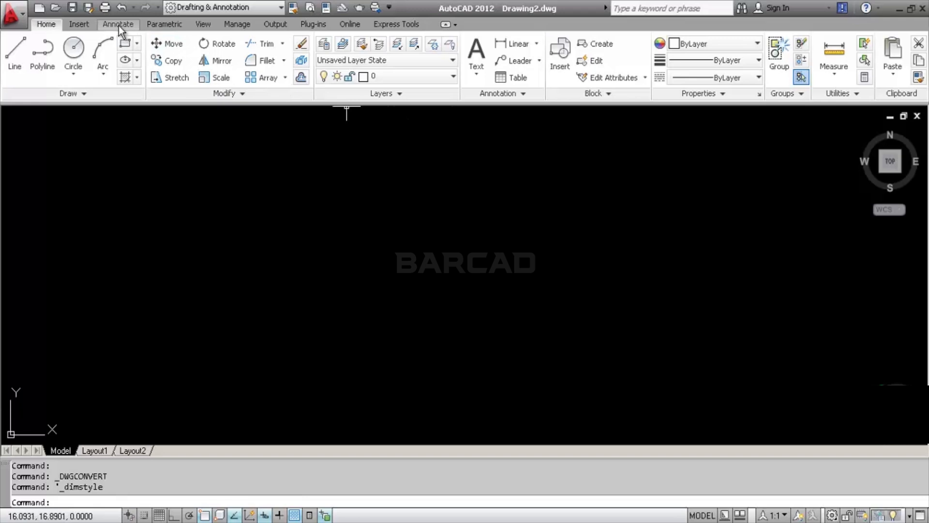
click(118, 25)
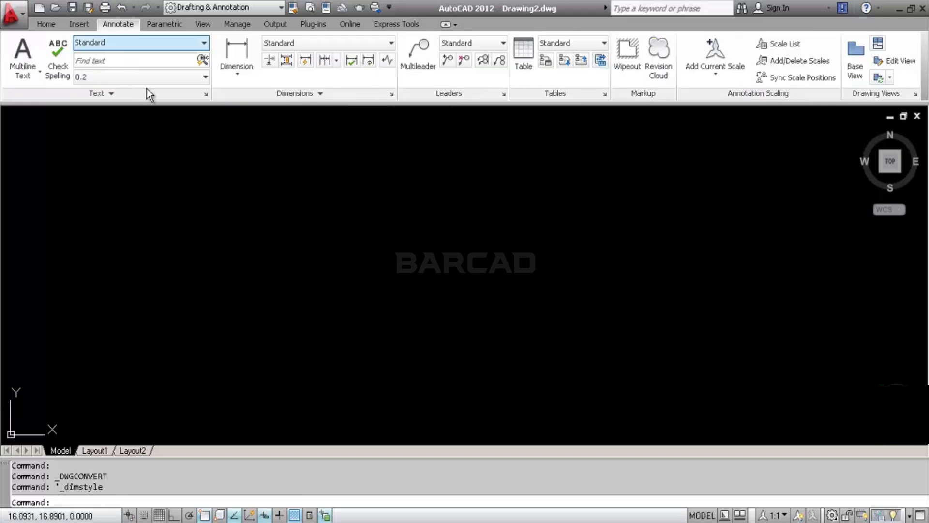
click(245, 82)
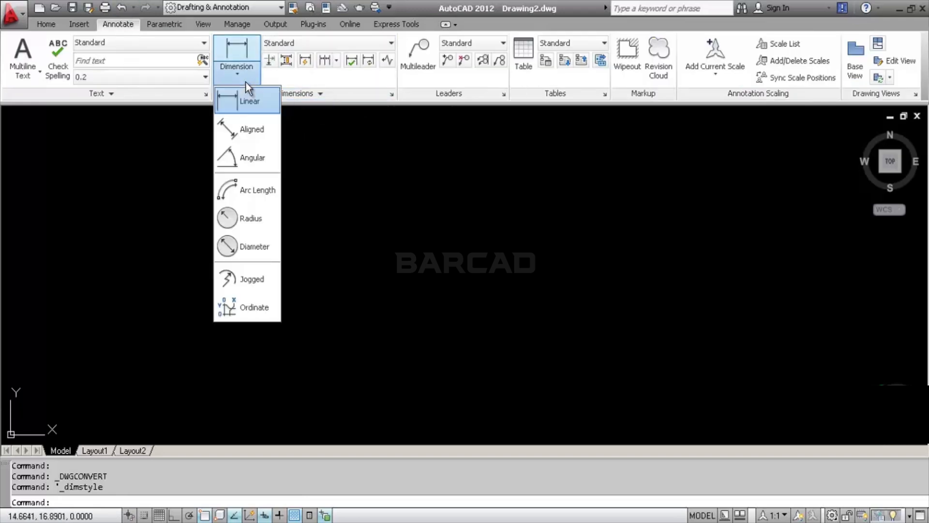
click(321, 80)
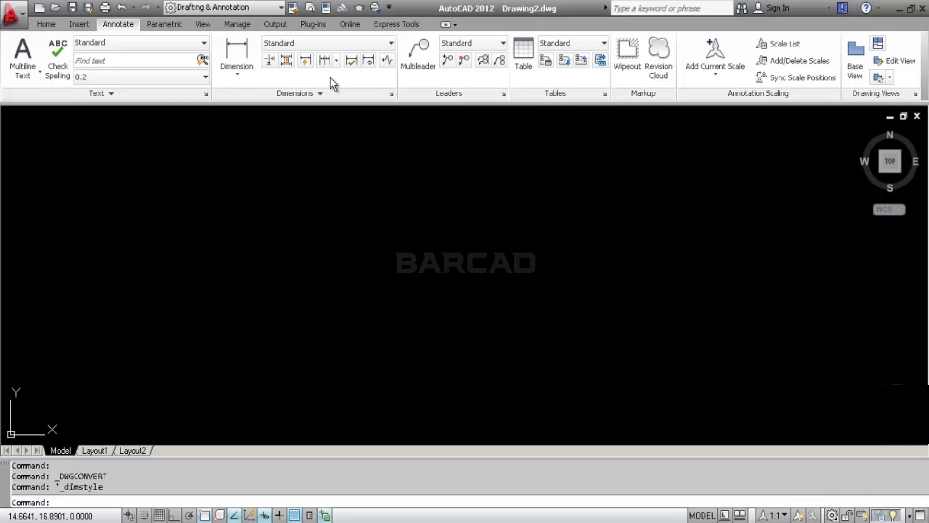
click(376, 95)
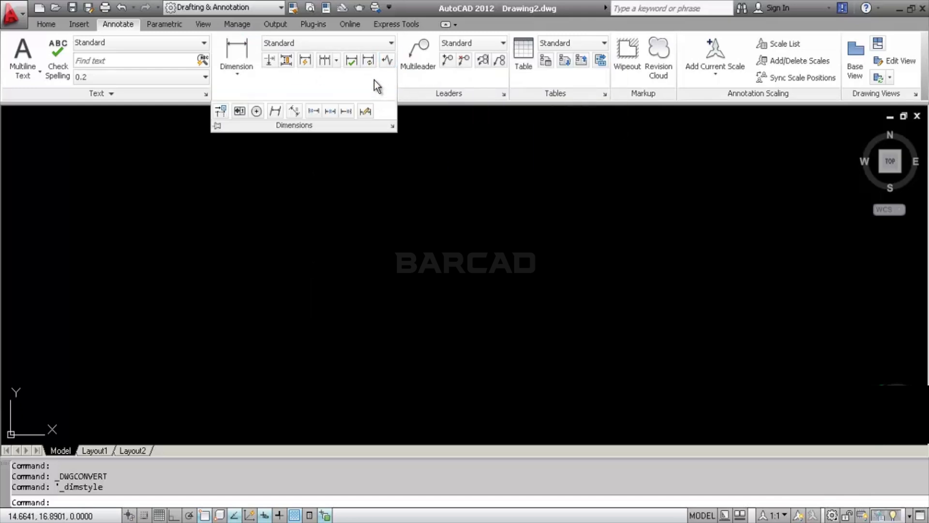
click(46, 24)
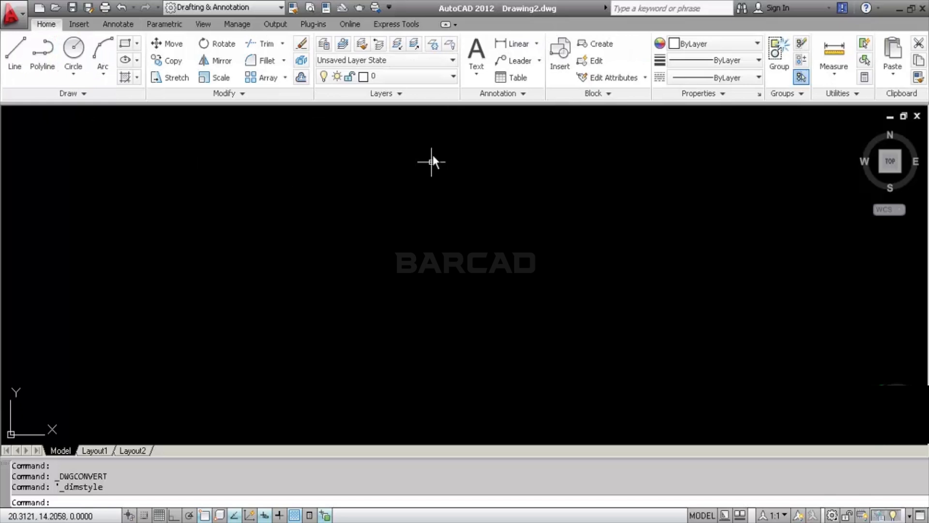
click(414, 94)
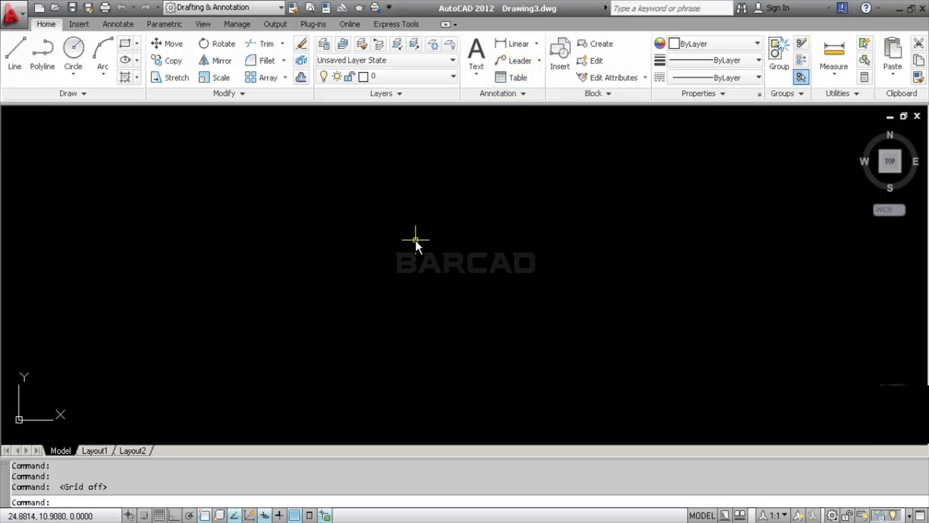
Step: Start the TABLE command and set up an empty table with 5 columns and 4 data rows
text(TA)
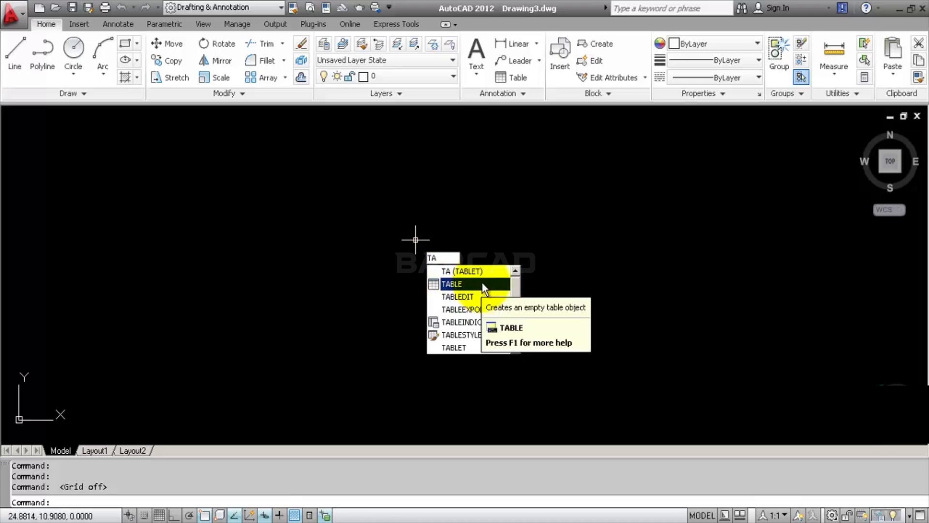
click(483, 284)
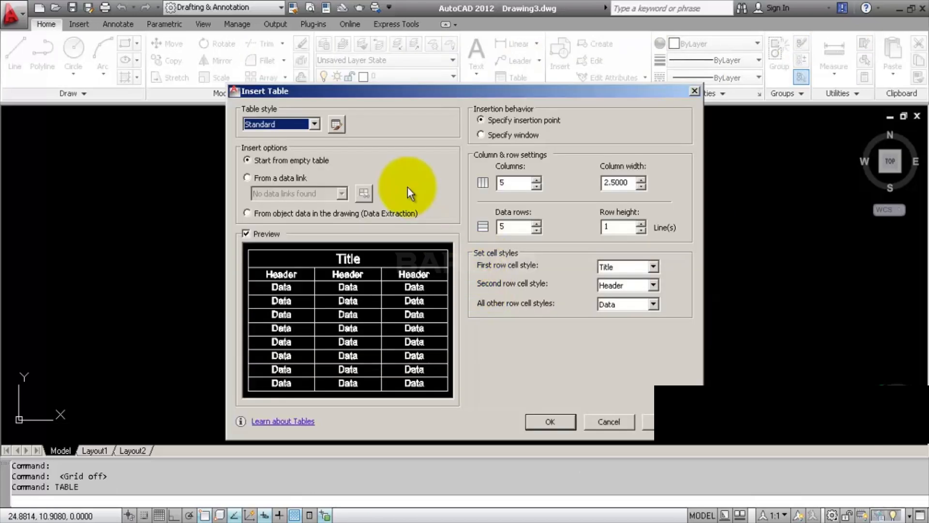
click(523, 181)
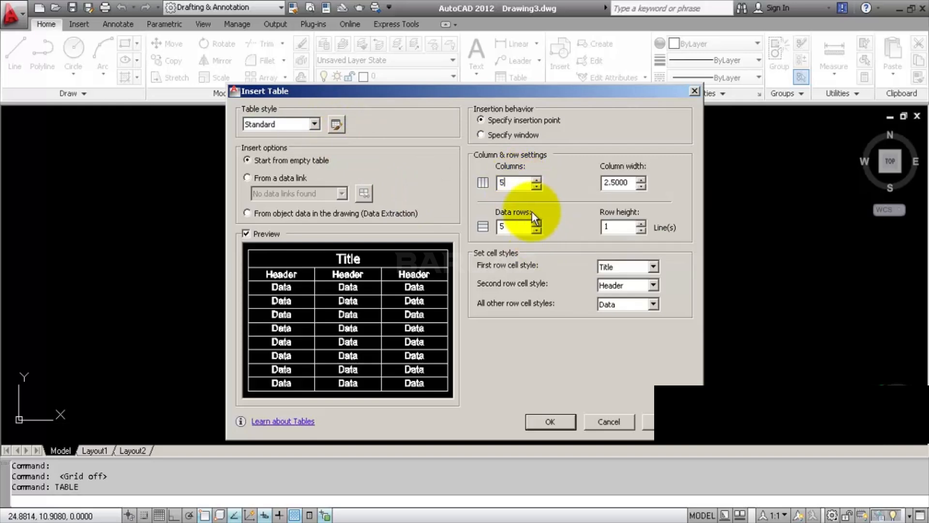
click(522, 181)
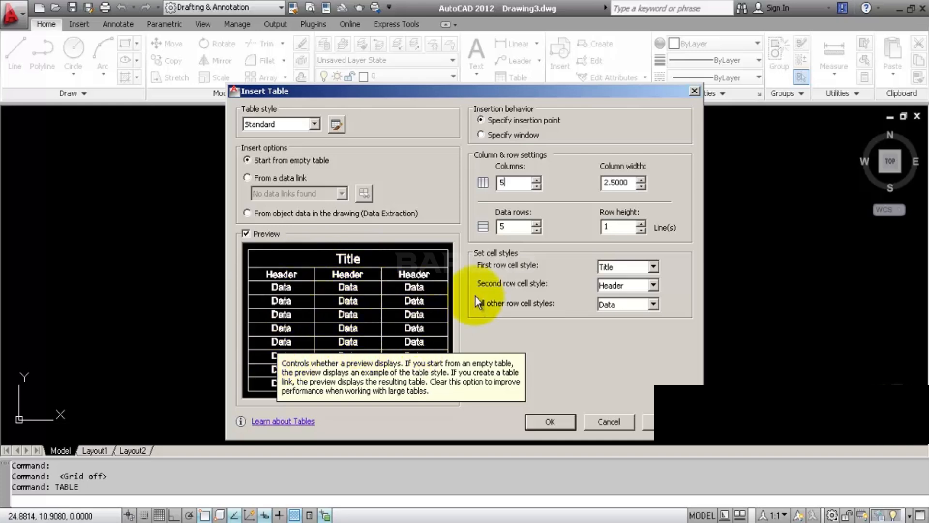
click(522, 183)
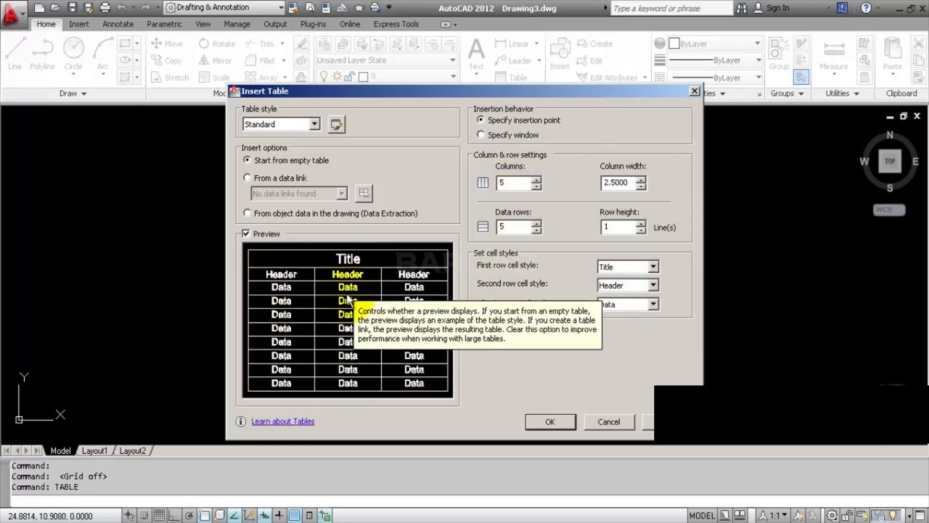
double_click(516, 227)
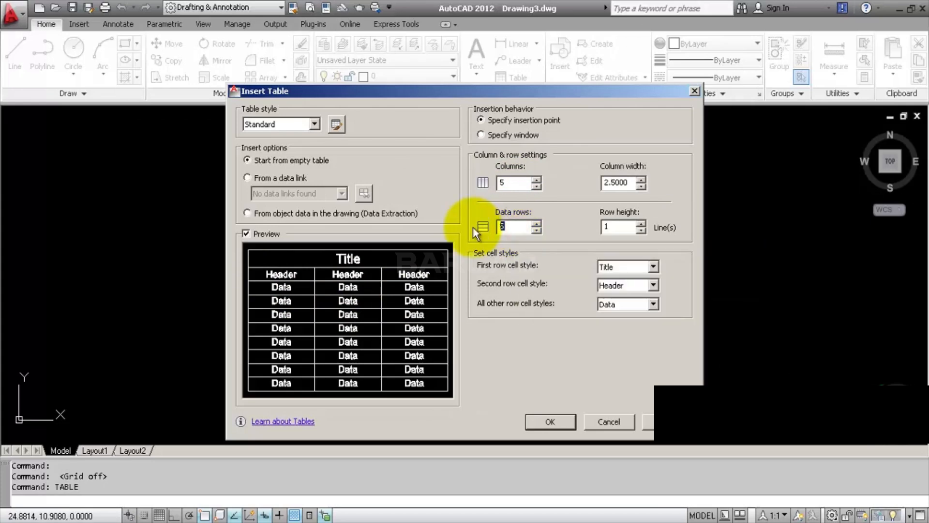
text(4)
click(629, 182)
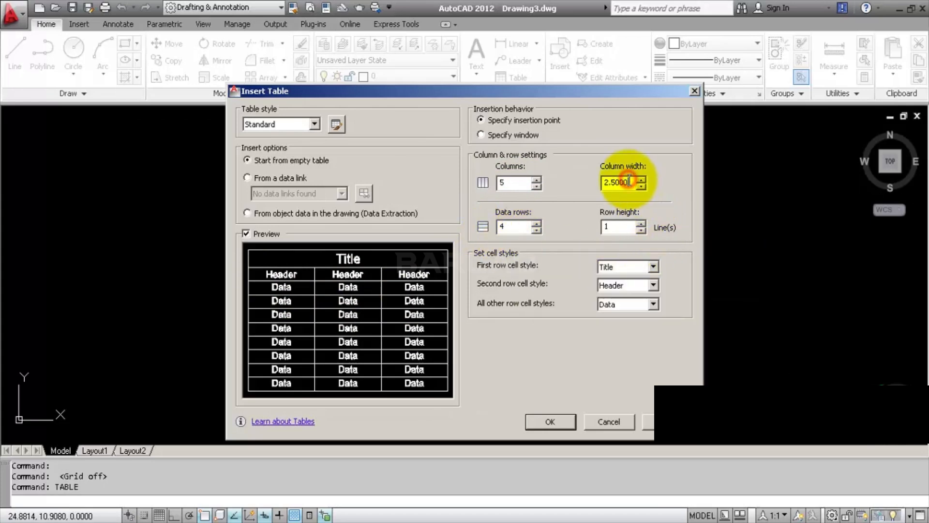
click(629, 228)
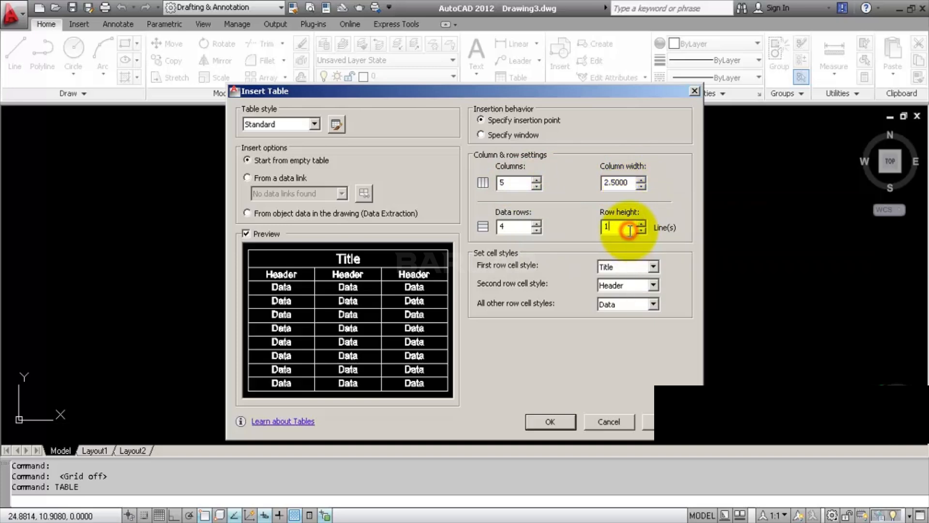
Step: Try the Data cell style for the table's first row and restore it to Title
click(655, 266)
click(654, 280)
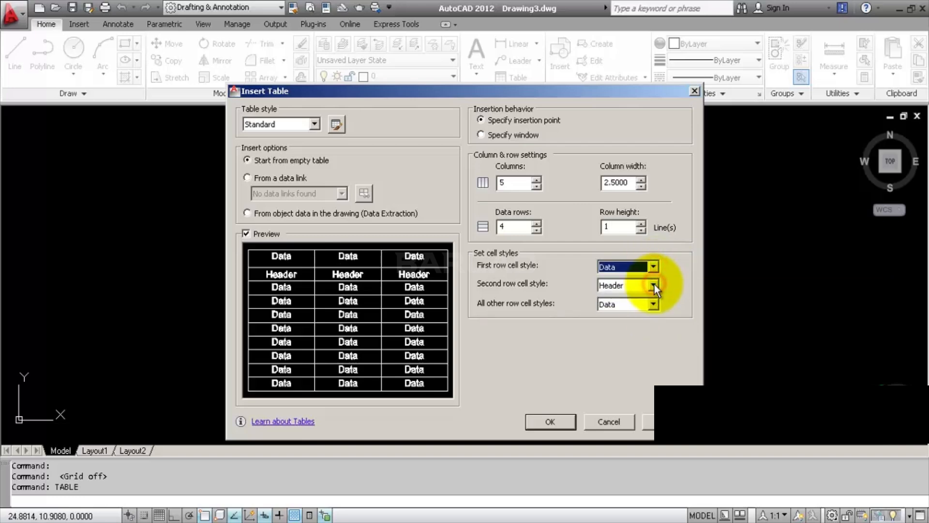
click(655, 266)
click(649, 298)
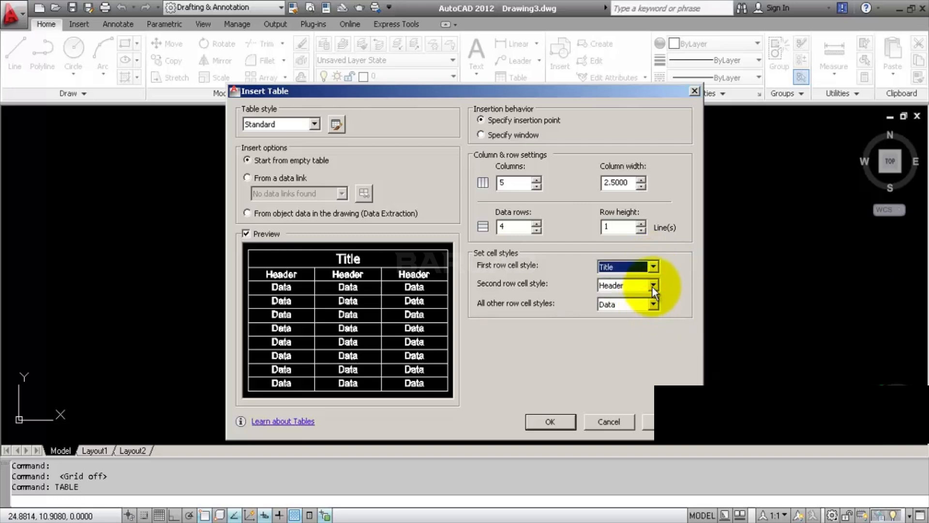
Step: Try another cell style for the table's second row and restore it to Header
click(653, 286)
click(650, 301)
click(654, 286)
click(651, 307)
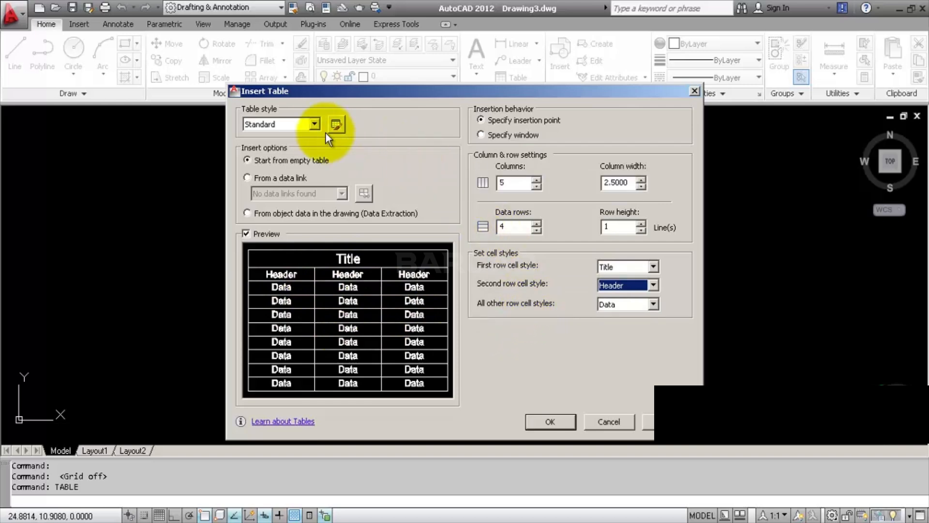
Step: Open the Standard table style for modification and try the Up table direction, restoring it to Down
click(337, 124)
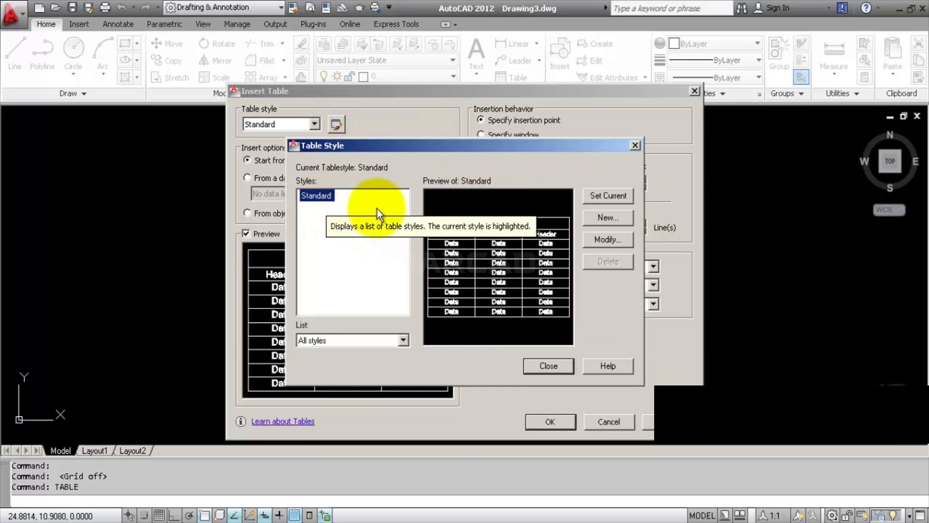
click(606, 240)
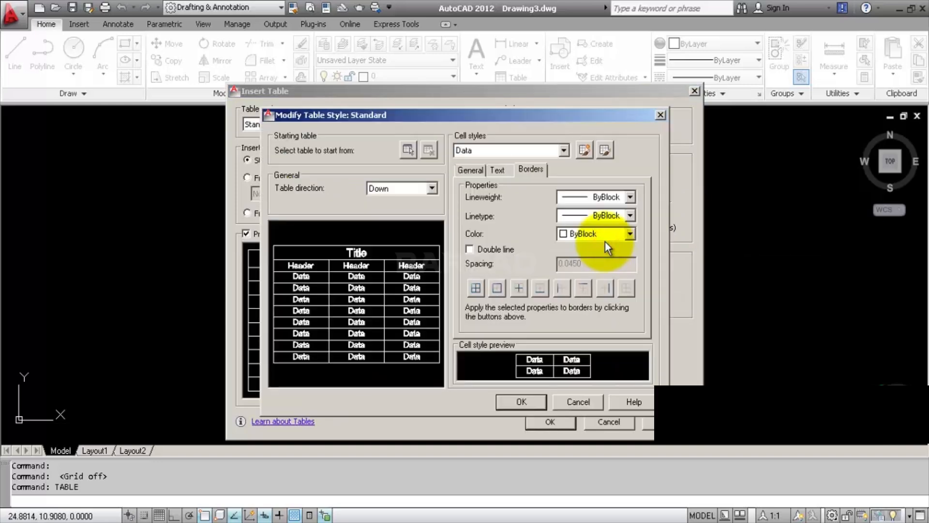
click(431, 189)
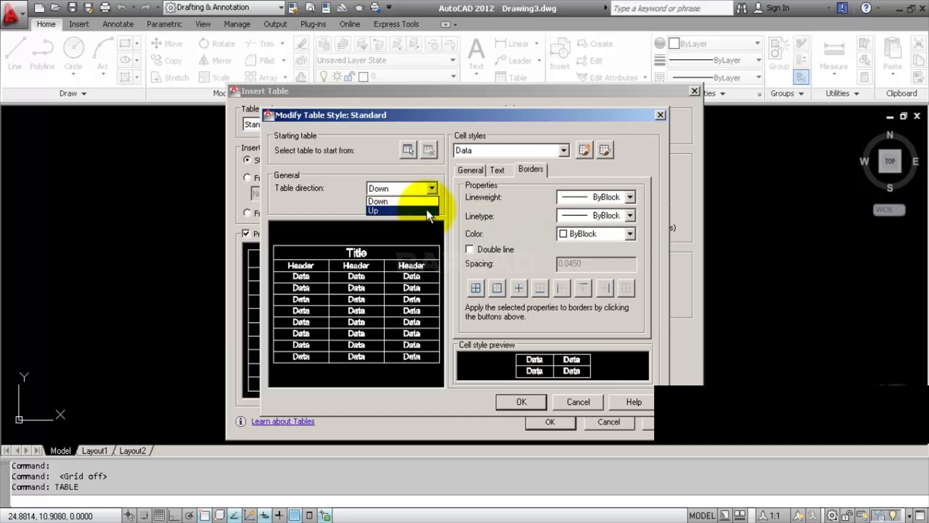
click(426, 209)
click(432, 188)
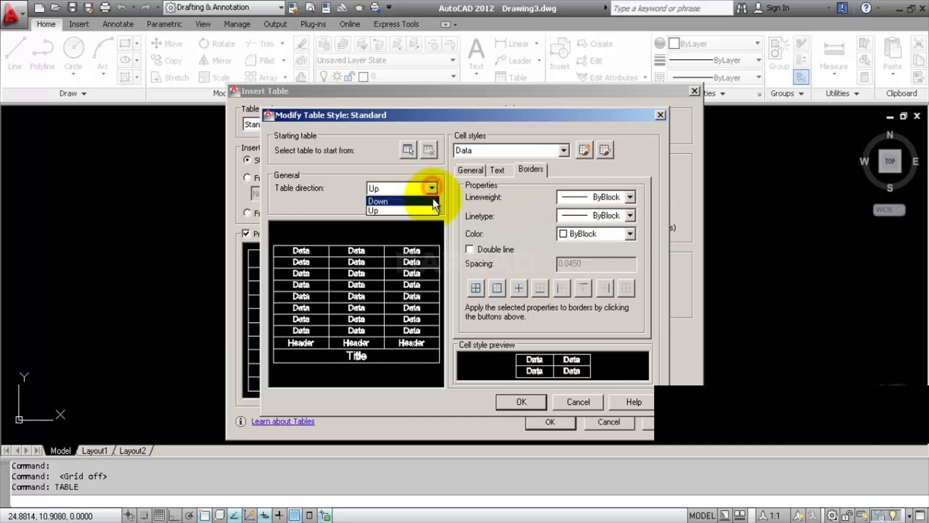
click(402, 200)
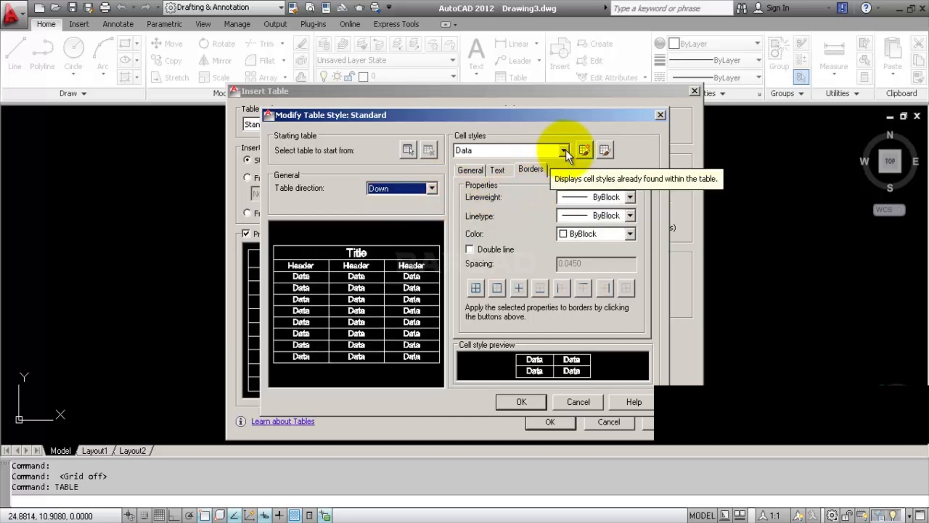
Step: Try Yellow and Cyan fill colors on the Title cell style and restore the fill to None
click(471, 170)
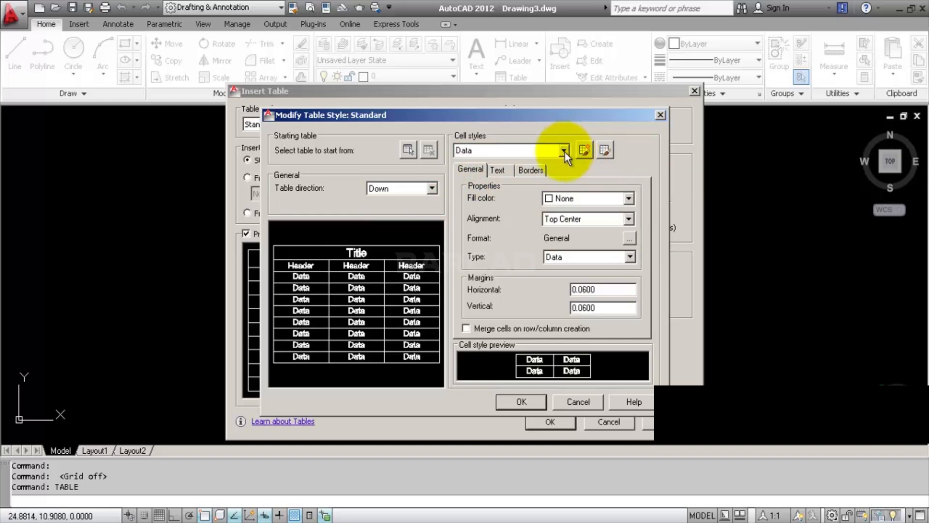
click(565, 152)
click(539, 185)
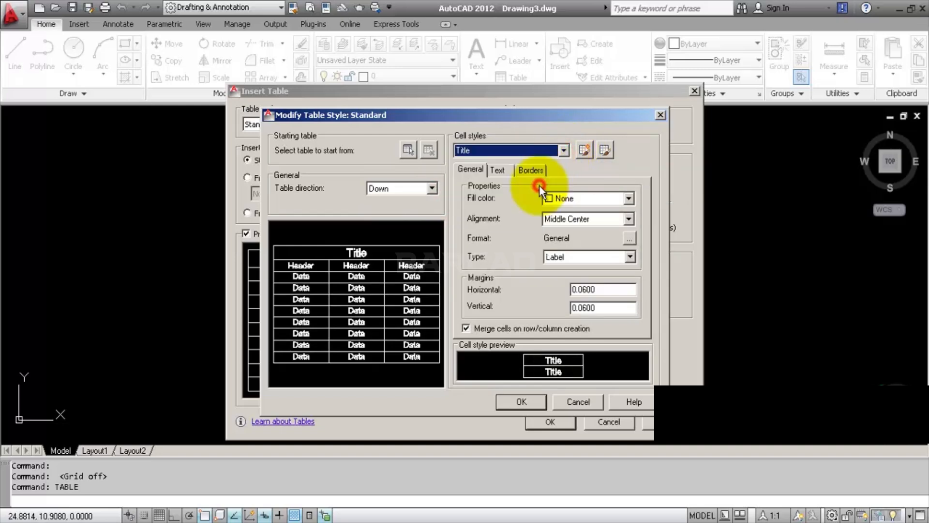
click(608, 199)
click(598, 254)
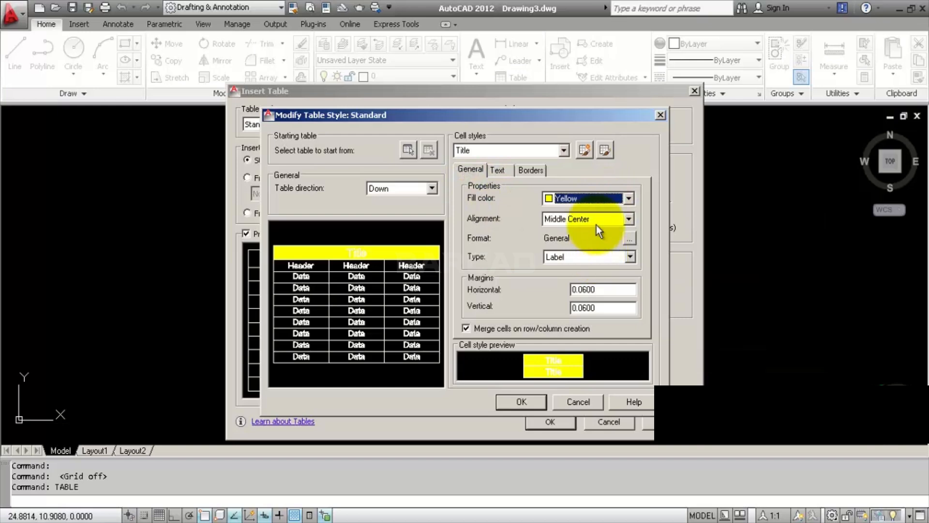
click(600, 199)
click(592, 280)
click(595, 200)
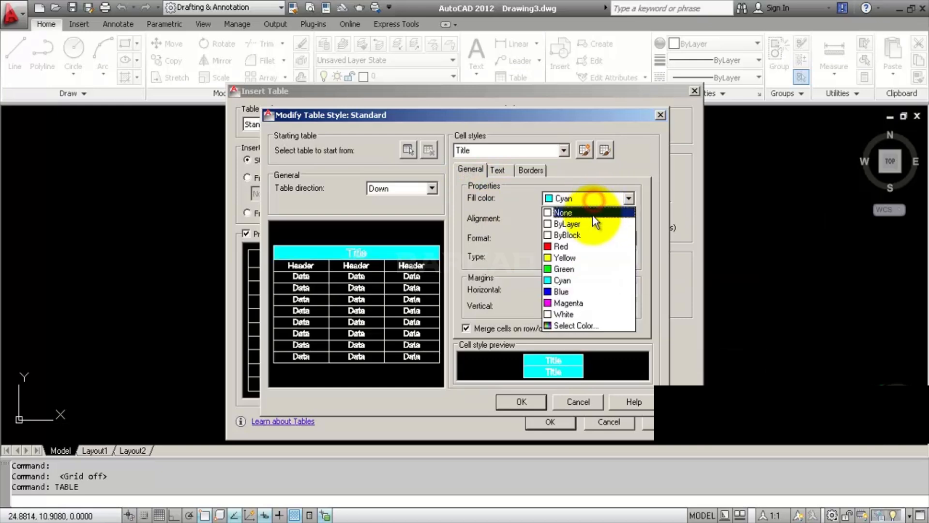
click(593, 215)
Step: Try Top Left and Top Center alignment for the Title cell style and restore Middle Center
click(609, 219)
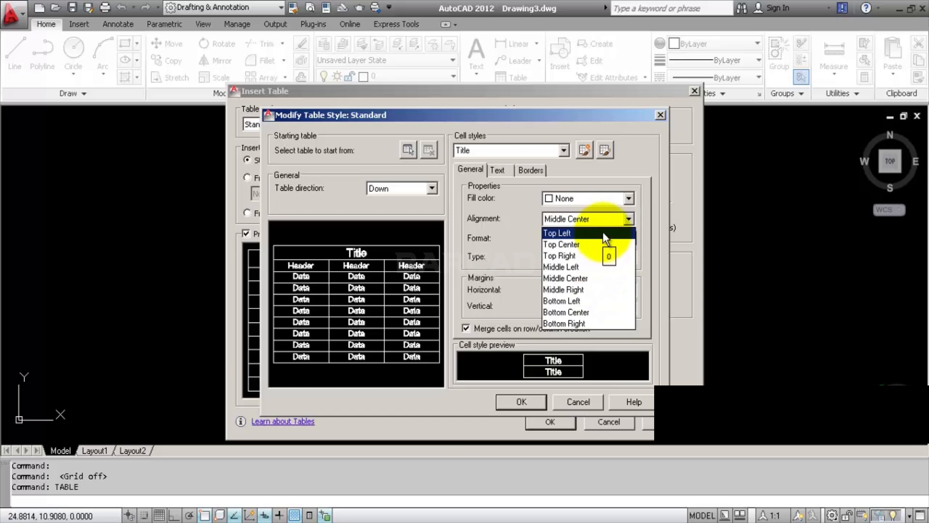
click(603, 231)
click(604, 222)
click(606, 249)
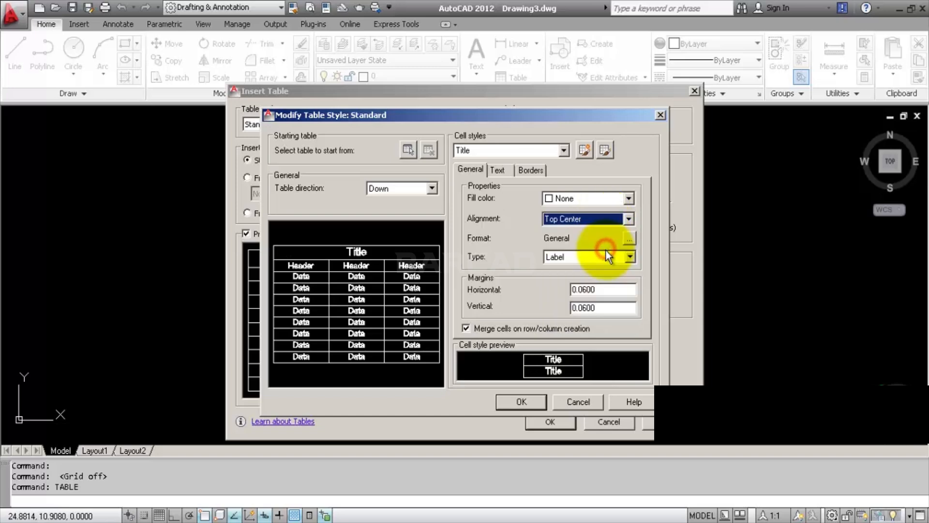
click(603, 219)
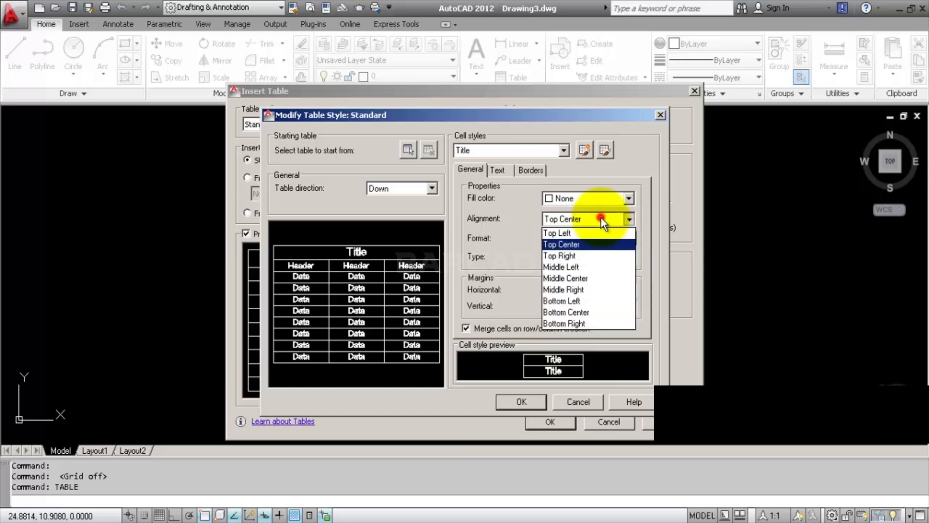
click(599, 278)
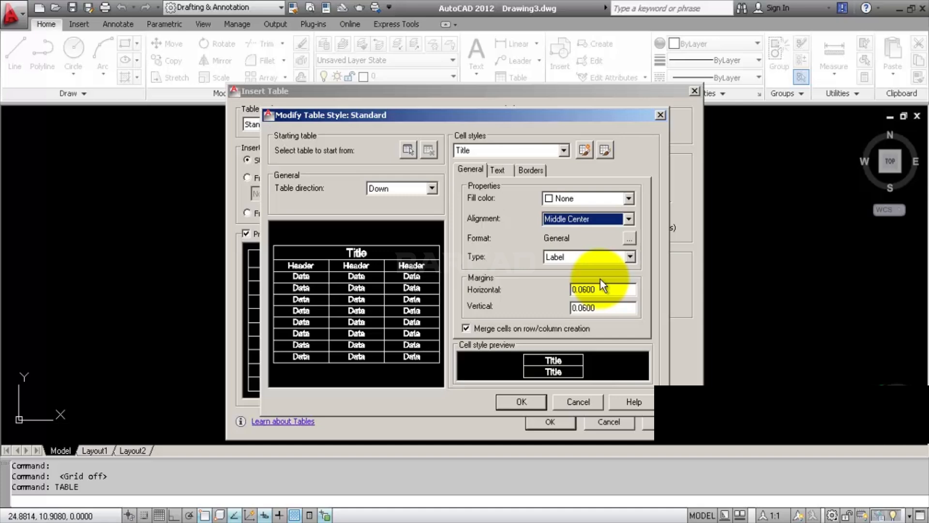
Step: Set the Header cell style's fill color to Red after trying Cyan
click(501, 151)
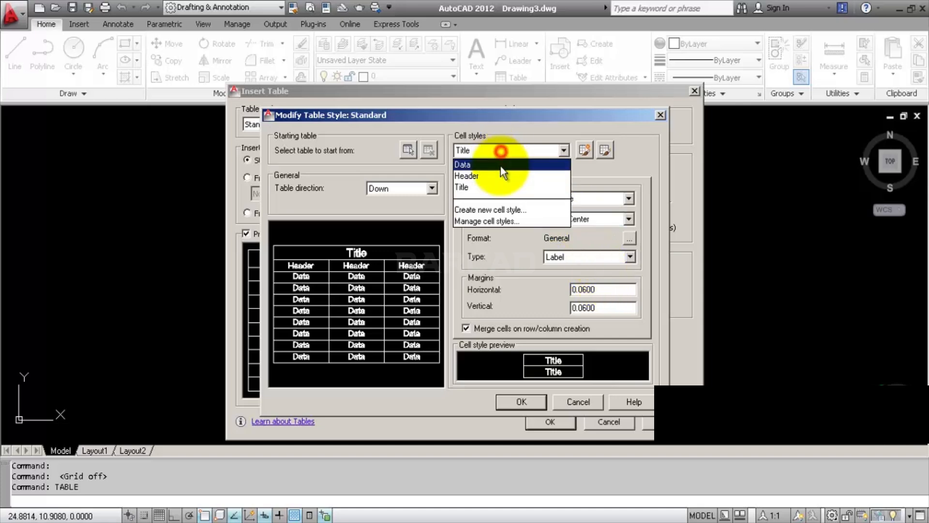
click(500, 175)
click(591, 198)
click(591, 199)
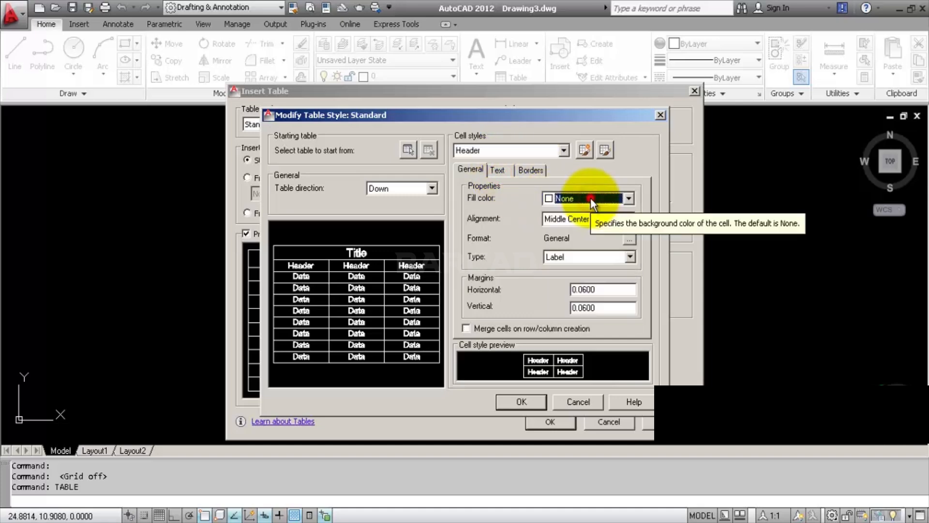
click(583, 198)
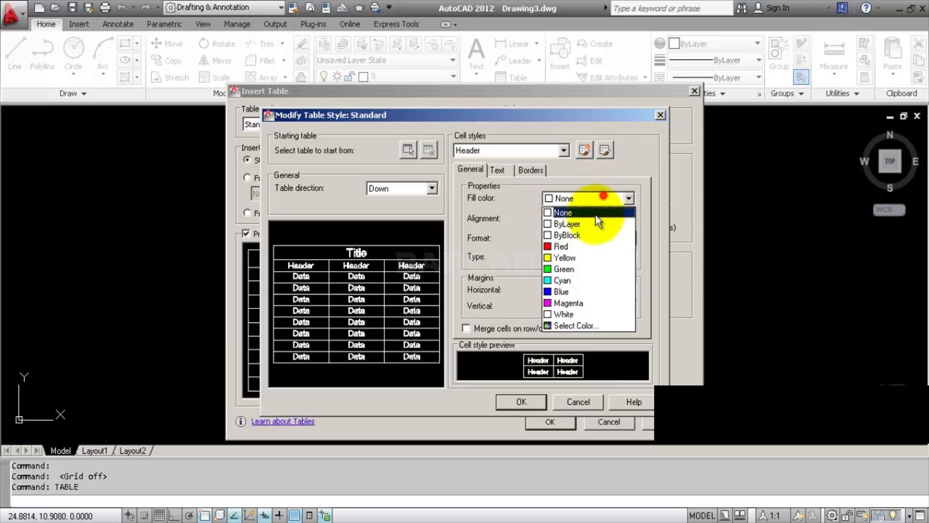
click(596, 284)
click(583, 198)
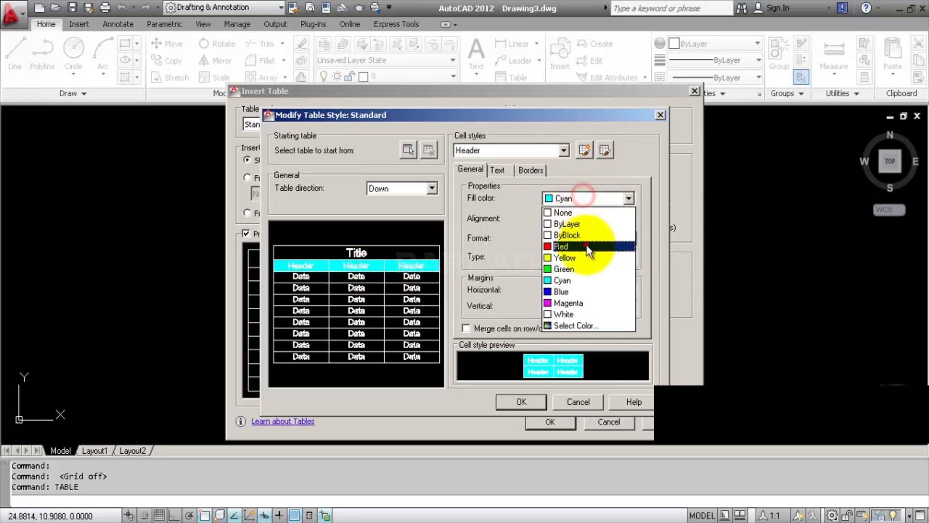
click(589, 231)
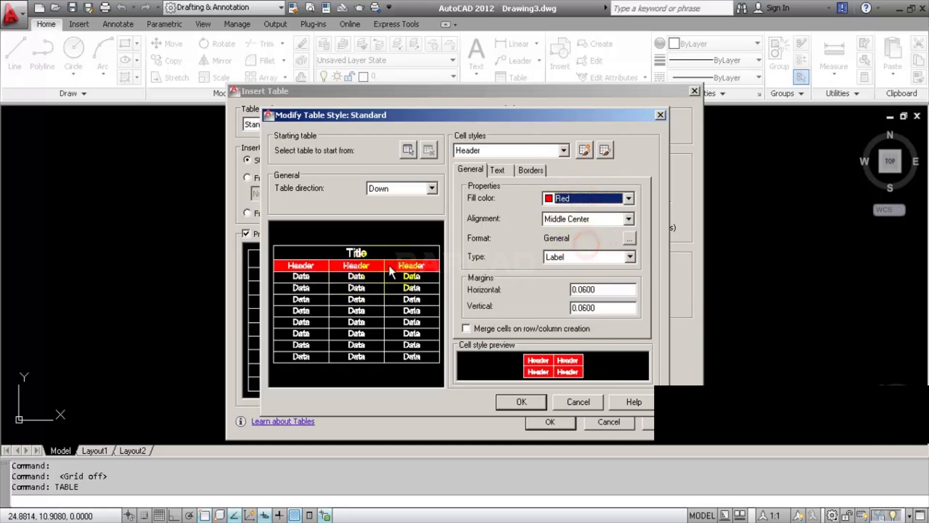
Step: Try a Yellow fill on the Data cell style, restore None, and set its alignment to Middle Center
click(506, 150)
click(506, 165)
click(588, 198)
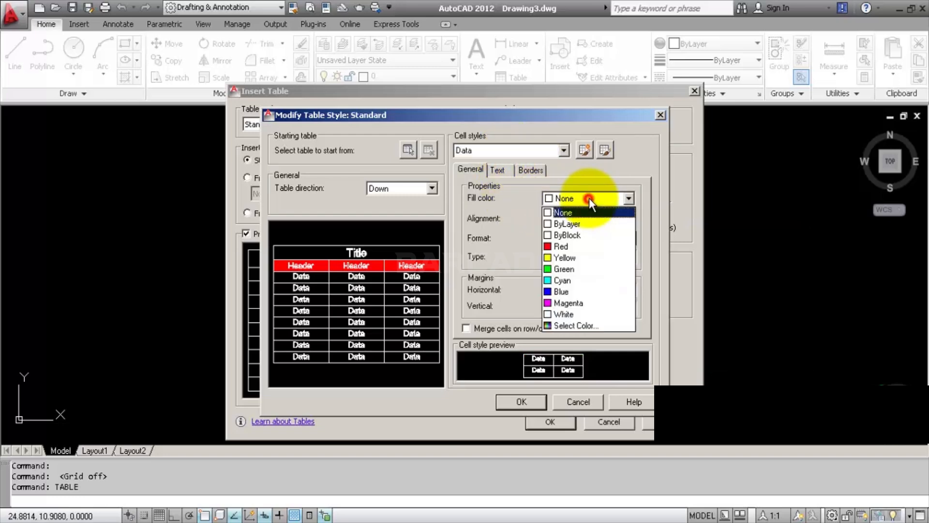
click(585, 263)
click(583, 198)
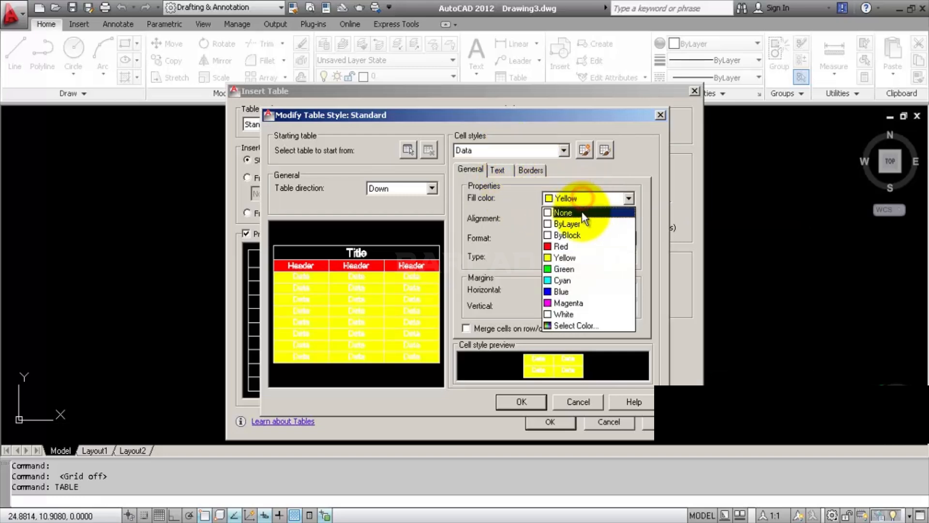
click(582, 212)
click(596, 219)
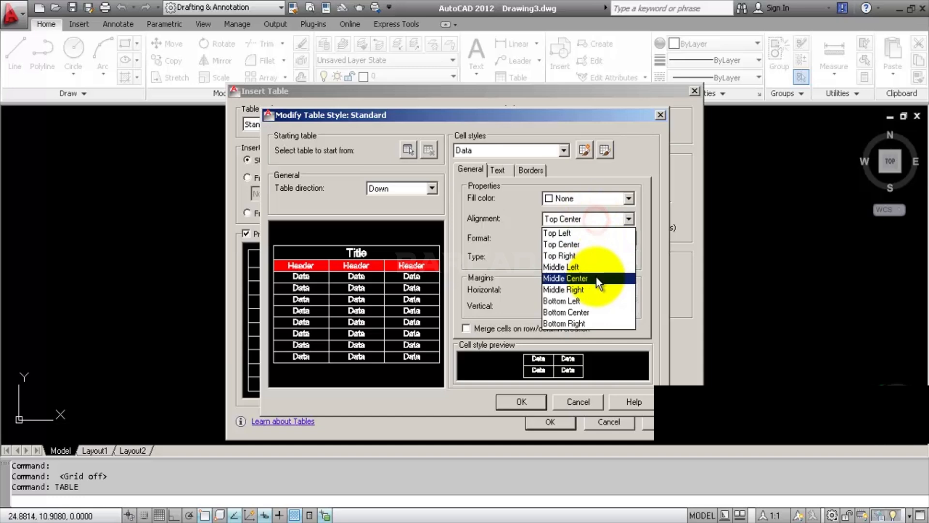
click(597, 278)
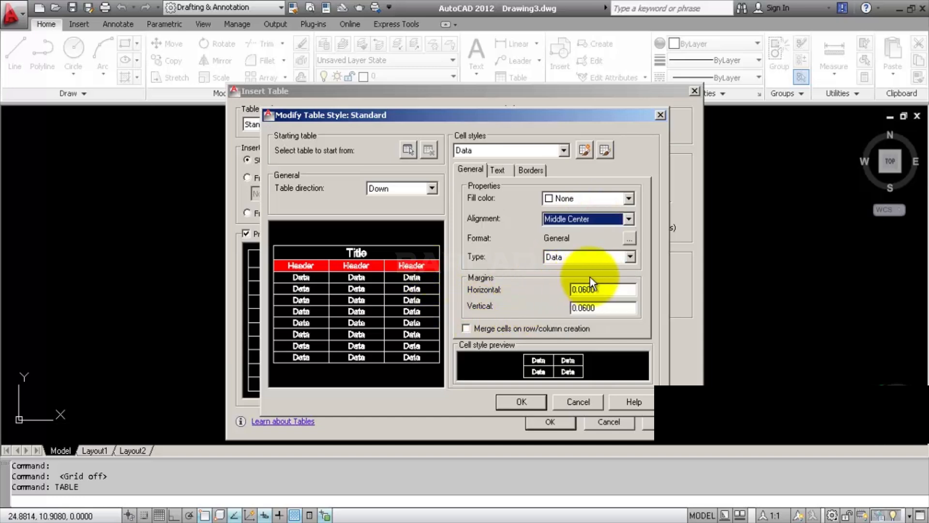
Step: Create a new text style named Tittle from the Title cell style's text properties
click(505, 172)
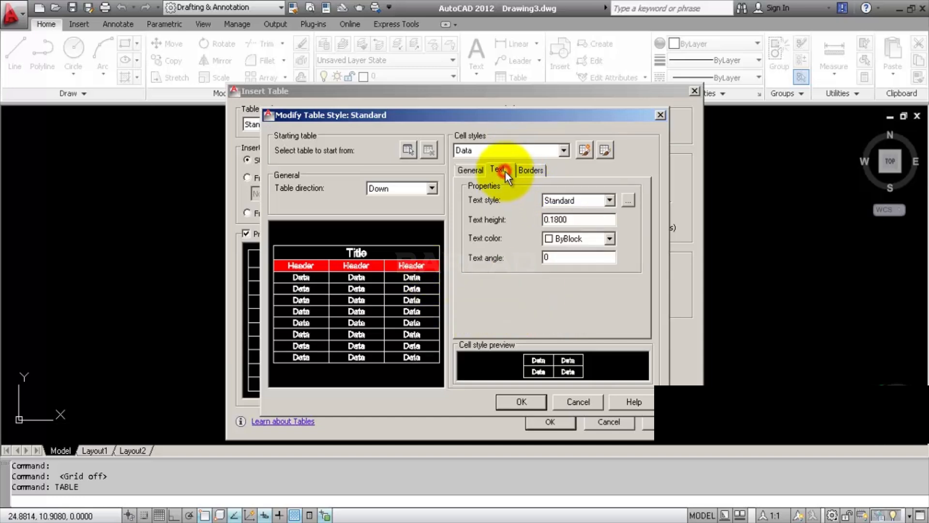
click(531, 153)
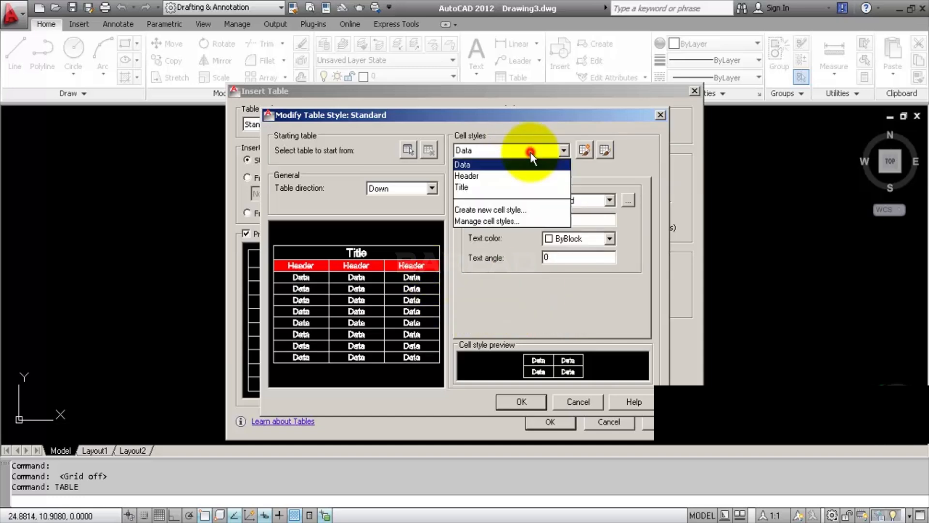
click(532, 189)
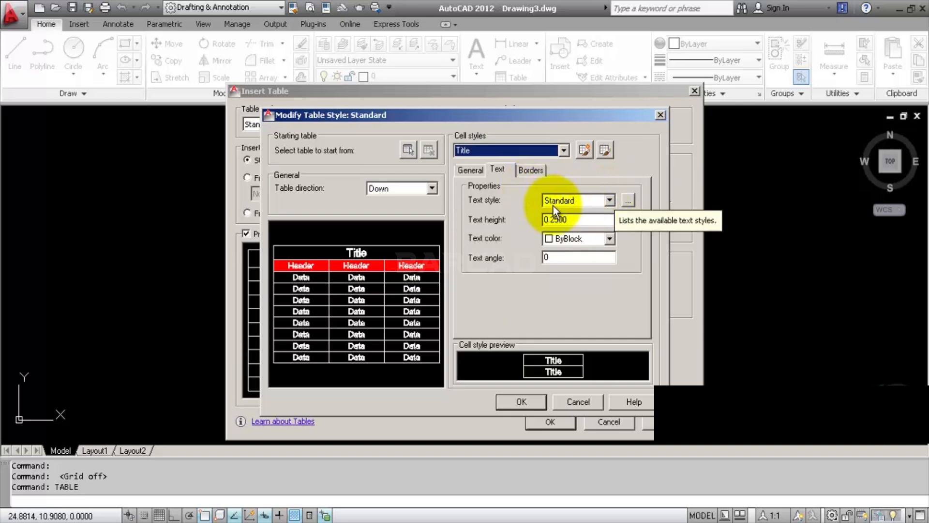
click(628, 201)
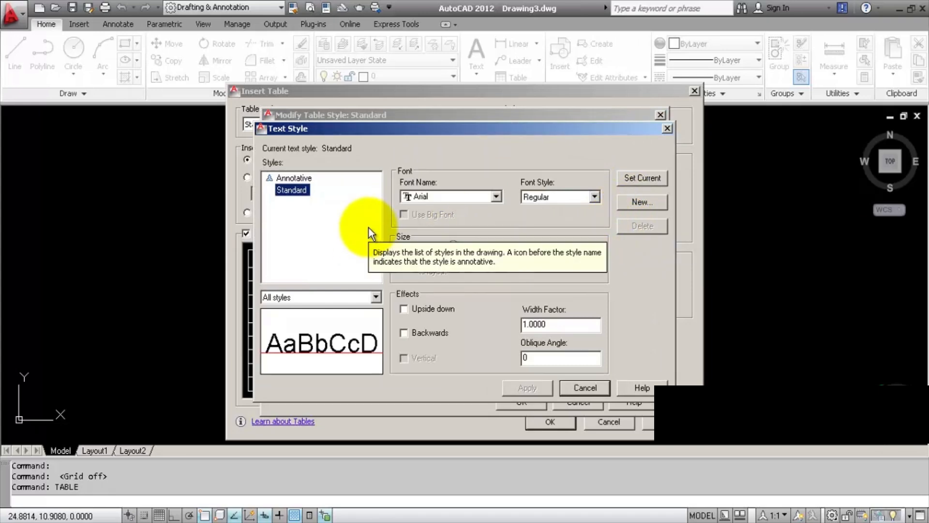
click(644, 202)
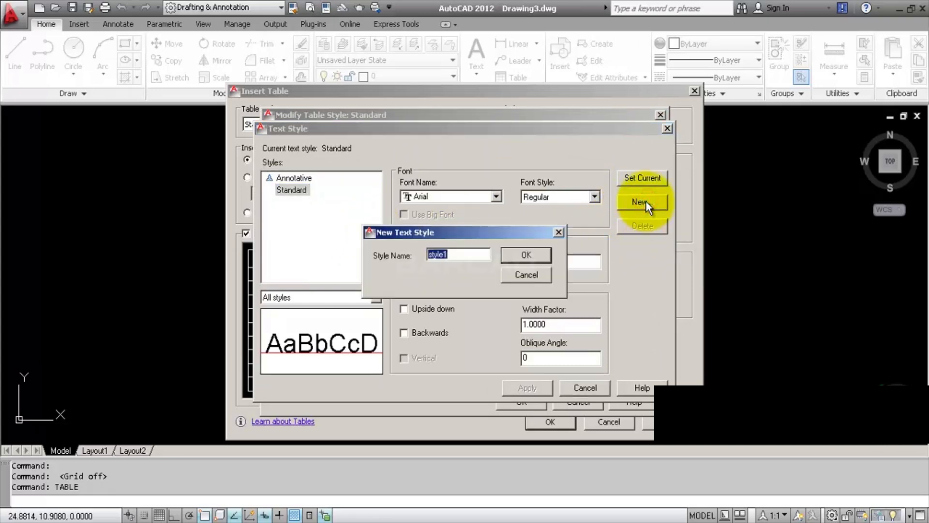
text(Tittle)
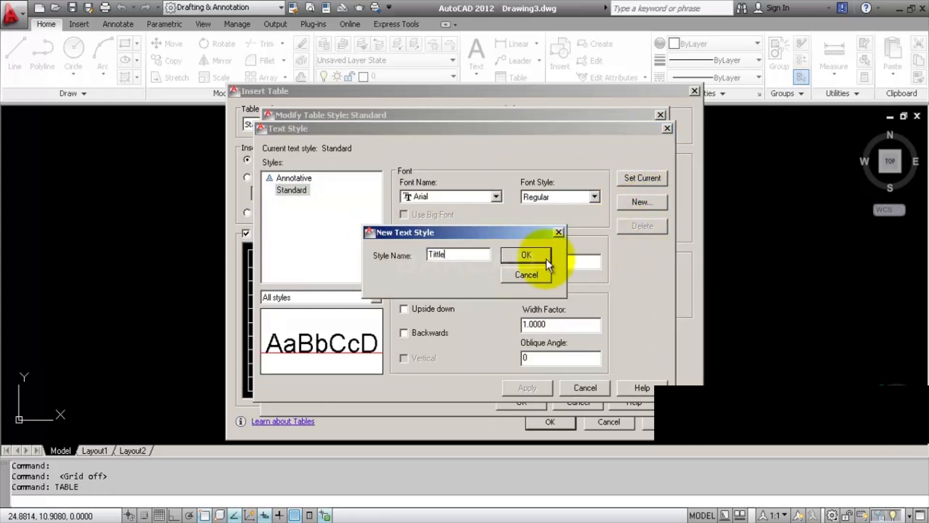
click(526, 255)
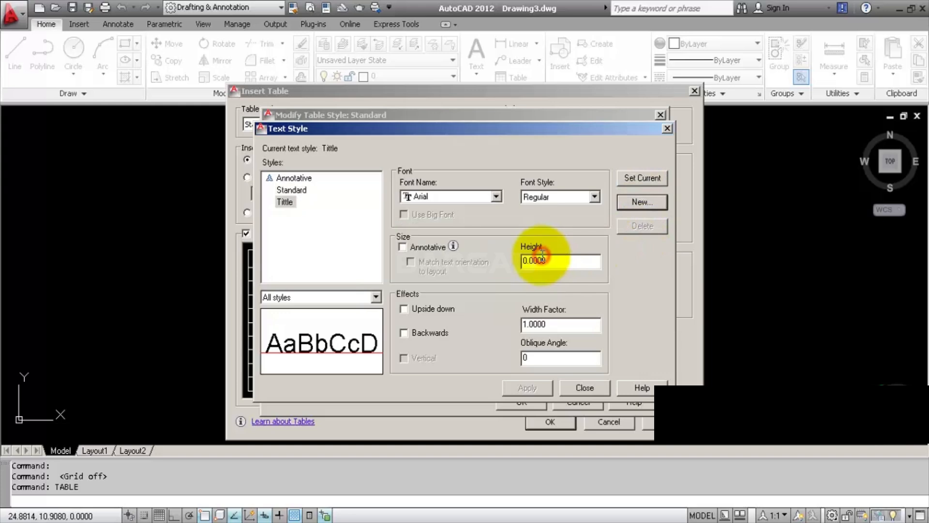
Step: Set the Tittle text style's font to Arial Black and apply it to the Title cell style
click(496, 198)
scroll(495, 225, down, 1)
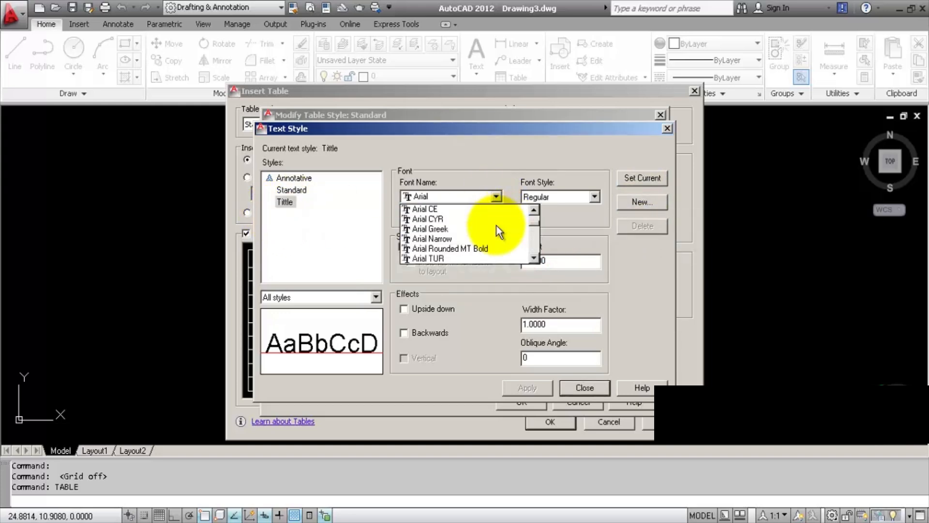
scroll(496, 225, up, 1)
click(496, 224)
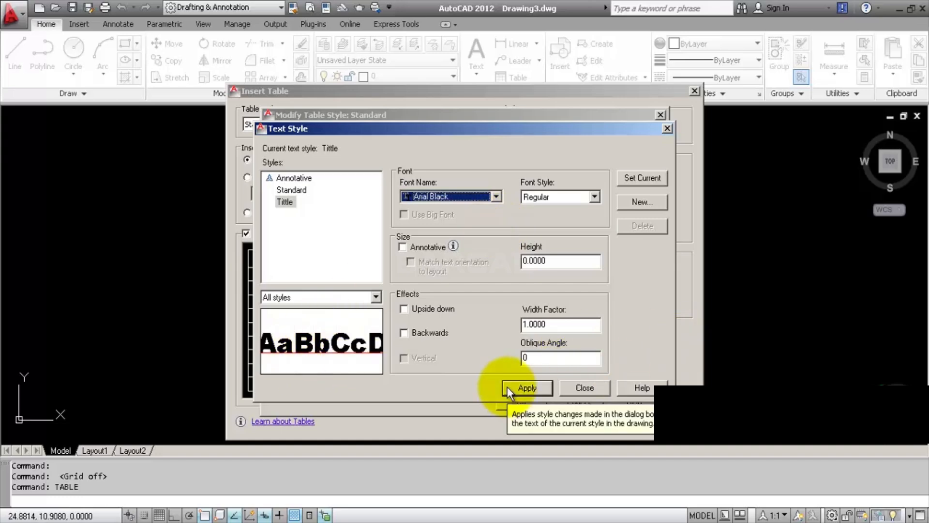
click(528, 386)
drag(549, 129, 664, 169)
click(699, 421)
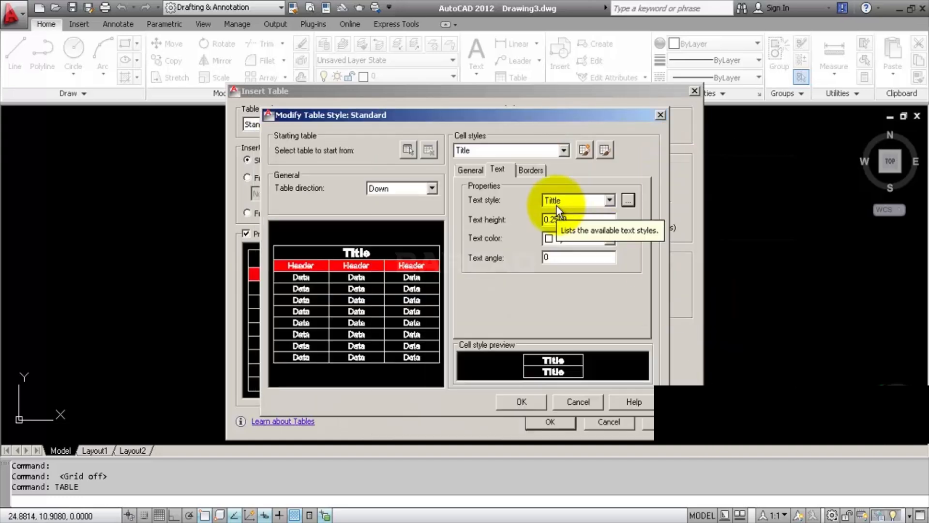
Step: Set the Title cell style's text color to Yellow
click(589, 222)
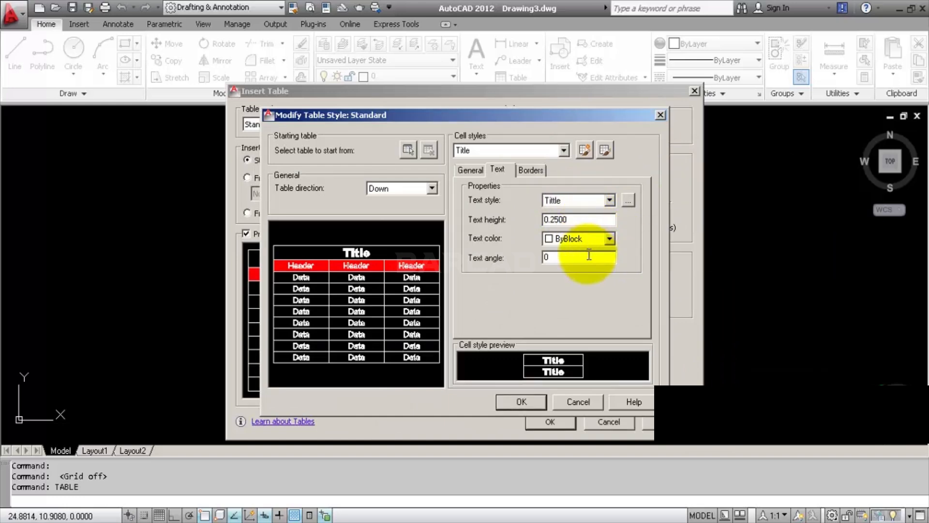
click(591, 242)
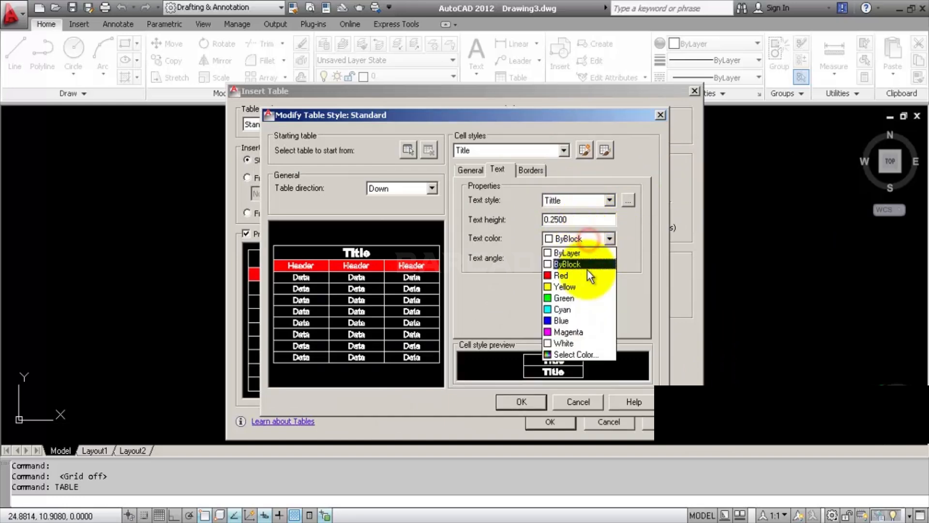
click(587, 286)
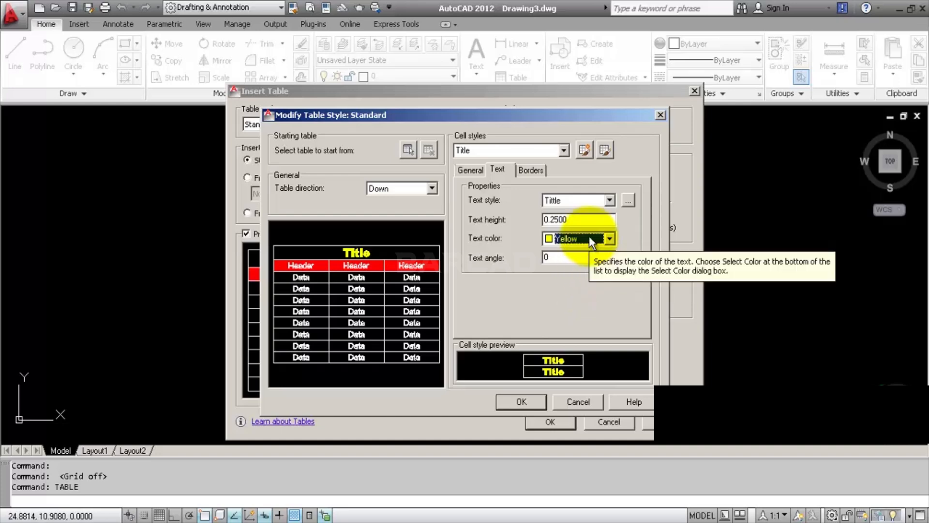
Step: Try a text angle of 45 on the Title cell style and restore it to 0
double_click(588, 257)
text(45)
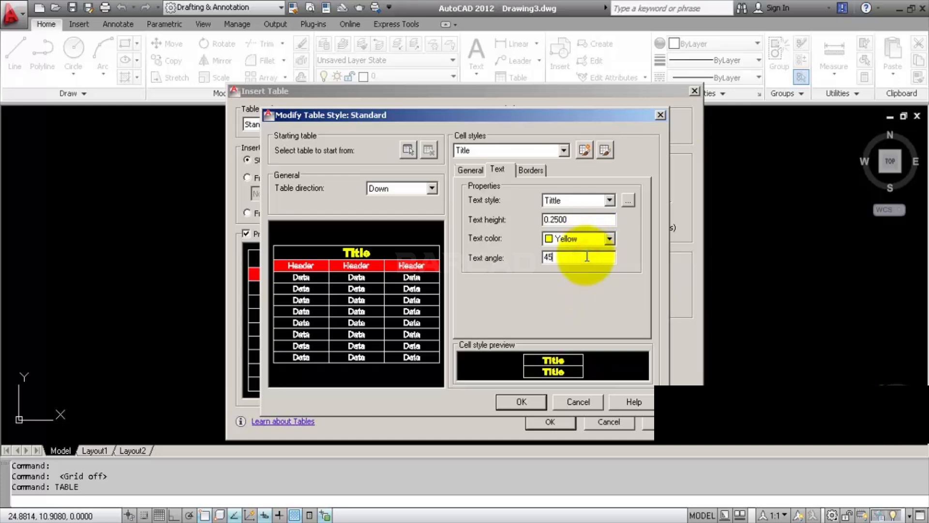
click(597, 237)
click(594, 238)
click(589, 257)
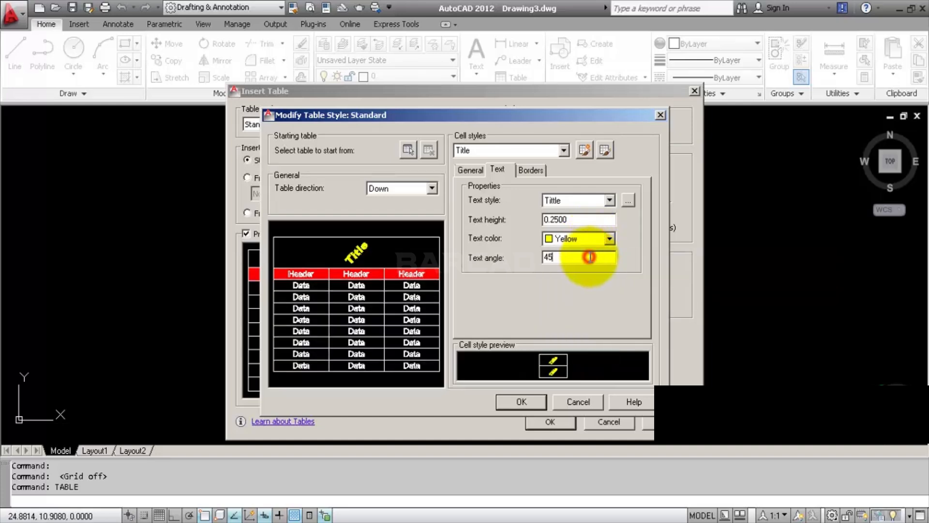
double_click(590, 257)
text(0)
click(596, 239)
click(598, 241)
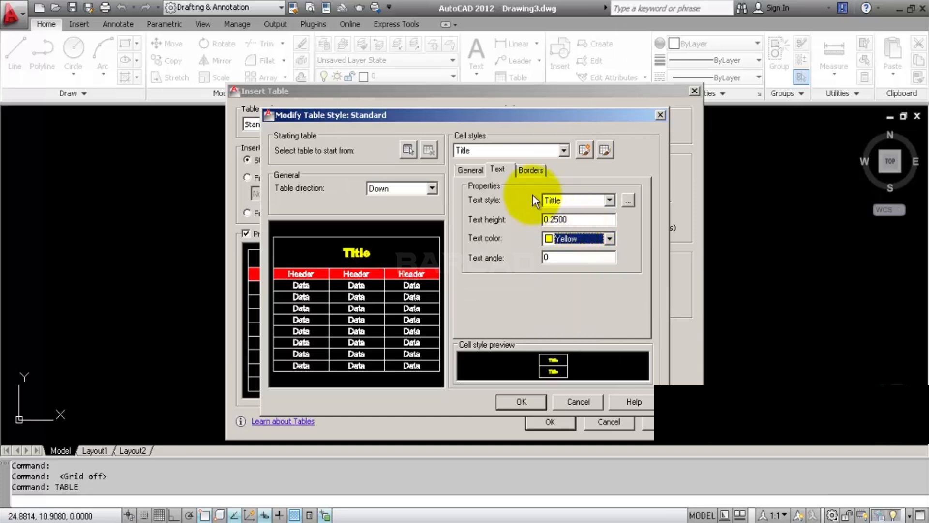
Step: Create a new text style named Header from the Header cell style's text properties
click(520, 150)
click(510, 175)
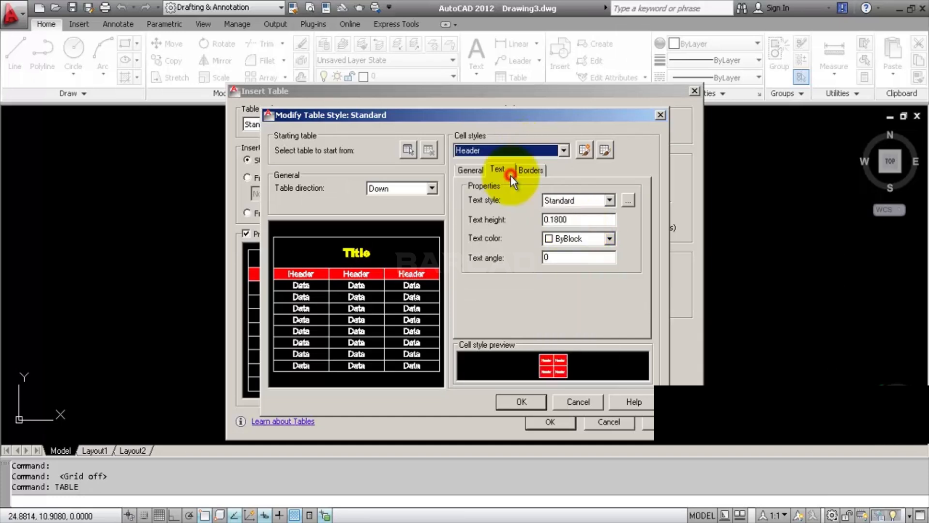
click(629, 201)
click(634, 204)
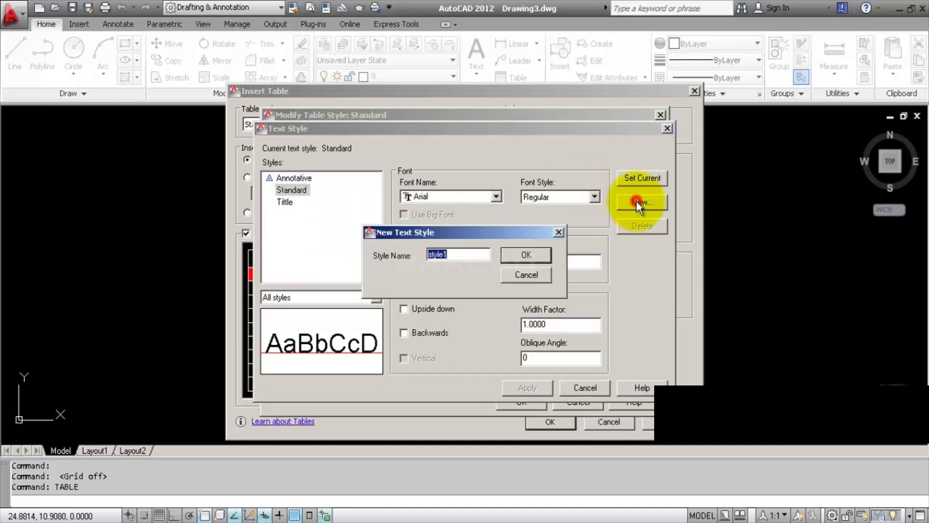
text(Header)
click(527, 256)
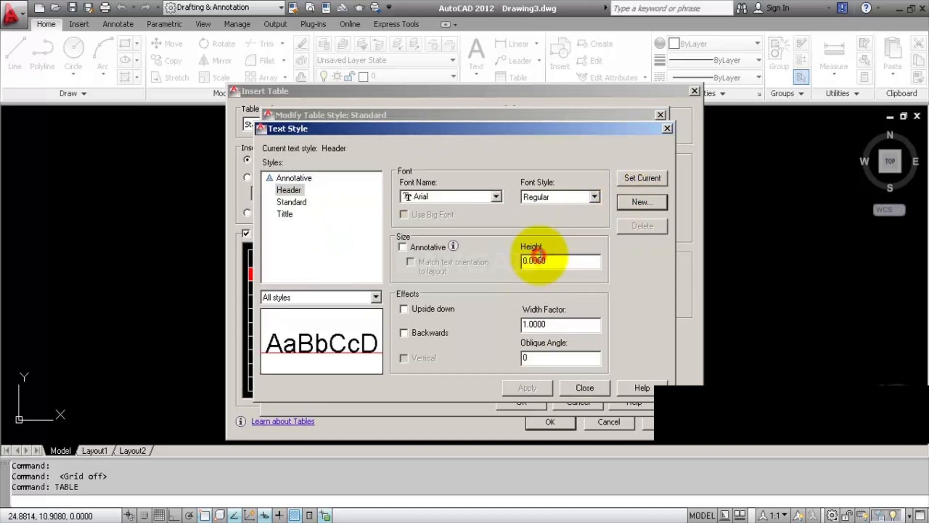
Step: Set the Header text style's font to Cambria and apply it to the Header cell style
click(445, 196)
scroll(441, 231, down, 5)
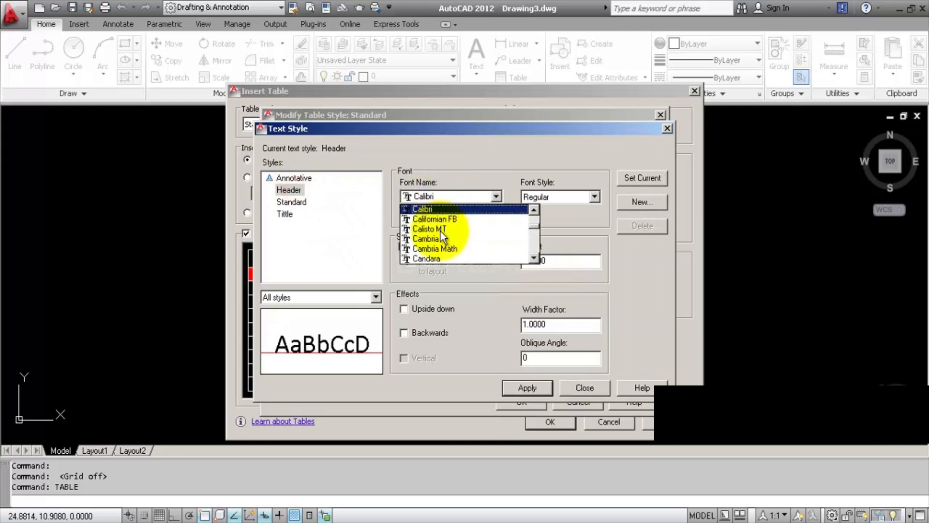
click(451, 239)
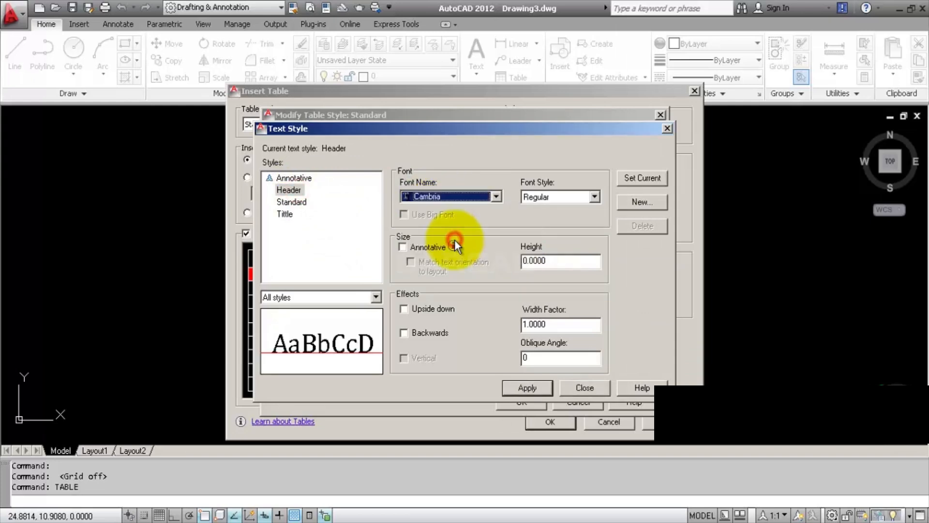
click(536, 387)
click(583, 387)
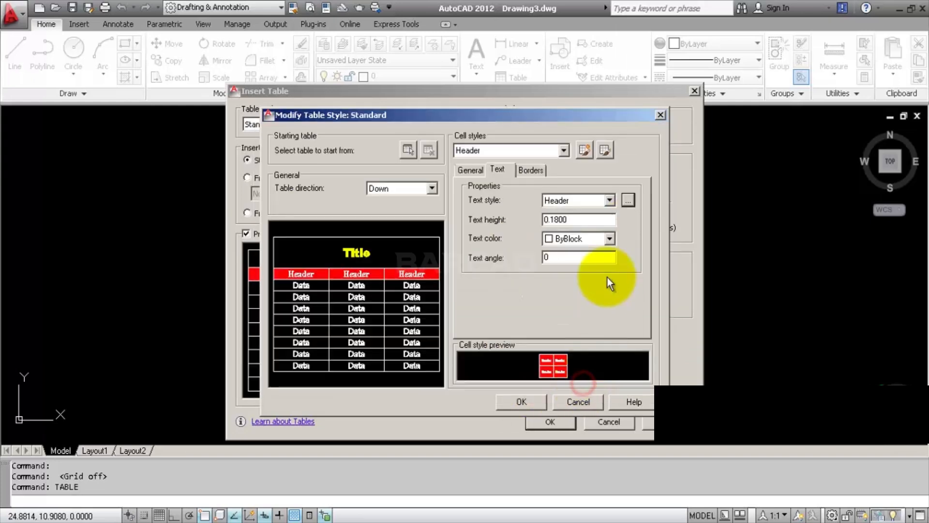
click(590, 240)
click(591, 239)
Step: Create a new text style named Data from the Data cell style's text properties
click(518, 151)
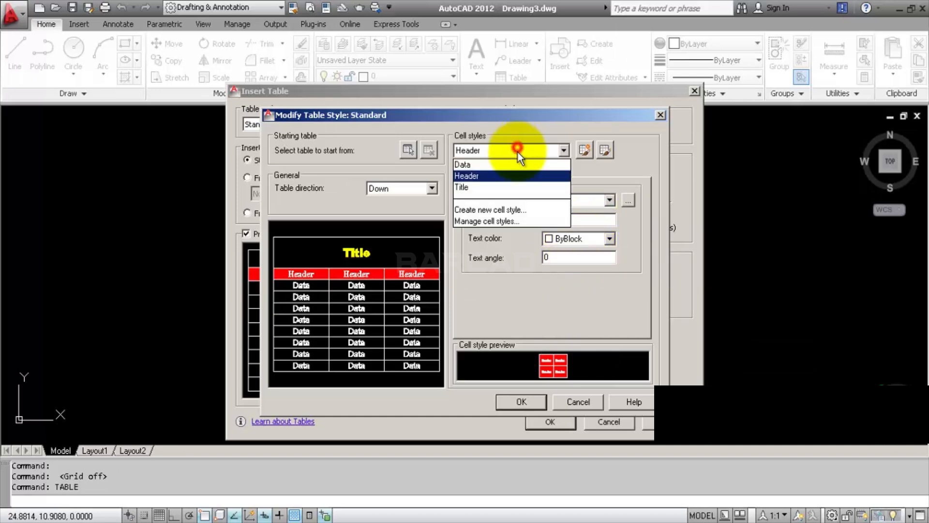
click(517, 161)
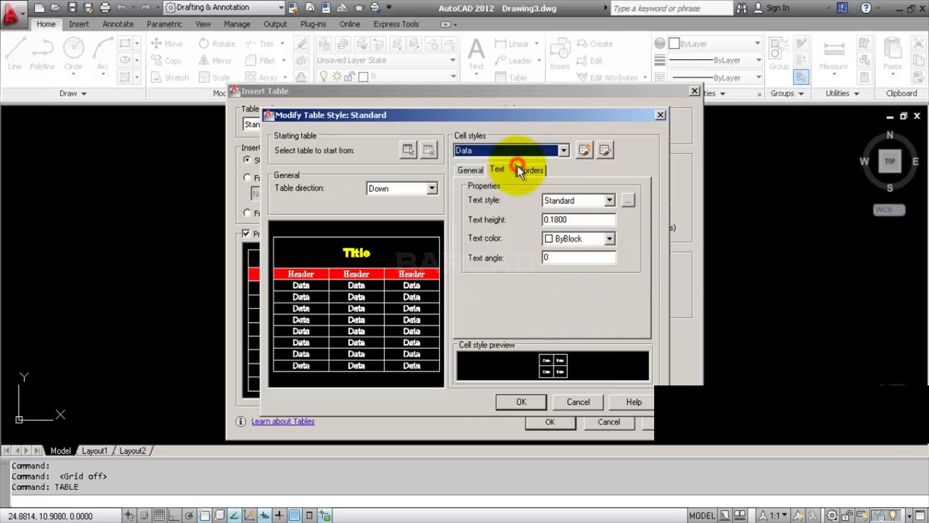
click(631, 203)
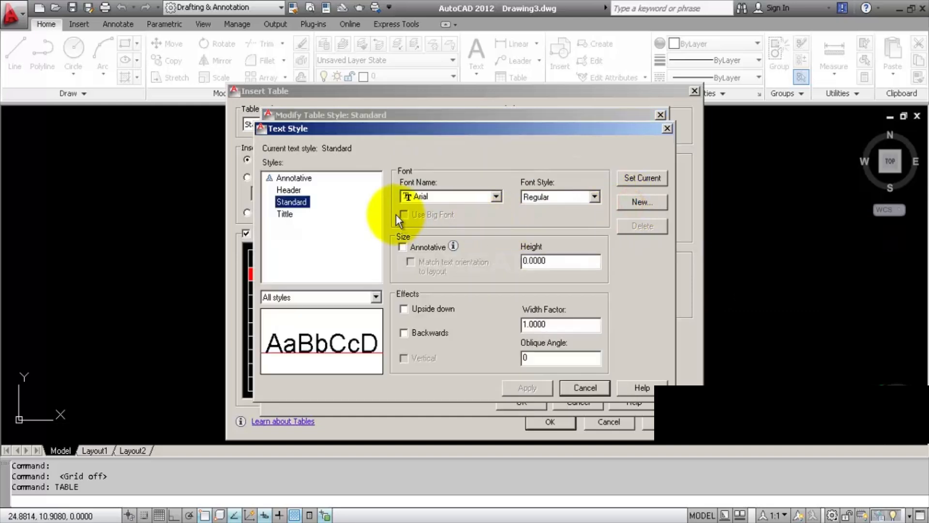
click(642, 202)
text(Data)
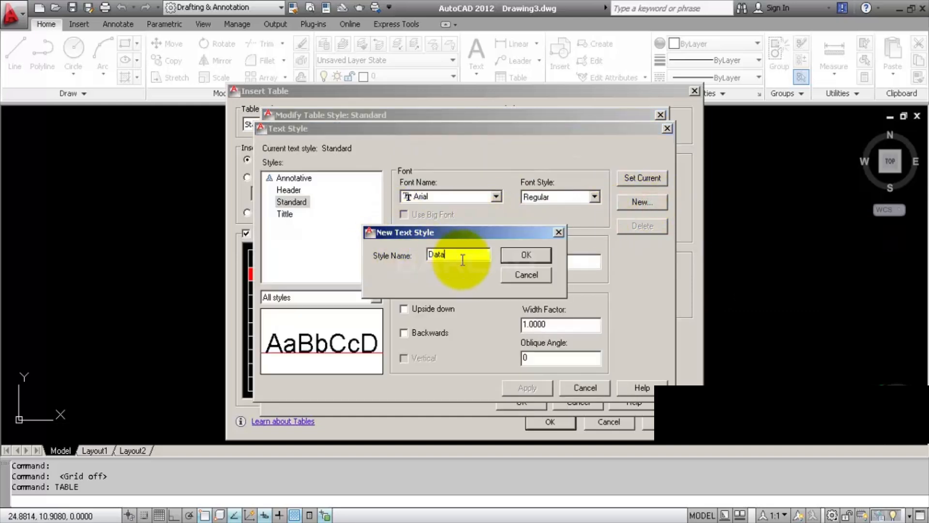
click(523, 255)
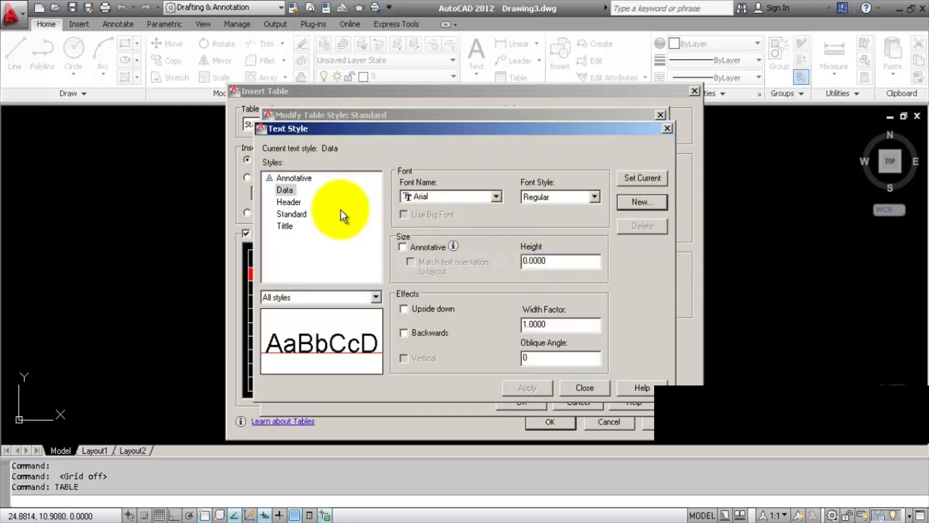
Step: Set the Data text style's font to Arial Narrow after trying Arial Baltic and Arial Greek, and apply it to the Data cell style
click(453, 199)
click(474, 221)
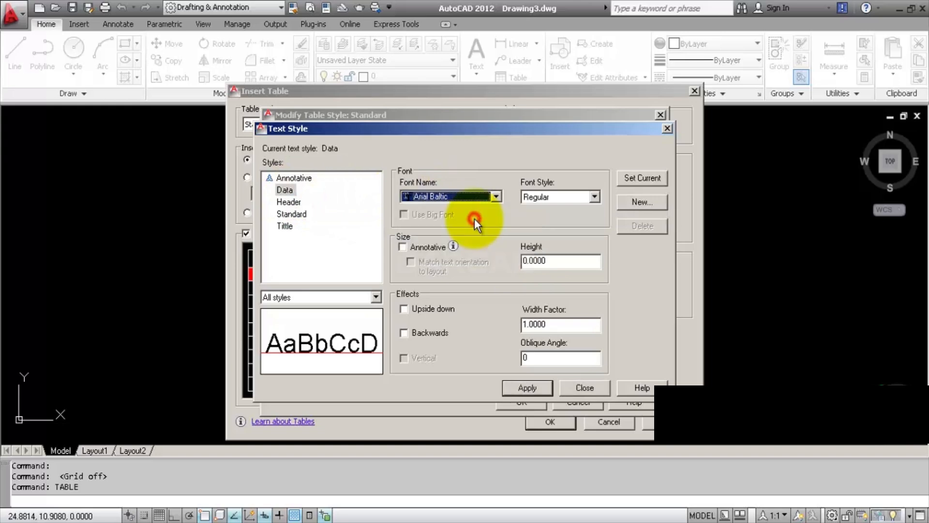
click(468, 196)
click(469, 246)
click(461, 196)
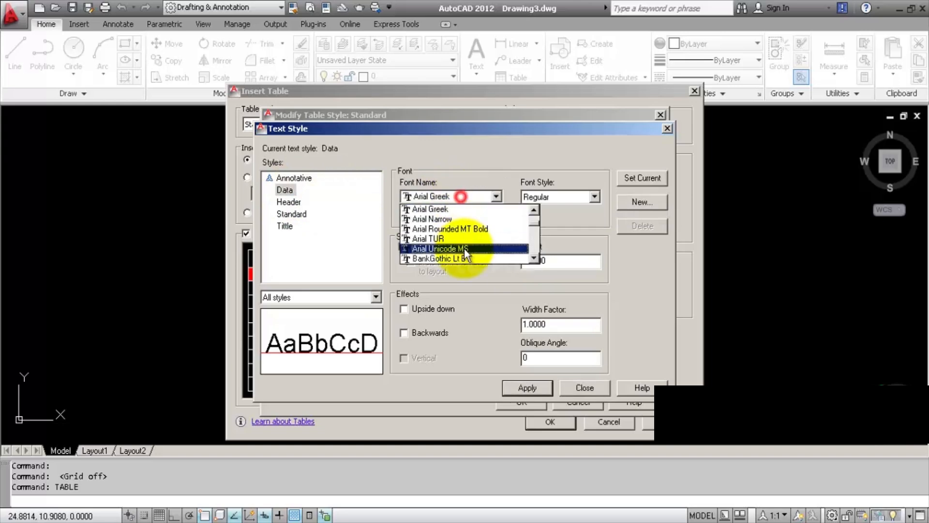
click(466, 218)
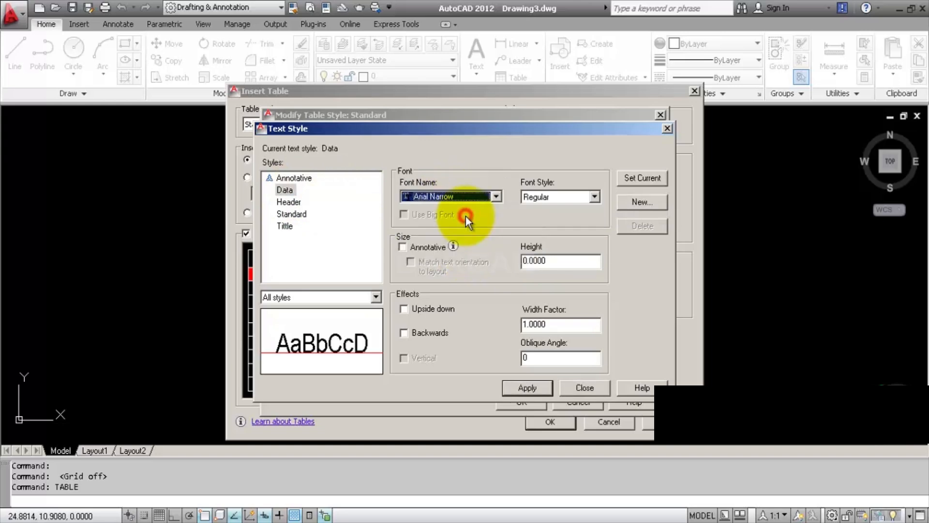
click(527, 388)
click(581, 388)
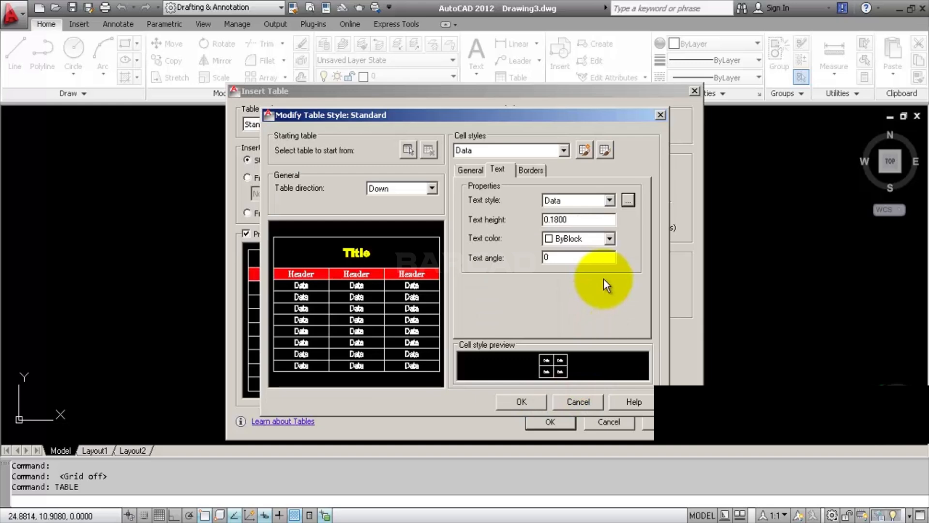
Step: Set the border lineweight of the Title cell style to 0.25 mm
click(609, 200)
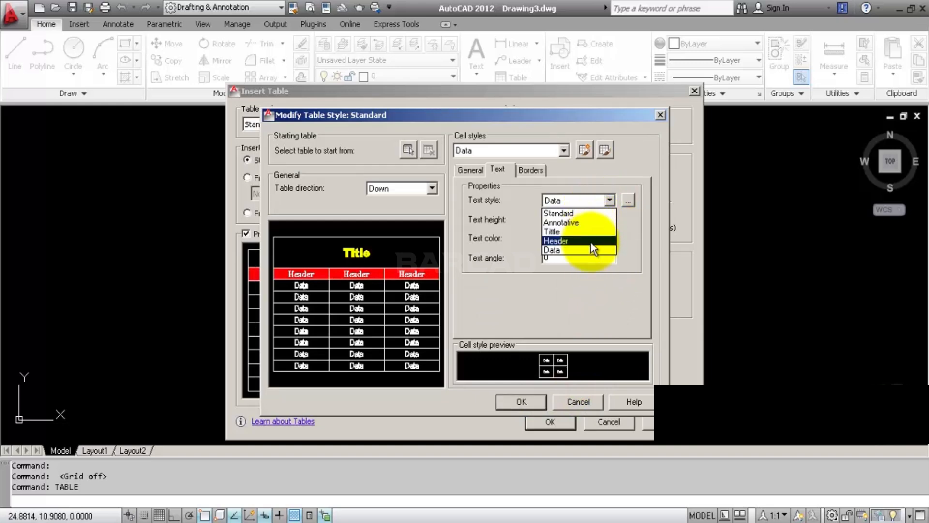
click(634, 236)
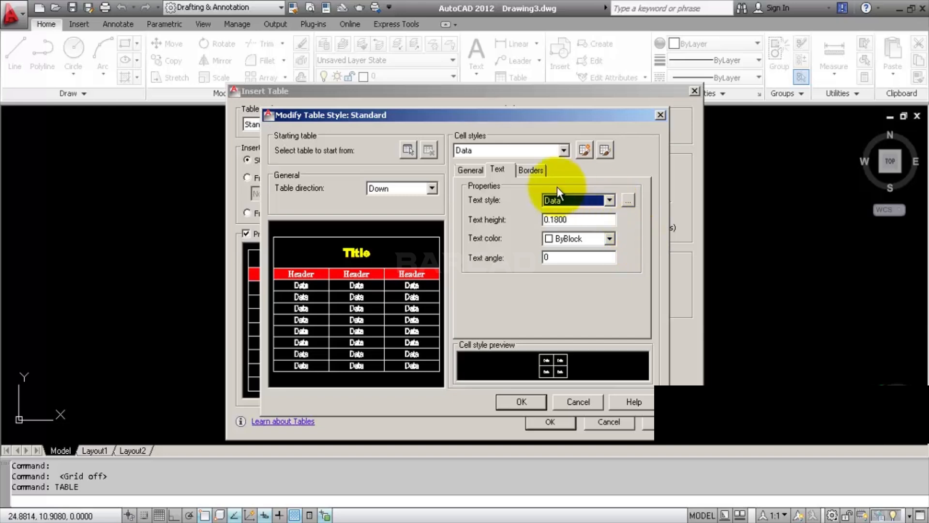
click(527, 170)
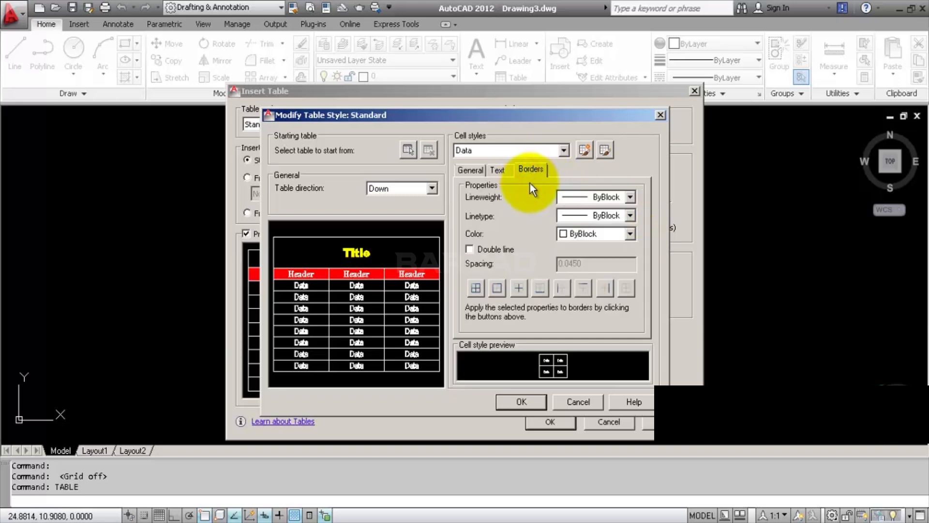
click(518, 151)
click(518, 188)
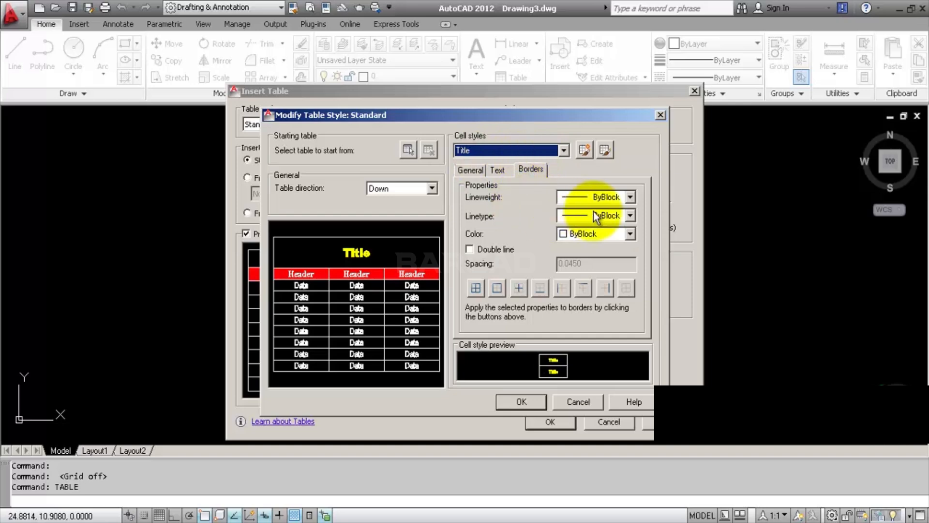
click(629, 197)
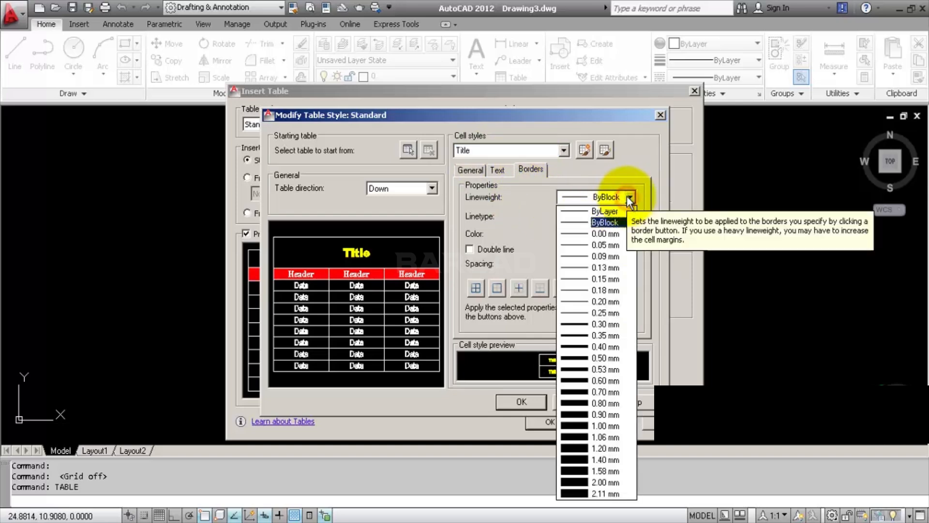
click(604, 313)
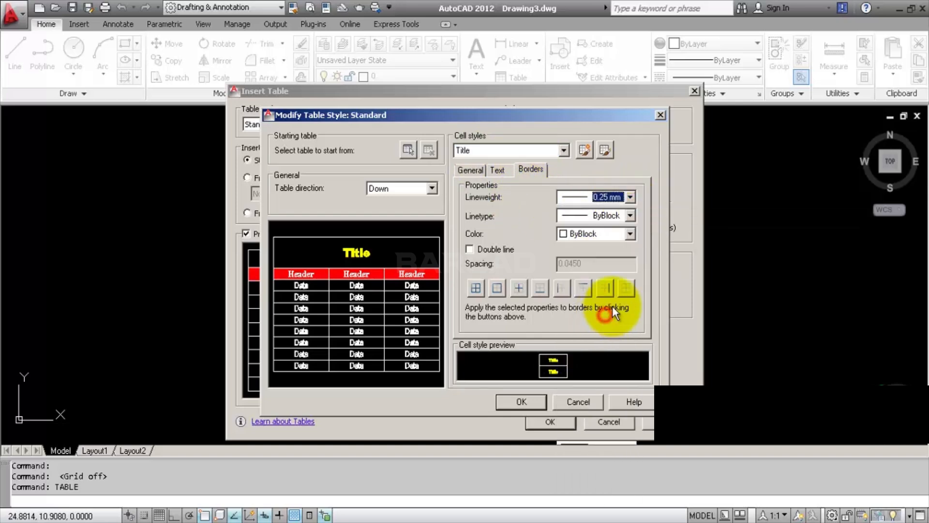
Step: Enable double lines for the Title cell style, apply the border properties to all borders, and save the table style
click(630, 215)
click(630, 215)
click(630, 234)
click(632, 235)
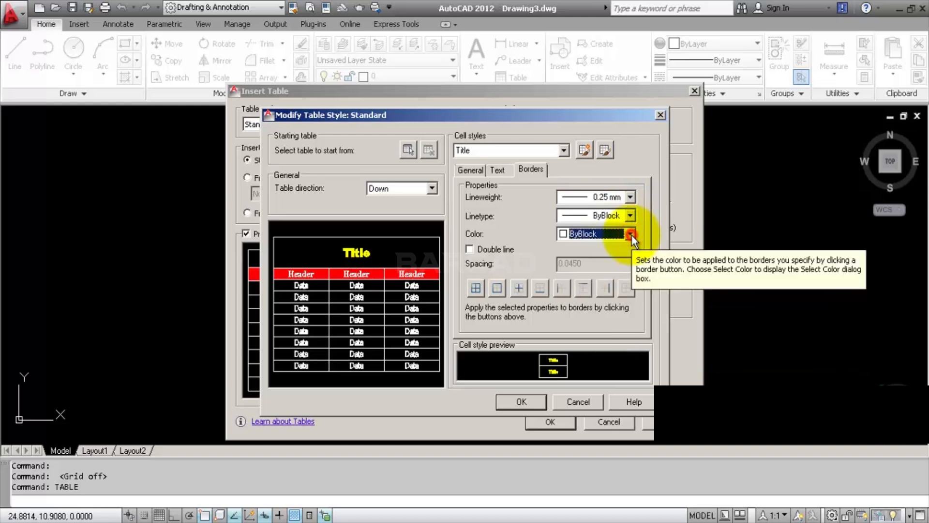
click(486, 249)
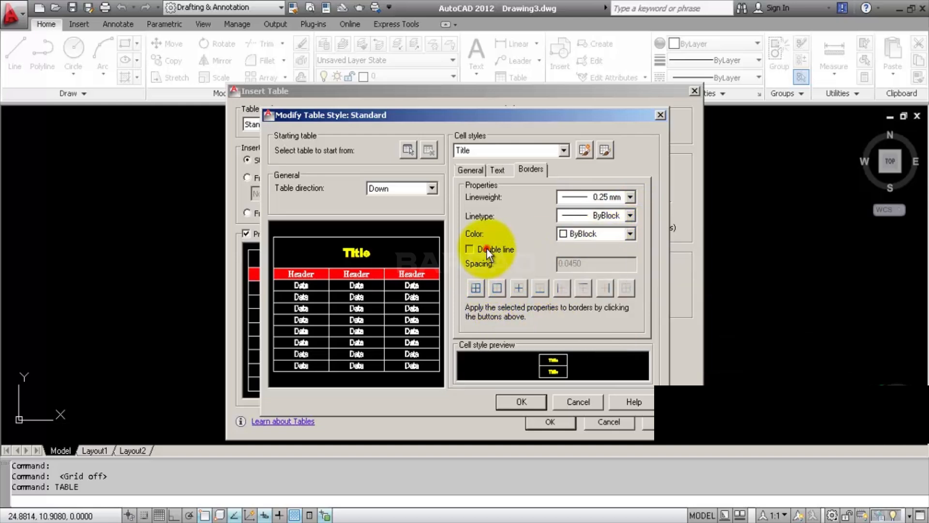
click(478, 289)
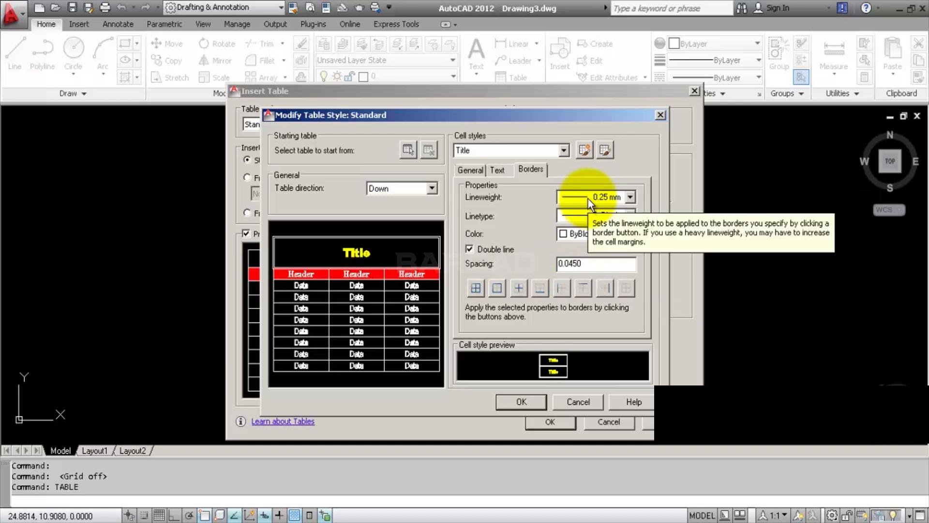
click(526, 403)
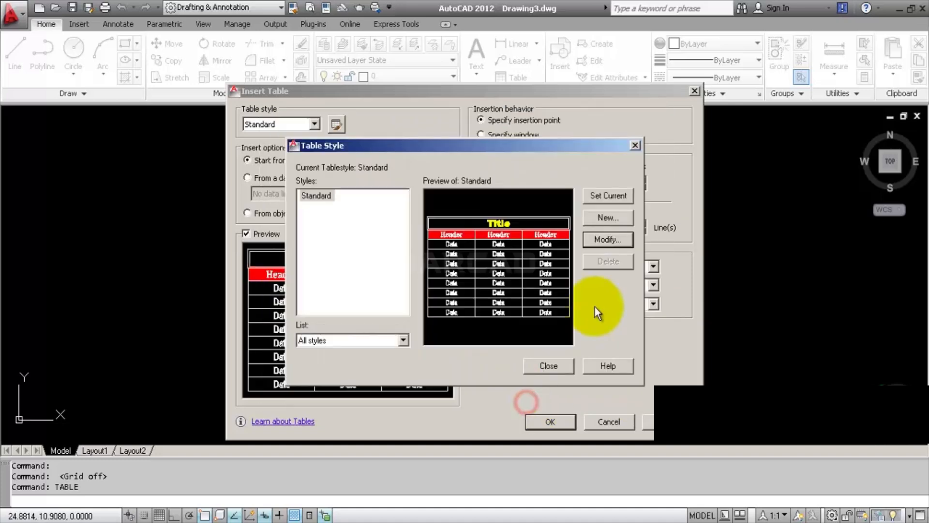
click(560, 366)
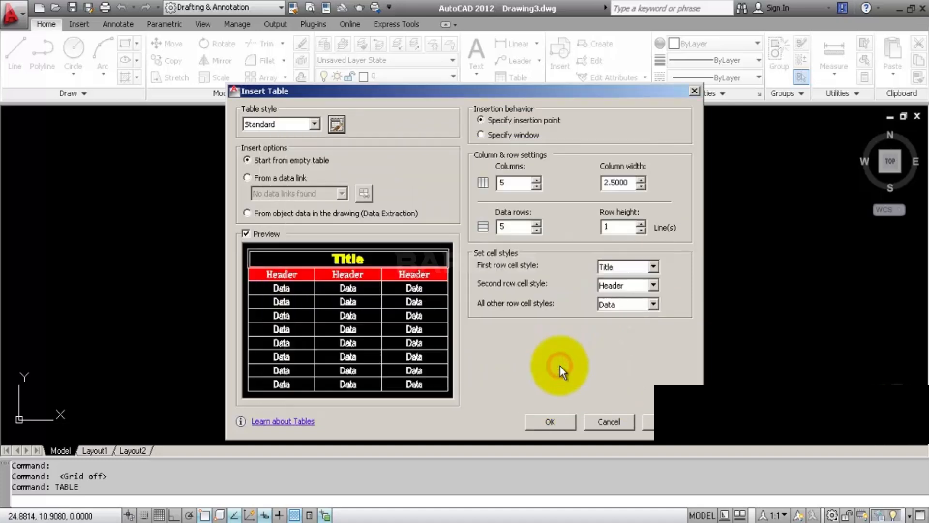
Step: Set the number of data rows to 4 and insert the table in the middle of the drawing area
double_click(523, 226)
text(5)
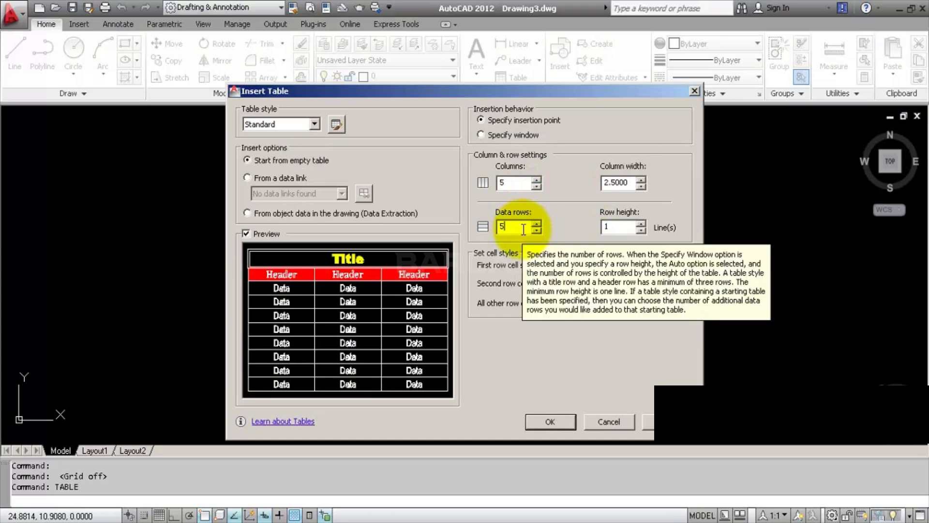
click(536, 231)
click(536, 231)
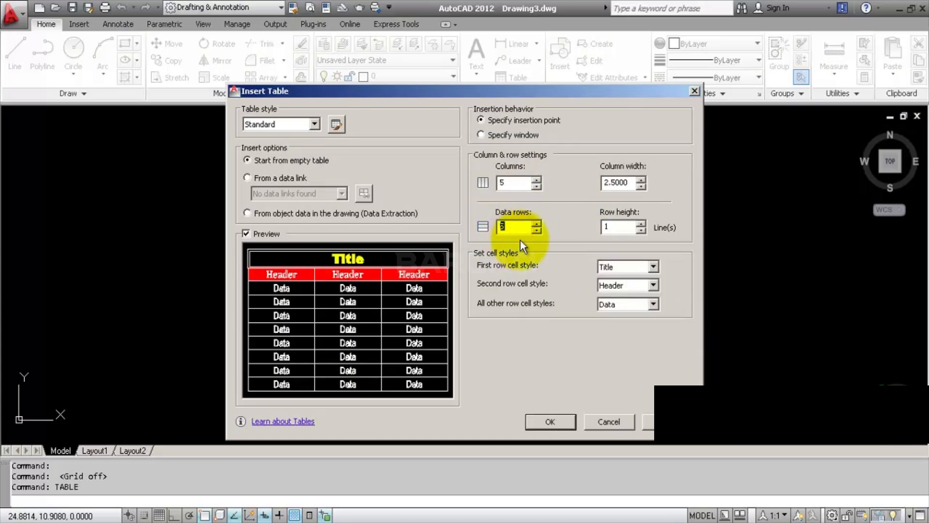
click(525, 184)
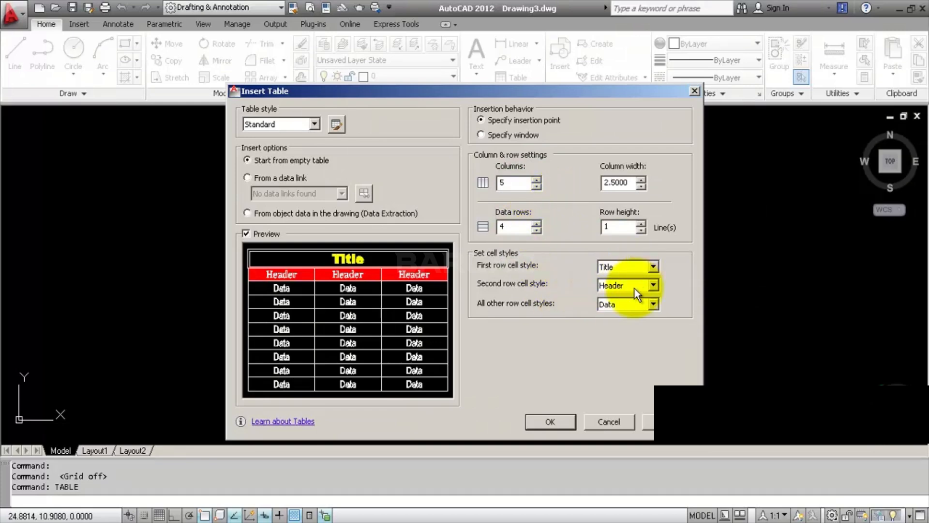
click(551, 422)
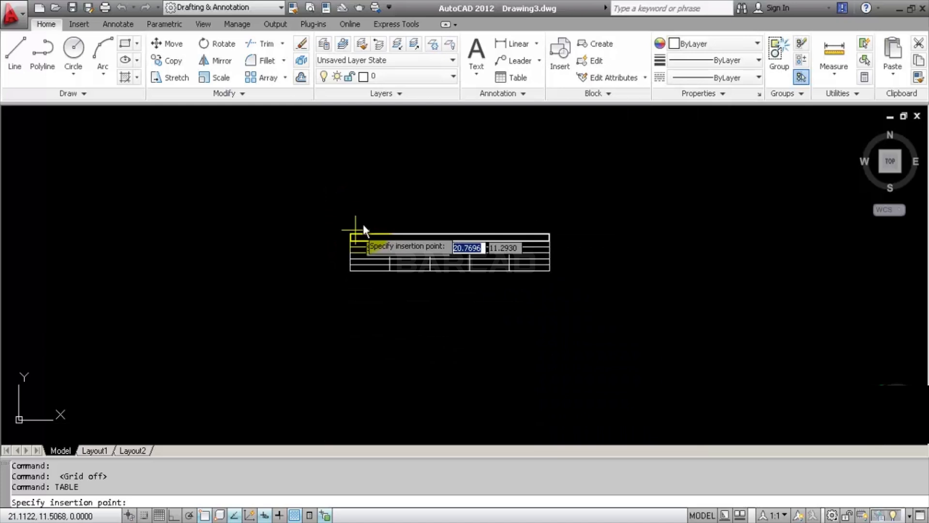
click(320, 222)
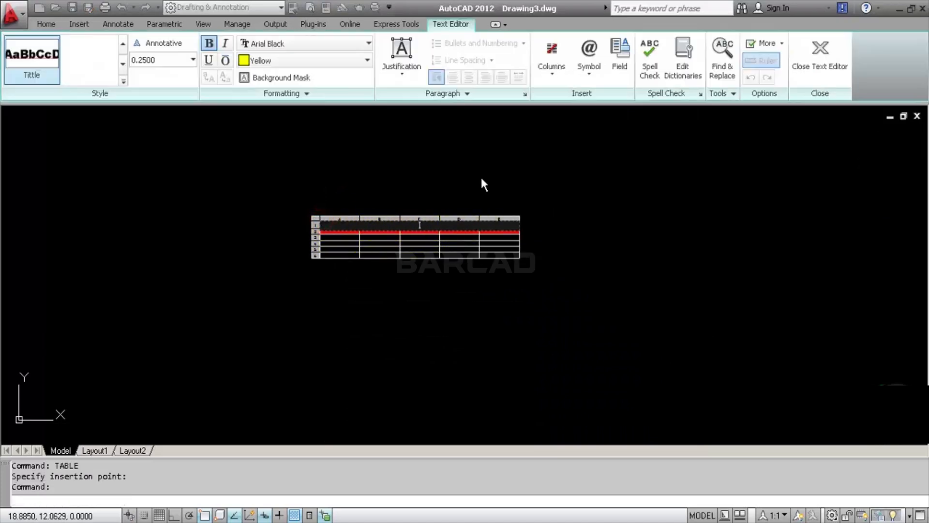
Step: Enter JUDUL as the table's title text
scroll(418, 237, up, 5)
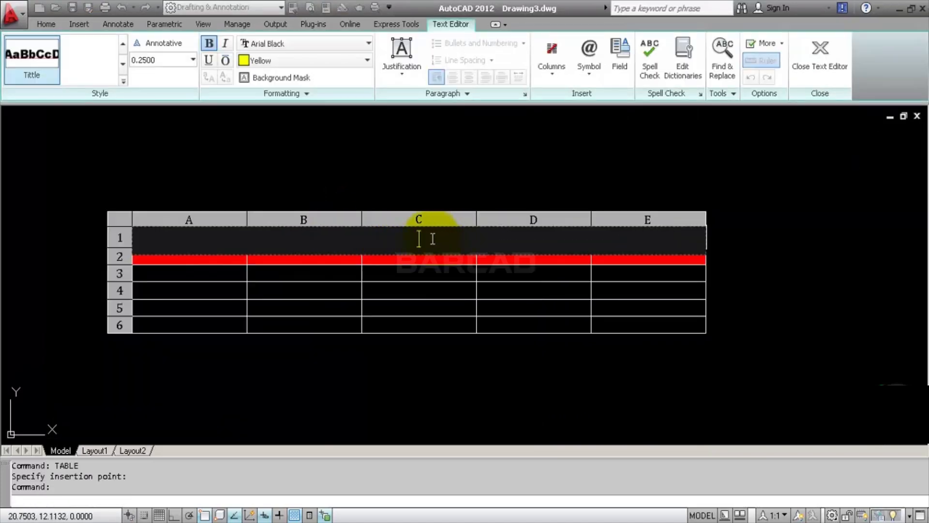
text(JUSUL)
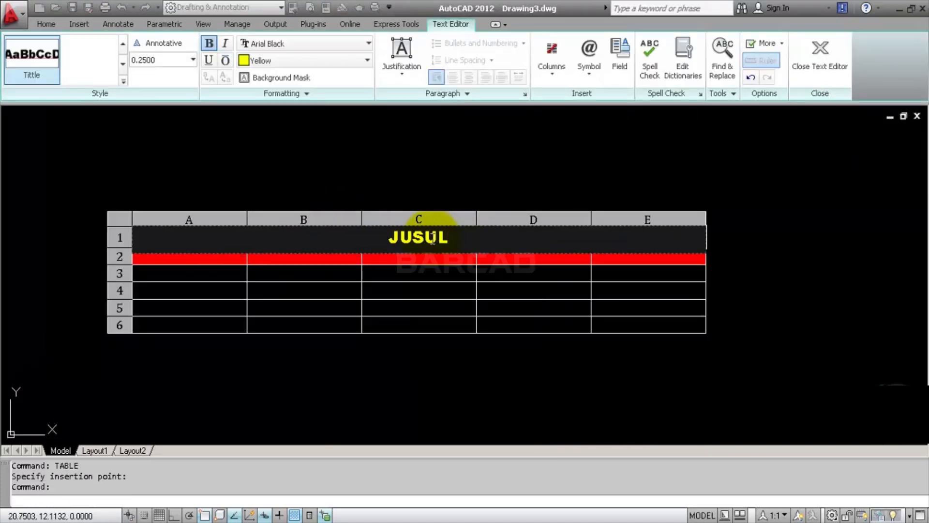
key(BackSpace)
key(BackSpace)
key(BackSpace)
text(DUL)
click(441, 182)
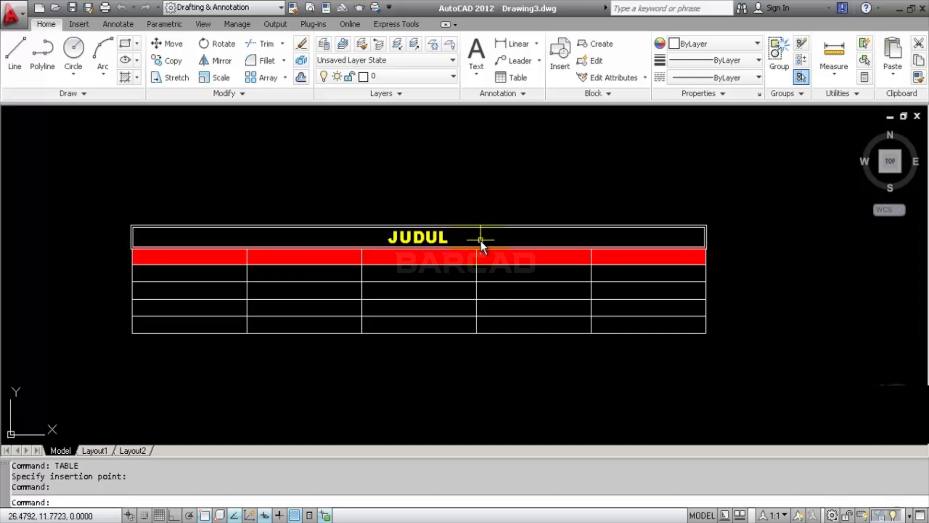
scroll(409, 246, up, 2)
scroll(410, 246, down, 2)
click(536, 229)
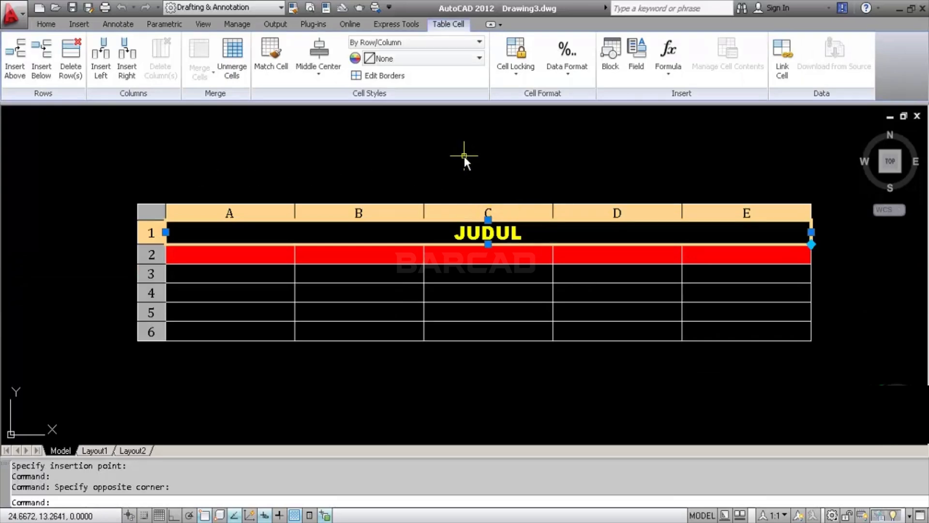
click(318, 77)
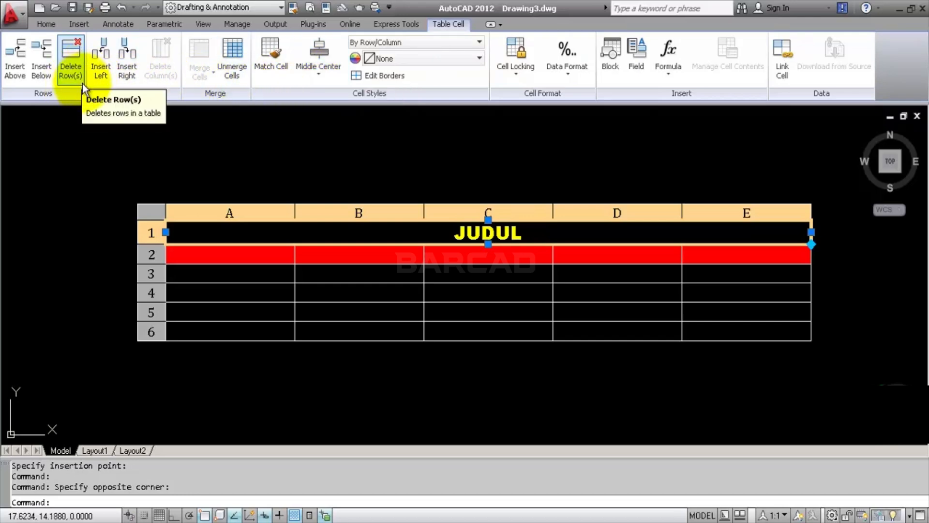
click(409, 180)
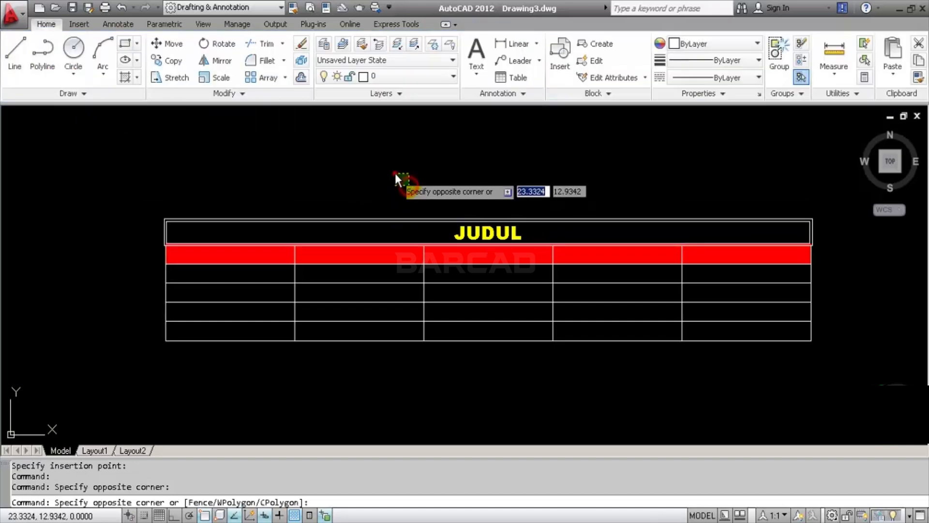
click(395, 173)
Step: Fill the first four header cells with NO, NAMA, JUMLAH and HARGA
click(266, 260)
text(NO)
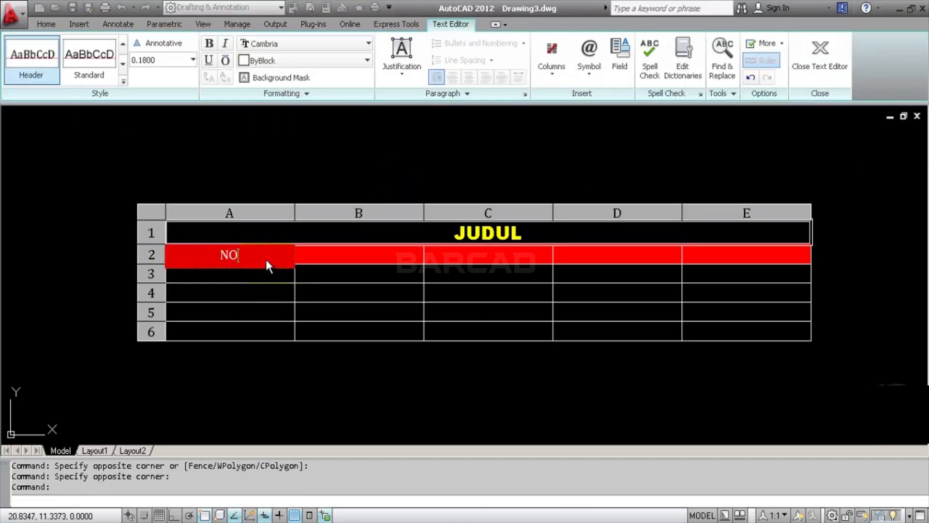
key(Tab)
text(NAMA)
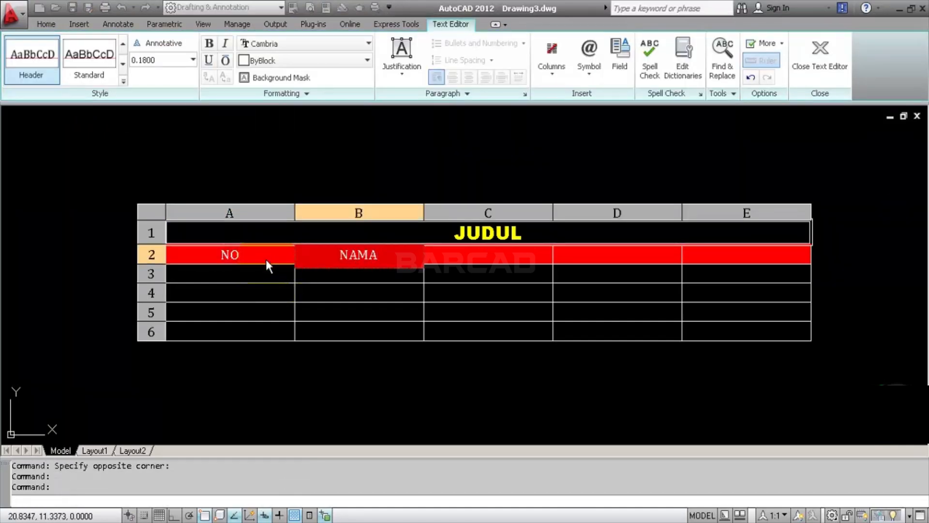
key(Tab)
text(JUMLAH)
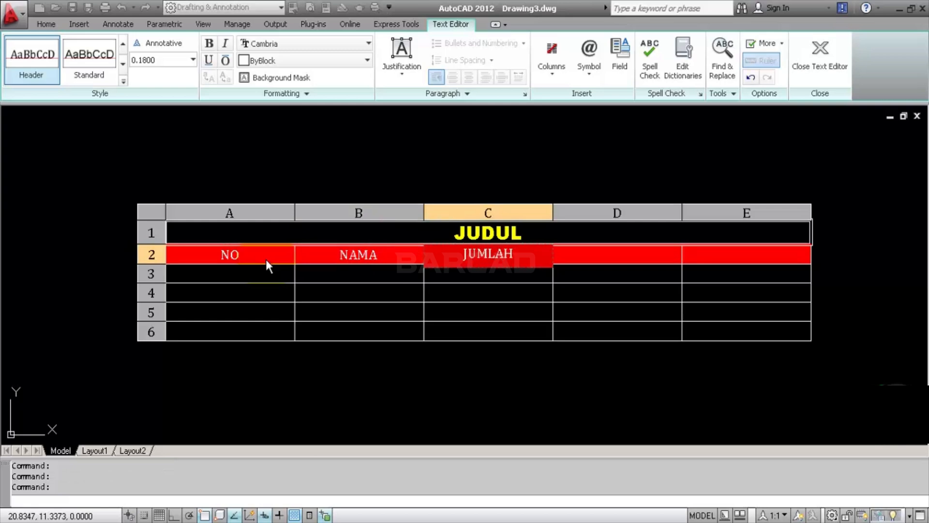
key(Tab)
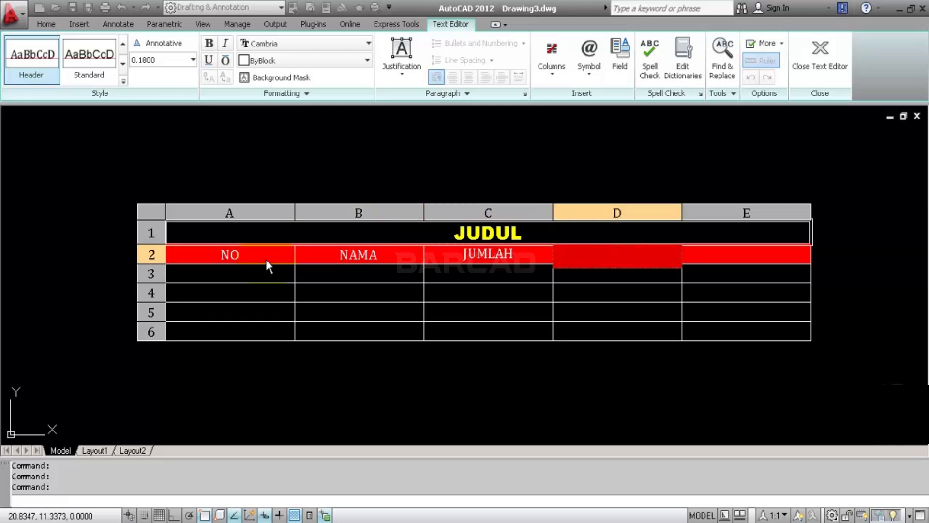
text(HARGA)
Step: Enter KETERANGAN in the last header cell, column E
key(Tab)
text(T)
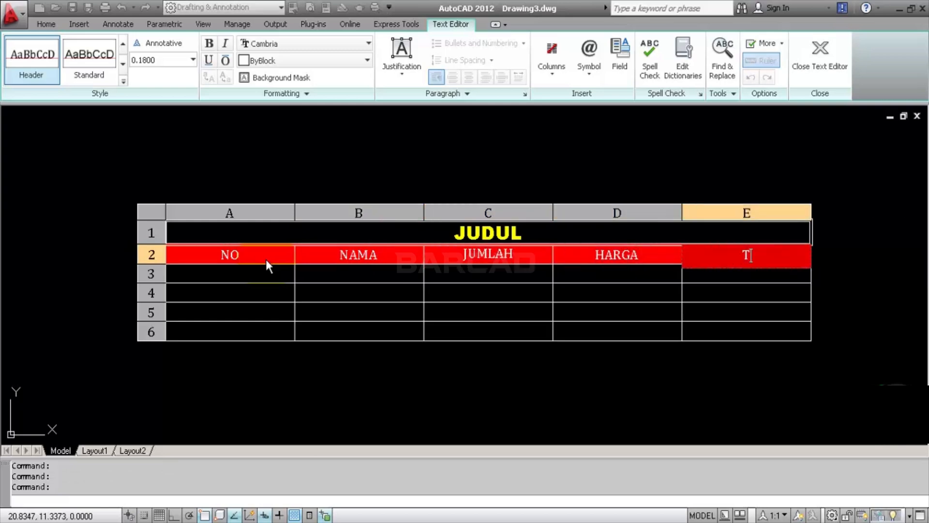
text(OTA)
key(BackSpace)
key(BackSpace)
key(BackSpace)
key(BackSpace)
text(KETENGAN)
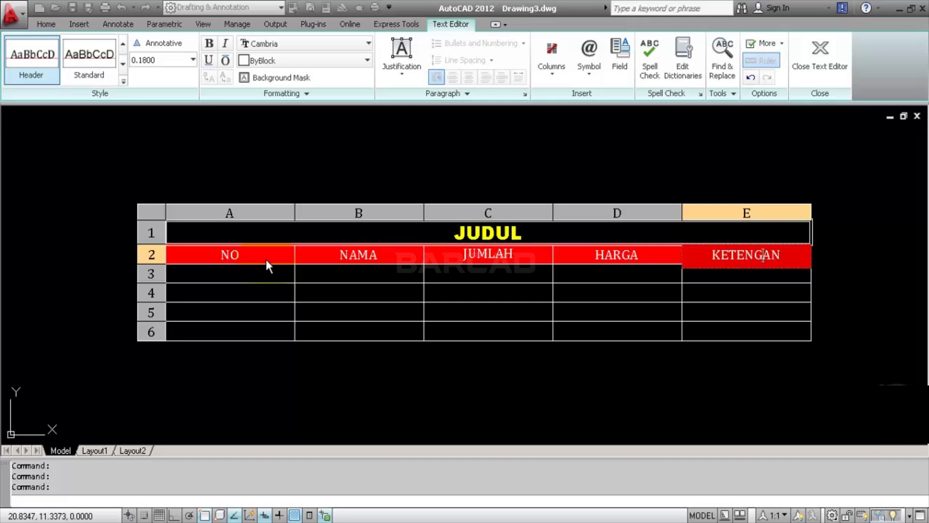
key(Left)
key(Left)
key(Left)
key(Left)
text(RA)
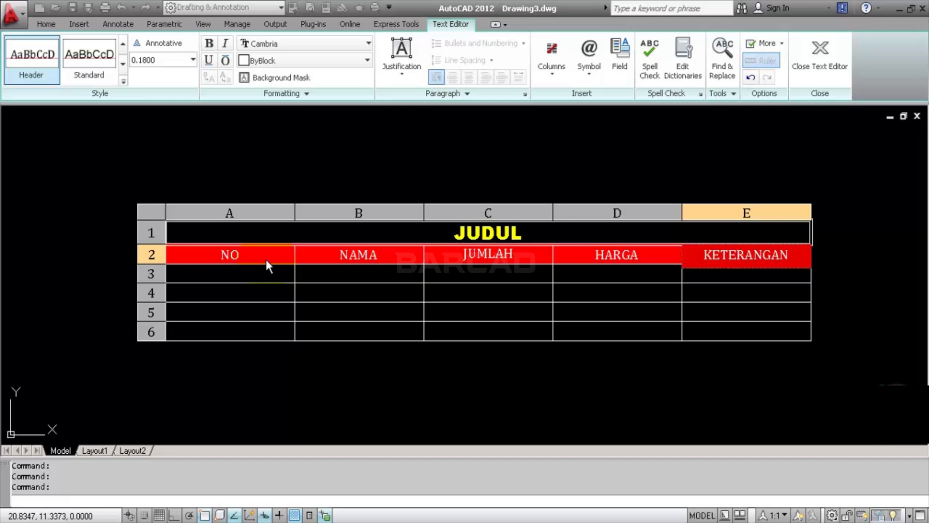
Step: Enter 1 in the first data cell of the NO column, cell A3
click(268, 273)
click(268, 273)
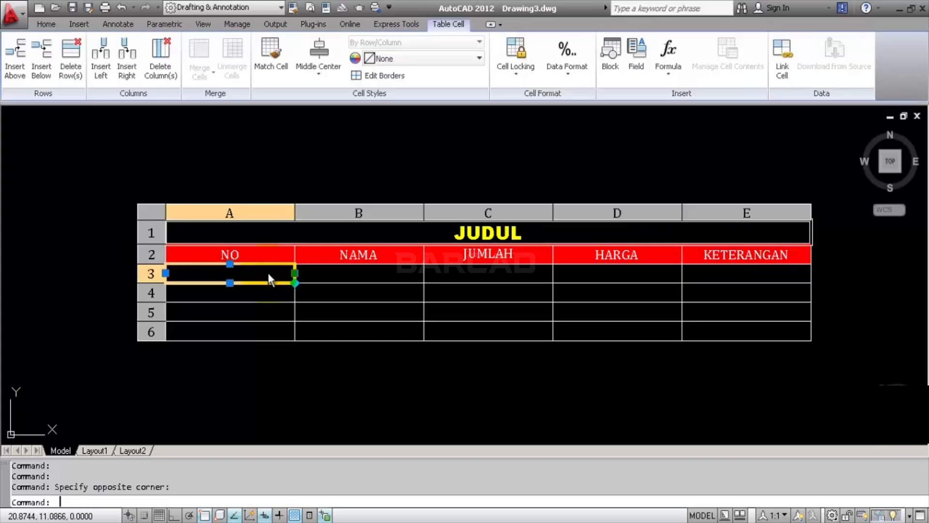
double_click(268, 274)
key(Return)
click(269, 269)
Step: Auto-fill the numbering from cell A3 down to A6 in the NO column
click(279, 278)
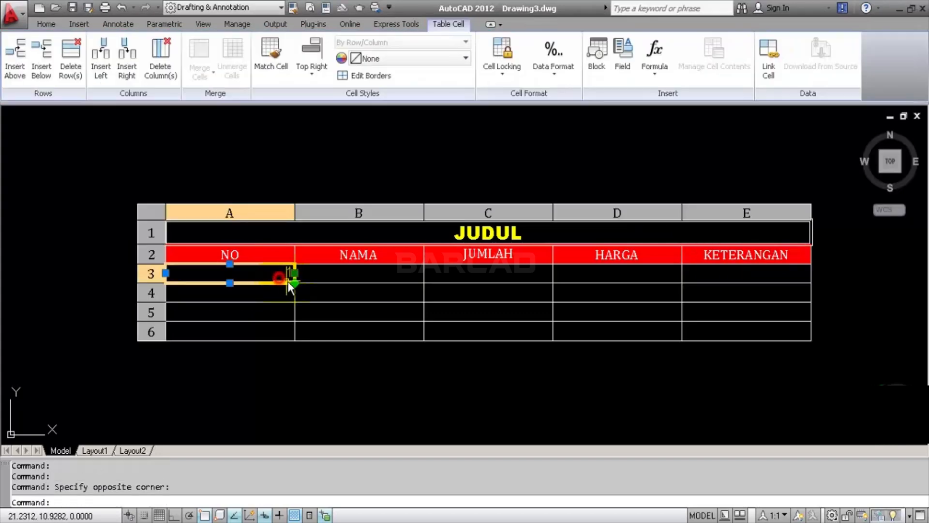
click(294, 283)
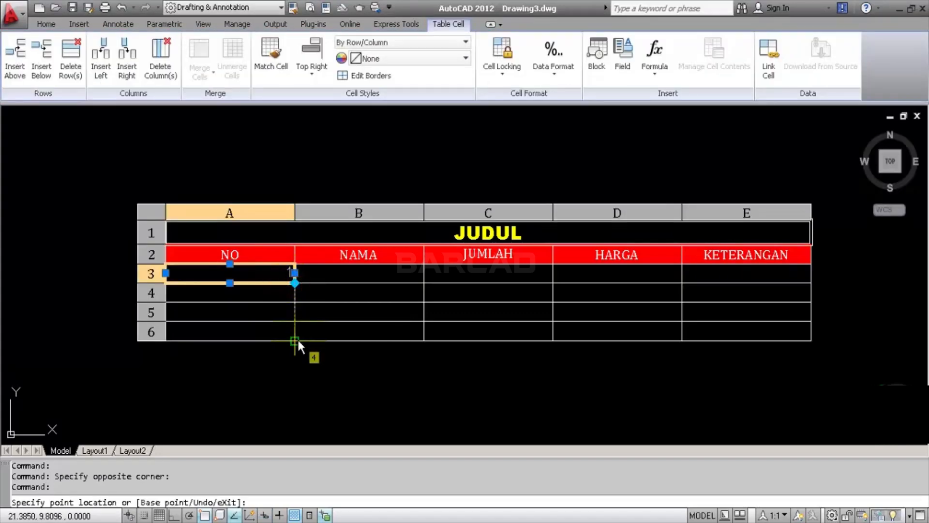
click(294, 341)
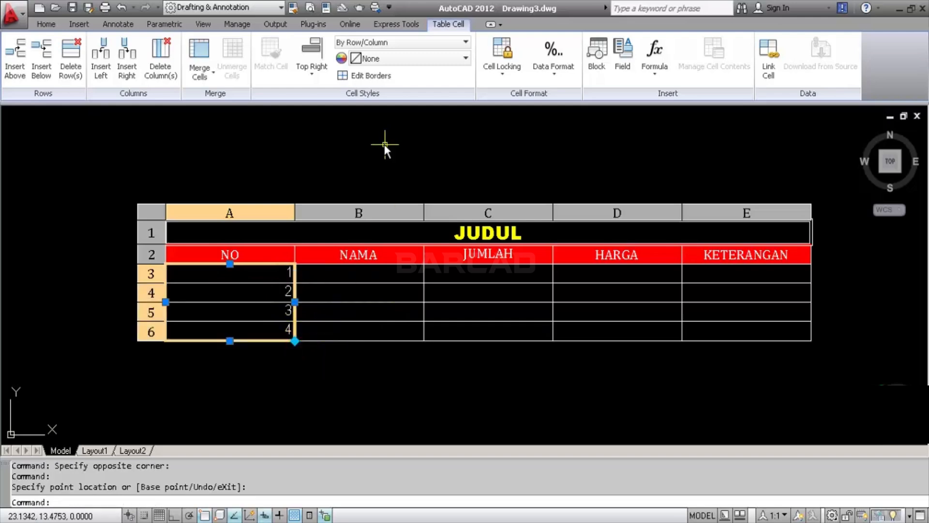
key(Escape)
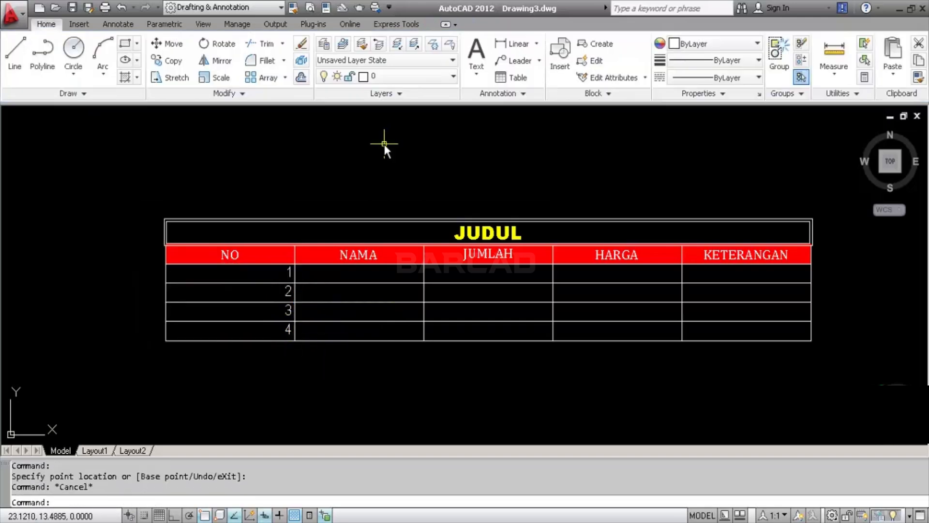
Step: Set the alignment of the numbered cells A3 to A6 in the NO column to Middle Center
click(271, 272)
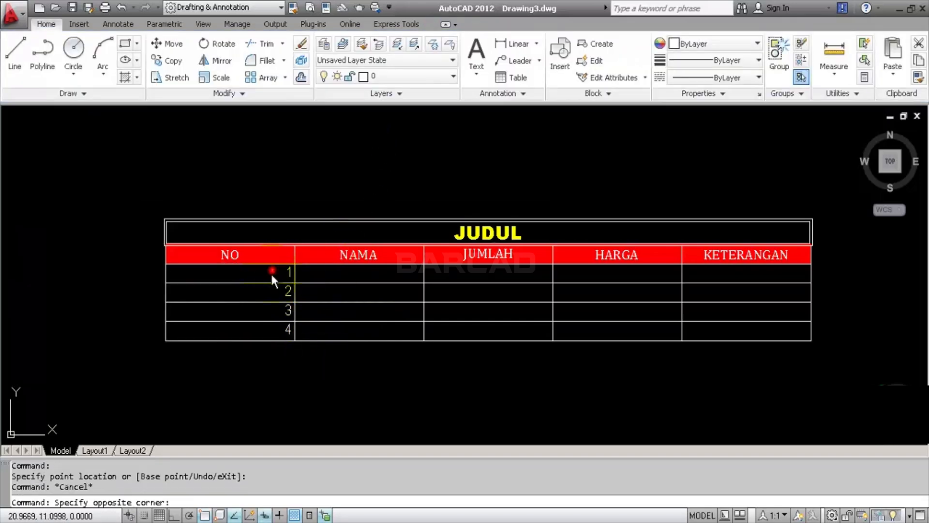
click(236, 330)
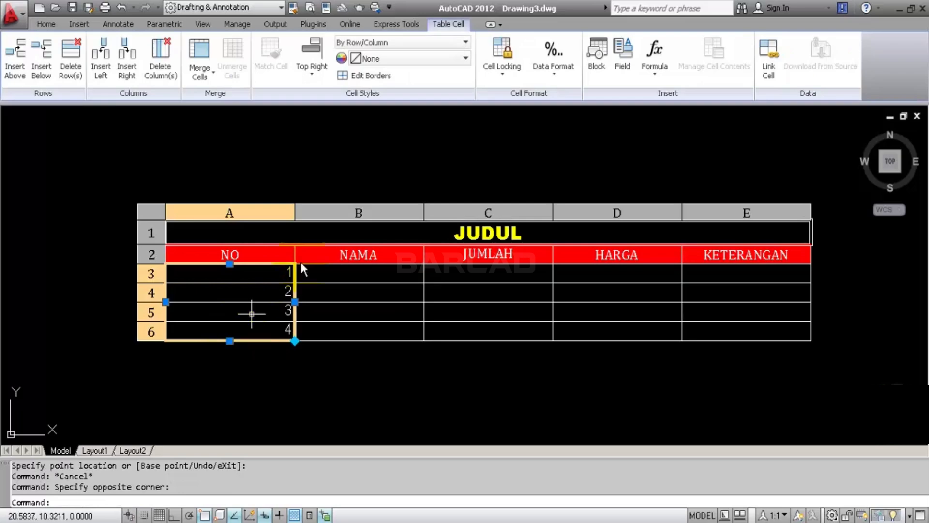
click(311, 70)
click(330, 145)
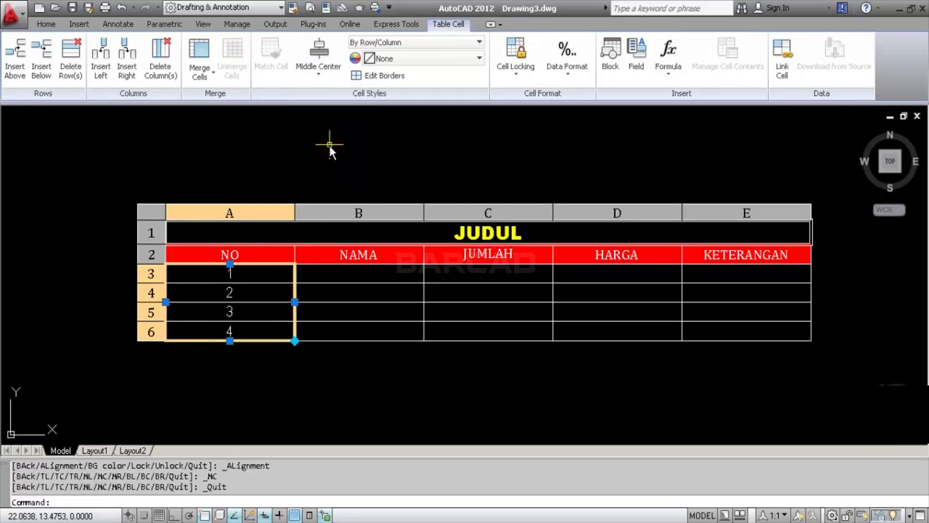
Step: Narrow the NO column to fit its numbers and widen the NAMA column by stretching their edges
click(294, 302)
click(199, 300)
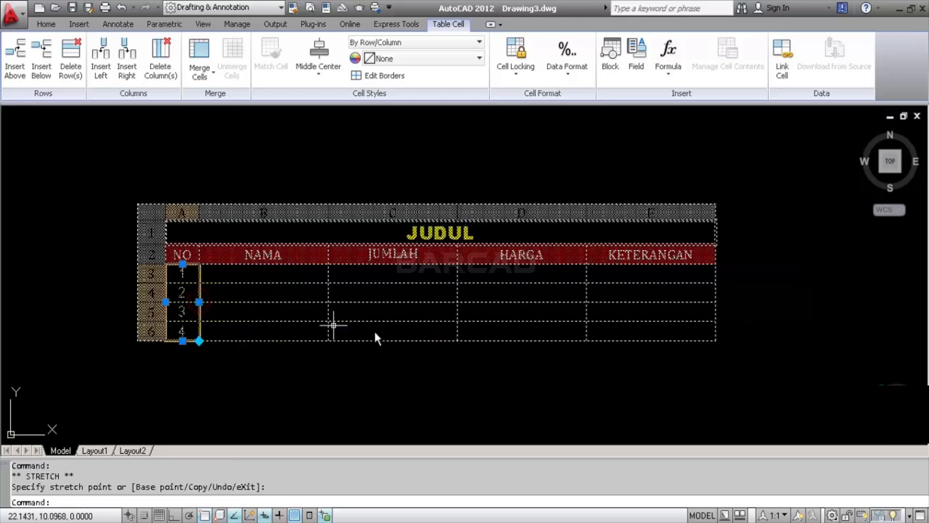
click(316, 276)
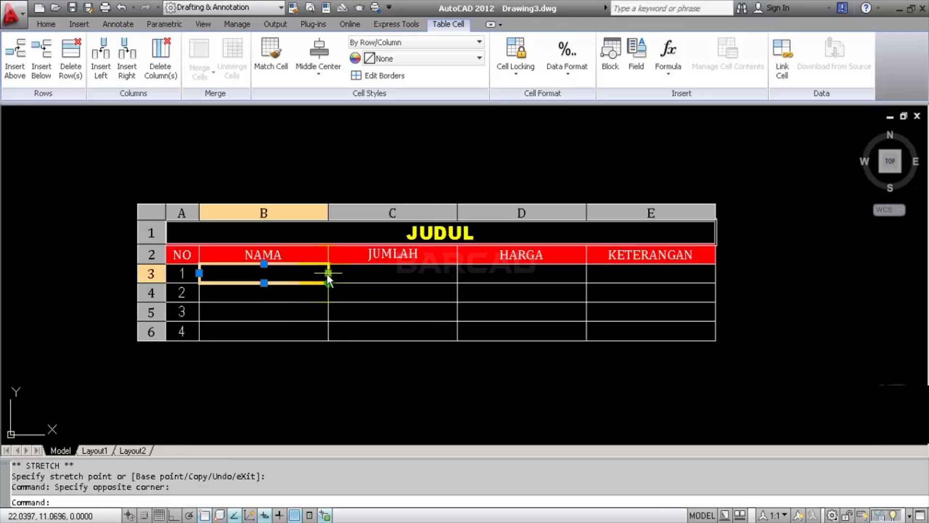
click(327, 274)
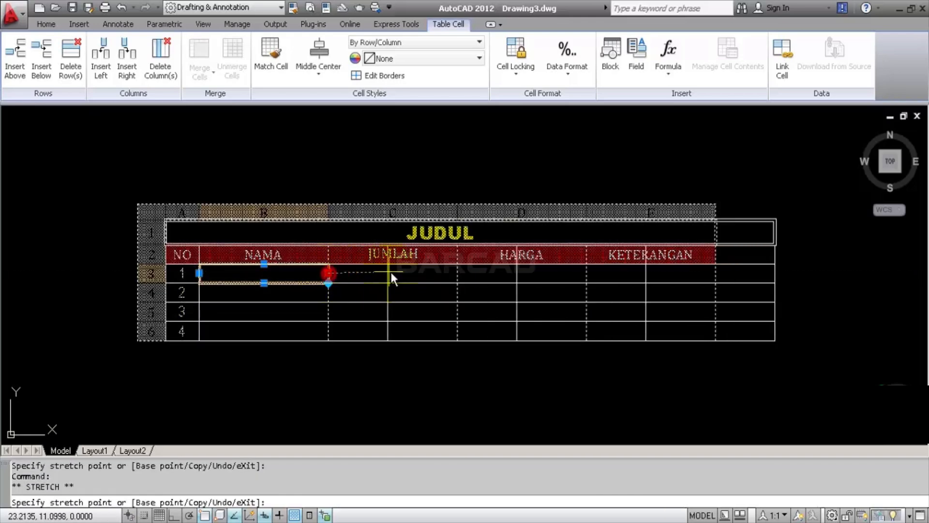
click(390, 270)
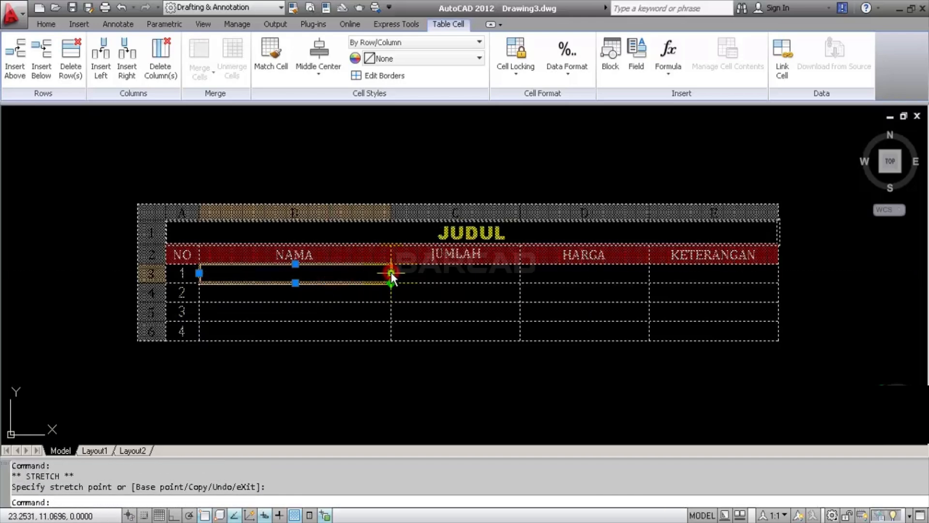
click(364, 257)
click(364, 275)
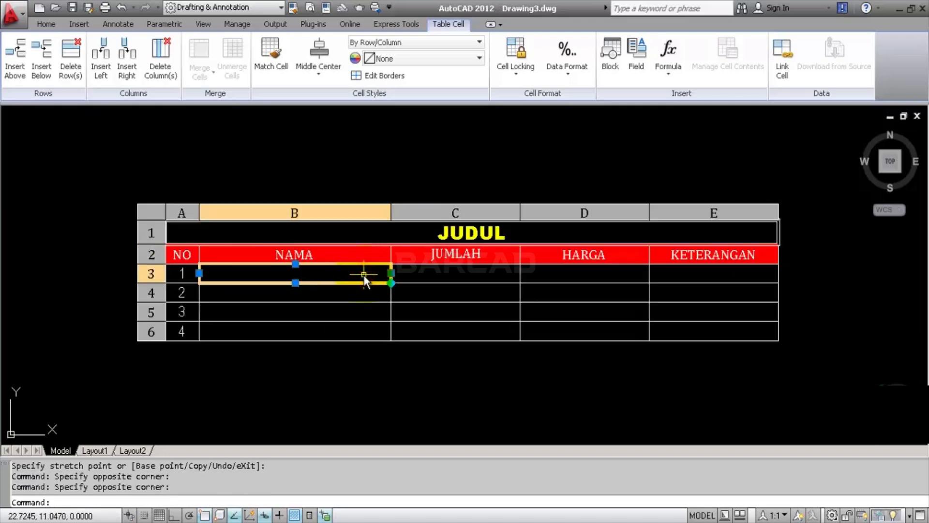
Step: Insert one column to the right of KETERANGAN and three rows below row 6
click(721, 274)
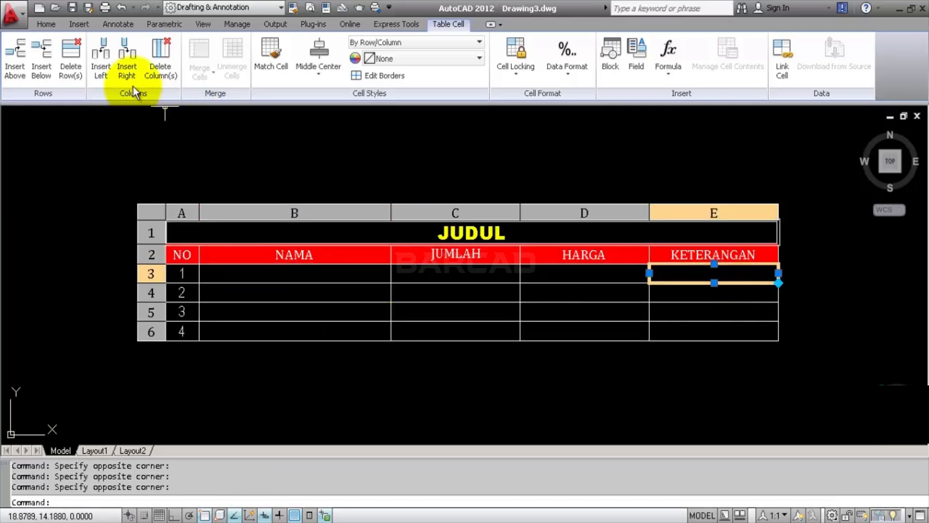
click(127, 71)
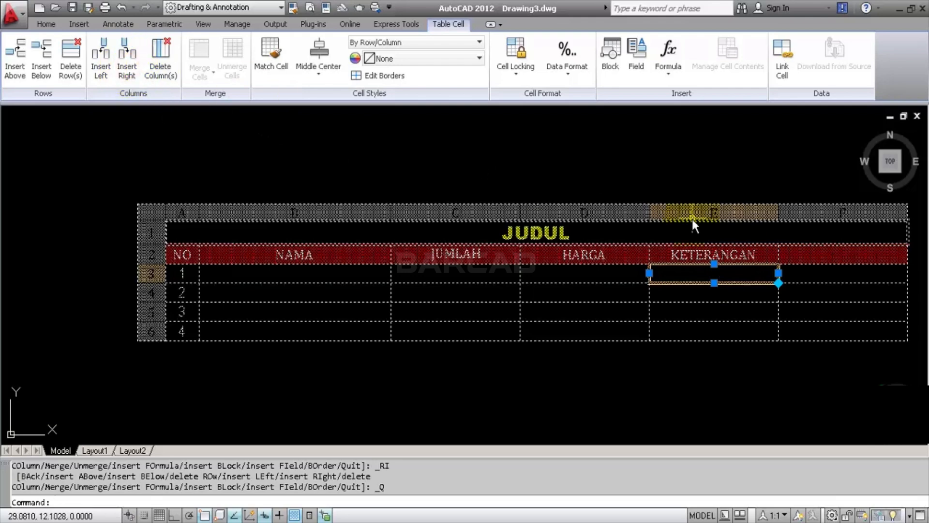
click(618, 327)
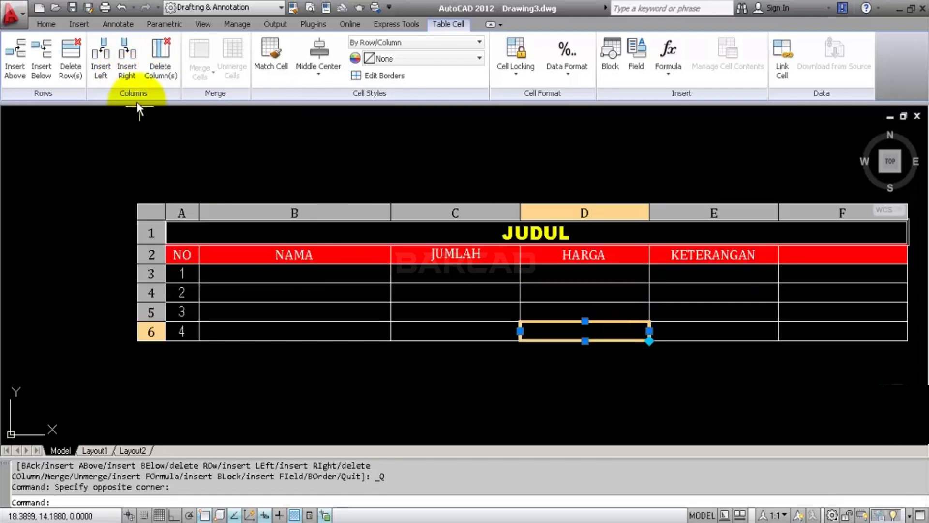
click(45, 77)
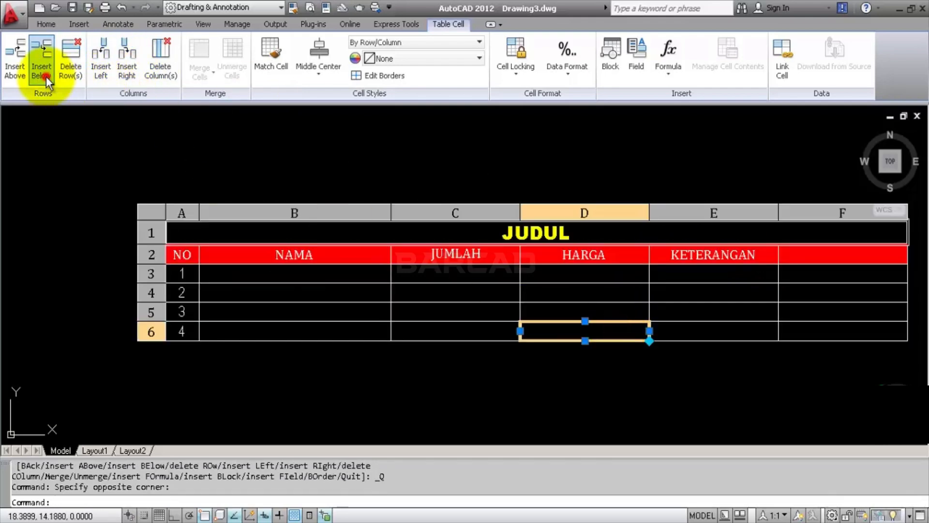
click(52, 73)
click(51, 74)
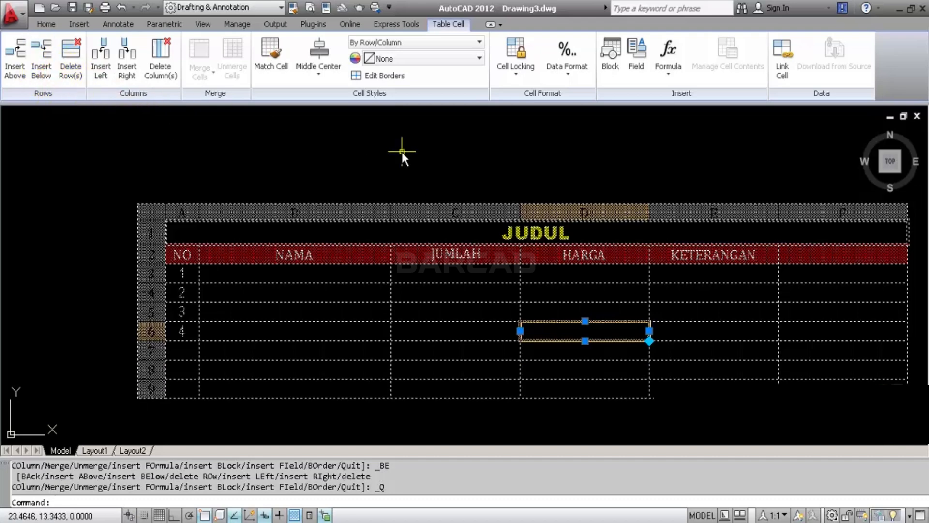
click(451, 262)
click(534, 231)
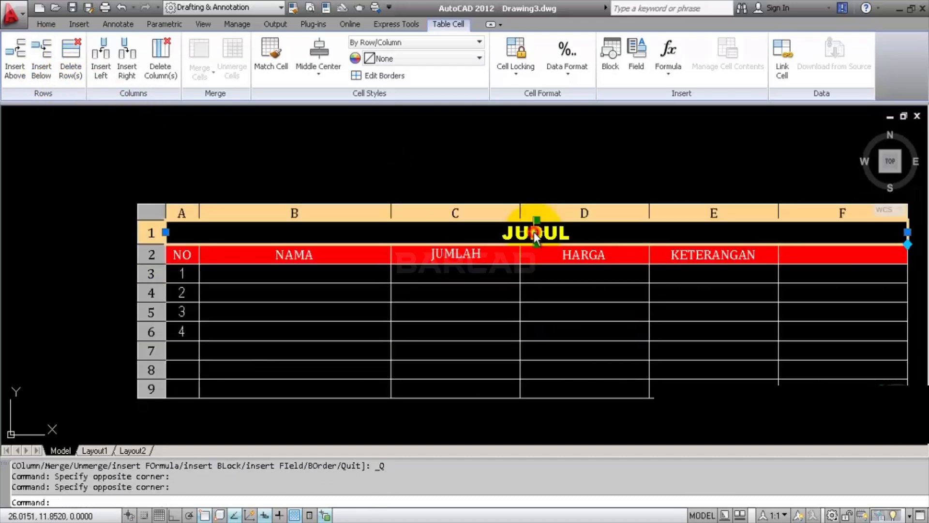
click(576, 274)
click(465, 275)
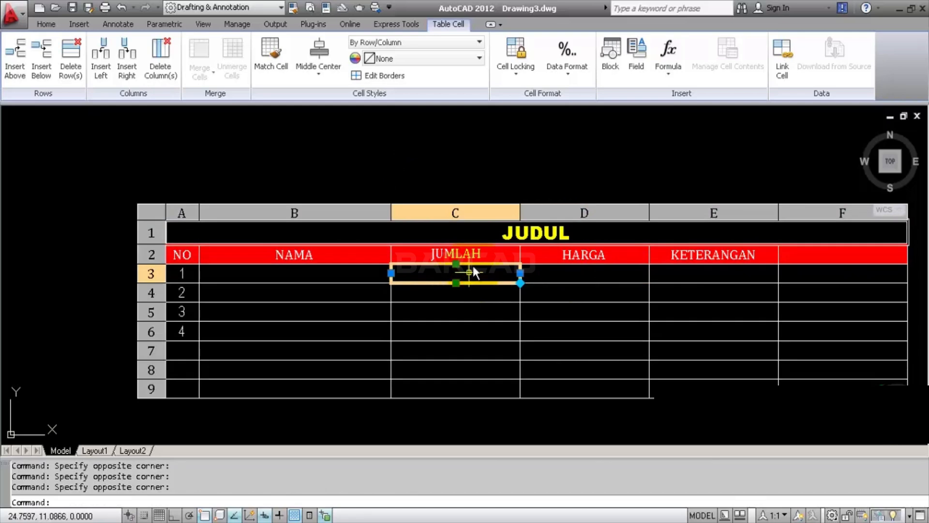
scroll(429, 214, down, 4)
scroll(429, 214, up, 4)
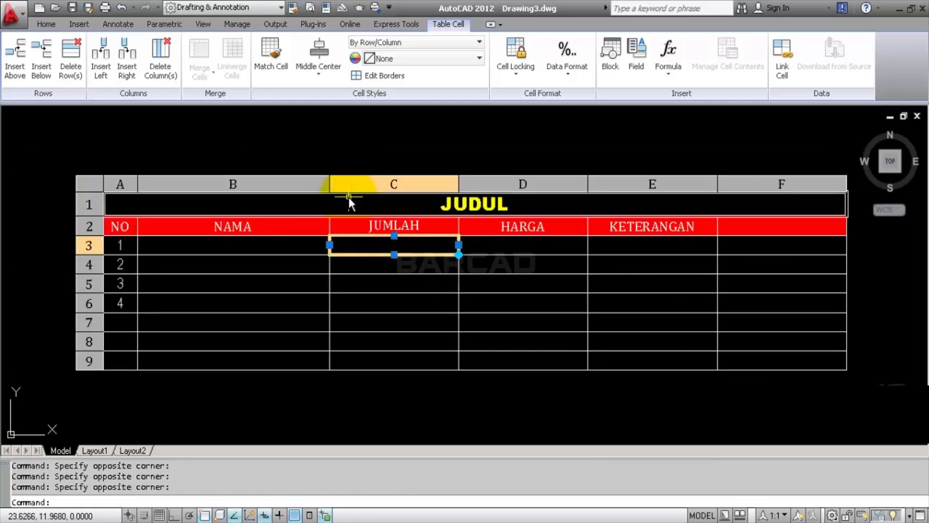
Step: Set the locking of cell B3 to Content Locked and try to edit its text
click(290, 243)
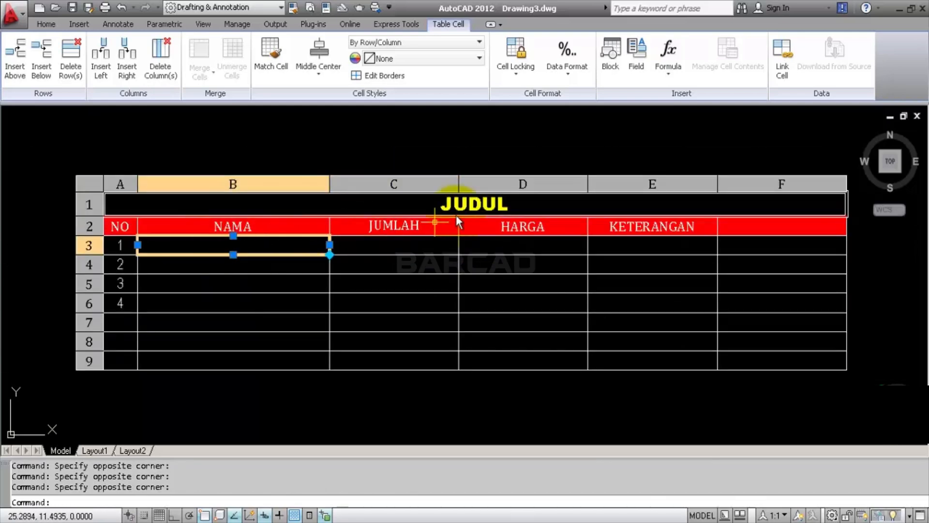
click(522, 74)
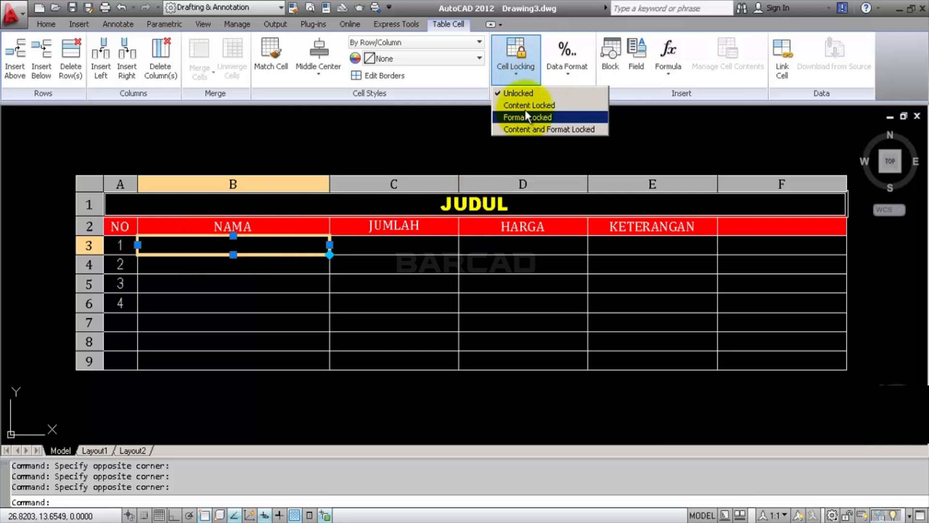
click(518, 93)
click(328, 146)
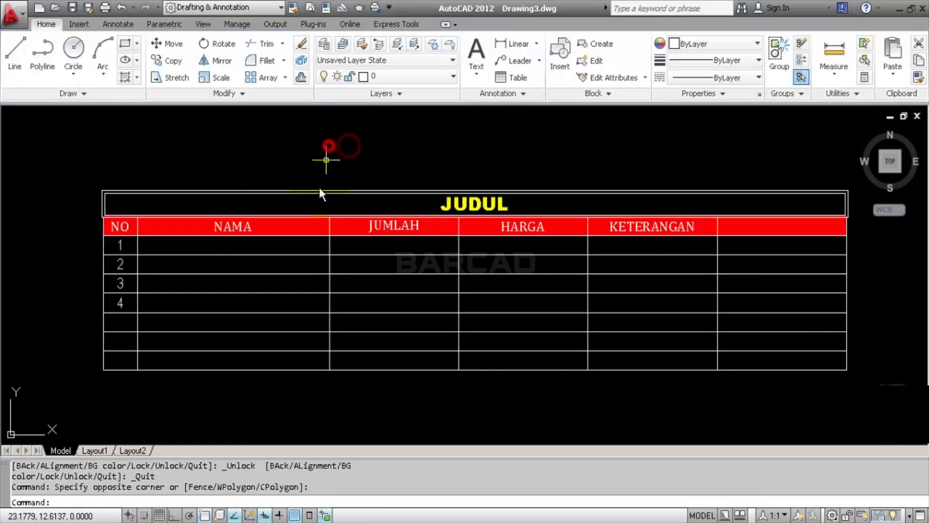
double_click(300, 248)
double_click(310, 243)
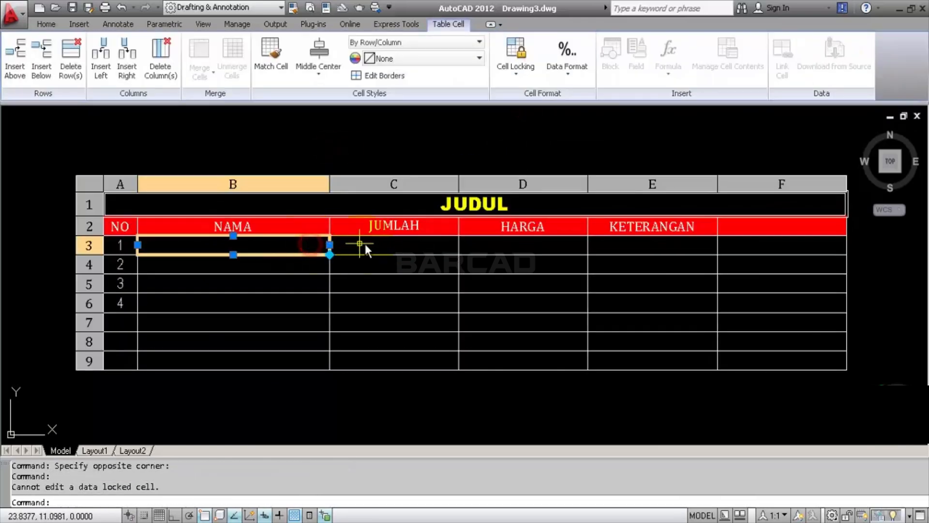
double_click(364, 245)
Step: Set cell B3 under NAMA to Unlocked and enter Satu in it
click(301, 245)
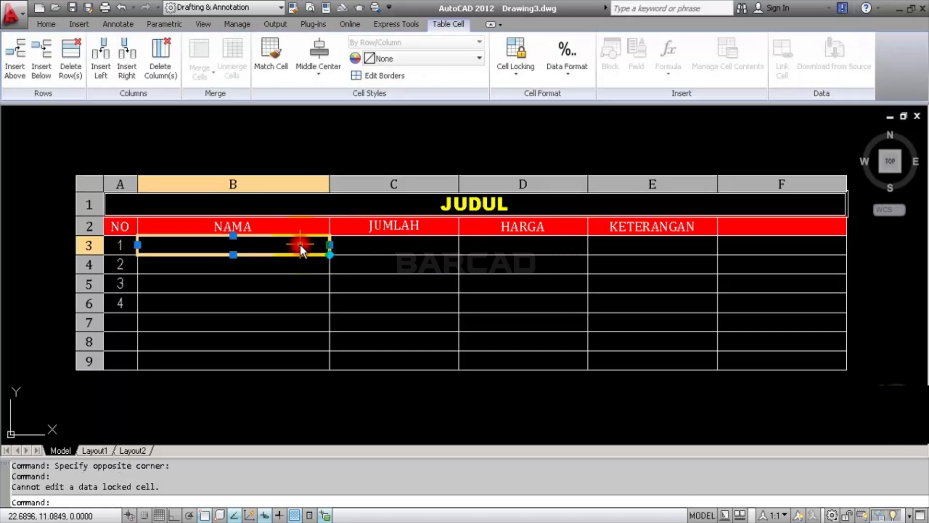
click(300, 245)
click(523, 79)
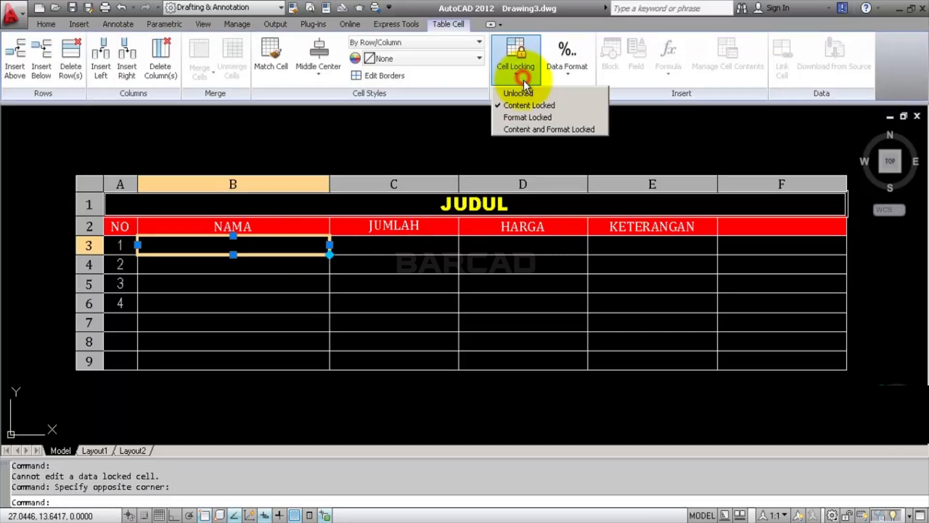
click(518, 93)
double_click(302, 242)
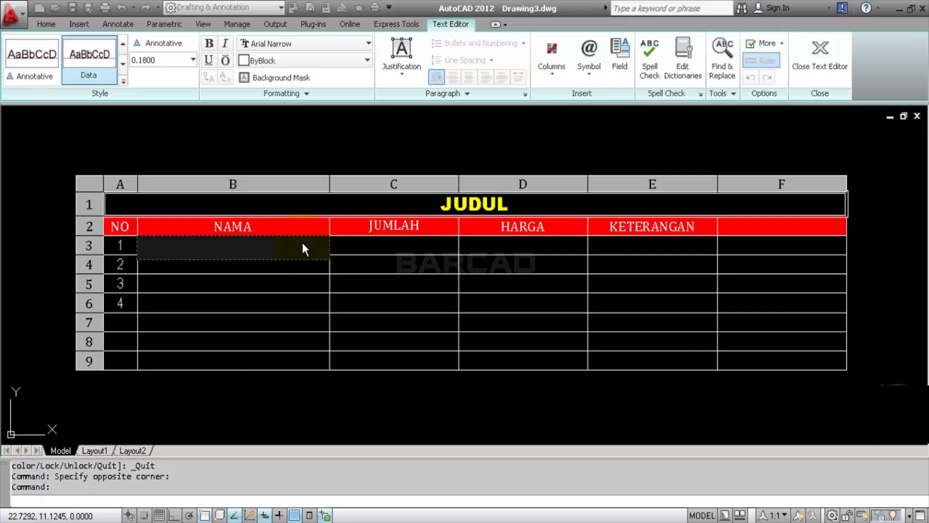
text(Satu)
click(320, 141)
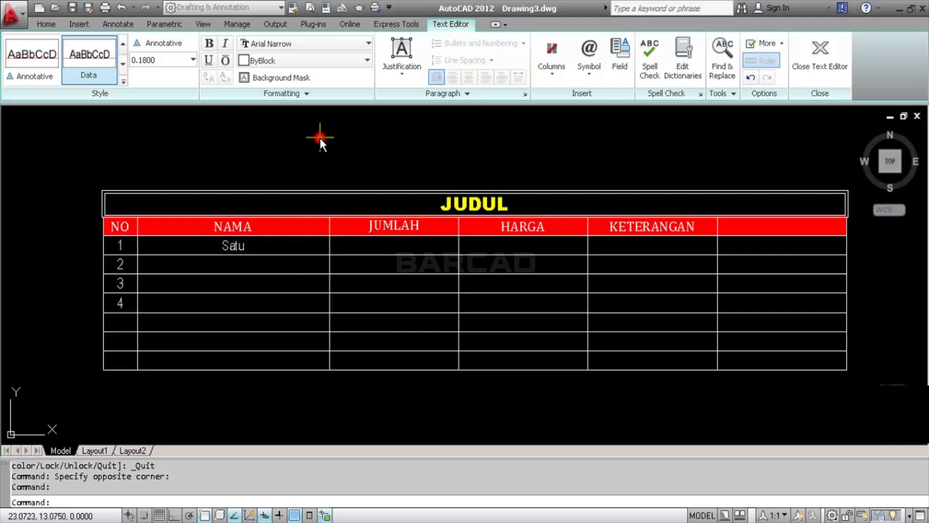
click(291, 246)
click(323, 205)
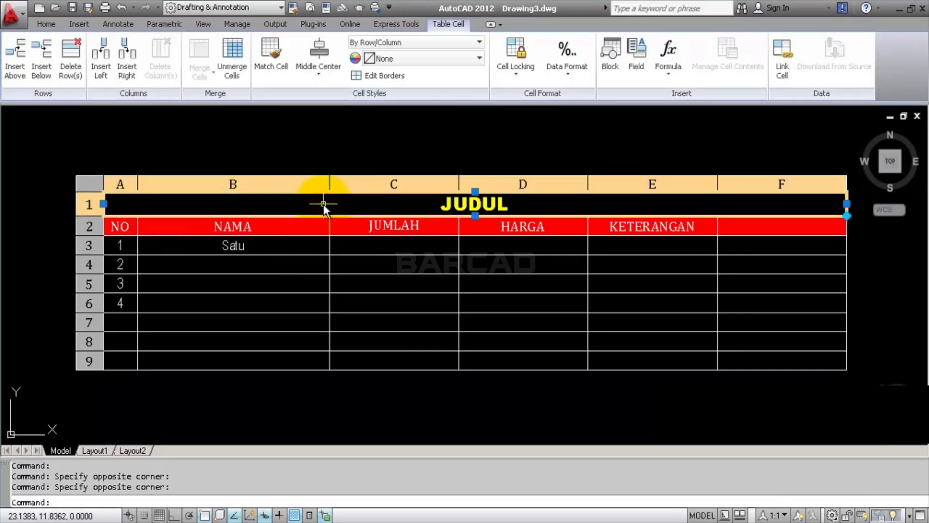
click(460, 43)
click(460, 42)
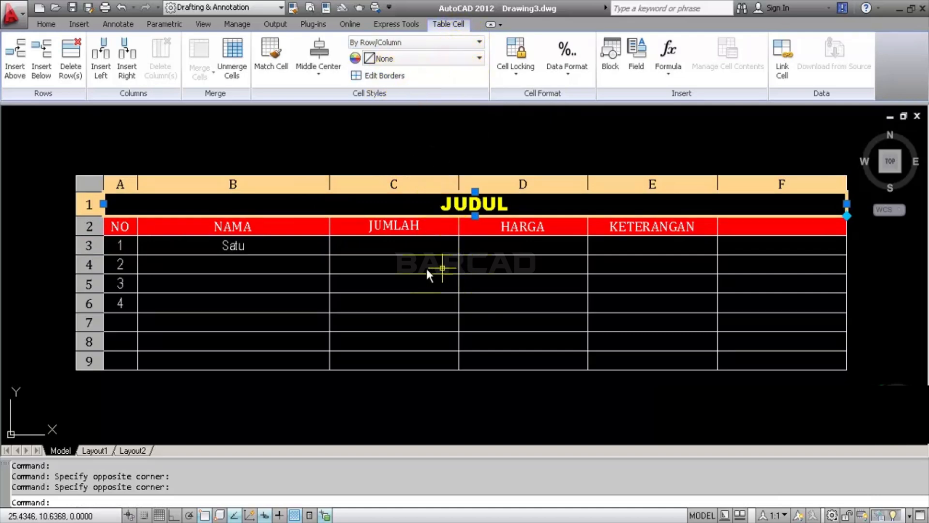
click(293, 247)
Step: Apply a double-line bottom border to the header cells A2 to F2, entering a spacing of 0.1
click(121, 226)
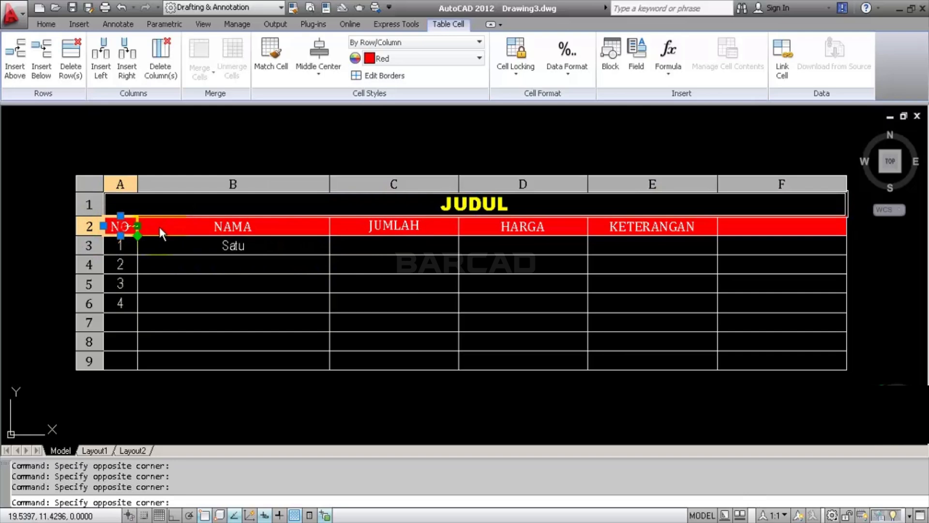
shift+click(757, 228)
click(394, 75)
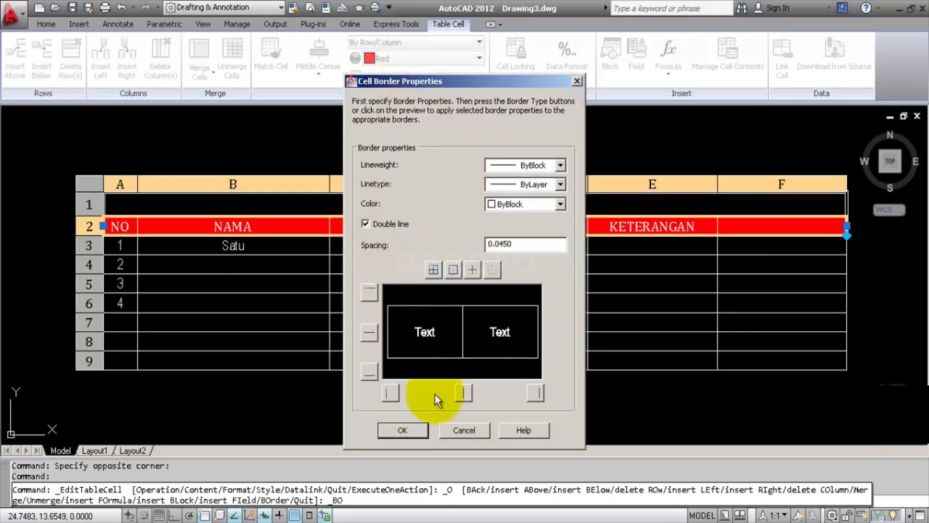
click(369, 371)
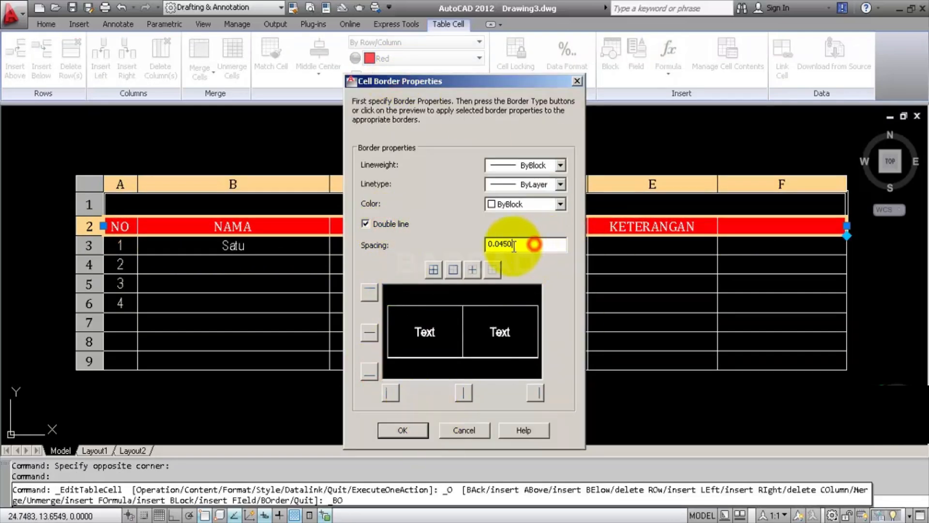
double_click(530, 245)
text(0.1)
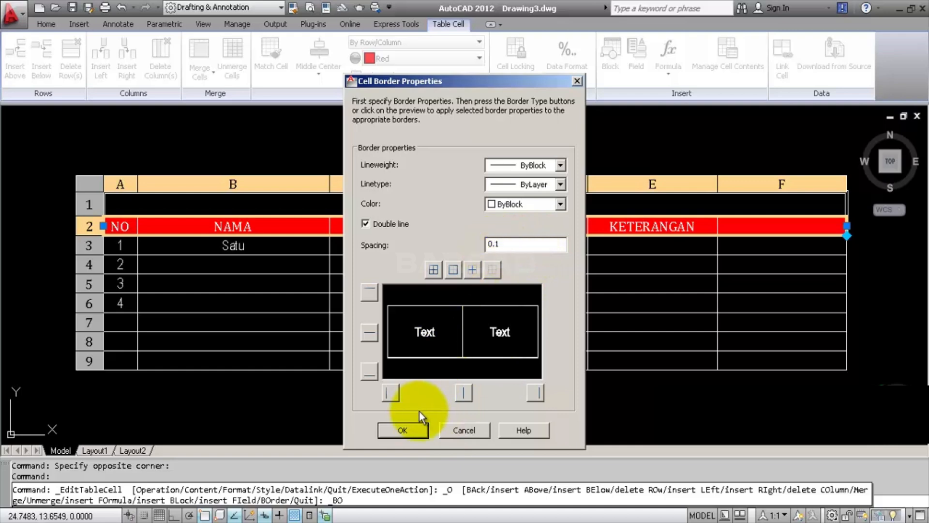
click(410, 429)
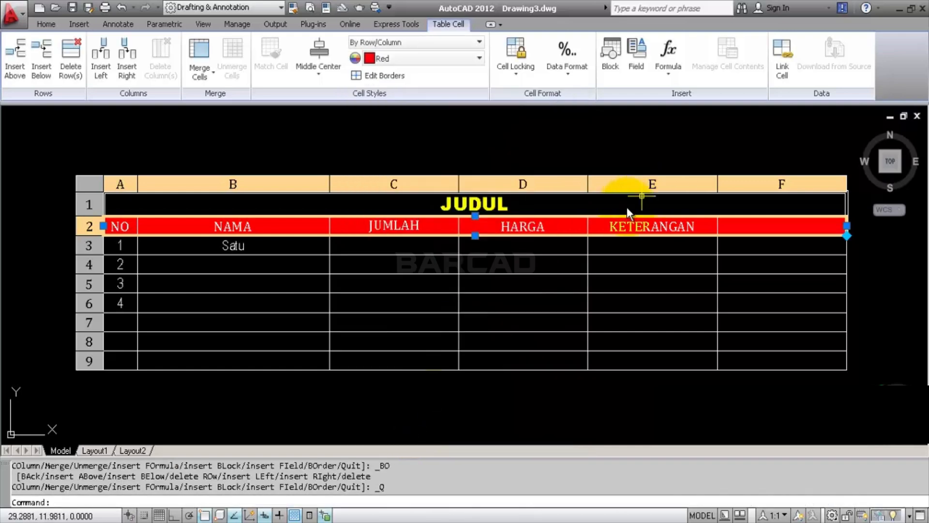
key(Escape)
scroll(566, 231, up, 5)
scroll(566, 231, down, 2)
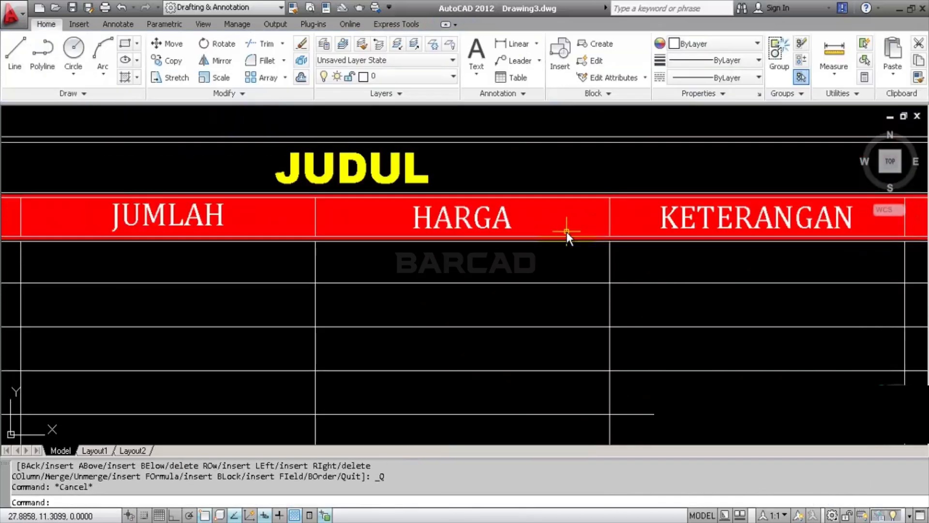
scroll(567, 231, down, 1)
scroll(566, 231, down, 1)
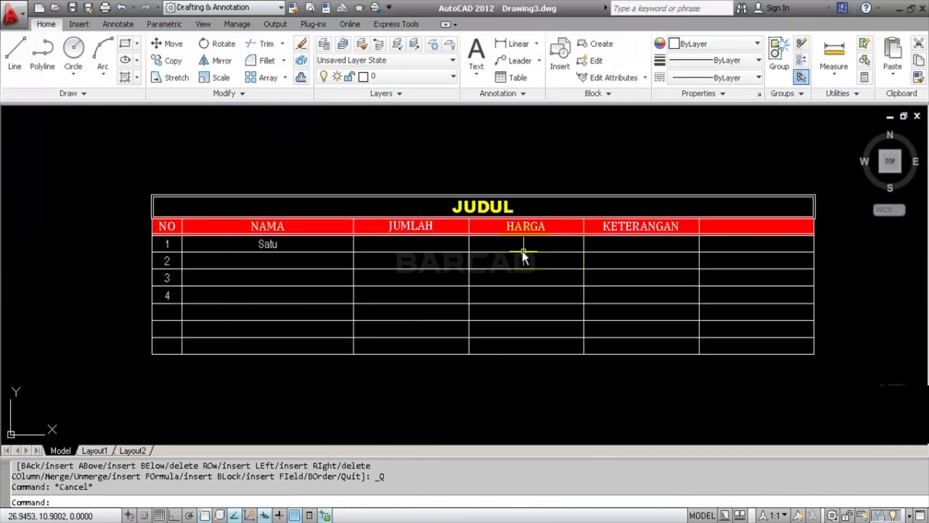
click(407, 207)
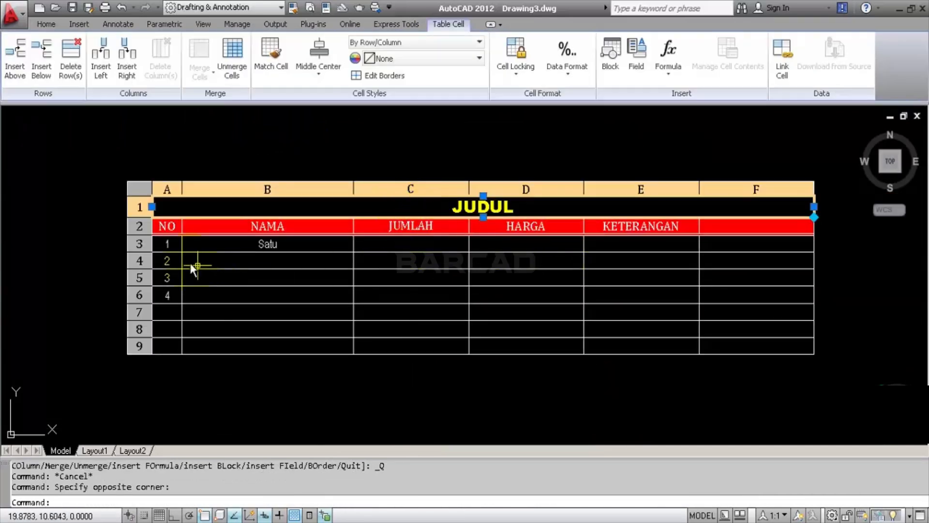
click(221, 248)
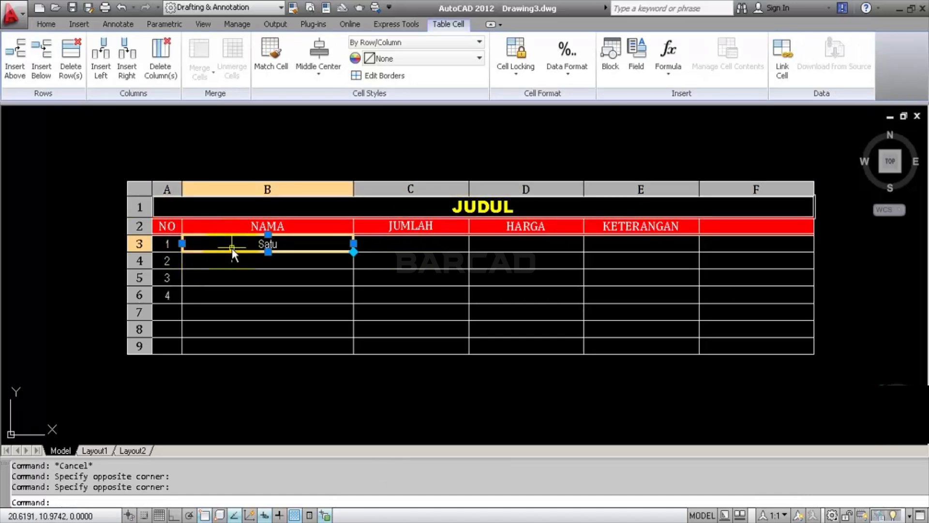
Step: Set the cell height of cells B3 to B9 under NAMA to 0.5
click(237, 243)
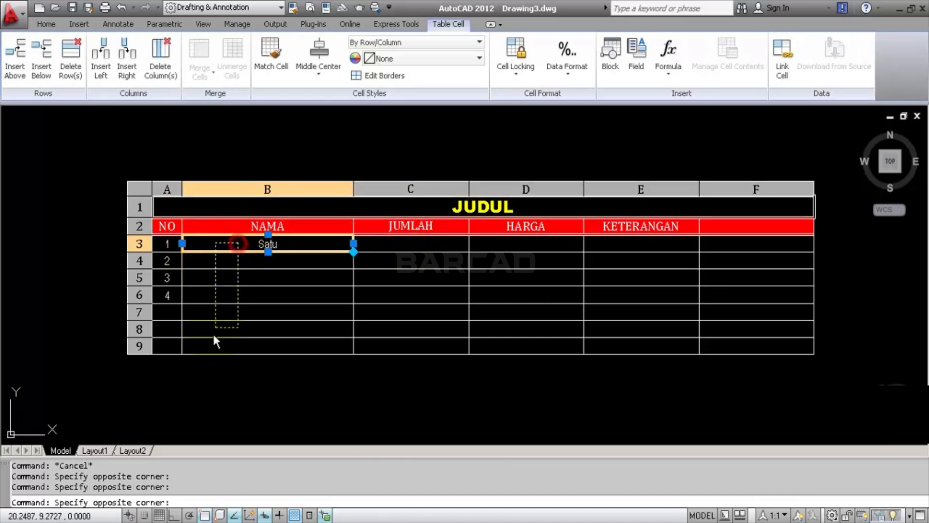
click(212, 342)
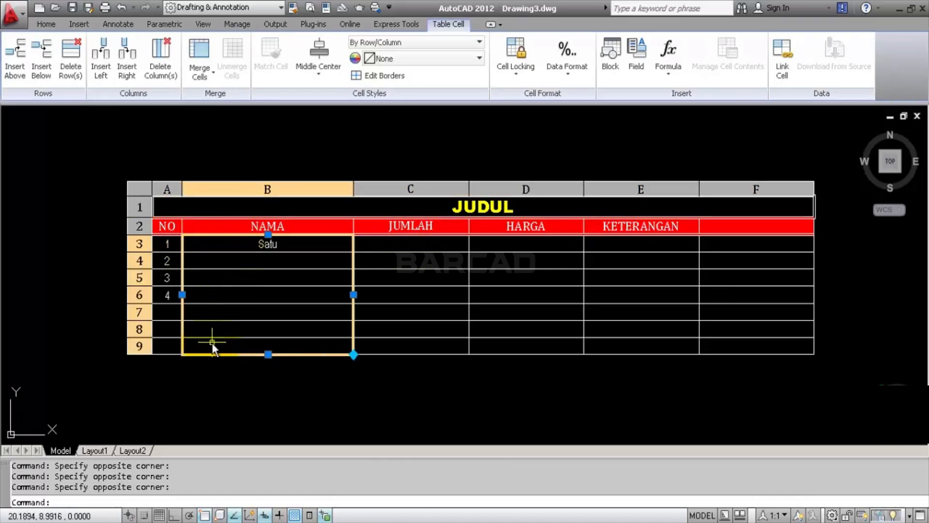
right_click(279, 333)
click(340, 497)
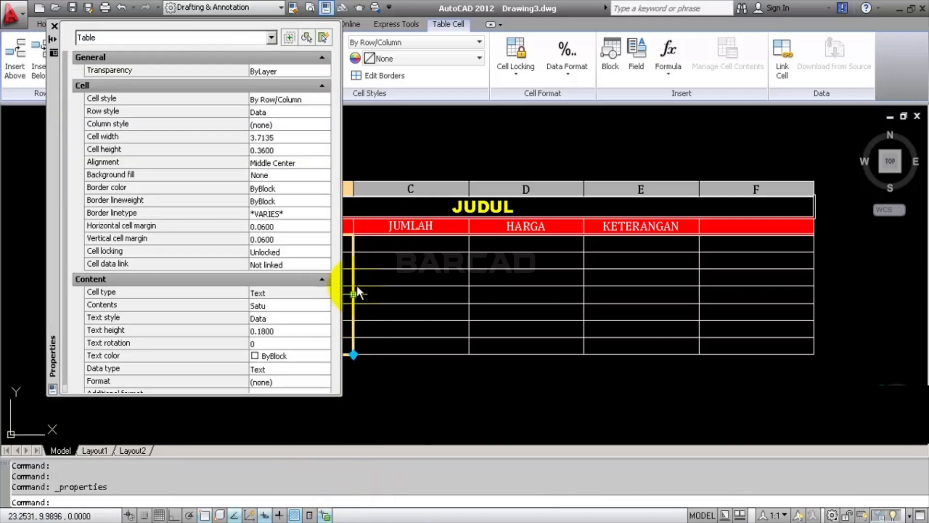
click(291, 150)
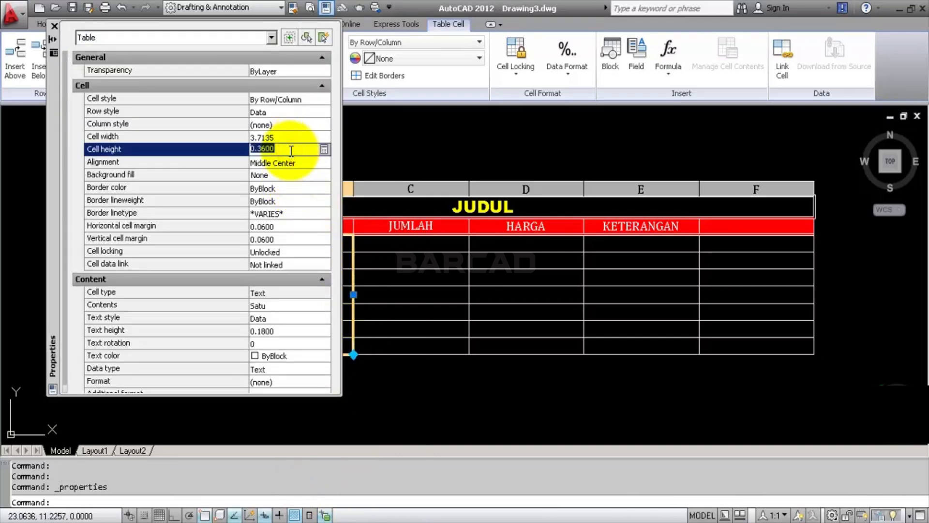
text(0.5)
key(Return)
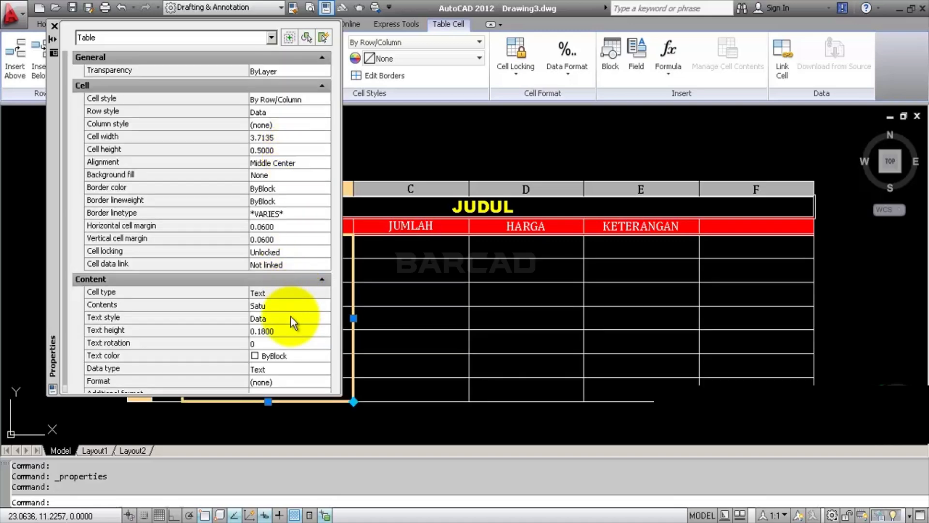
Step: Set the text height of cells B3 to B9 to 0.3 and clear the cell selection
click(295, 331)
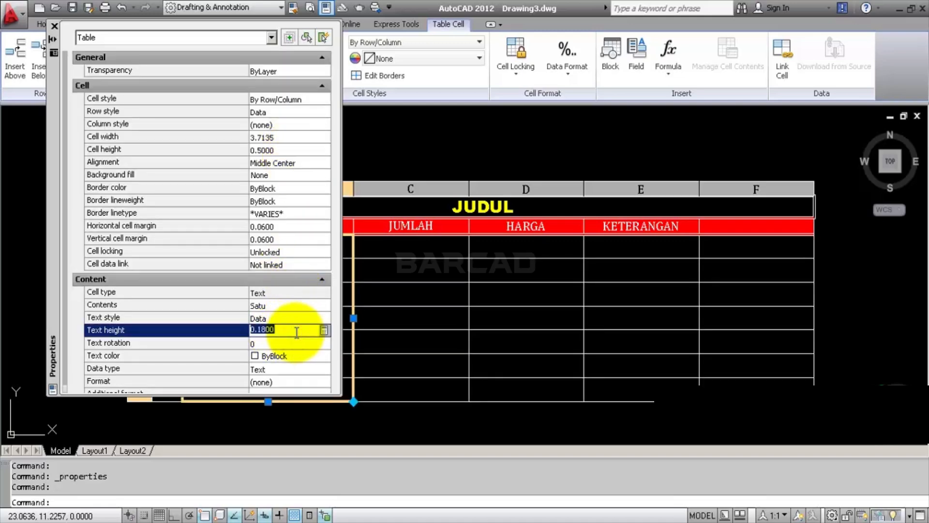
text(.3)
key(Return)
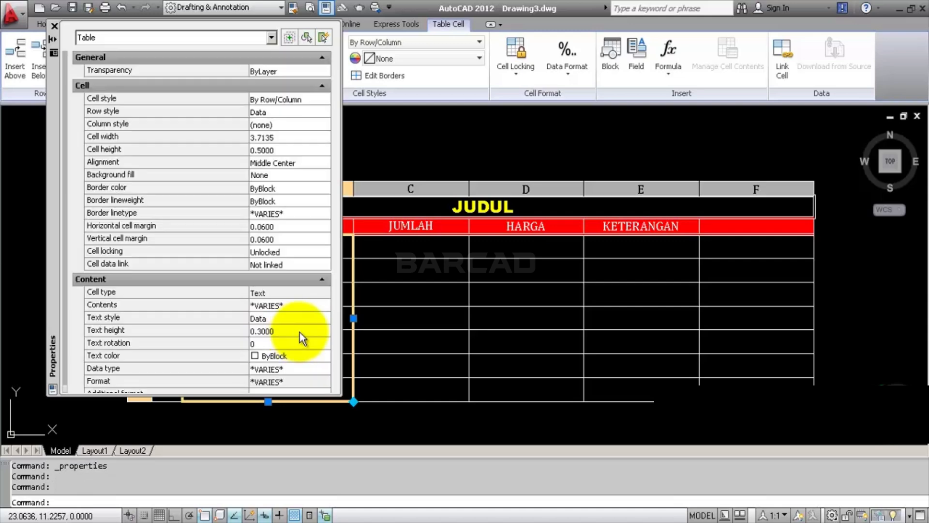
scroll(620, 245, down, 5)
scroll(532, 256, up, 4)
scroll(392, 233, up, 2)
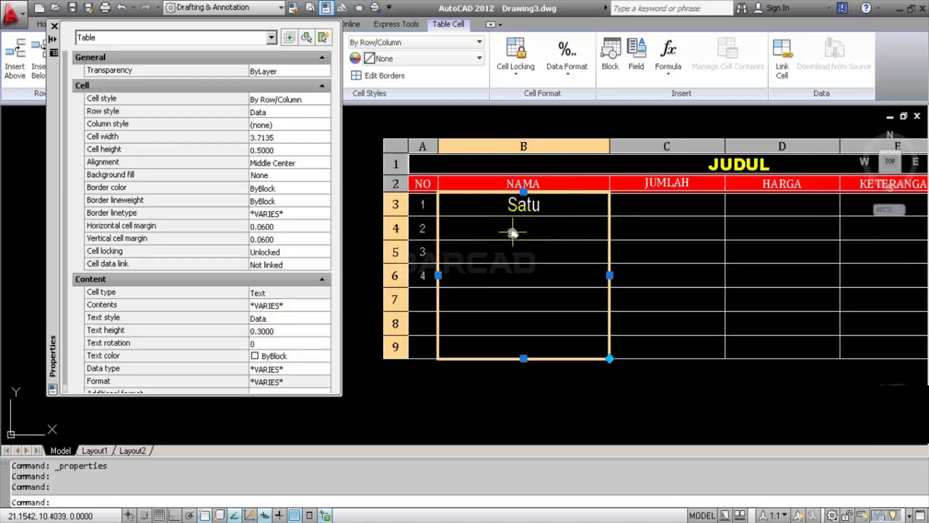
key(Escape)
Step: Enter Dua, Tiga and Empat in cells B4, B5 and B6 below Satu
click(534, 206)
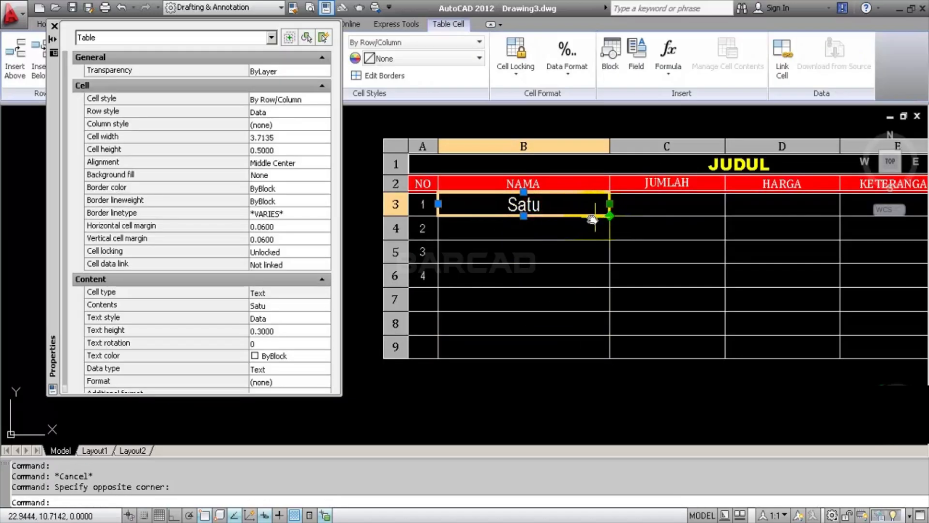
click(581, 228)
text(Dua)
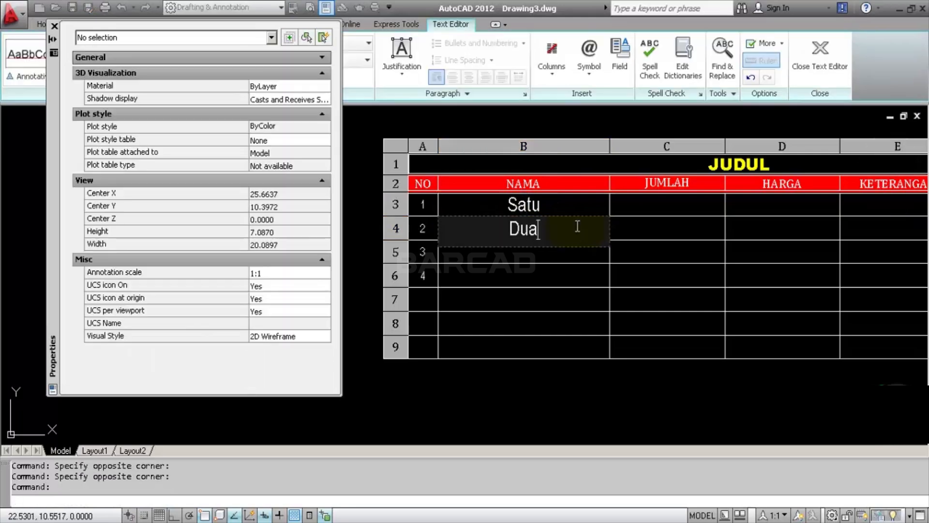
key(Return)
text(Tiga)
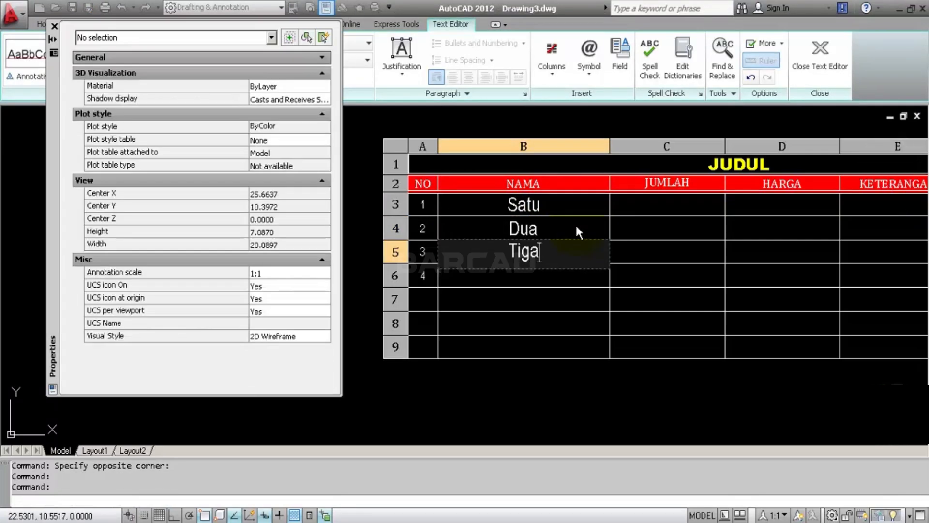
key(Return)
text(Enpat)
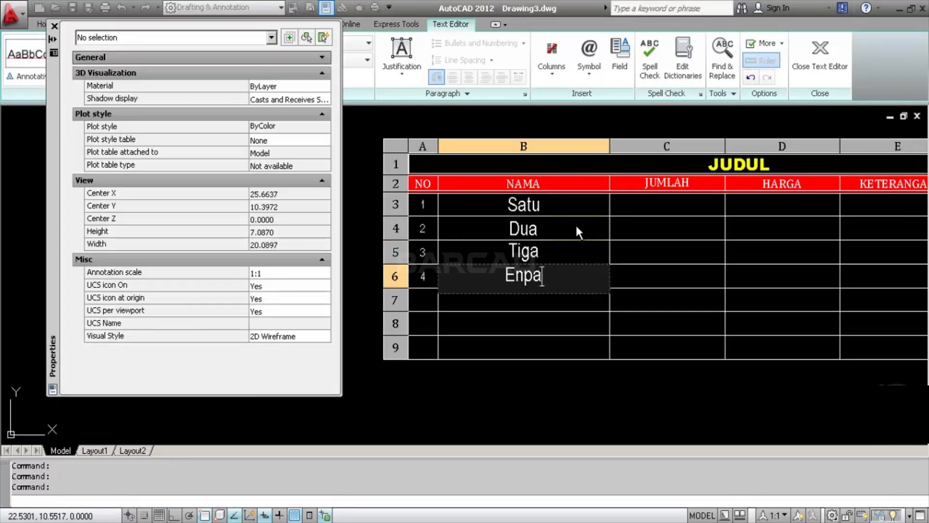
key(BackSpace)
key(BackSpace)
key(BackSpace)
key(BackSpace)
text(m)
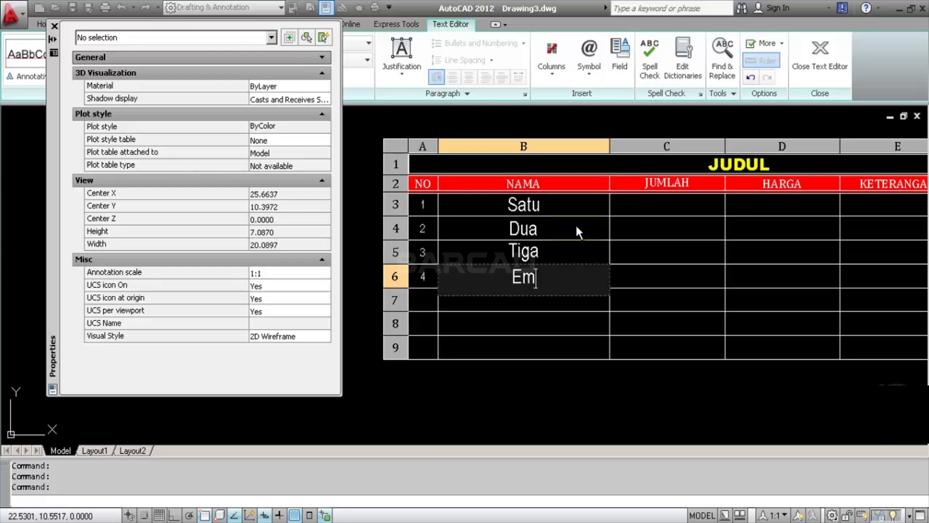
text(pat)
key(Escape)
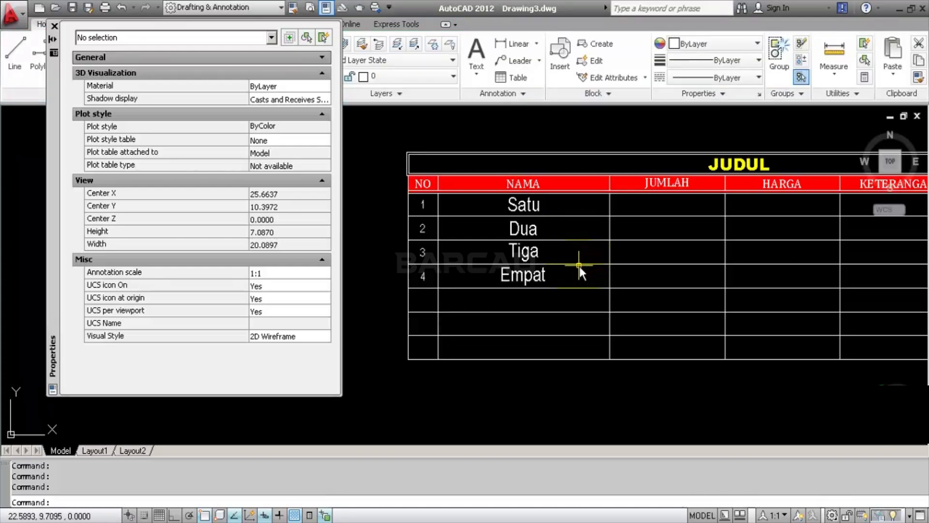
Step: Set the cell width of cells C3 to C9 under JUMLAH to 2
scroll(600, 259, down, 2)
scroll(604, 257, up, 2)
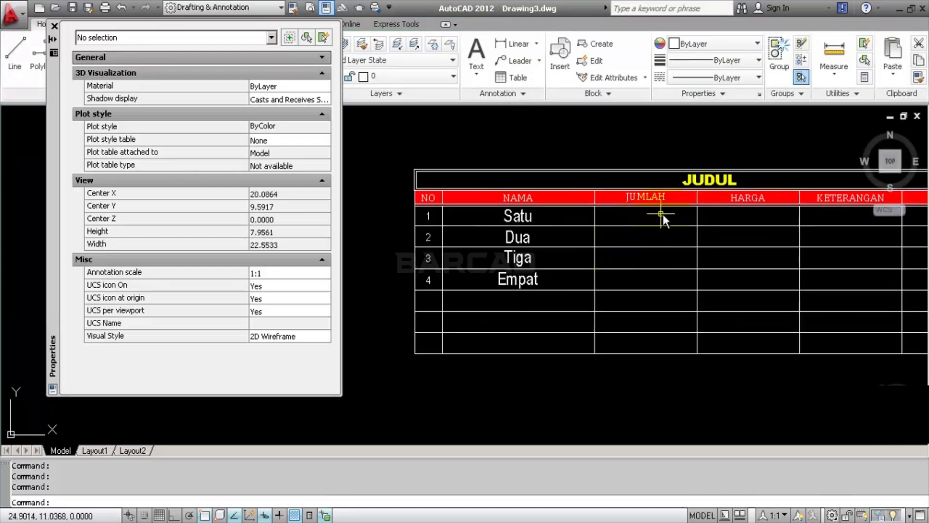
drag(666, 214, 648, 340)
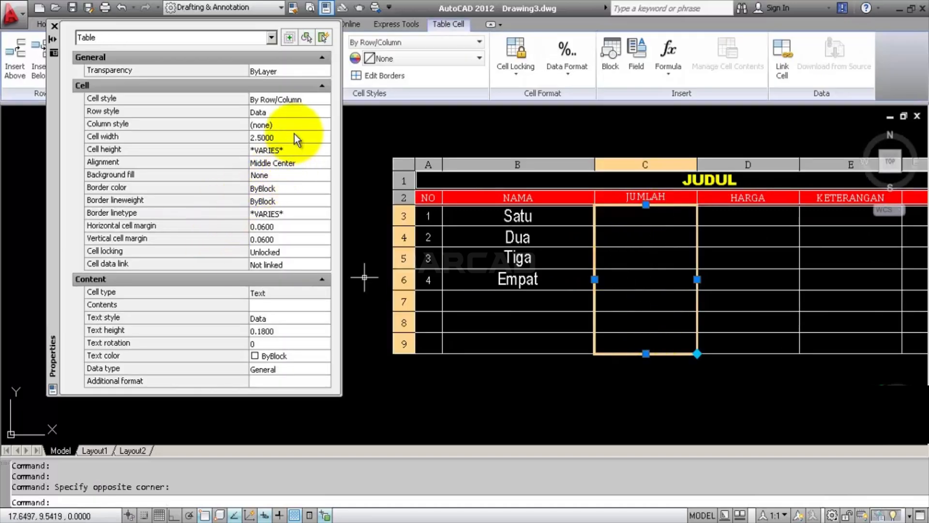
click(298, 136)
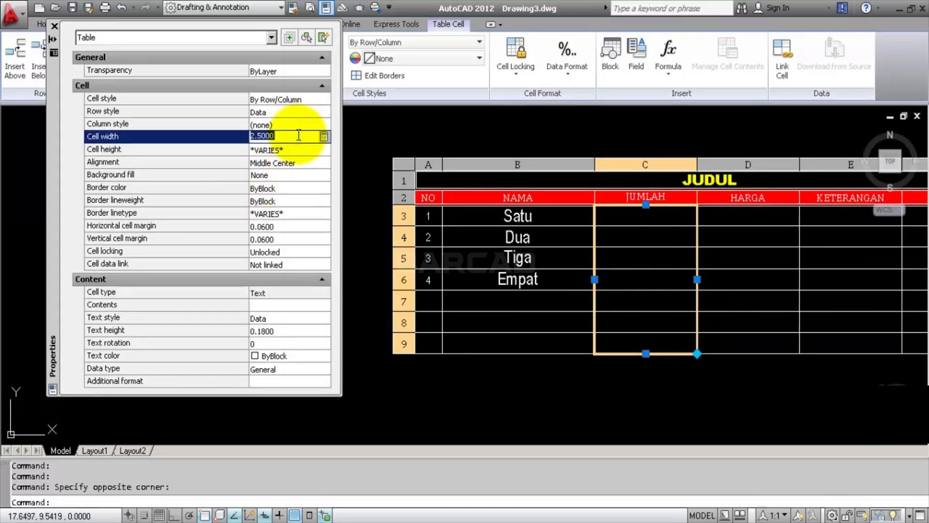
text(2)
key(Return)
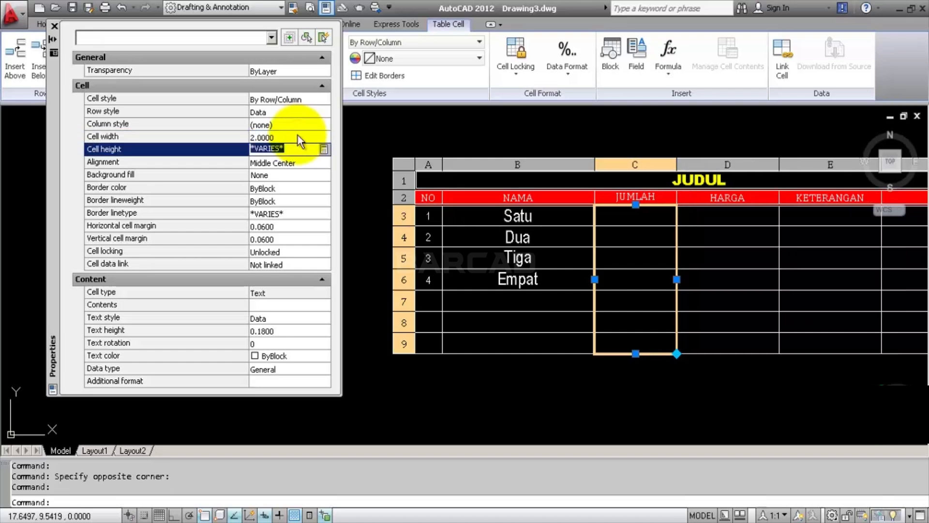
Step: Set the cell width of cells B3 to B9 under NAMA to 3
click(563, 214)
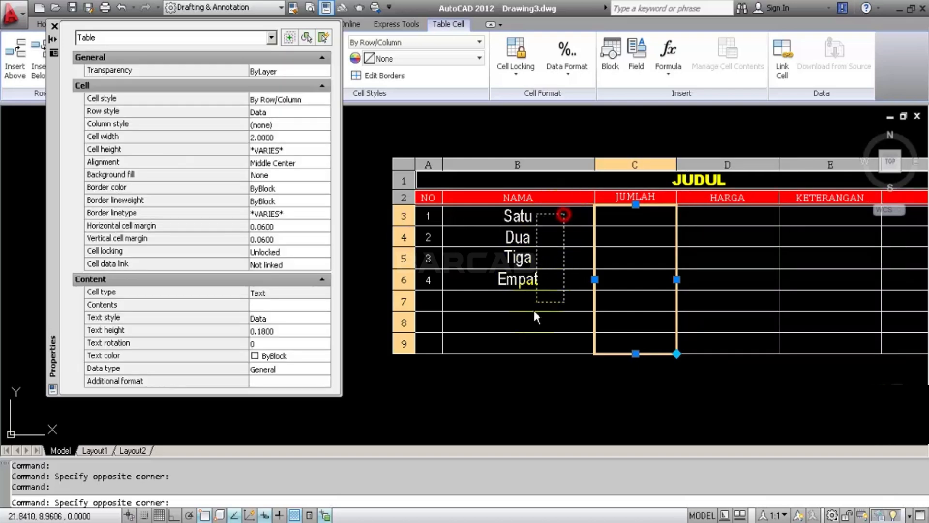
click(528, 350)
click(300, 138)
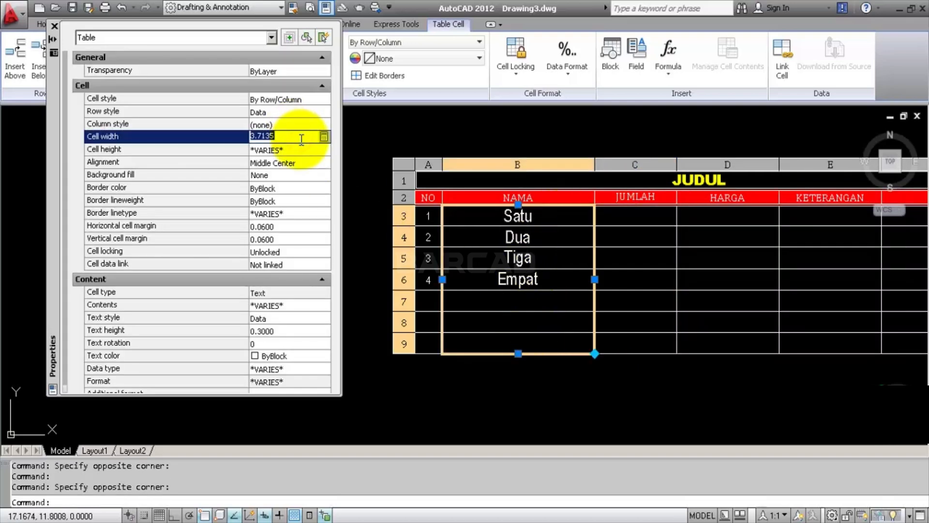
text(3)
key(Return)
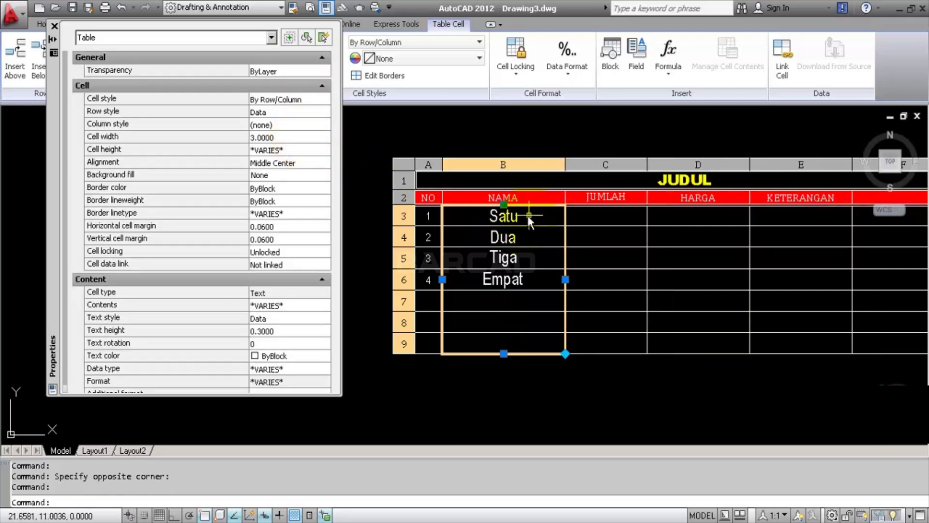
Step: Set the alignment of cells B3 to B9 to Middle Left and close the cell properties
click(304, 164)
click(298, 163)
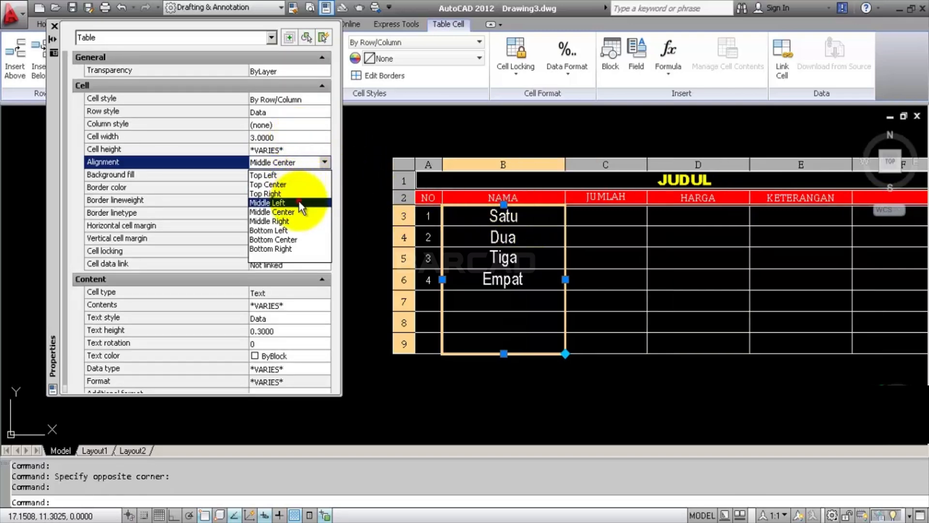
click(298, 202)
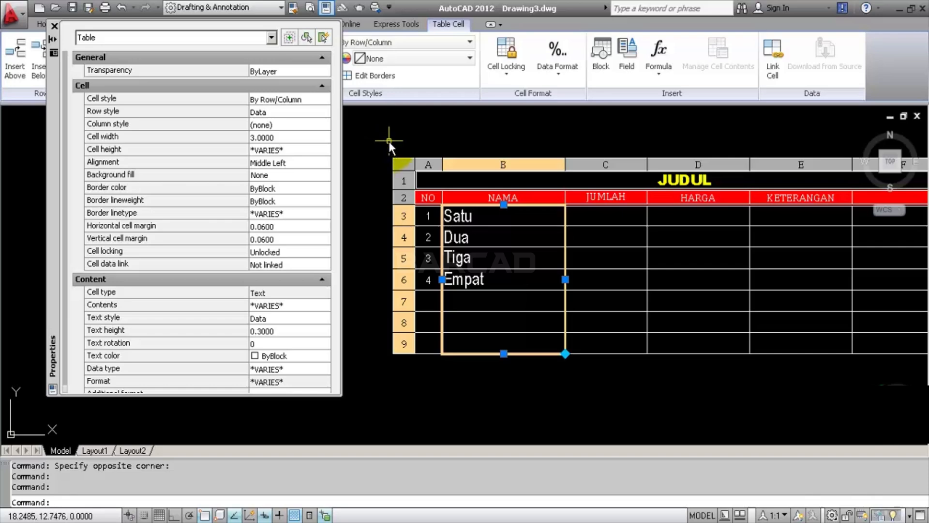
key(Escape)
click(53, 25)
scroll(107, 193, down, 4)
scroll(258, 205, up, 4)
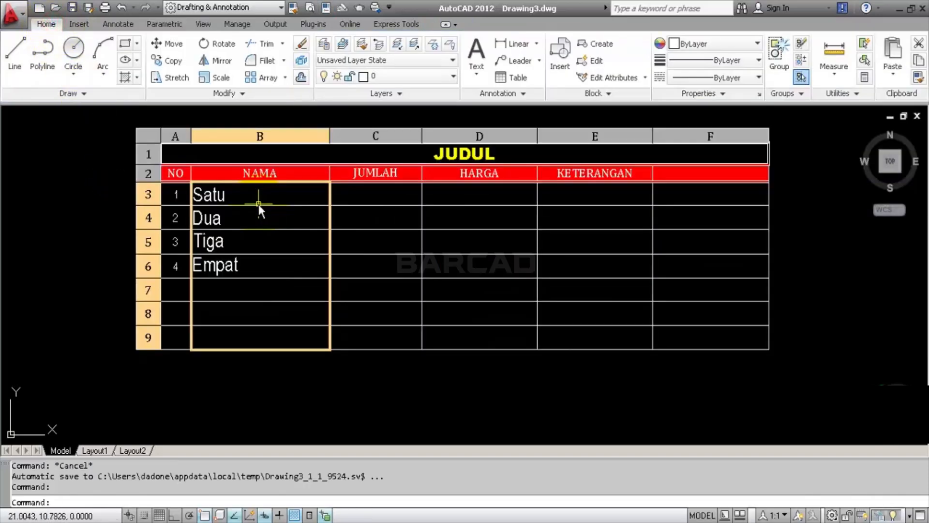
click(395, 197)
click(326, 60)
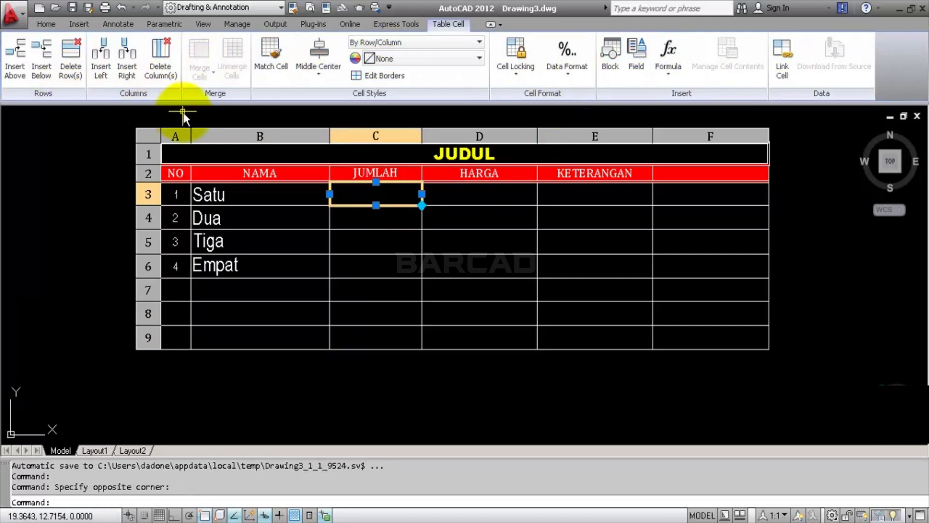
key(Escape)
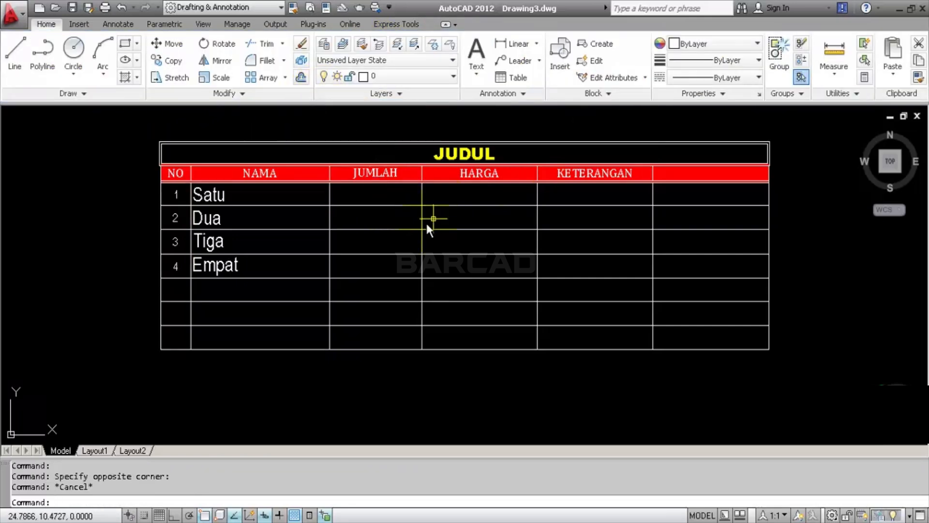
Step: Merge cells C3 and C4 under JUMLAH with the Merge All option
drag(373, 196, 358, 221)
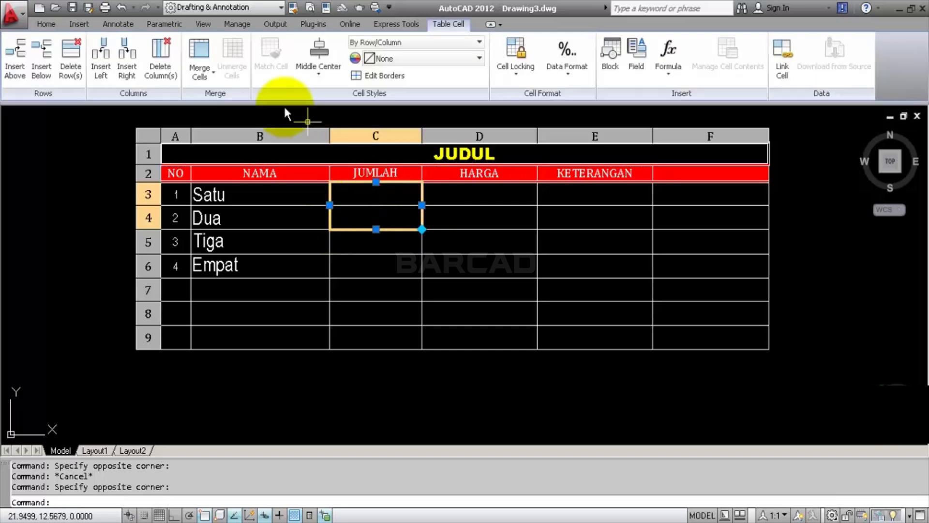
click(199, 59)
click(214, 99)
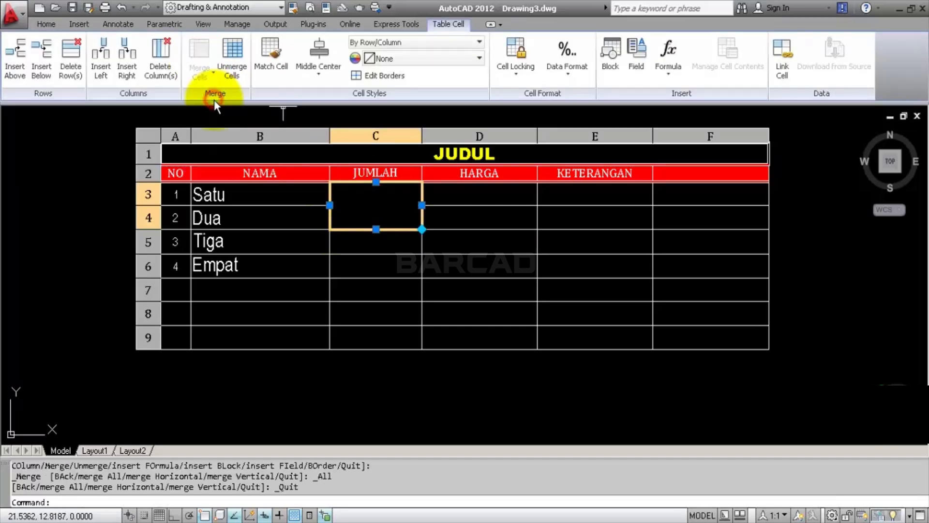
key(Escape)
Step: Merge cells C6 and C7 in the JUMLAH column with the Merge All option
click(393, 263)
click(376, 288)
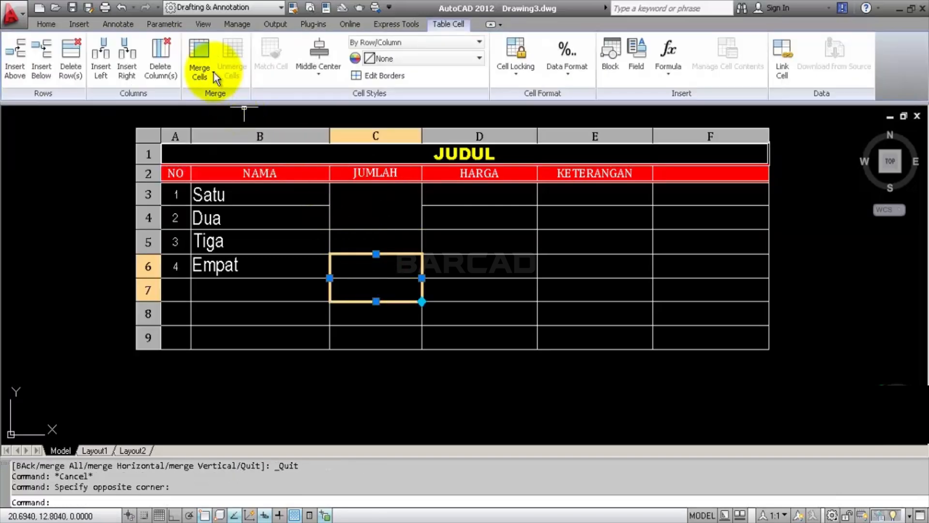
click(209, 60)
click(215, 100)
key(Escape)
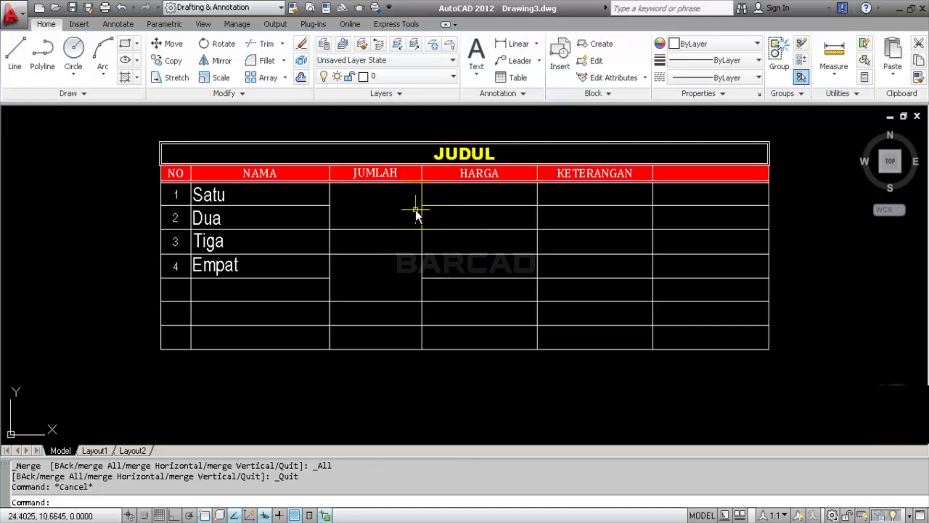
Step: Set the cell height of the KETERANGAN header cell to 1 and close the cell properties
click(696, 197)
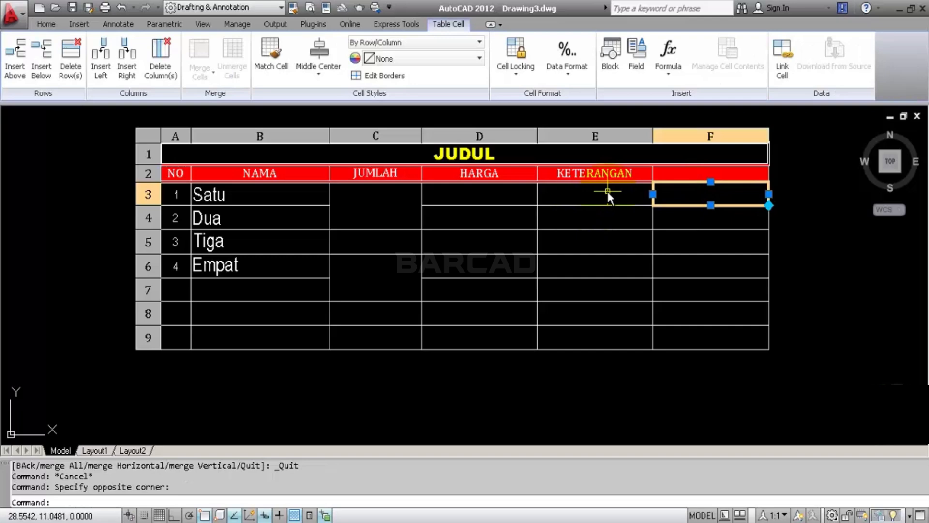
drag(608, 190, 559, 341)
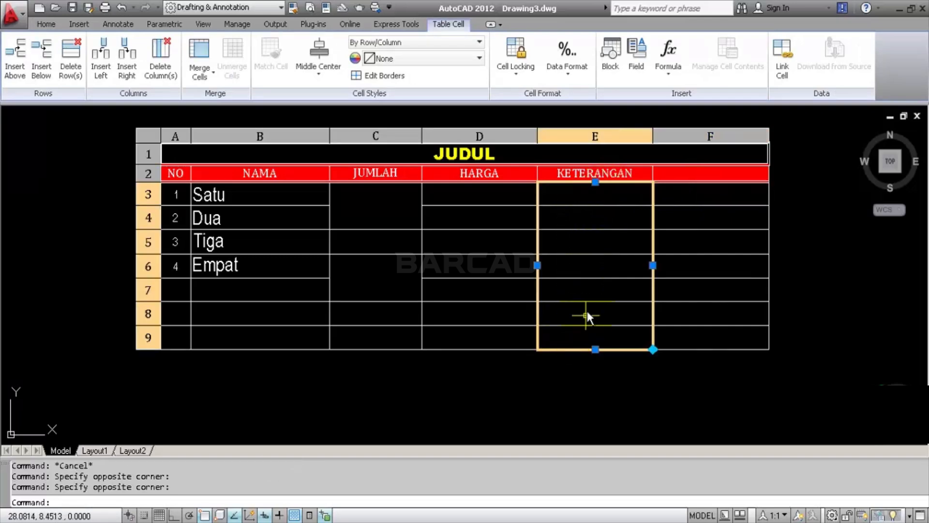
click(626, 173)
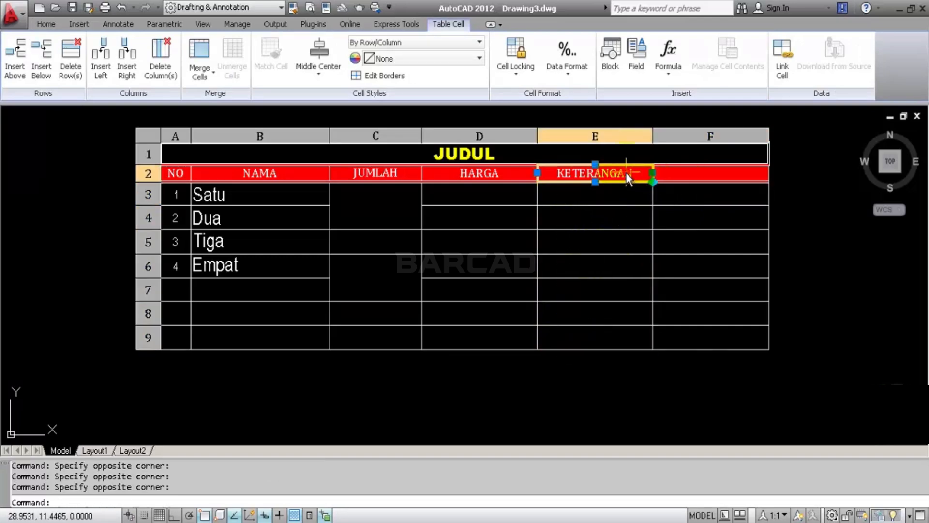
right_click(626, 173)
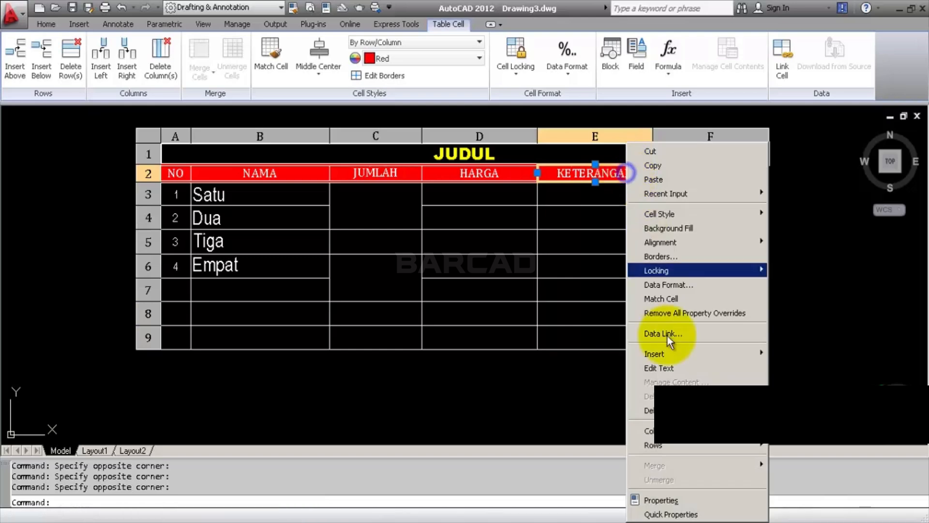
click(690, 500)
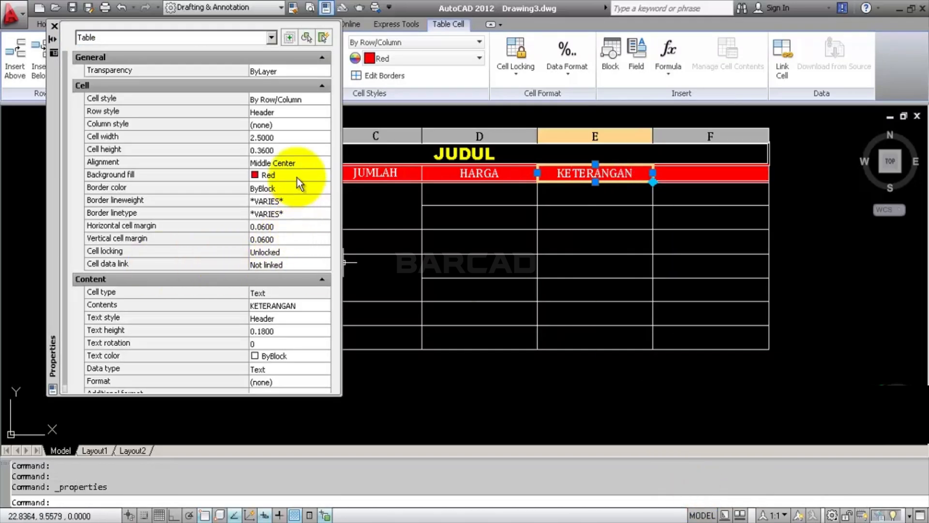
click(300, 150)
text(1)
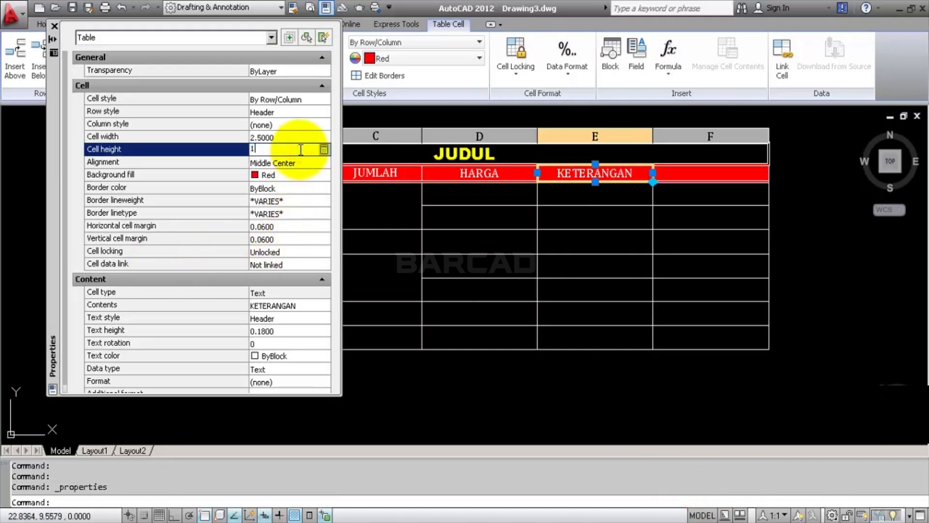
key(Return)
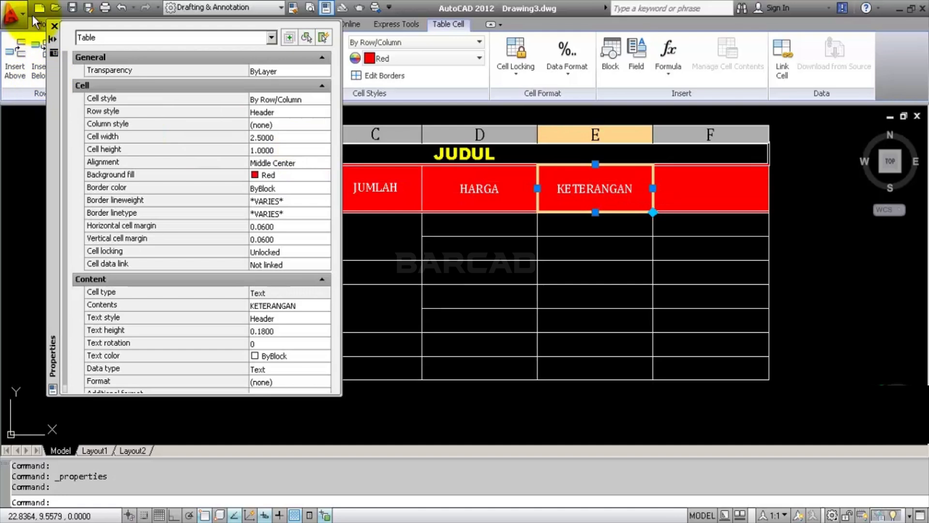
click(54, 26)
key(Escape)
scroll(520, 251, down, 4)
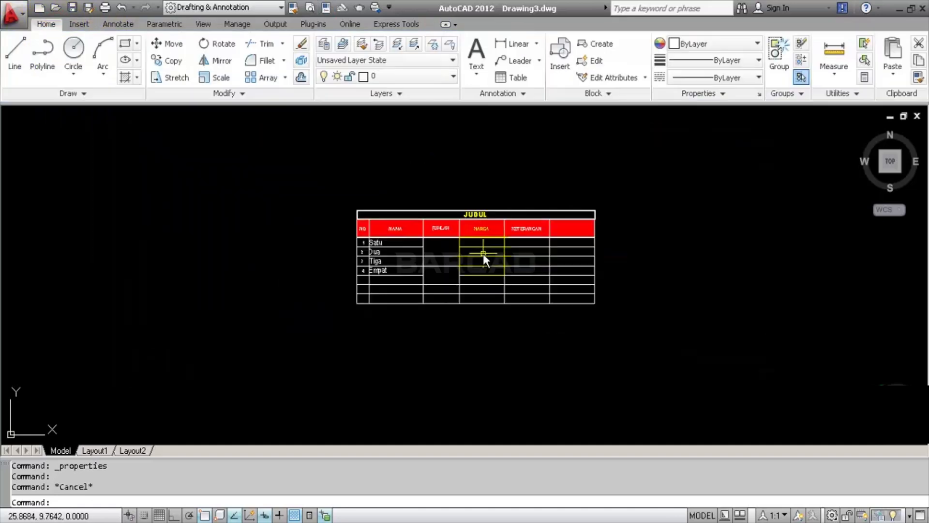
scroll(483, 254, up, 3)
middle_drag(456, 255, 456, 285)
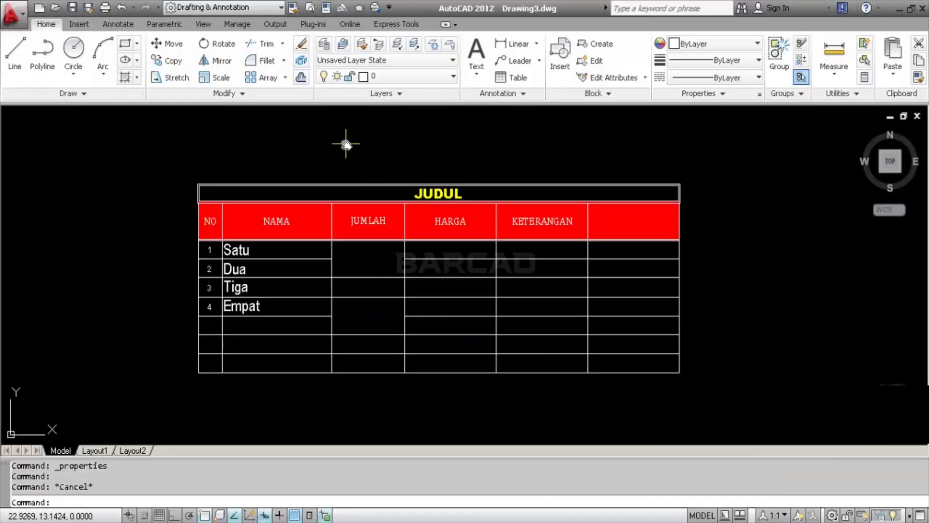
mouse_move(347, 144)
middle_down()
mouse_move(354, 141)
mouse_move(284, 140)
middle_up()
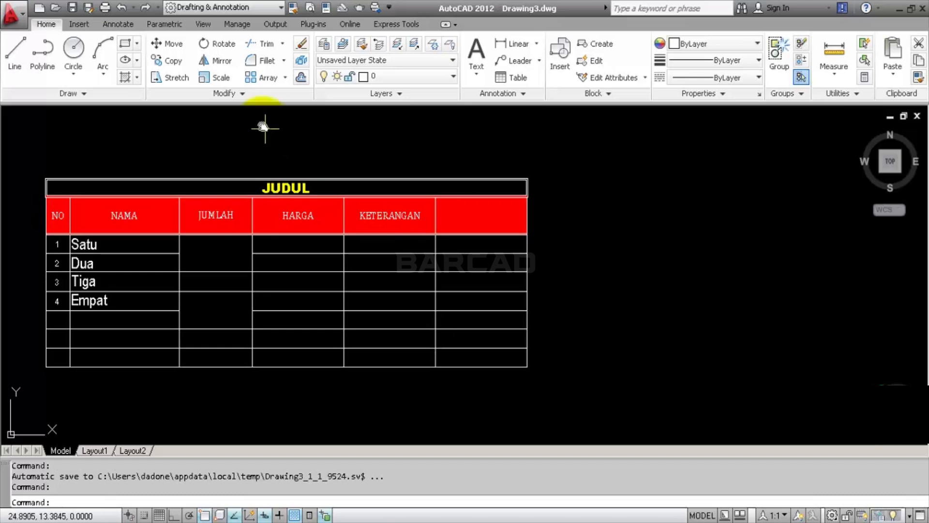
click(121, 26)
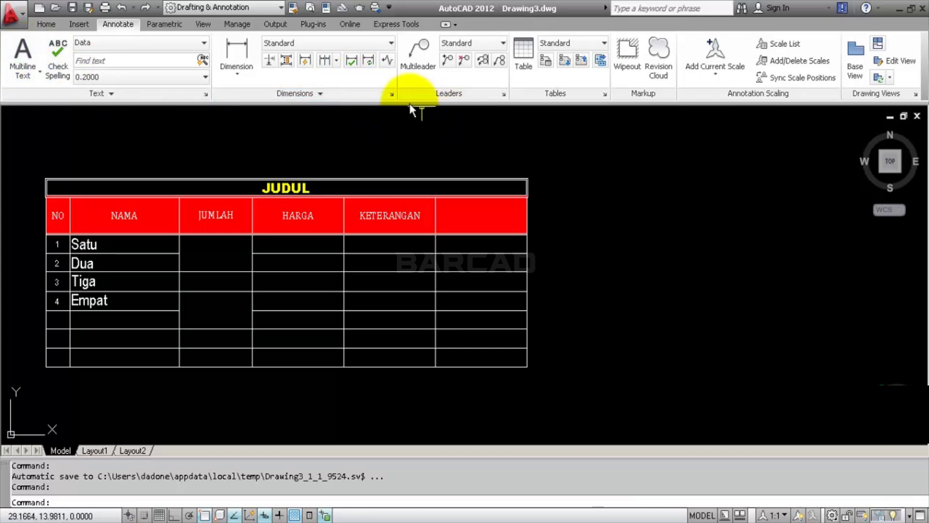
click(383, 93)
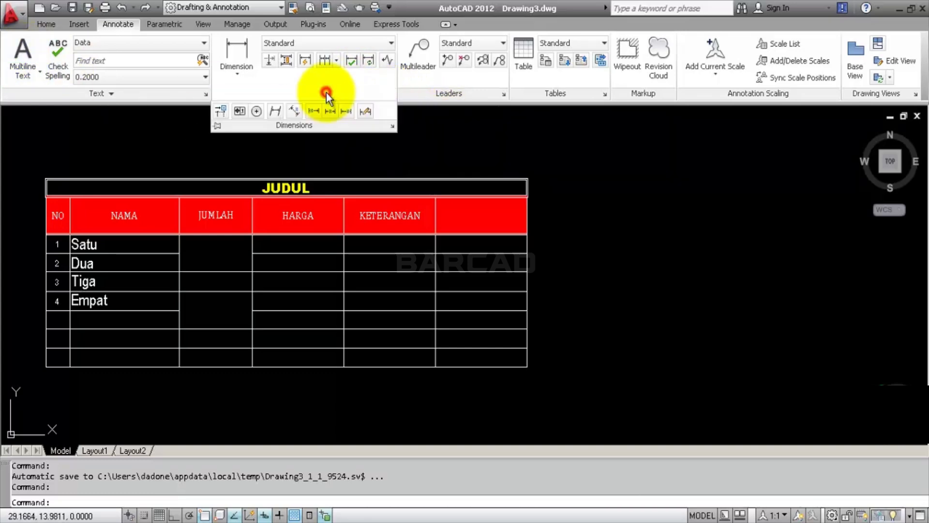
click(238, 70)
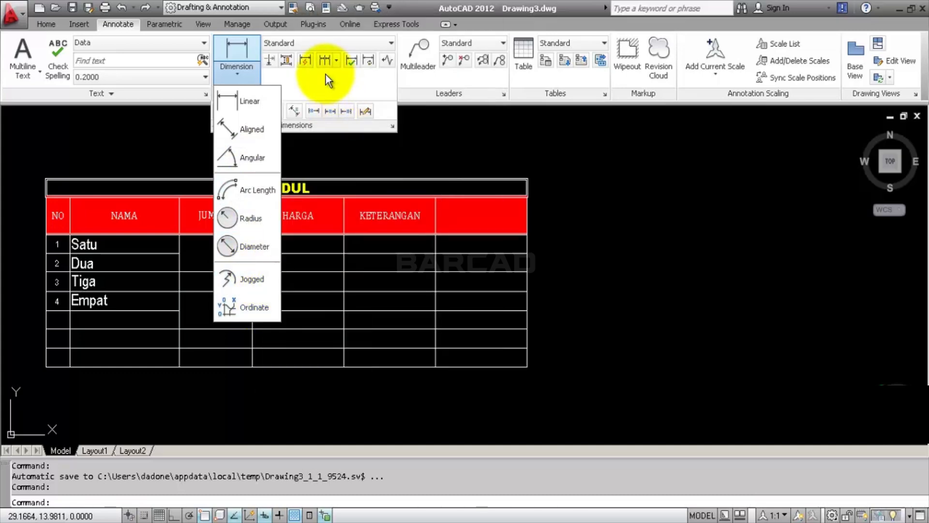
click(306, 80)
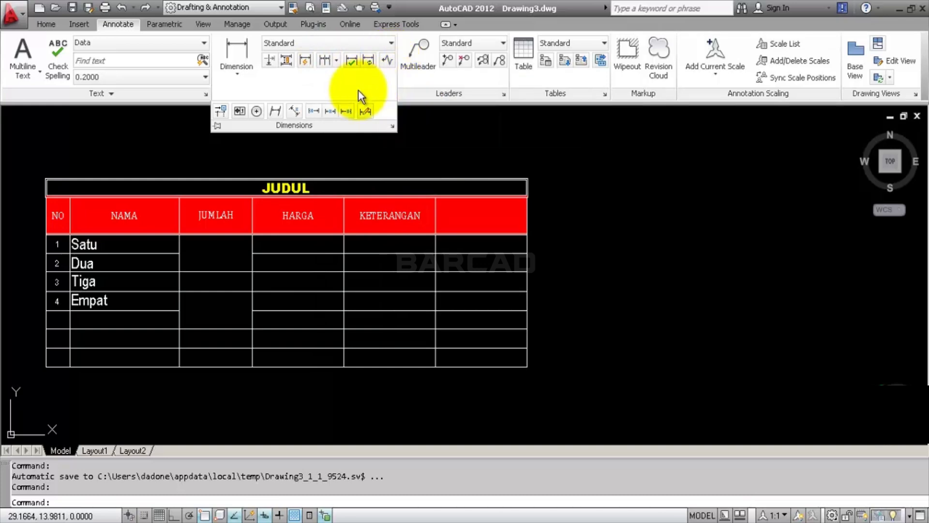
Step: Draw a circle with a radius of 2 in the empty space beside the table's KETERANGAN side
click(47, 24)
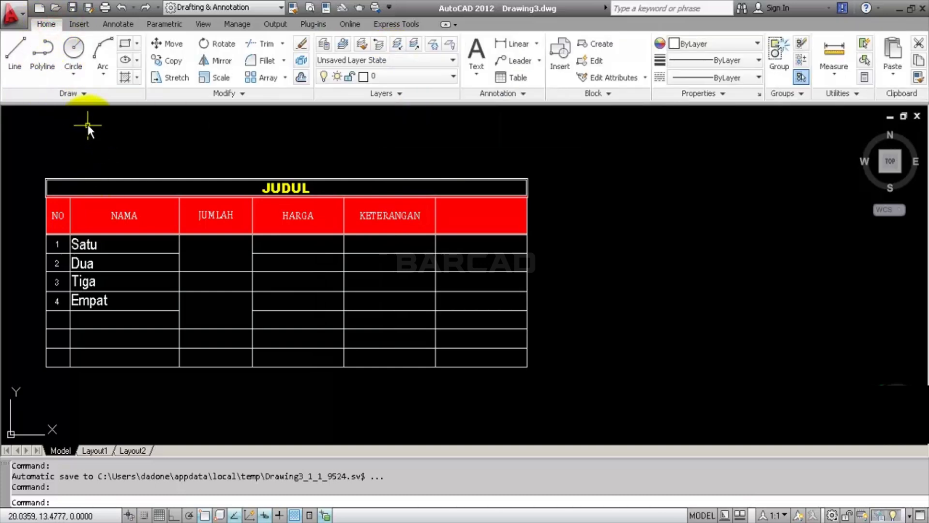
click(74, 47)
click(627, 208)
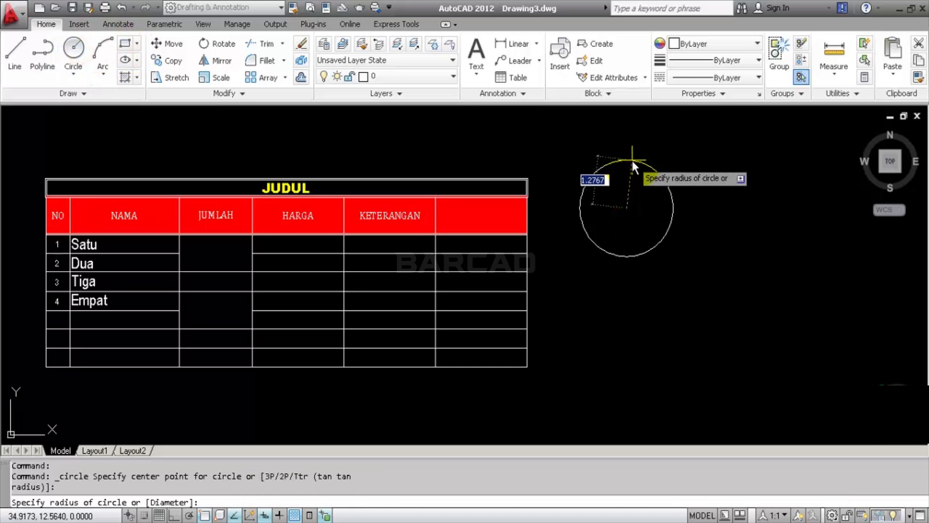
text(2)
key(Return)
scroll(402, 179, down, 4)
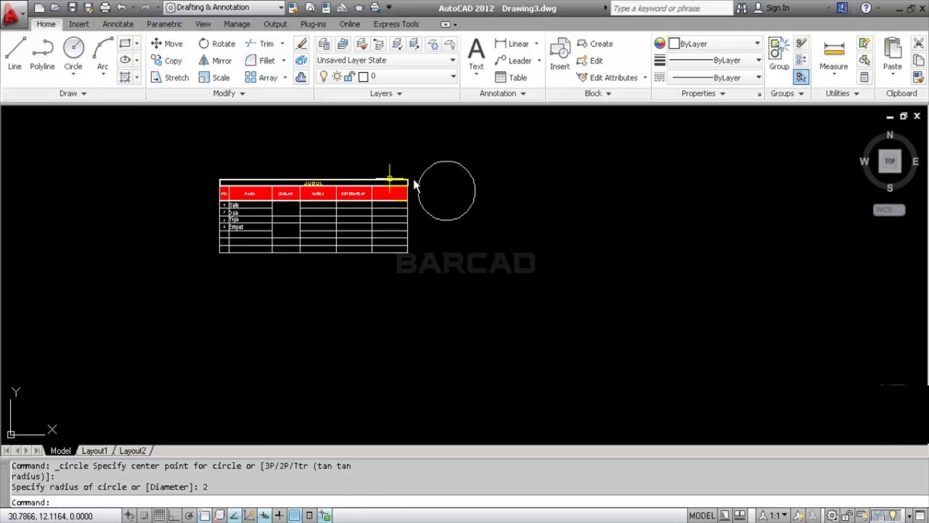
scroll(445, 178, up, 4)
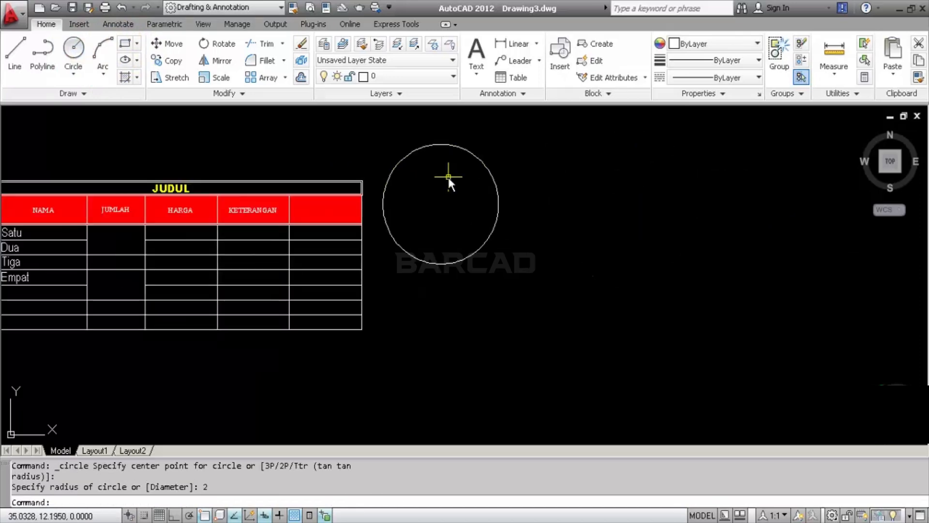
Step: Draw a rectangle about 5.88 wide, diagonally below the circle on the side away from the table
click(124, 43)
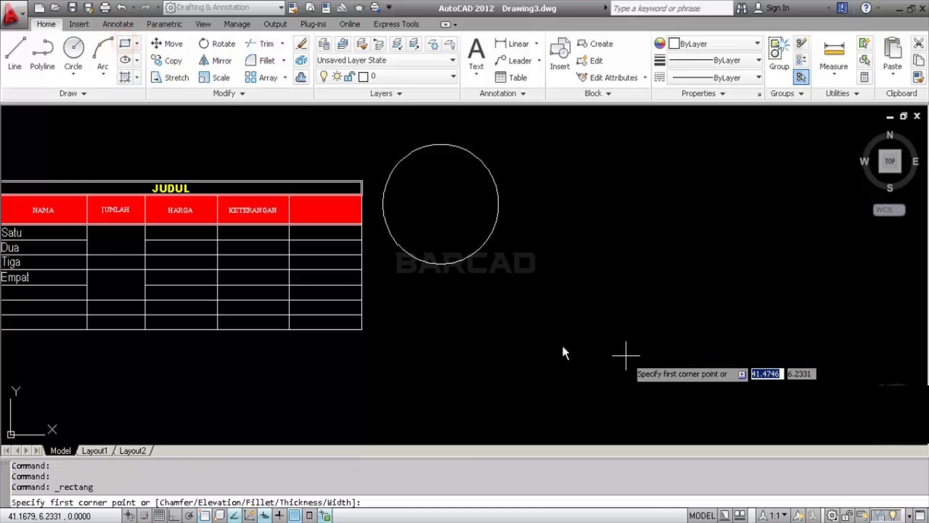
click(536, 336)
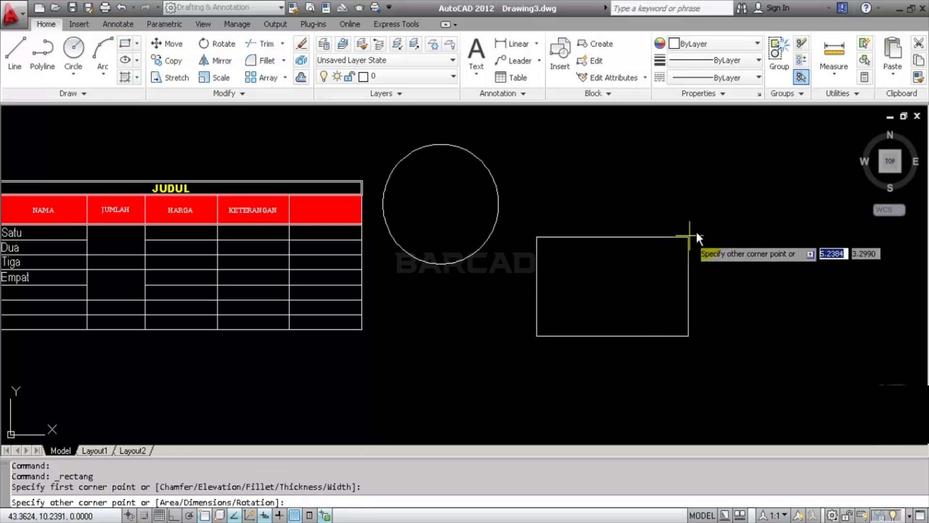
click(706, 249)
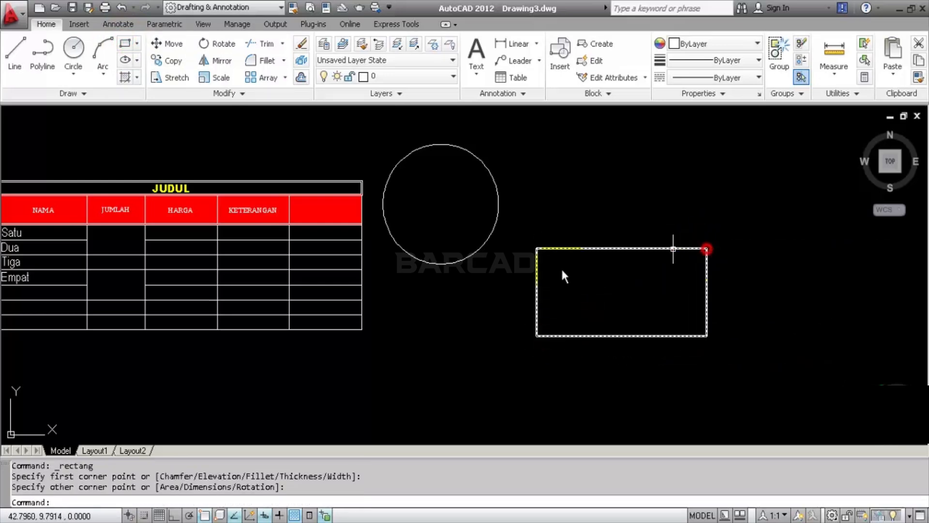
scroll(460, 303, down, 4)
scroll(545, 241, up, 3)
middle_drag(505, 249, 436, 257)
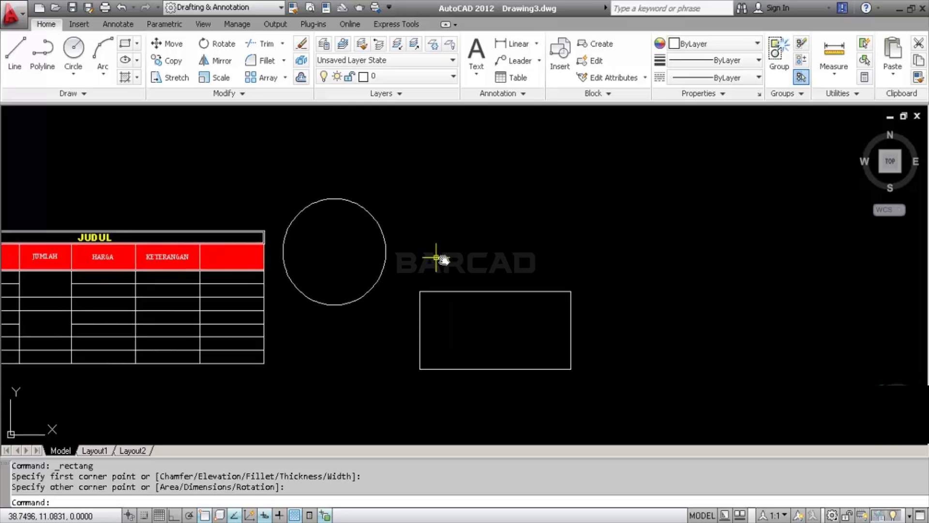
Step: Add a diameter dimension to the circle, with its text placed outside on the upper right
click(121, 23)
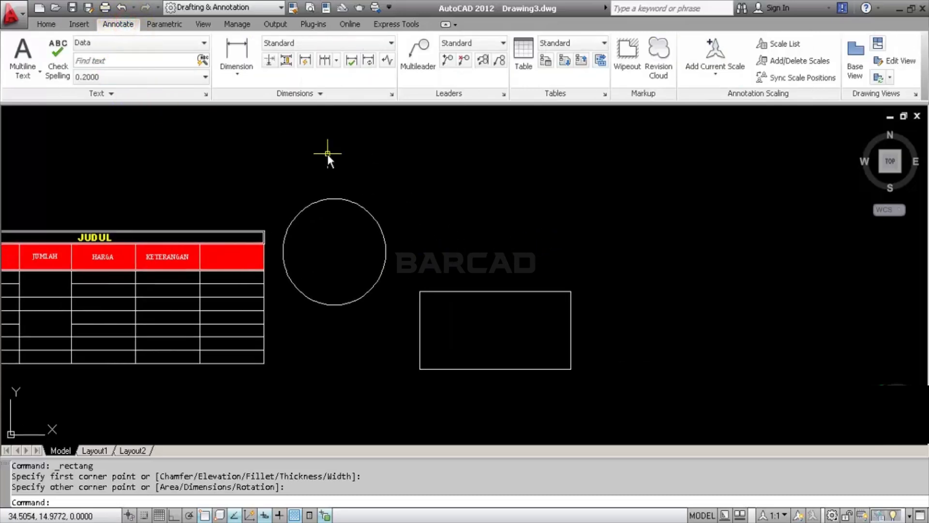
click(241, 78)
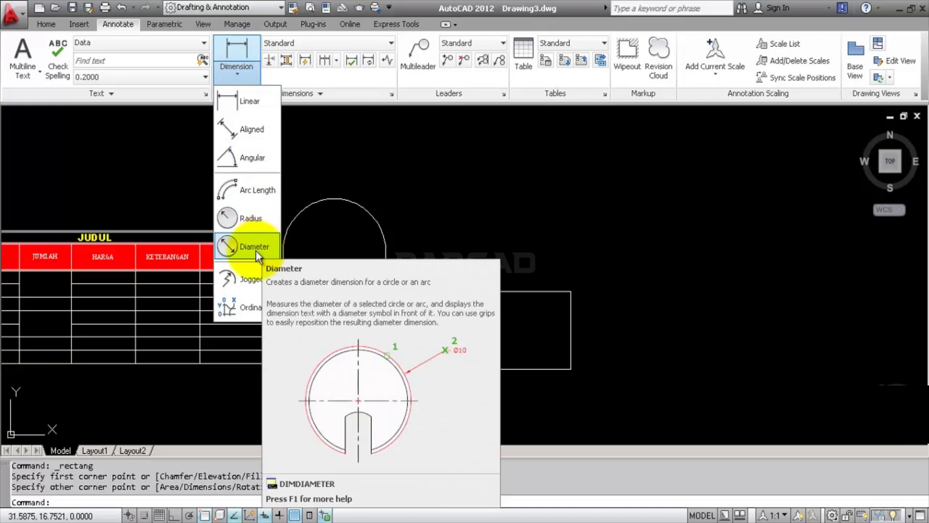
click(256, 250)
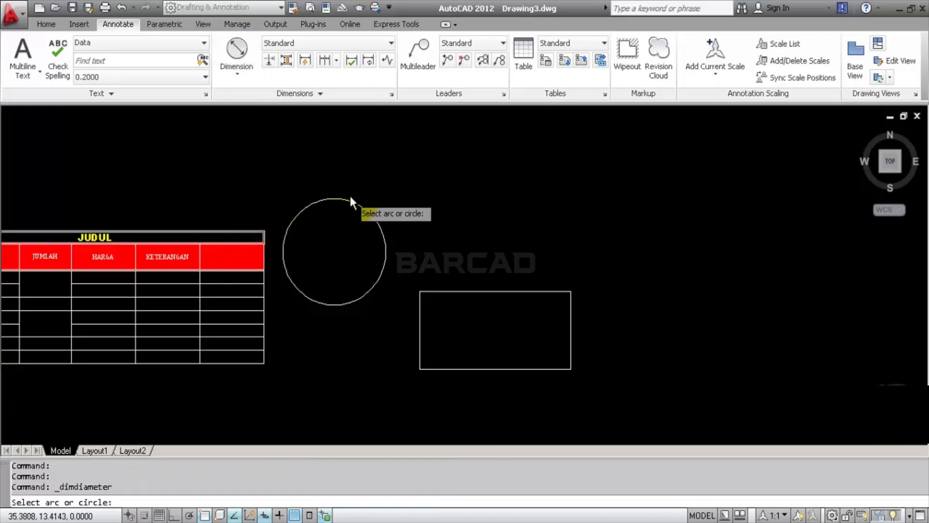
scroll(351, 194, up, 3)
click(384, 232)
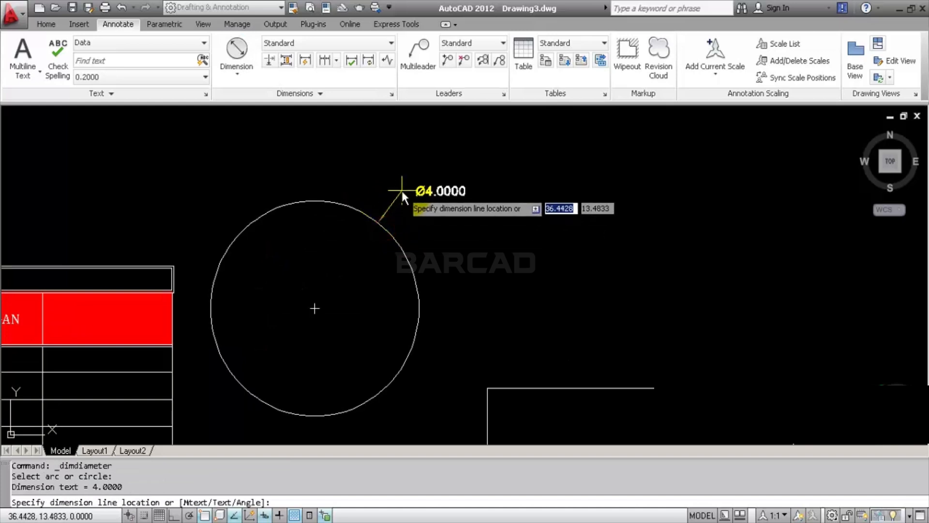
click(402, 191)
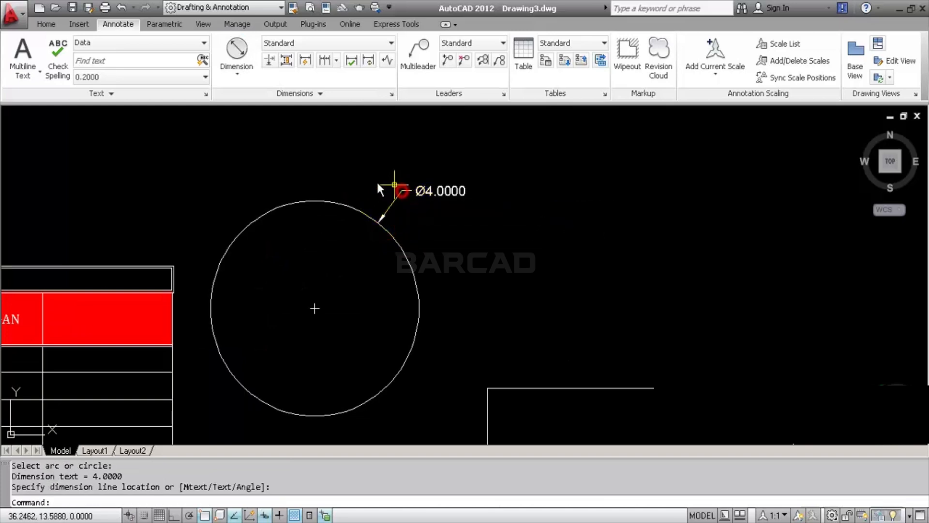
Step: Add a radius dimension to the circle below the diameter dimension, and erase that radius dimension
click(242, 80)
click(259, 221)
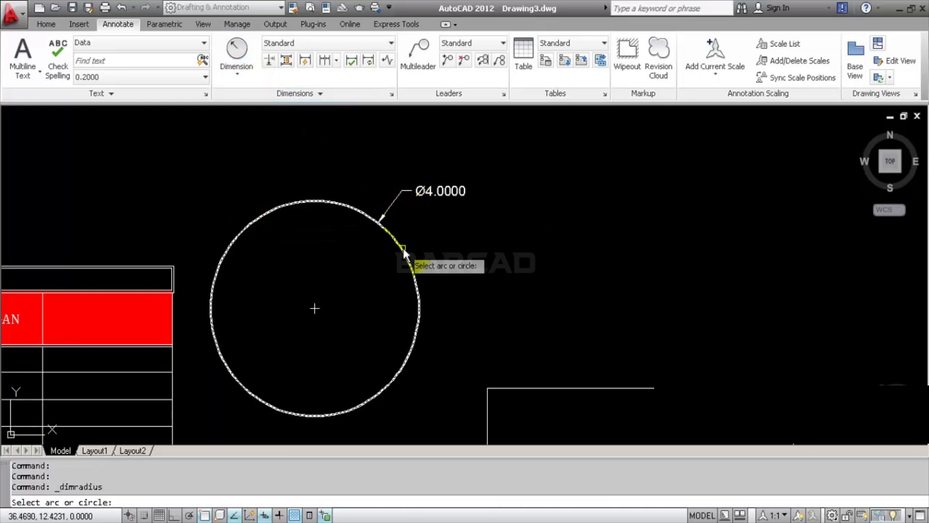
click(403, 248)
click(452, 239)
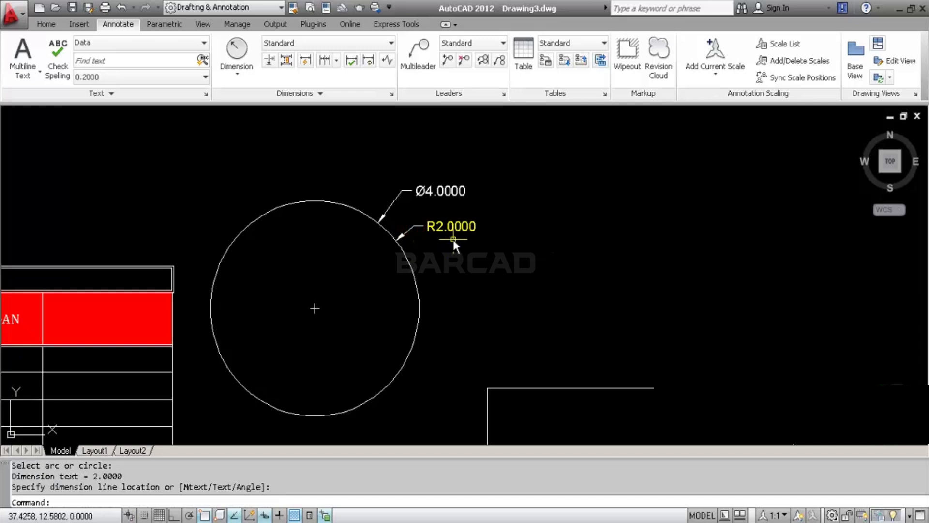
click(458, 229)
key(Delete)
Step: Add a linear dimension for the rectangle's width, placed just above its top edge
scroll(330, 178, down, 2)
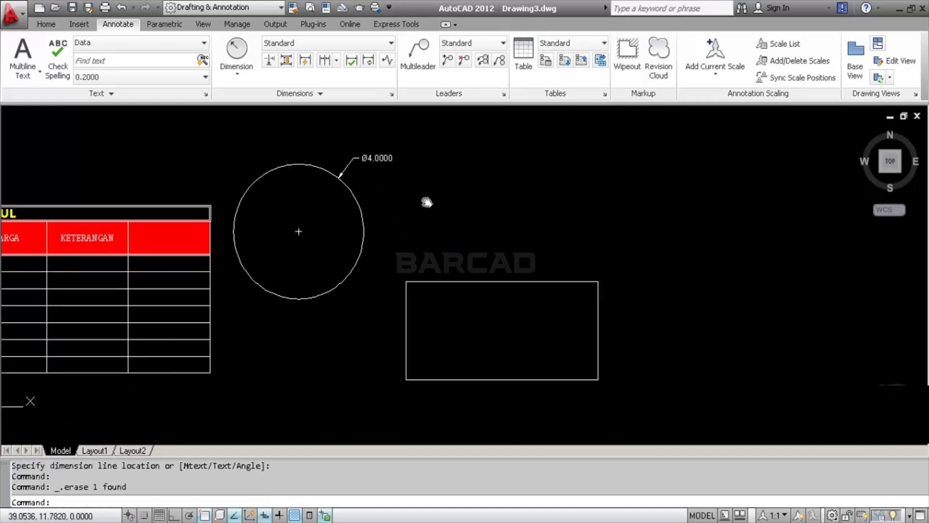
click(254, 78)
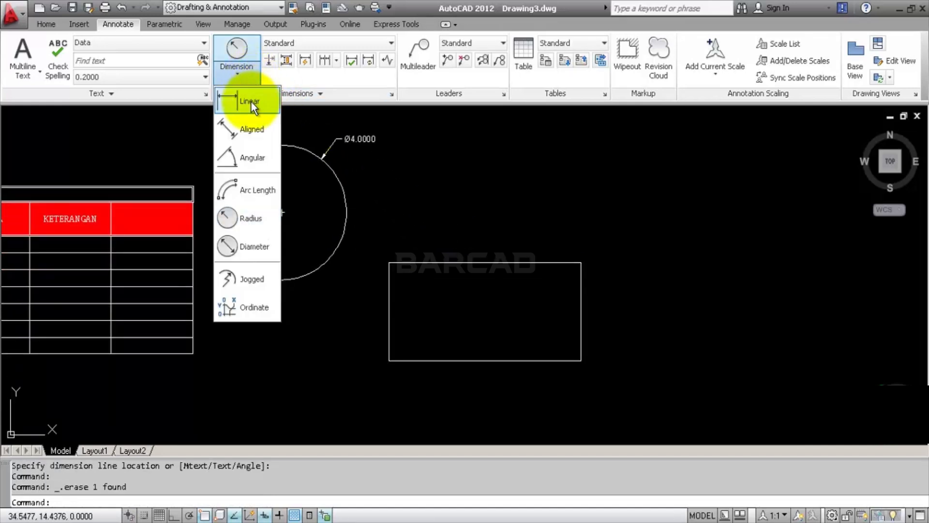
click(251, 101)
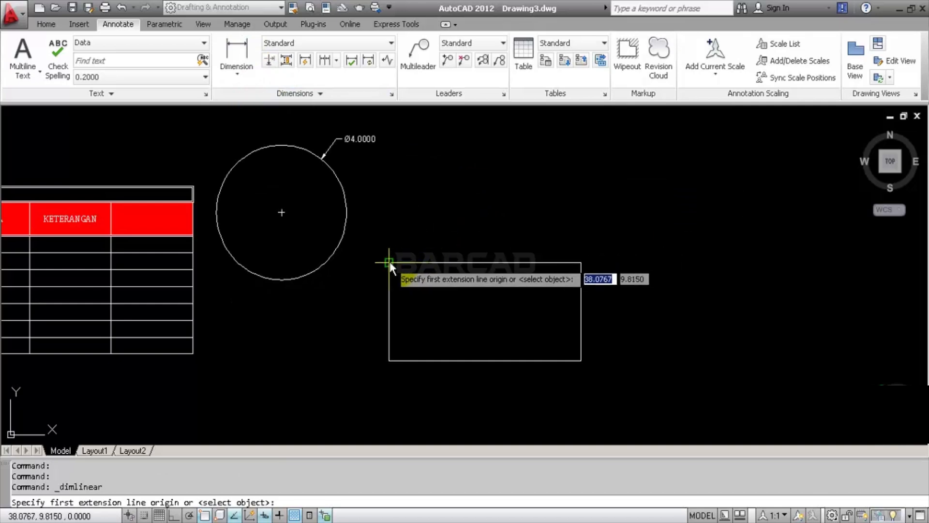
click(582, 262)
click(574, 237)
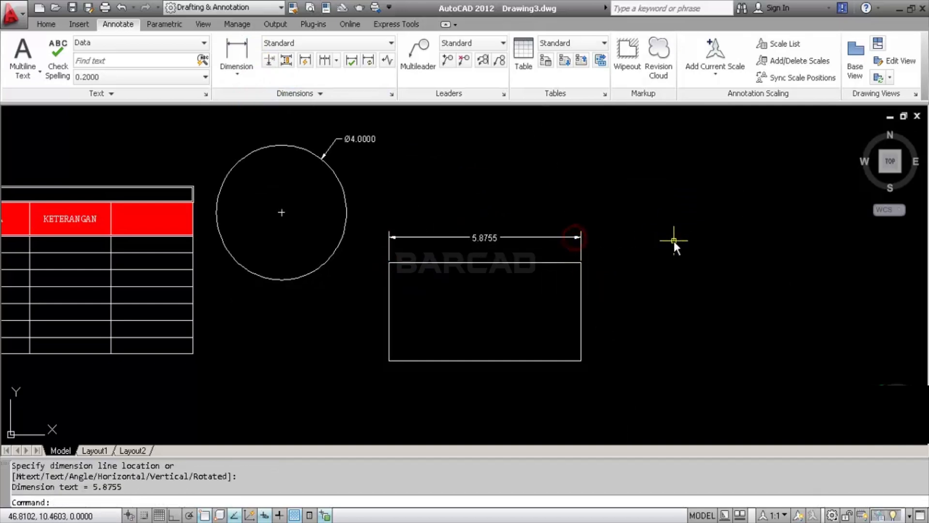
Step: Add a linear dimension for the rectangle's height, placed just outside its right edge
scroll(612, 282, up, 2)
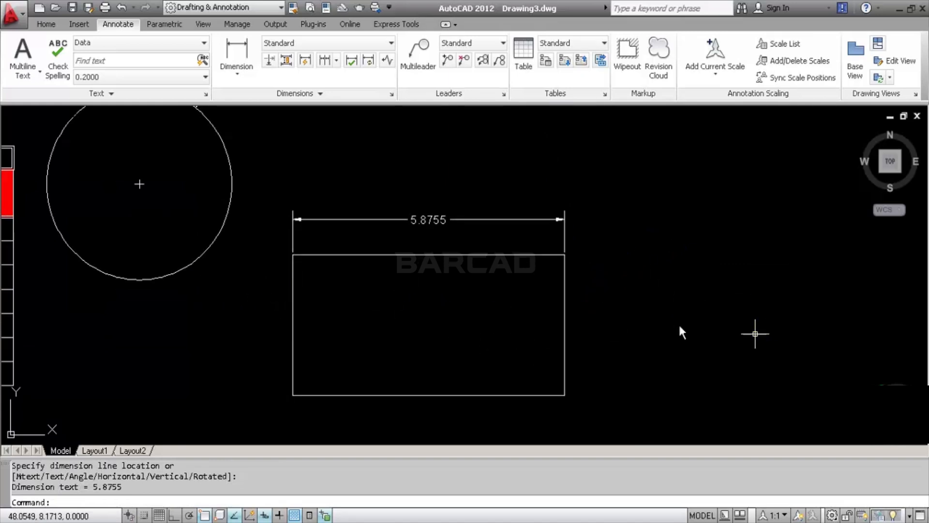
click(243, 51)
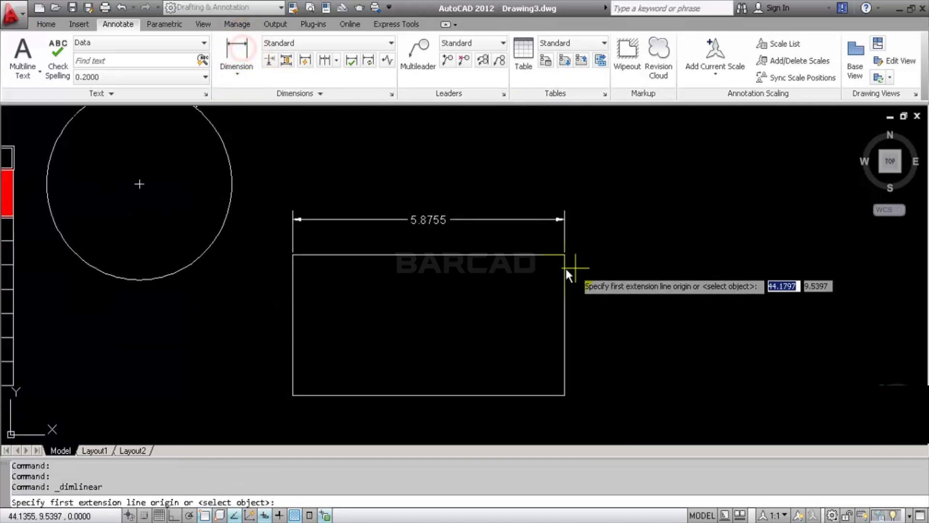
click(564, 255)
click(566, 391)
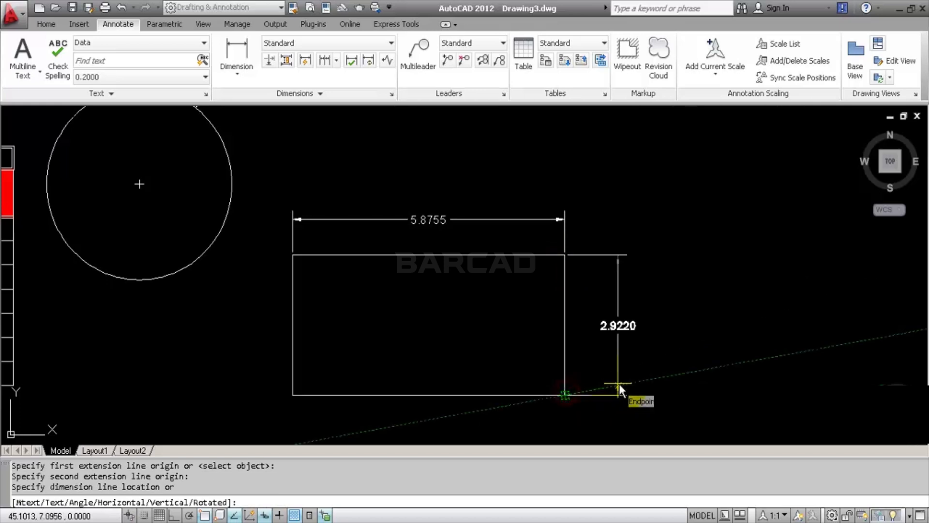
click(620, 383)
scroll(405, 287, down, 2)
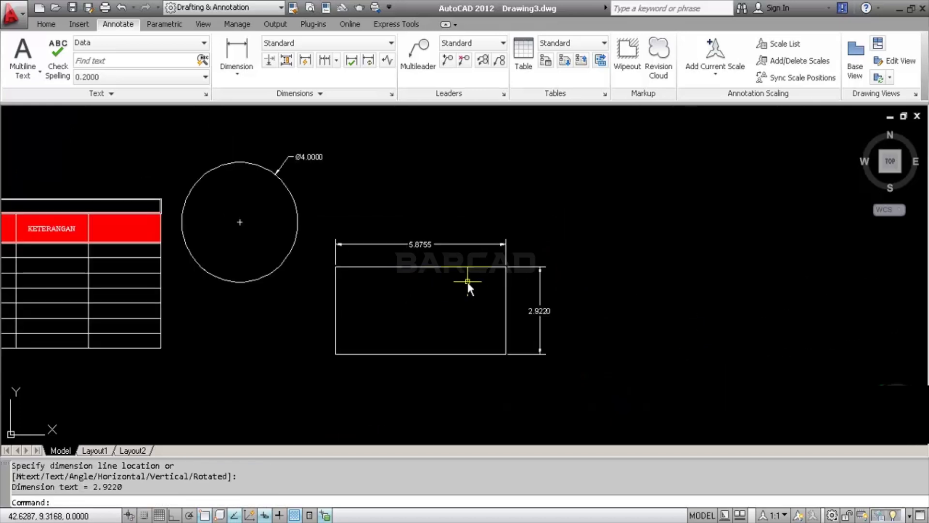
Step: Draw a diagonal line across the rectangle from its upper-left corner to its lower-right corner
middle_drag(471, 280, 409, 270)
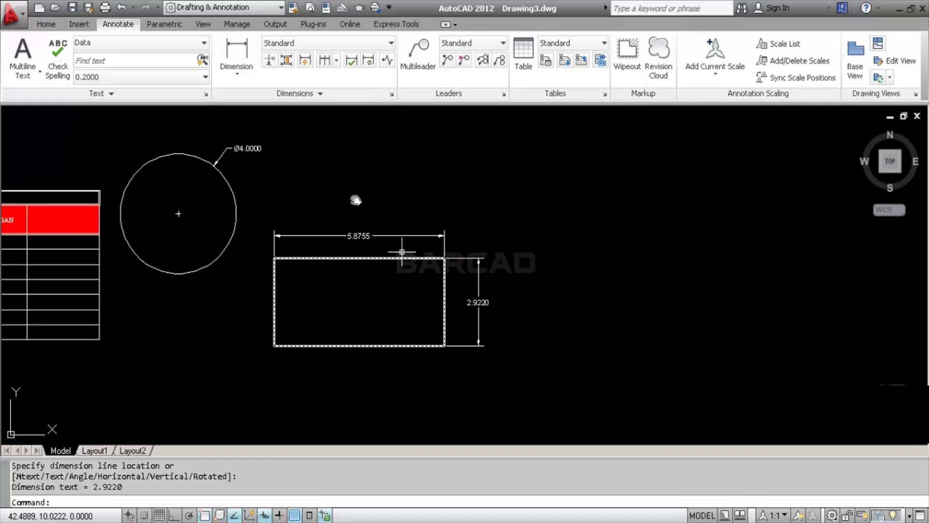
click(54, 25)
click(15, 48)
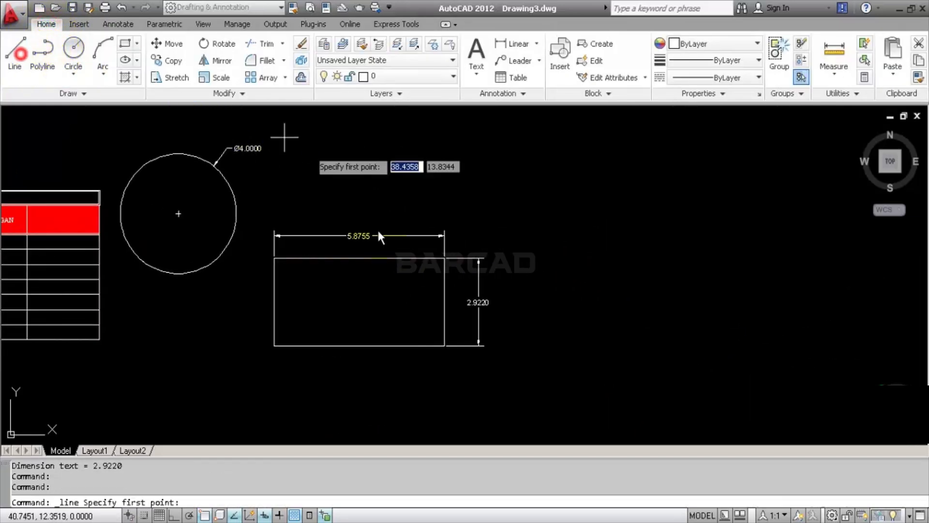
click(277, 259)
click(445, 345)
key(Return)
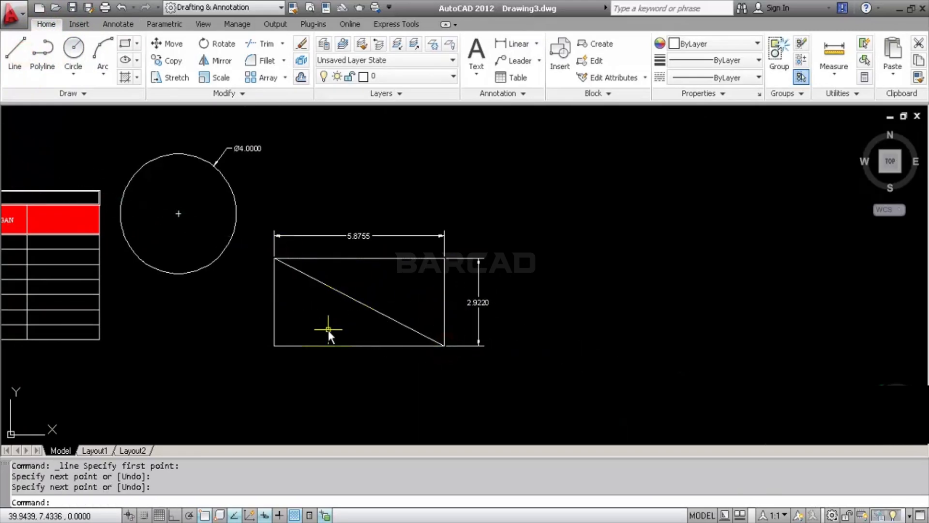
Step: Add an aligned dimension to the rectangle's diagonal, placed outside below the rectangle's lower-left side
scroll(329, 332, up, 2)
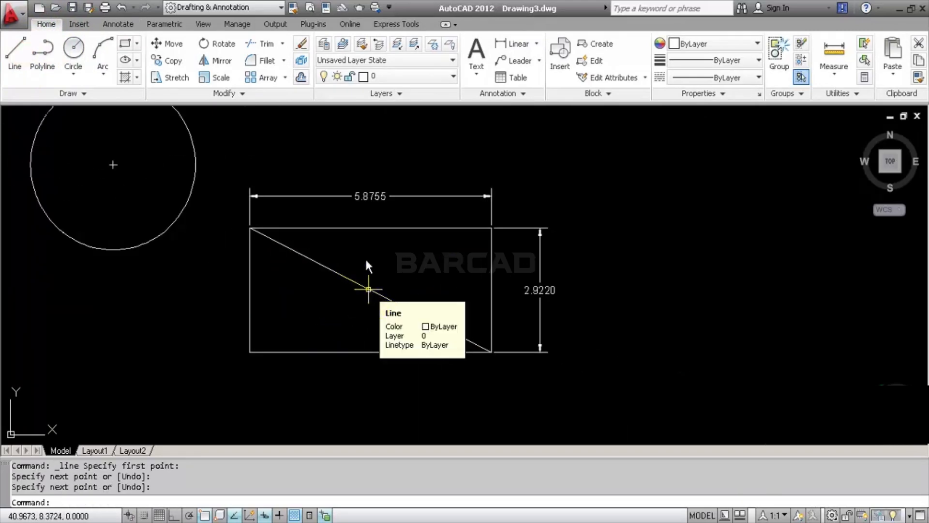
click(125, 42)
click(118, 23)
click(236, 71)
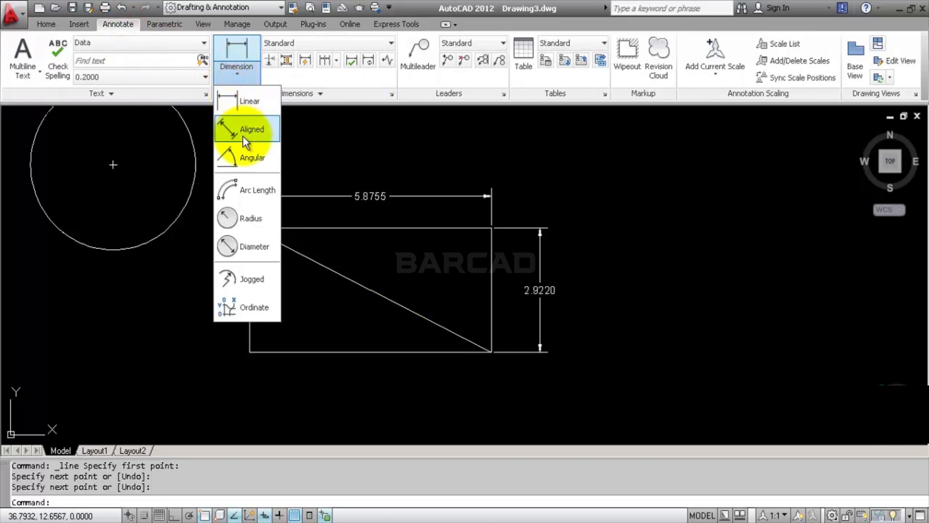
click(243, 137)
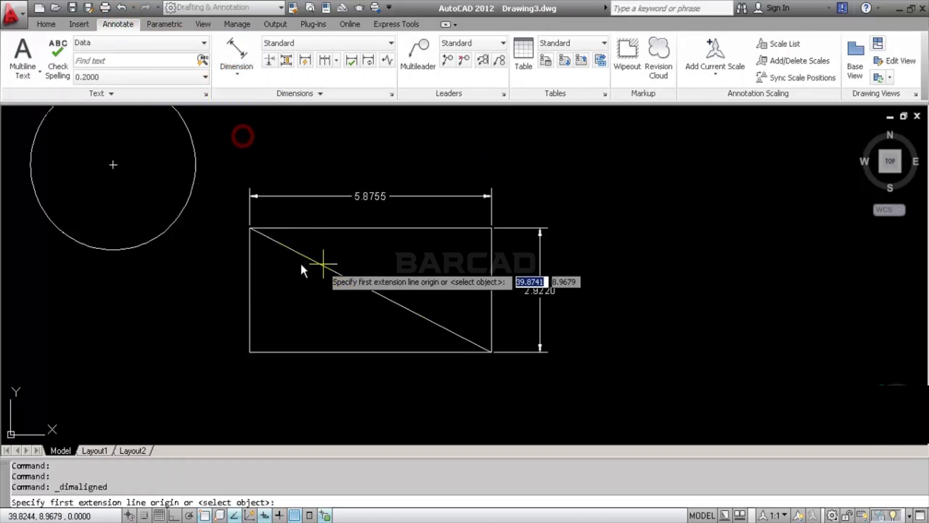
click(249, 228)
click(491, 352)
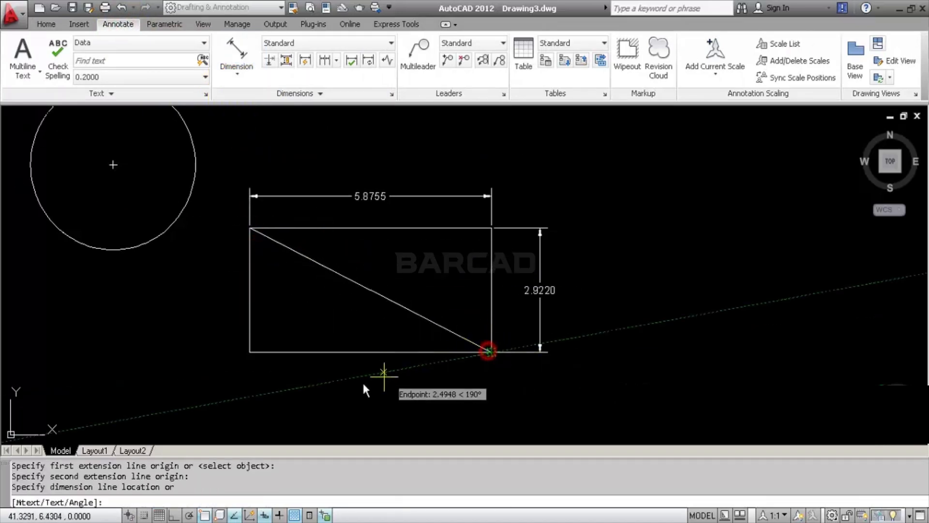
click(302, 415)
Step: Add an angular dimension between the diagonal and the rectangle's bottom edge, with its arc inside the rectangle
middle_drag(363, 321, 414, 277)
click(237, 70)
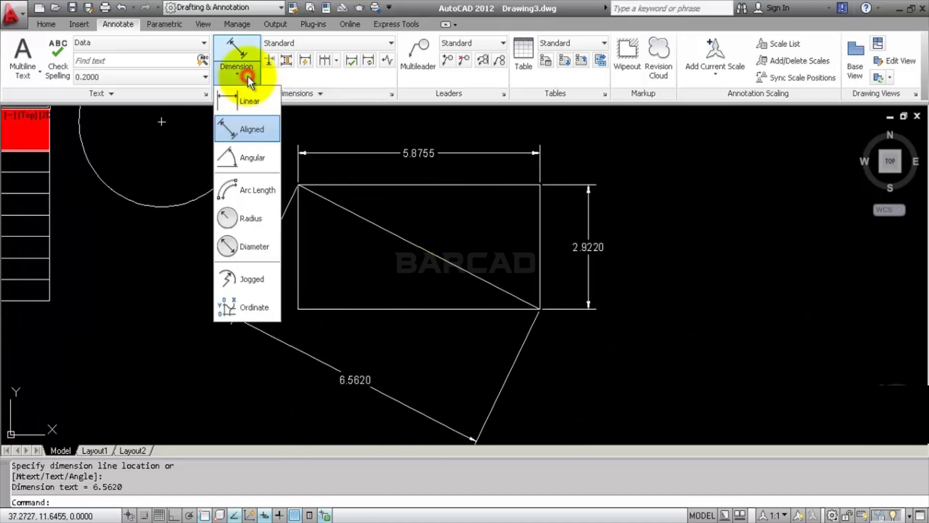
click(247, 164)
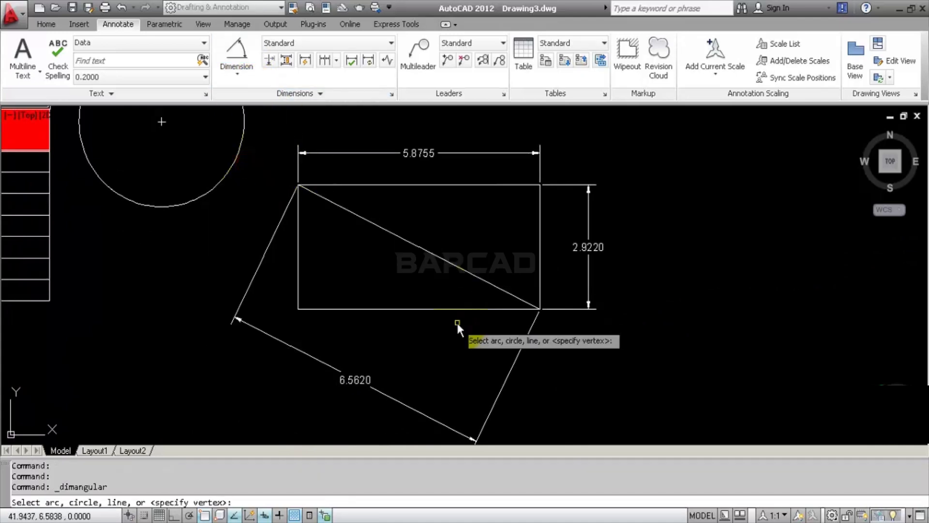
click(434, 259)
click(428, 308)
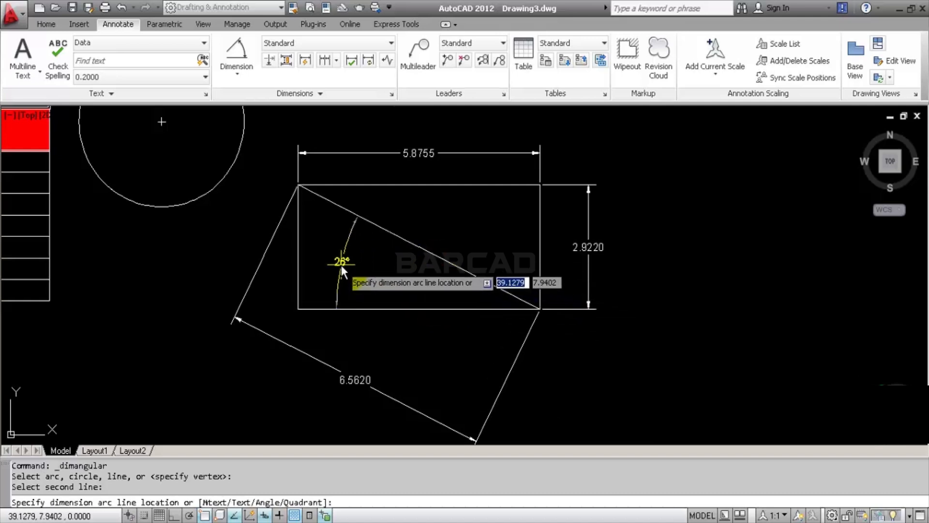
click(369, 274)
Step: Add an angular dimension between the rectangle's left and bottom edges, with its arc inside the lower-left corner
key(Return)
click(300, 275)
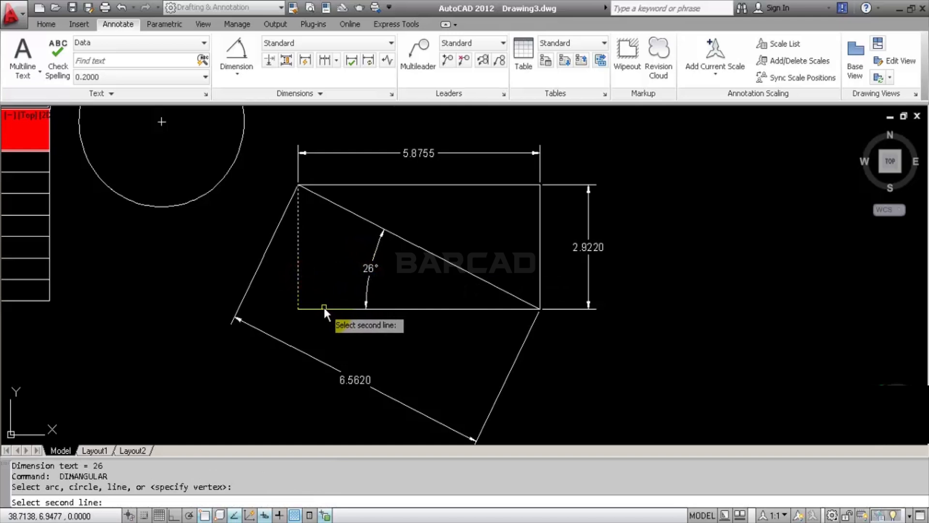
click(324, 307)
click(332, 265)
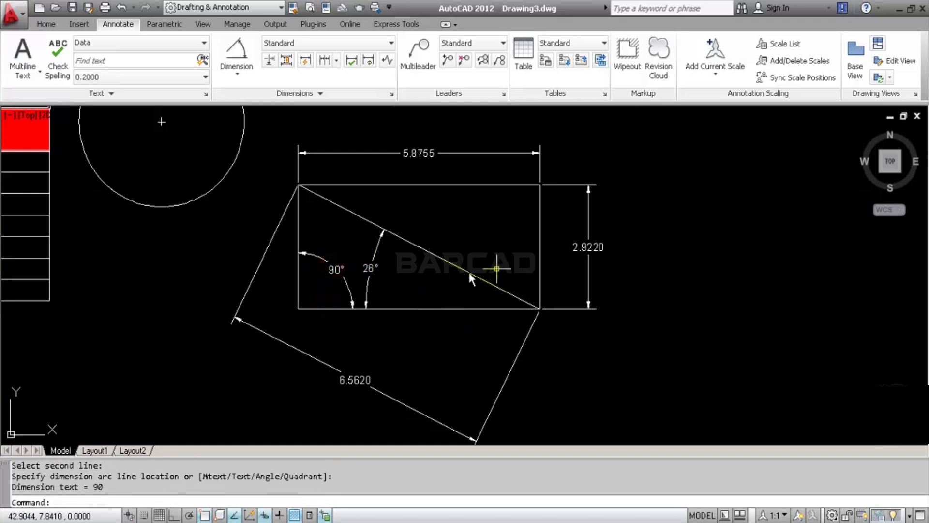
scroll(389, 320, down, 2)
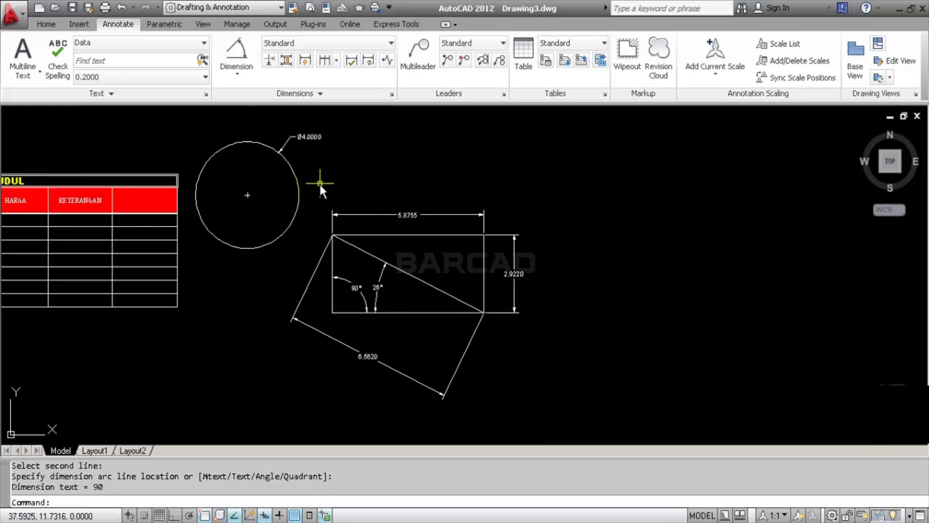
middle_drag(320, 184, 328, 201)
scroll(409, 268, up, 3)
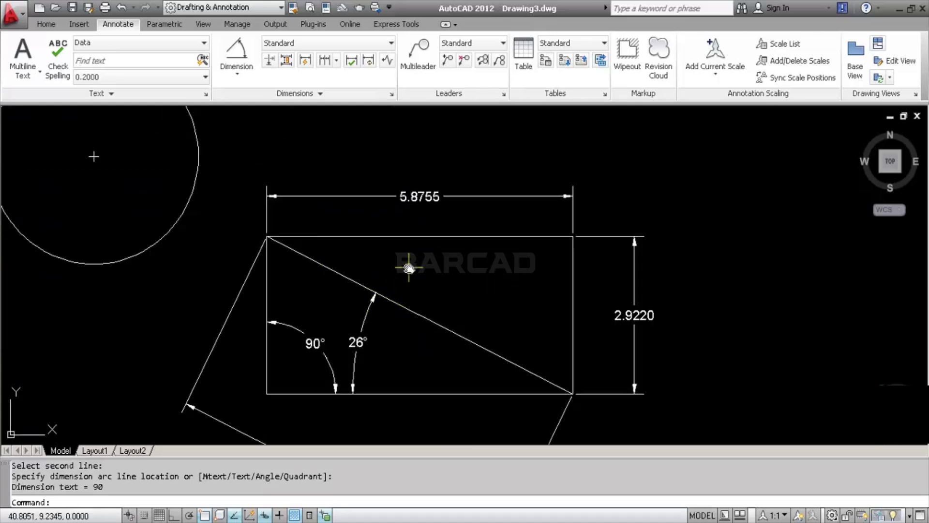
scroll(409, 268, down, 2)
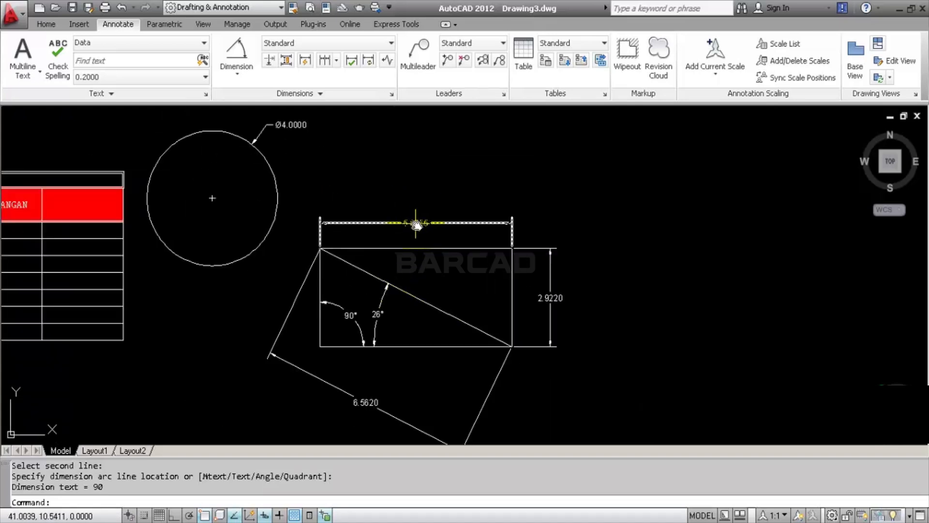
scroll(421, 227, up, 3)
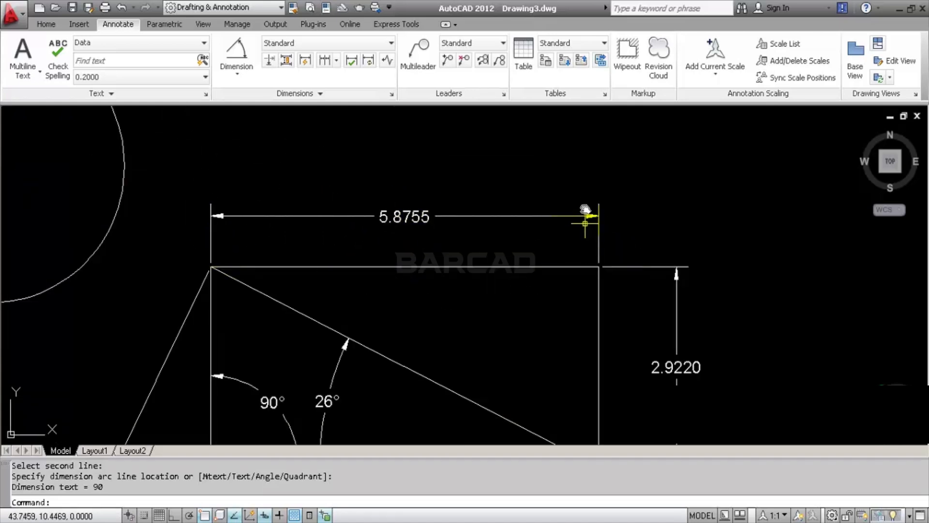
scroll(291, 253, down, 2)
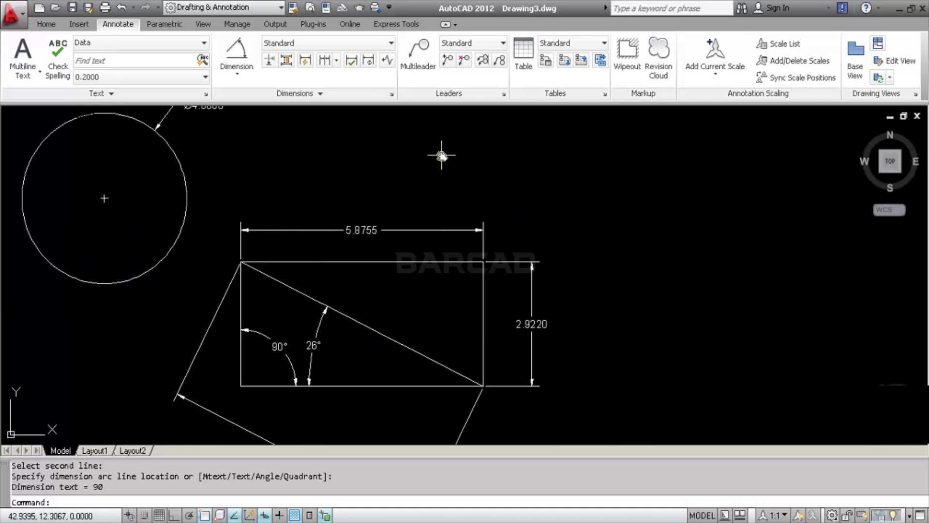
Step: Open the Standard dimension style for modification and show its dimension and extension line settings, keeping the drawing in view
click(392, 94)
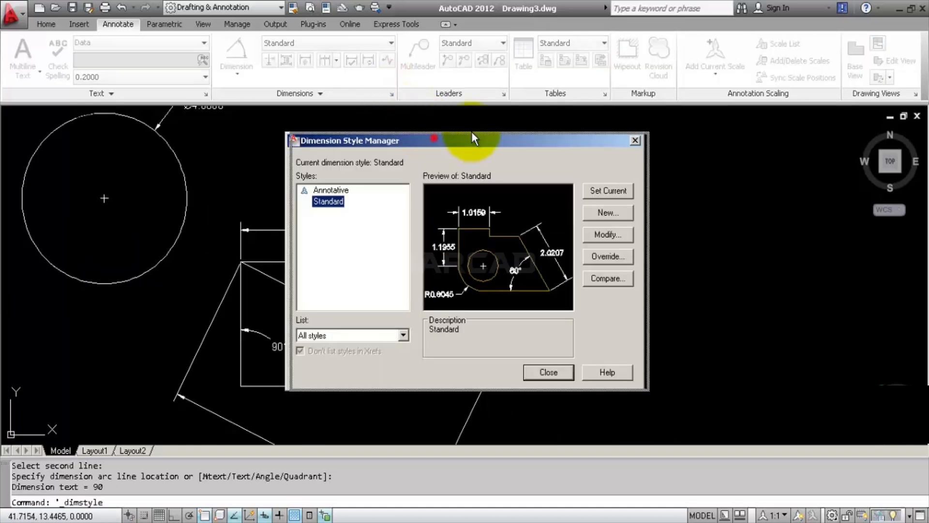
drag(472, 137, 659, 47)
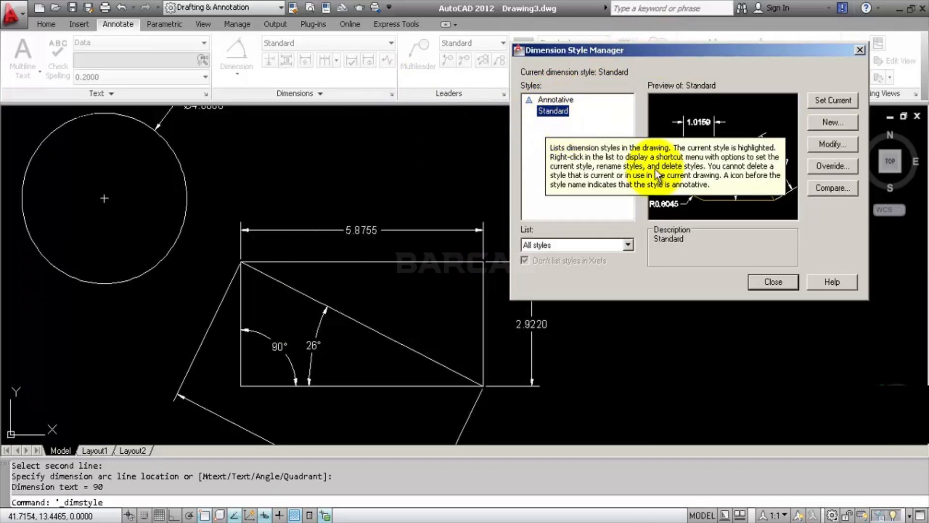
click(838, 143)
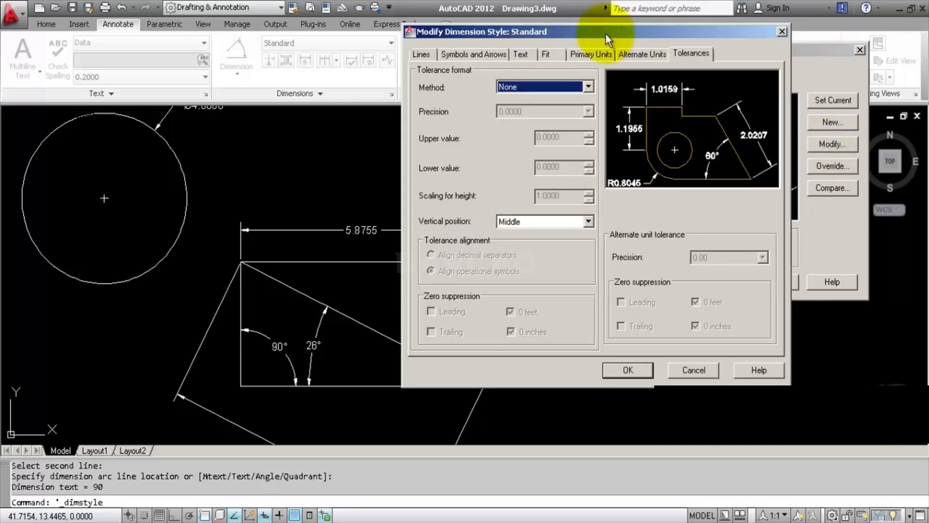
drag(605, 32, 709, 26)
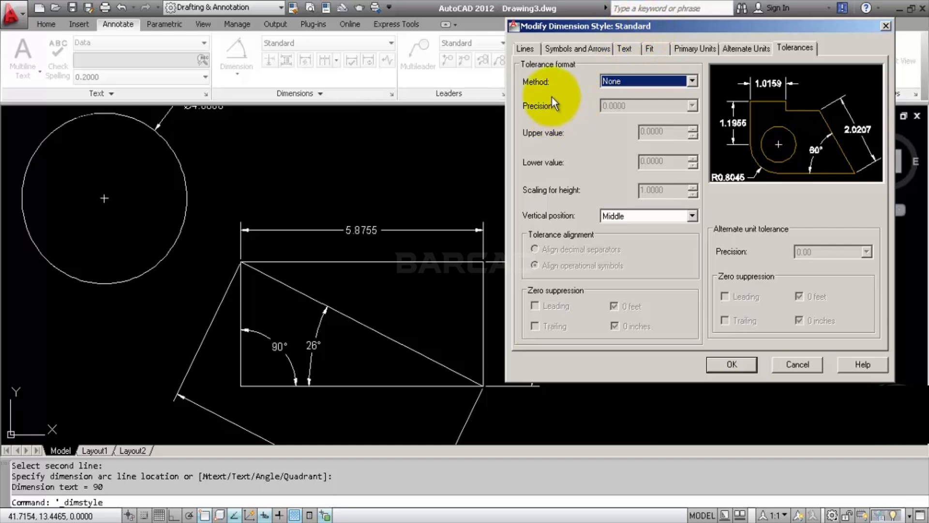
click(526, 48)
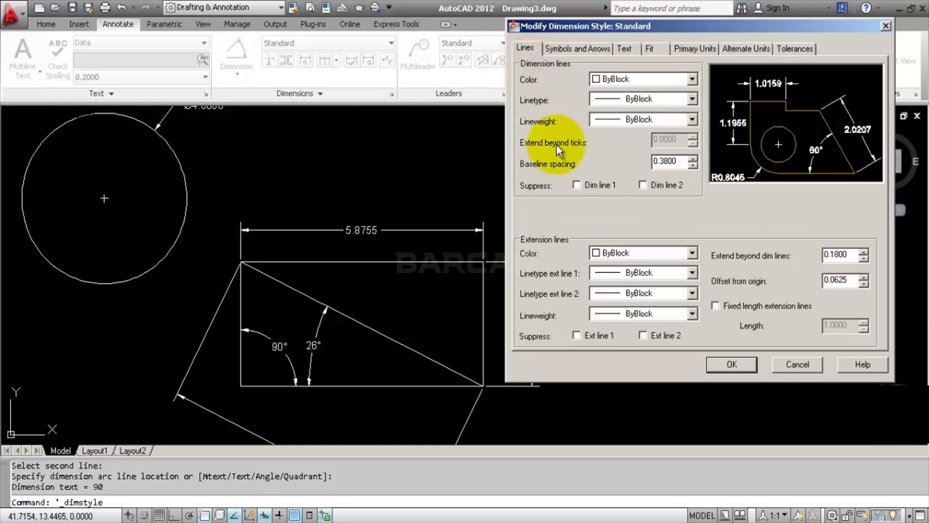
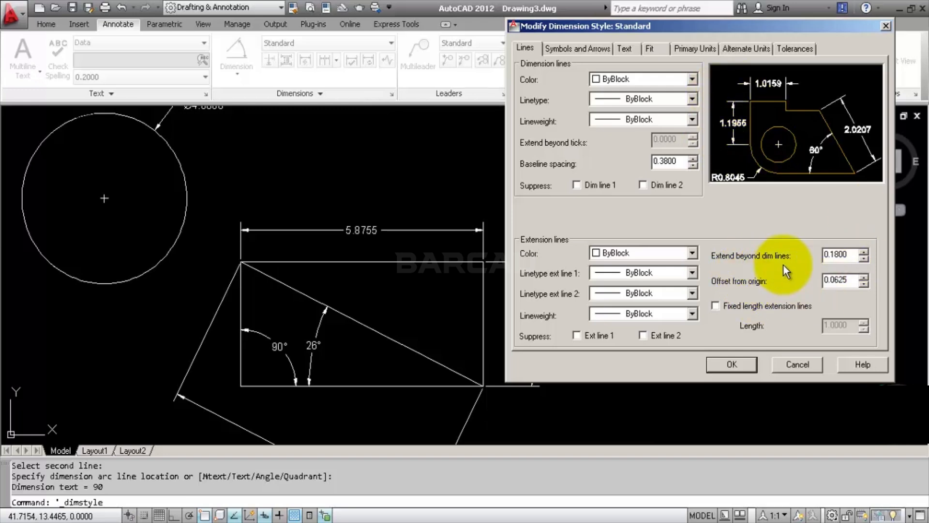
Step: Set the distance the extension lines extend beyond the dimension lines to 0.5
double_click(854, 254)
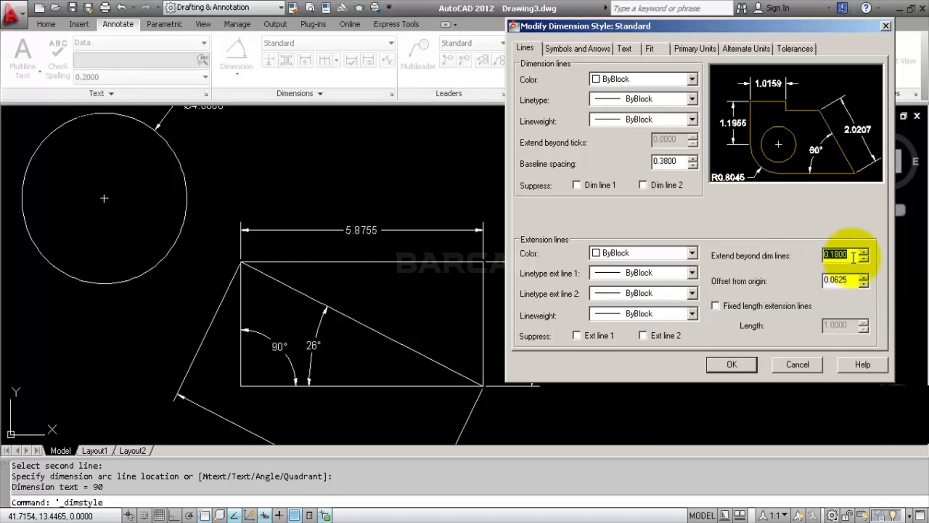
drag(854, 254, 829, 254)
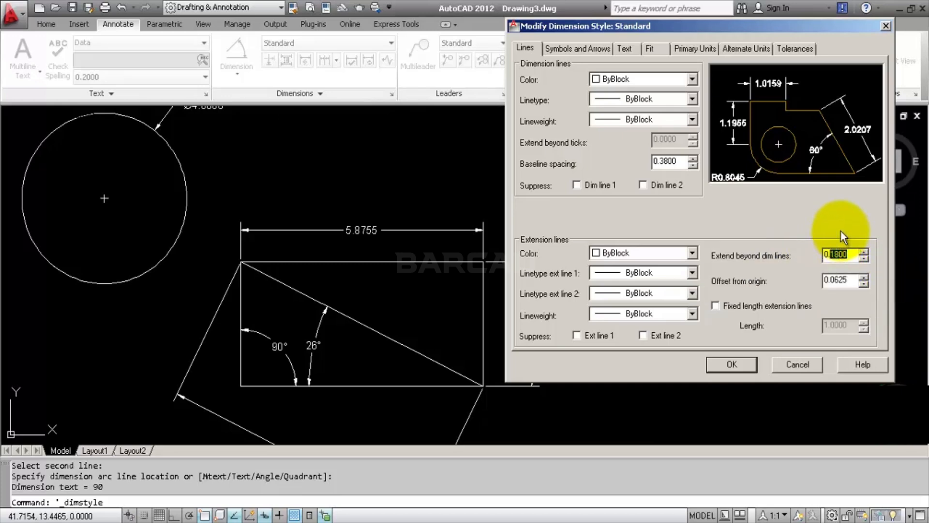
click(854, 281)
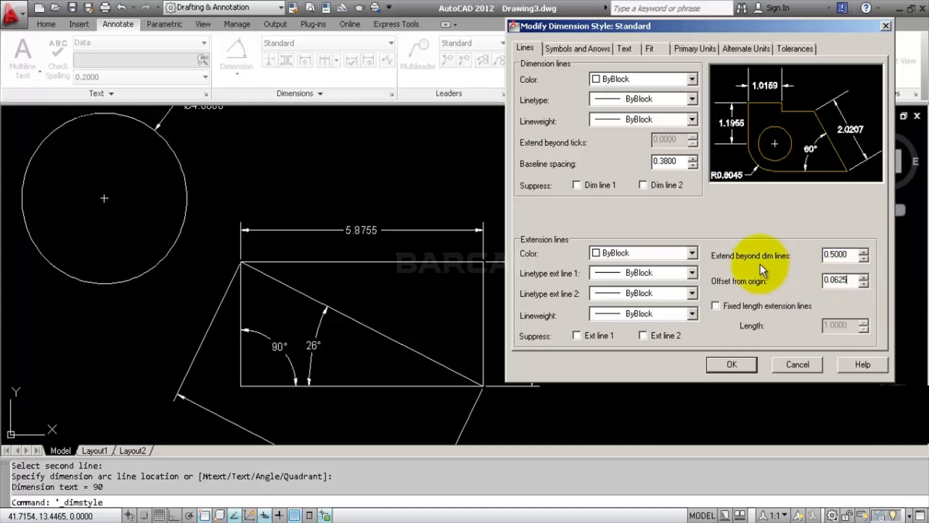
Step: Set the extension lines to extend 0.1 beyond the dimension lines, with an offset from origin of 0.2
click(859, 253)
double_click(844, 256)
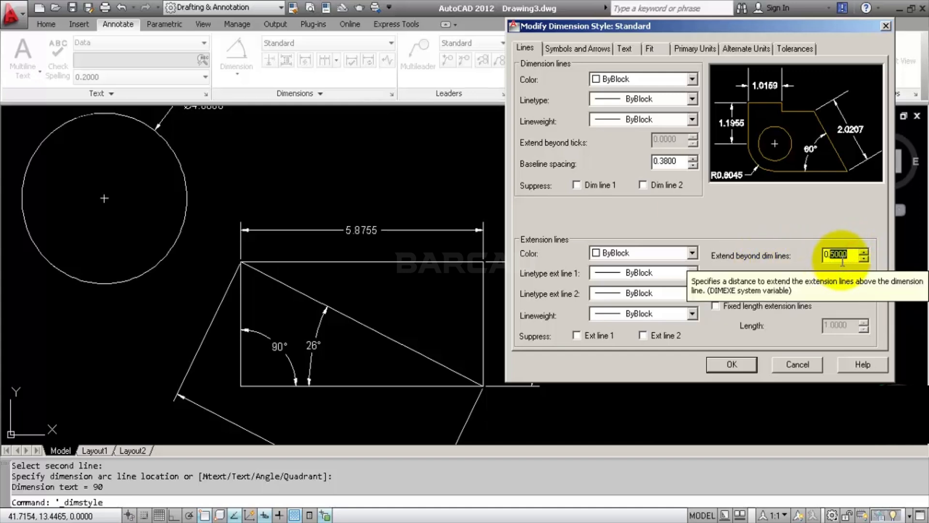
text(0.1)
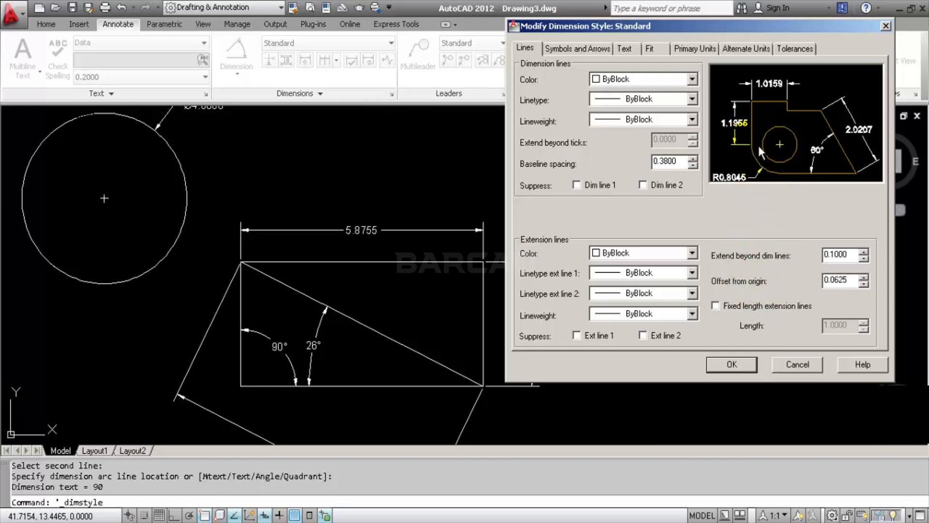
drag(831, 280, 848, 279)
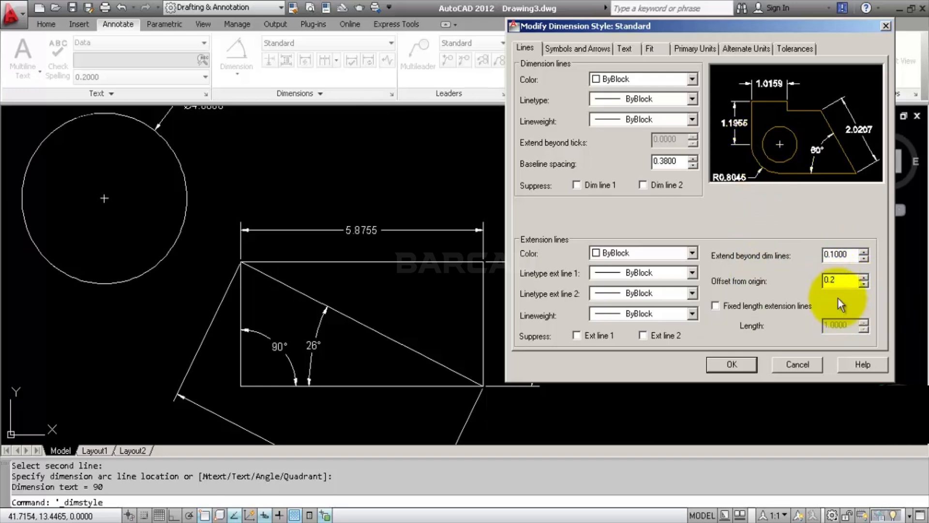
click(854, 249)
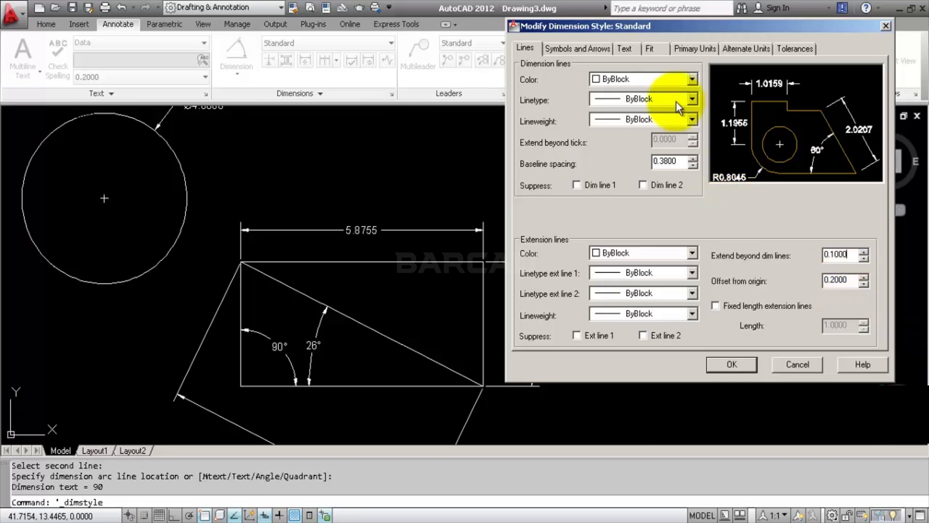
Step: Set the colour of the dimension lines to Red in the Standard style
click(659, 79)
click(650, 116)
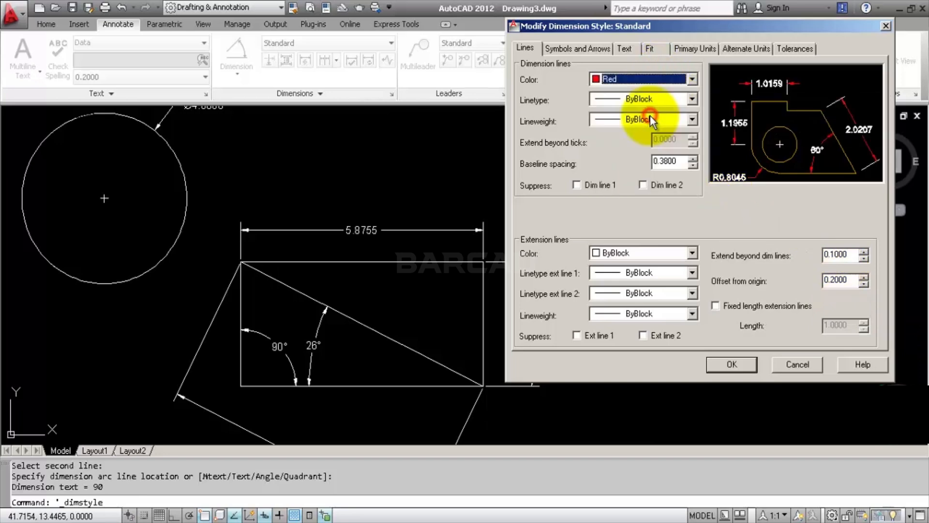
Step: Set the dimension lines' colour to ByLayer and check their linetype and lineweight options, leaving both at ByBlock
click(648, 88)
click(646, 89)
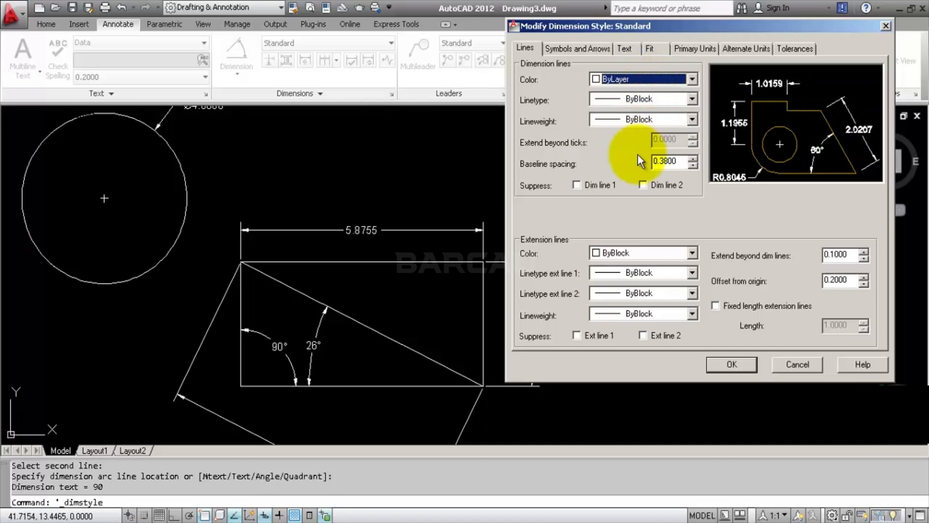
click(643, 102)
click(642, 100)
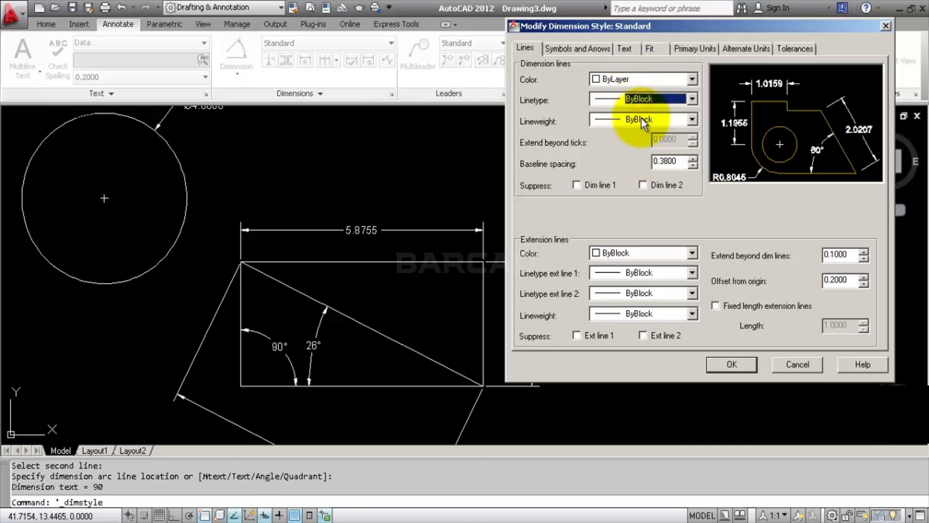
click(641, 118)
click(642, 119)
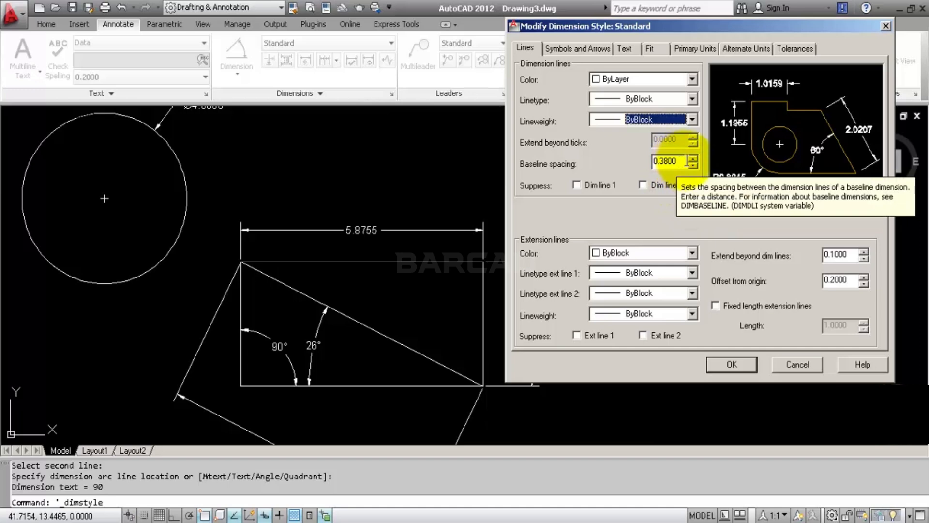
Step: Set the baseline spacing of the dimension lines to 0.5
drag(687, 161, 660, 162)
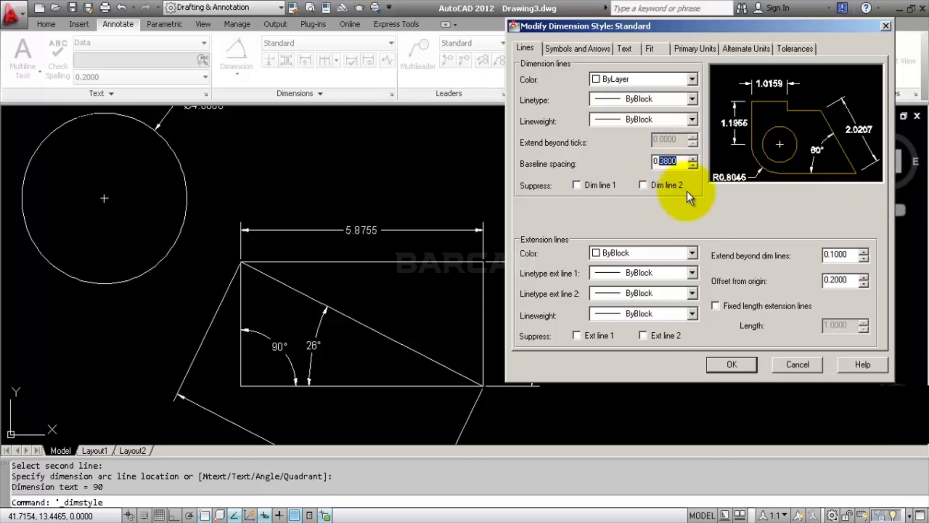
text(5)
click(657, 254)
click(658, 254)
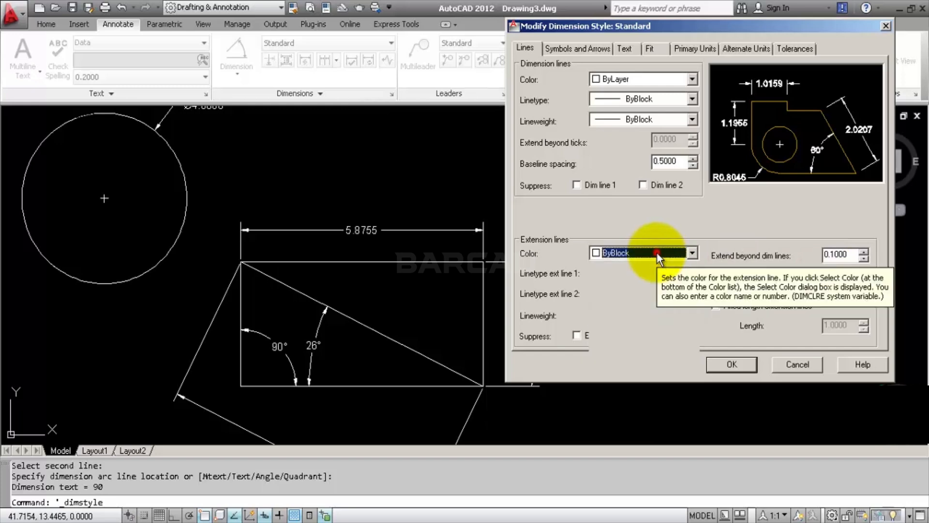
click(677, 162)
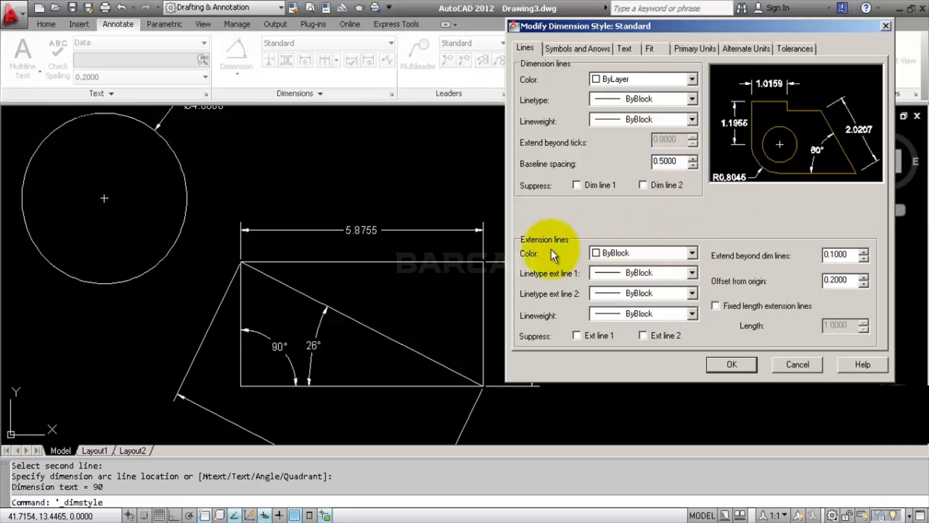
Step: Set the colour of the extension lines to Red in the Standard style
click(671, 253)
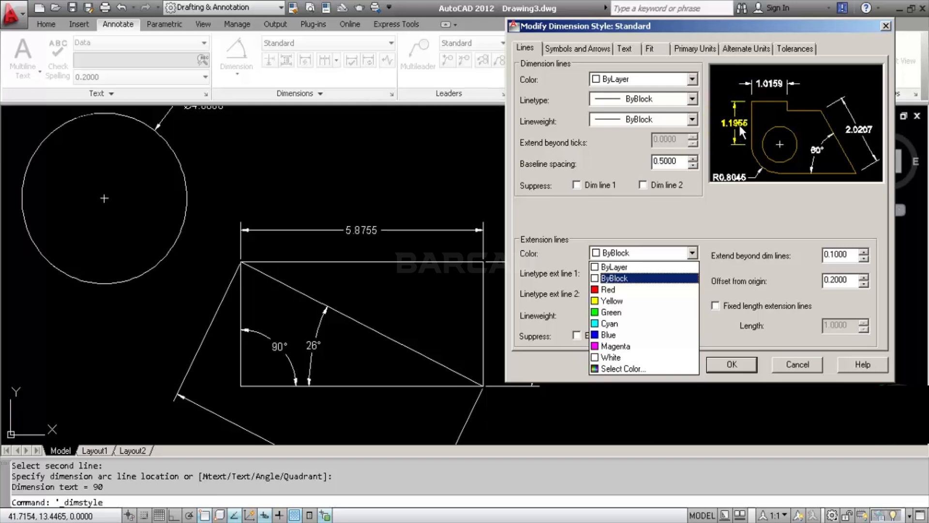
click(625, 290)
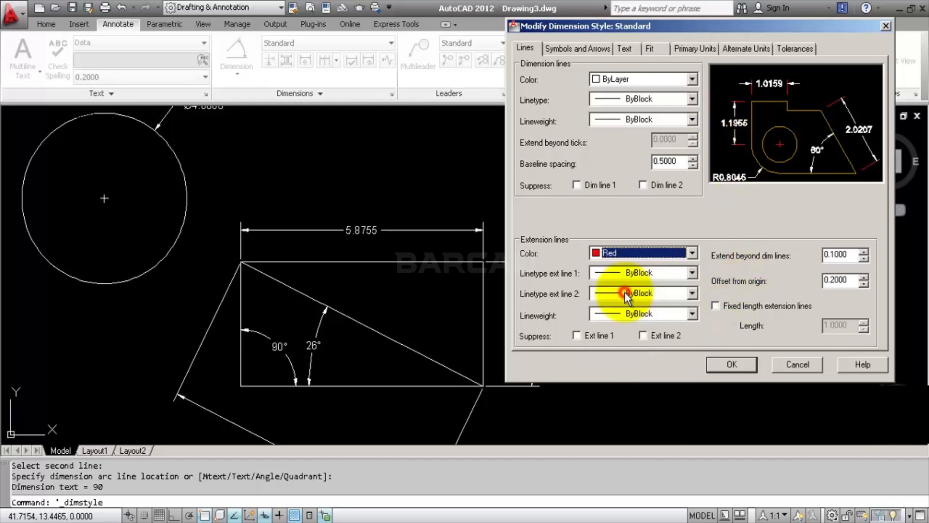
click(651, 255)
click(651, 255)
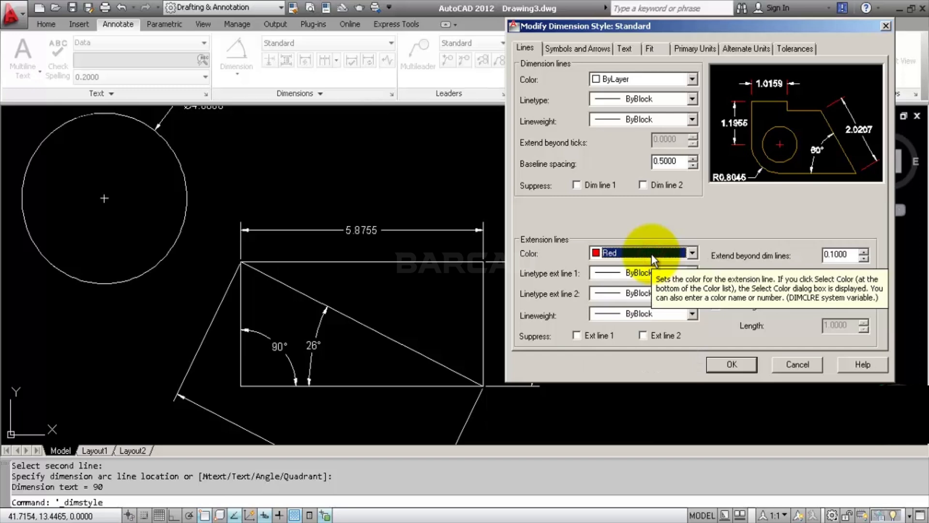
Step: Switch the dimension lines' colour to Red and back to ByLayer
click(647, 77)
click(644, 116)
click(649, 79)
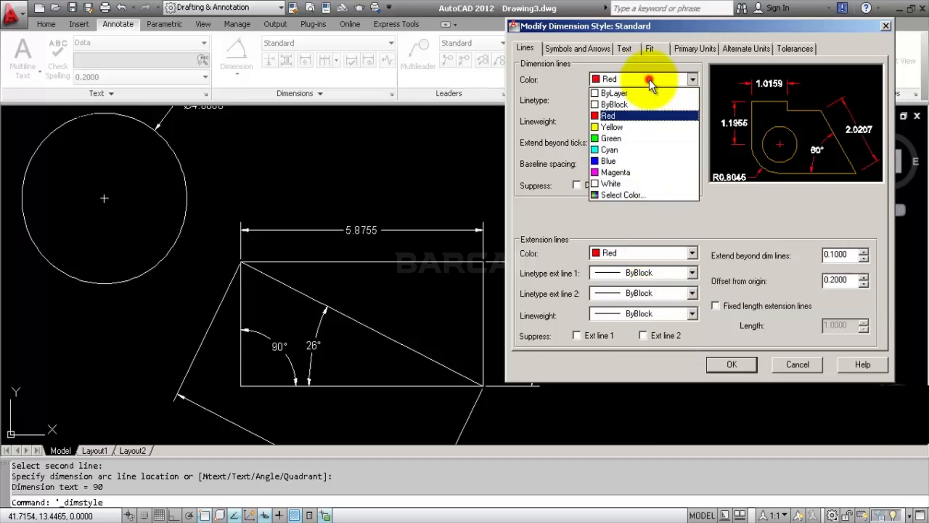
click(639, 93)
Step: Set the extension lines' colour to ByLayer and check the linetype options of both extension lines, leaving them at ByBlock
click(652, 253)
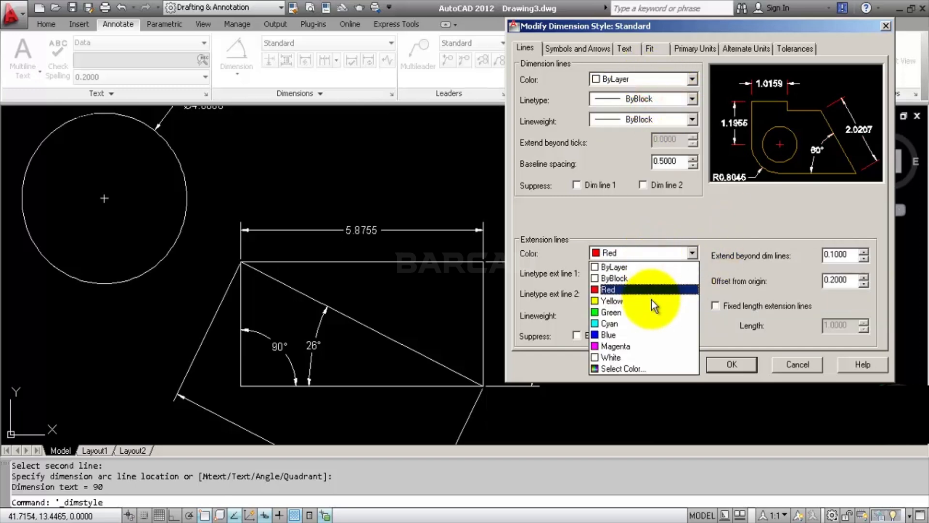
click(652, 311)
click(661, 252)
click(661, 267)
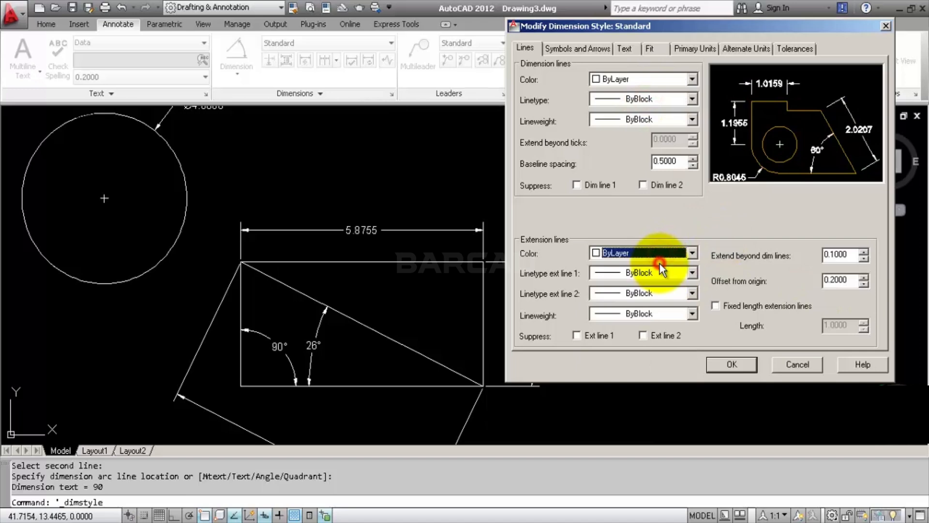
click(646, 273)
click(663, 294)
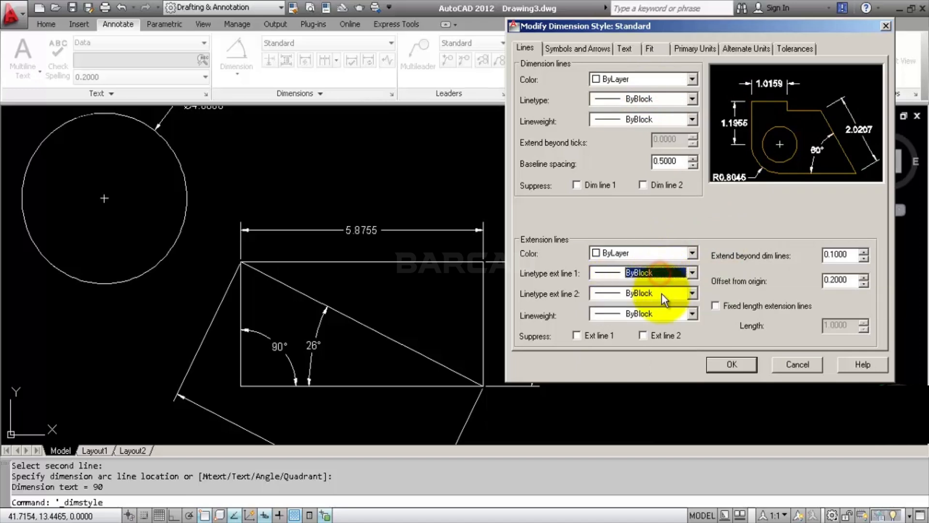
click(663, 295)
click(661, 314)
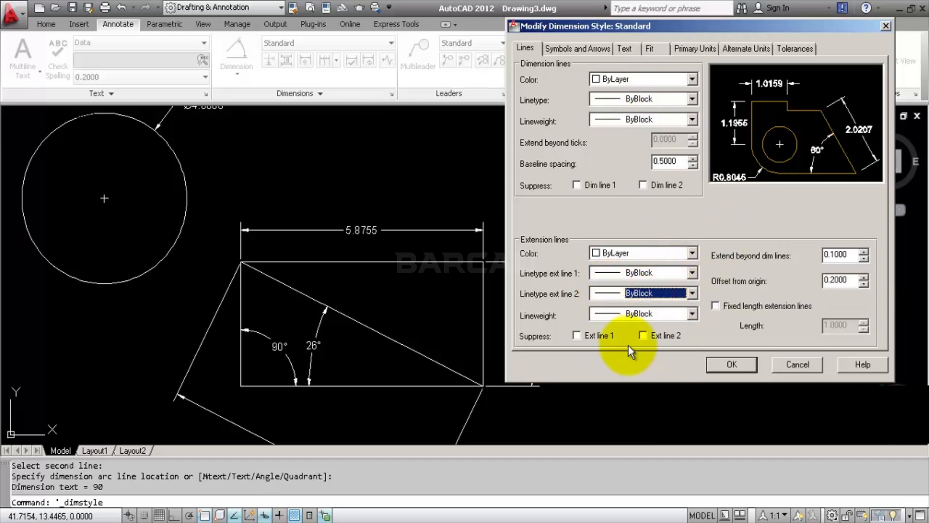
Step: Set the first, second and leader arrowheads of the Standard dimension style to Open 30
click(584, 53)
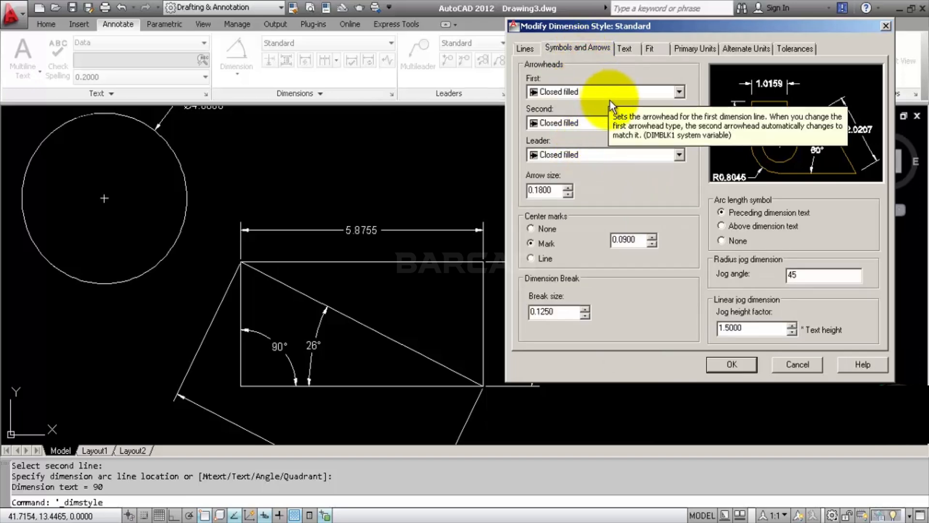
click(597, 93)
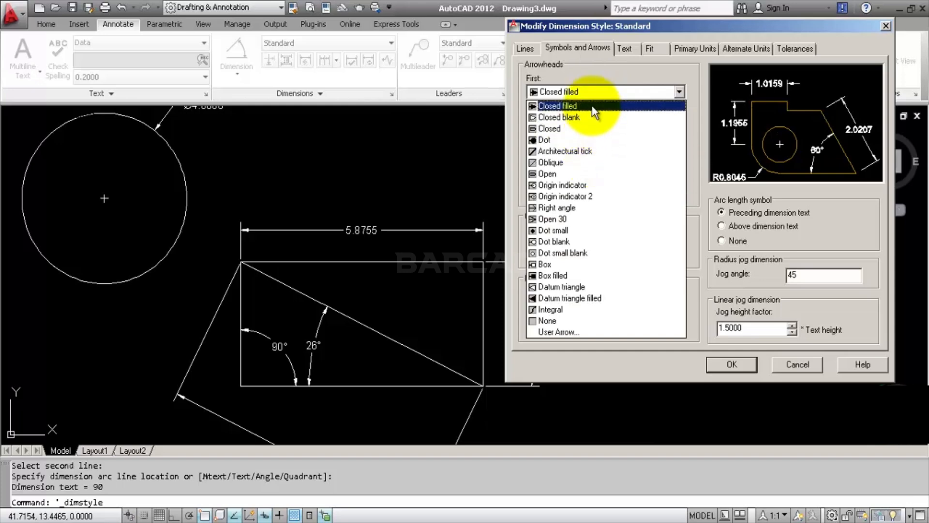
click(591, 221)
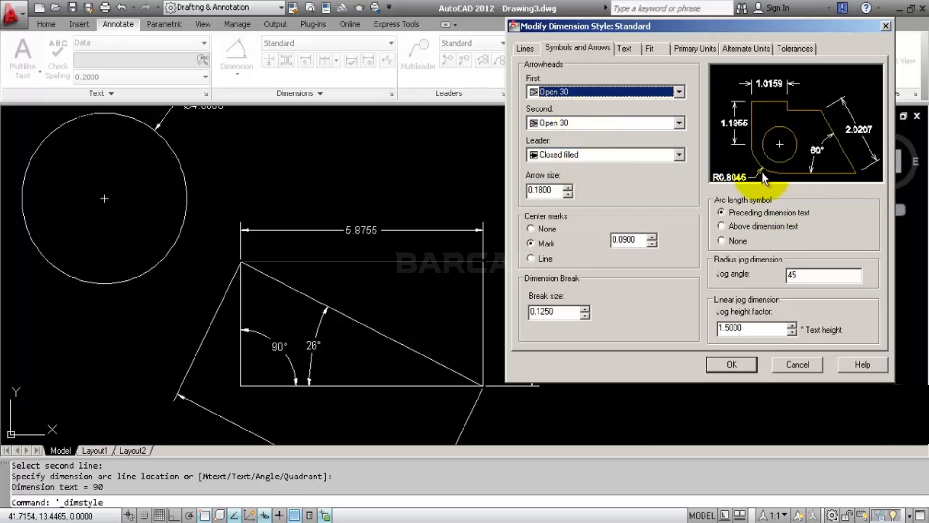
click(599, 155)
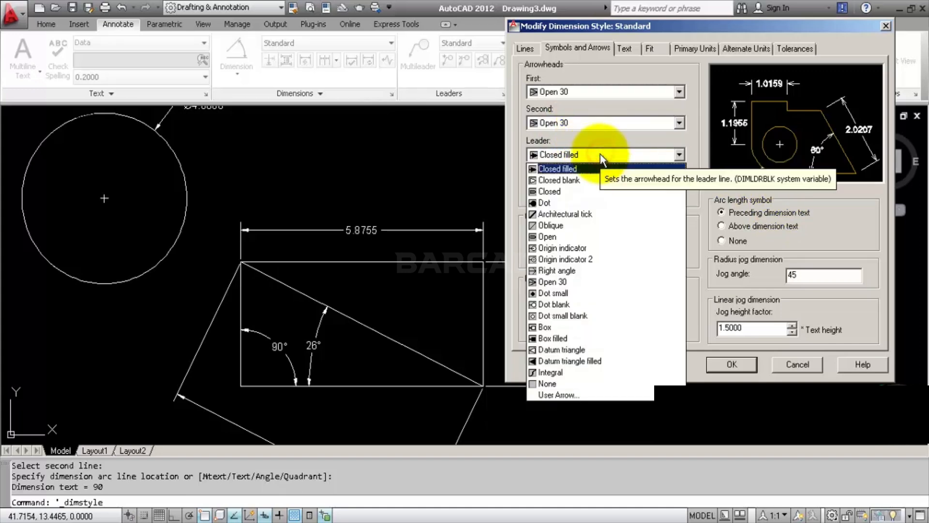
click(597, 202)
click(600, 153)
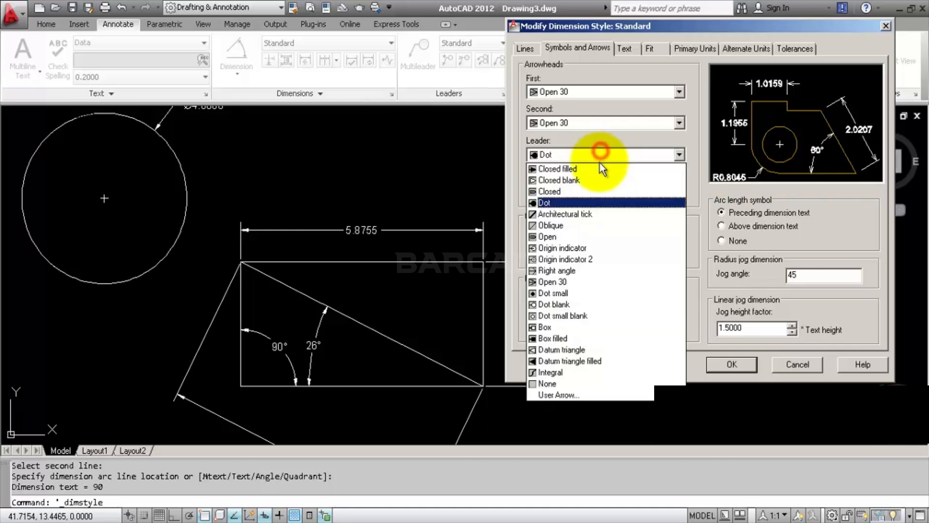
click(600, 283)
Step: Set the arrow size of the dimension style to 0.5
click(561, 189)
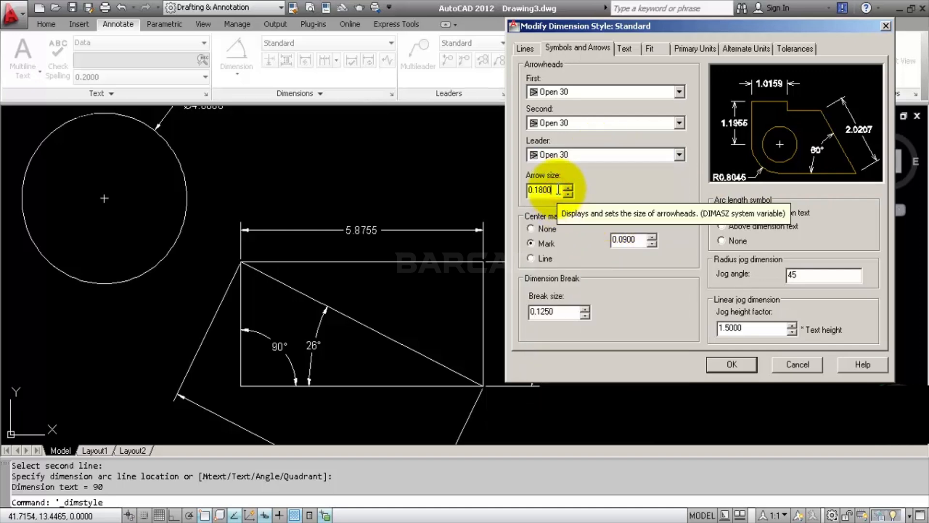
drag(559, 190, 535, 193)
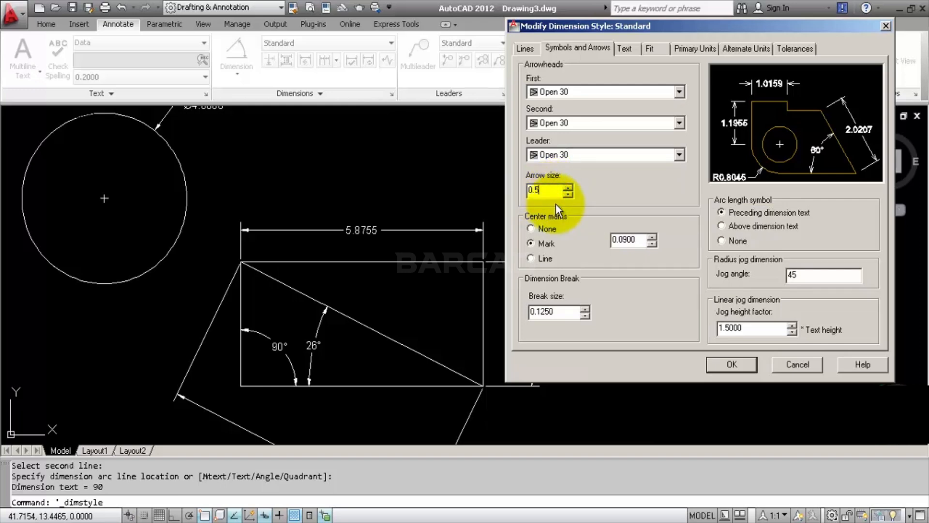
text(5)
click(629, 240)
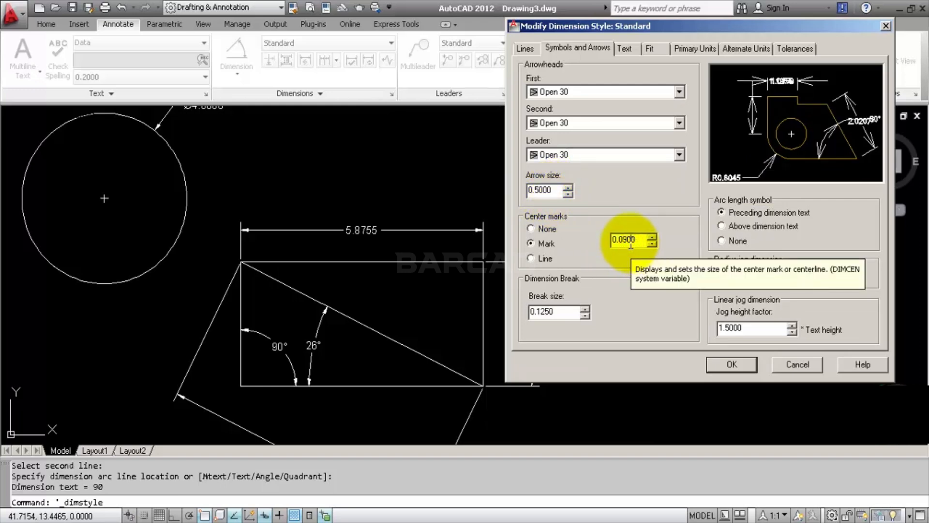
Step: Set the arrow size of the dimension style to 0.1
drag(556, 192, 539, 194)
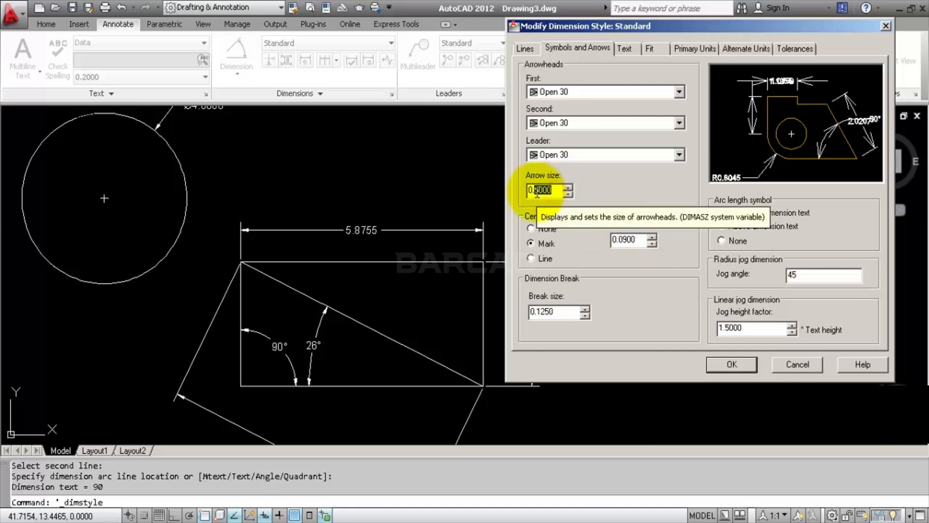
click(627, 240)
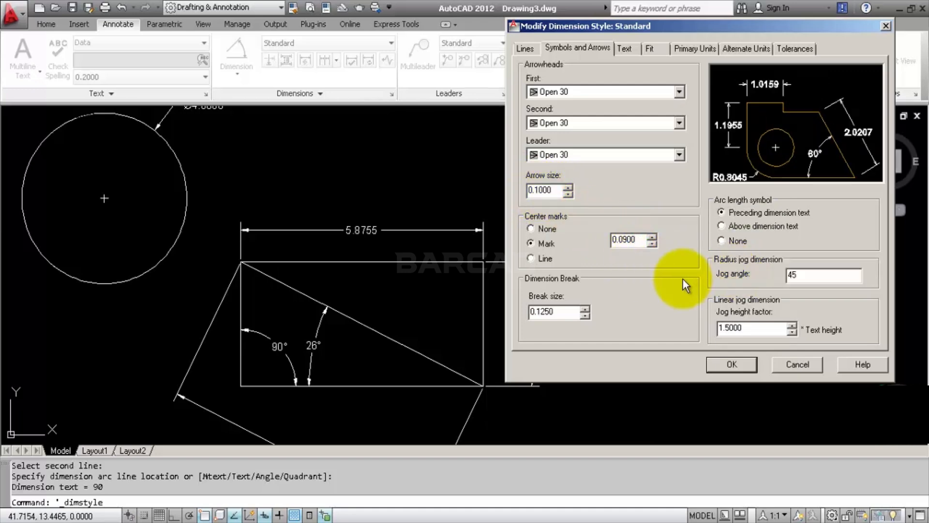
Step: Change the font of the Standard text style used by the dimensions to romans.shx and apply it
click(624, 48)
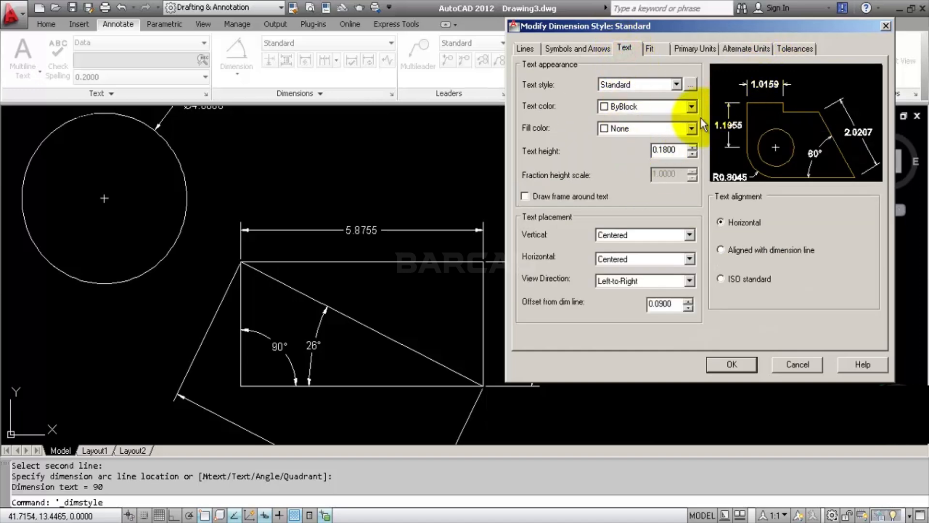
click(693, 86)
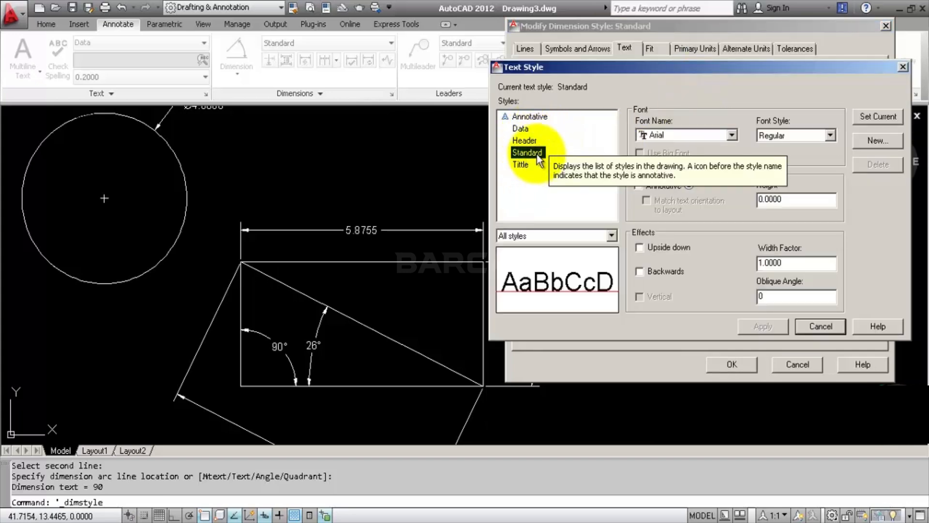
click(702, 134)
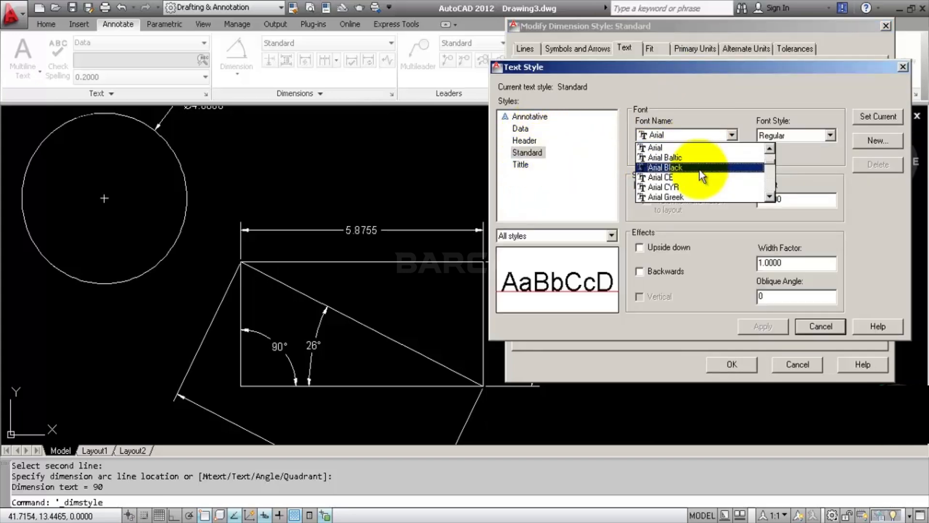
text(ro)
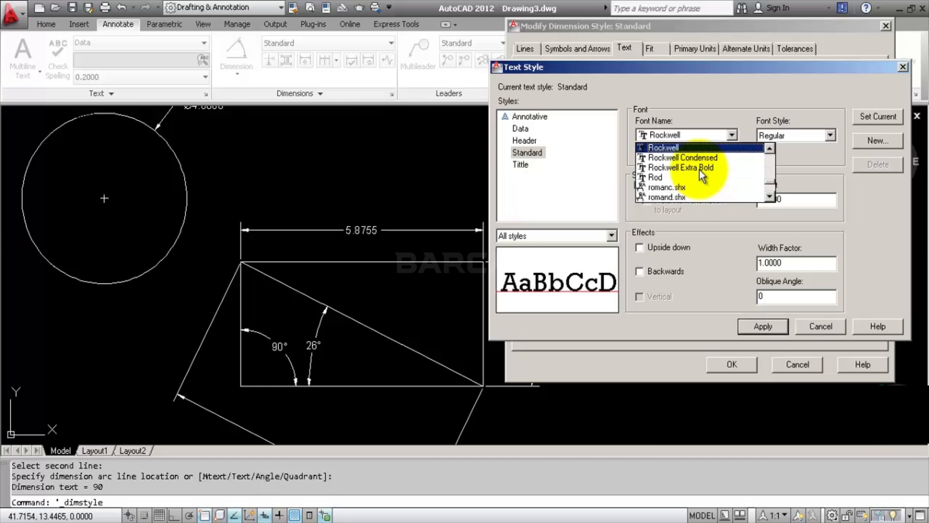
text(m)
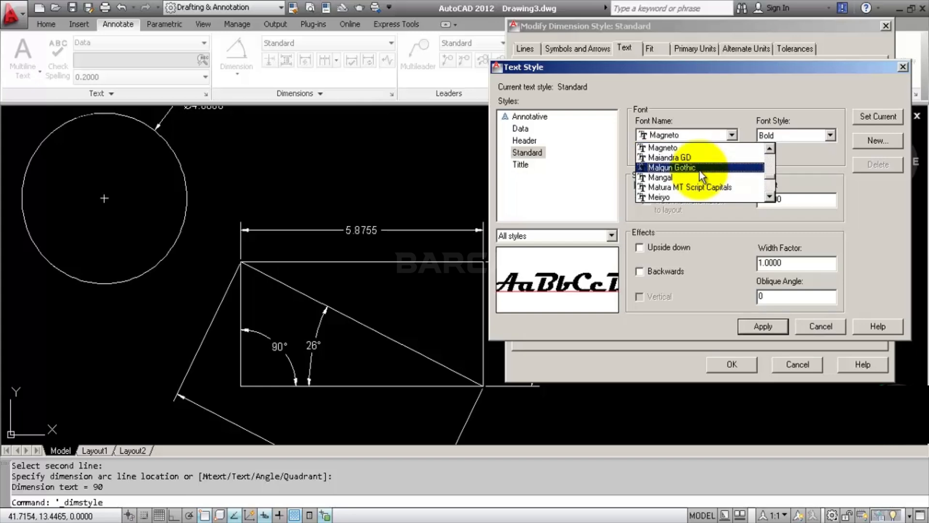
text(ro)
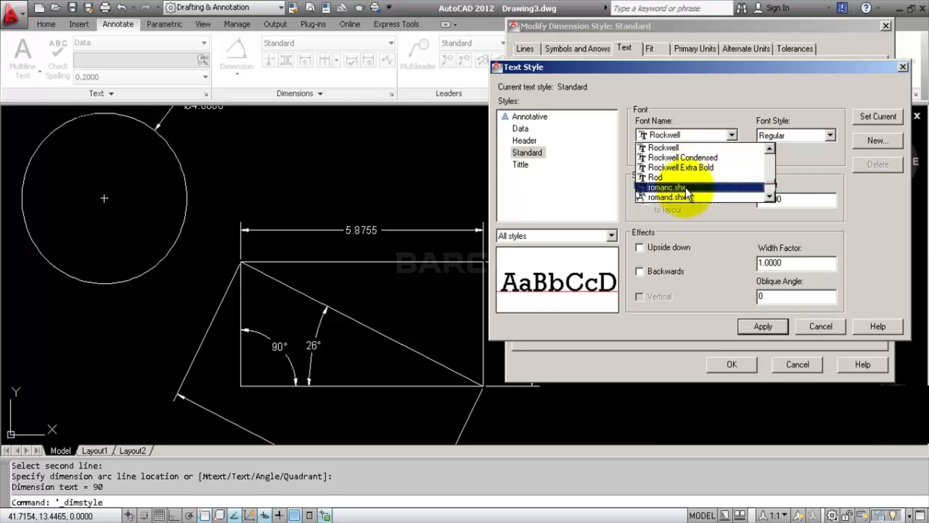
scroll(692, 190, down, 1)
click(700, 183)
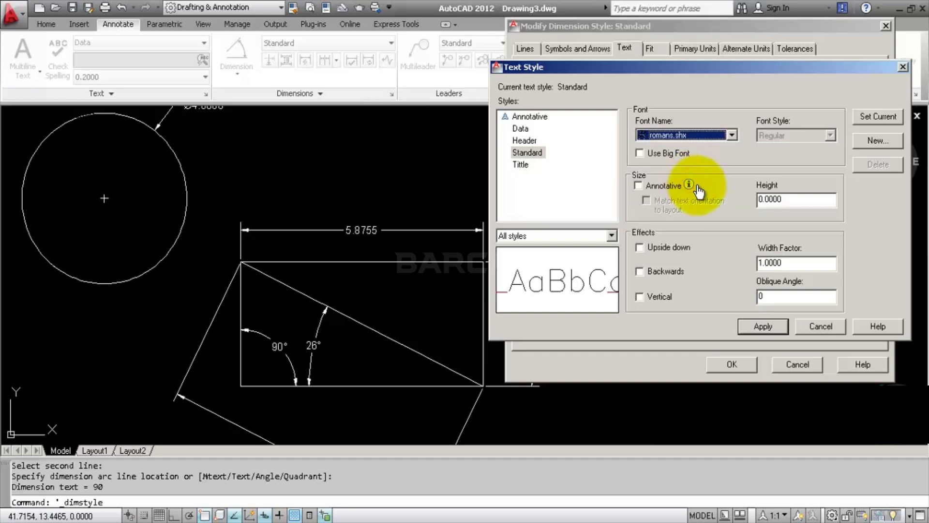
click(773, 328)
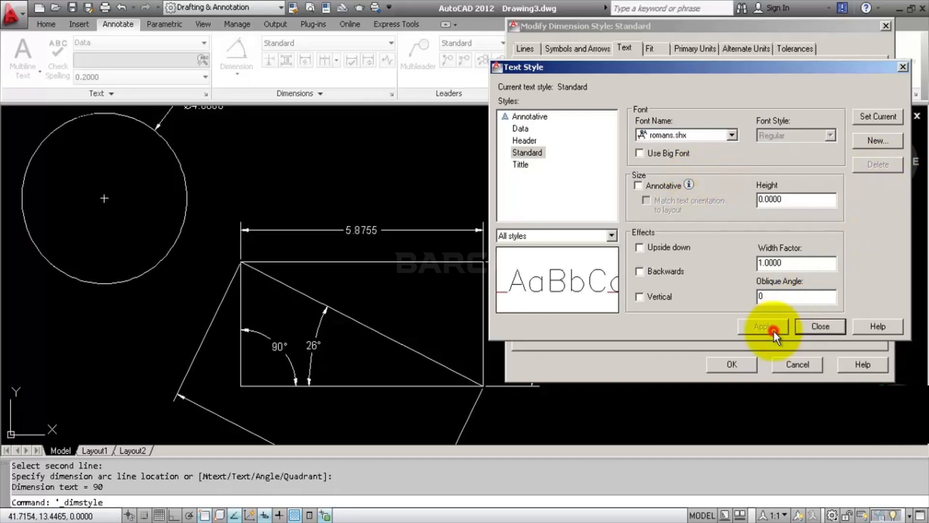
click(812, 330)
Step: Keep Standard as the dimension text style and set the text colour to Green
click(676, 84)
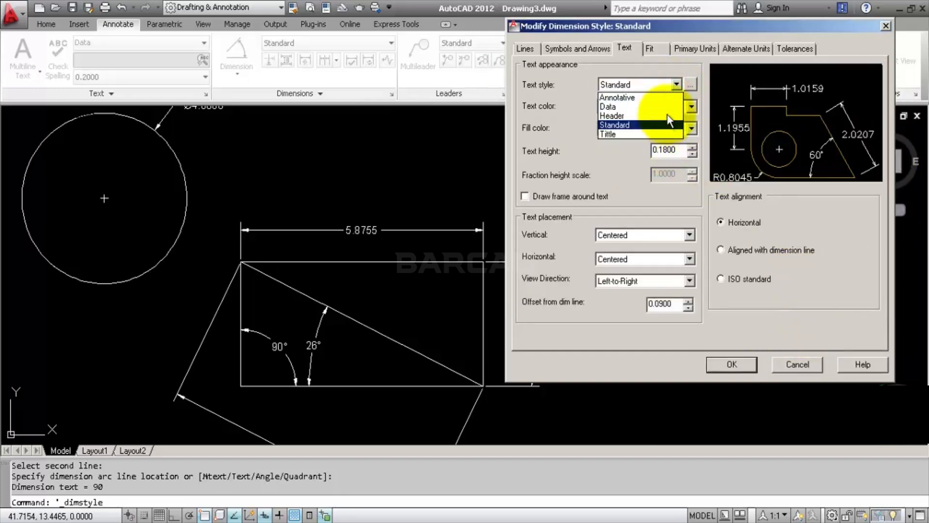
click(677, 84)
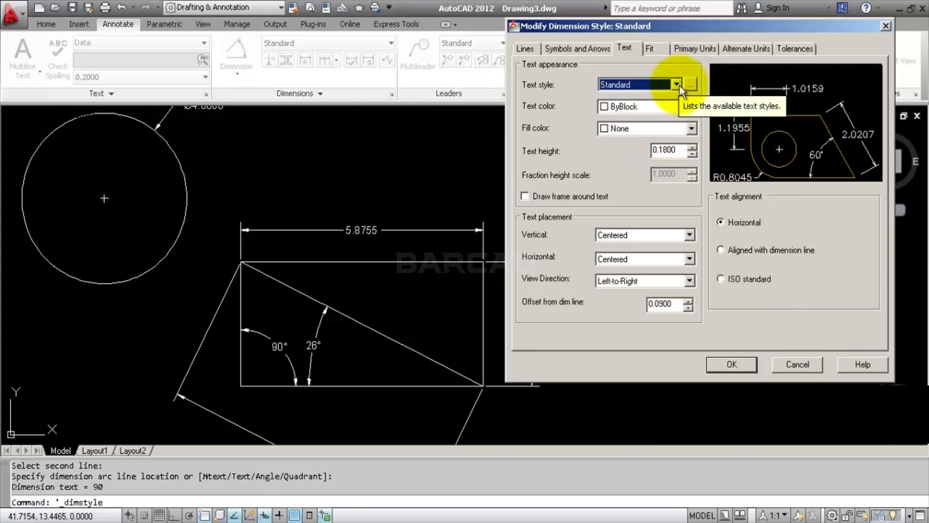
click(676, 106)
click(663, 170)
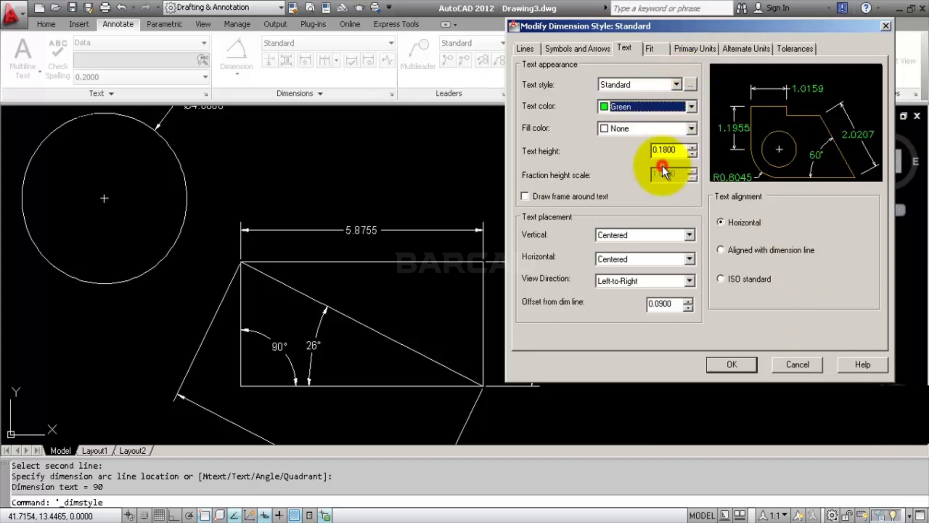
Step: Set the dimension text colour to Yellow, trying ByLayer before it
click(676, 106)
click(672, 118)
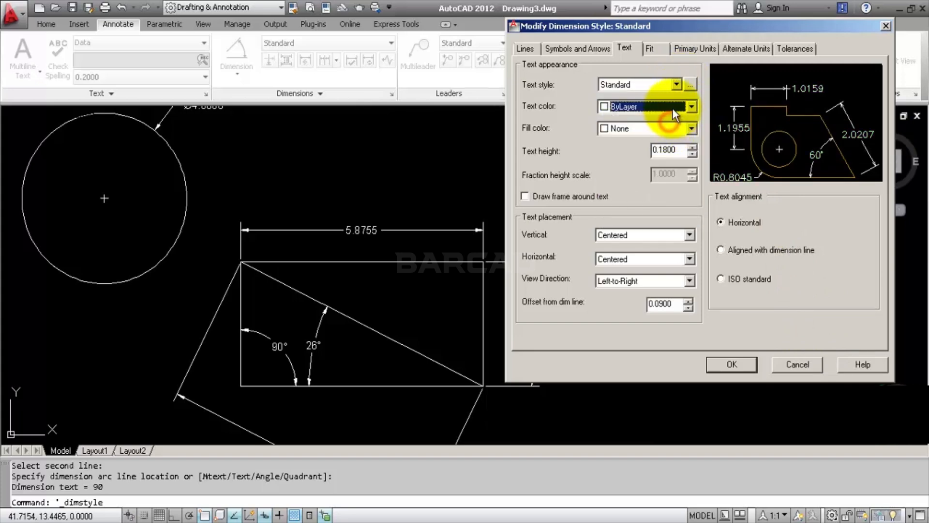
click(673, 109)
click(651, 152)
Step: Try a Red fill colour behind the dimension text and return the fill to None
click(640, 128)
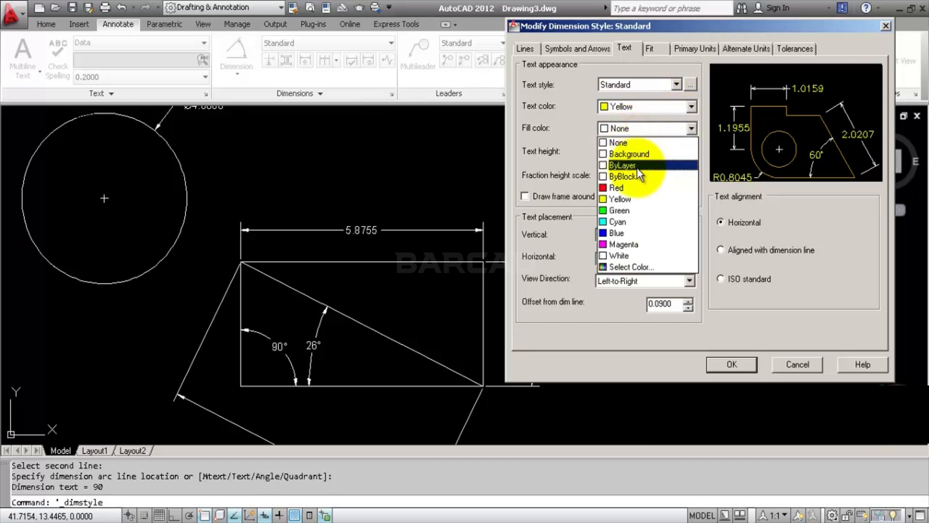
click(637, 189)
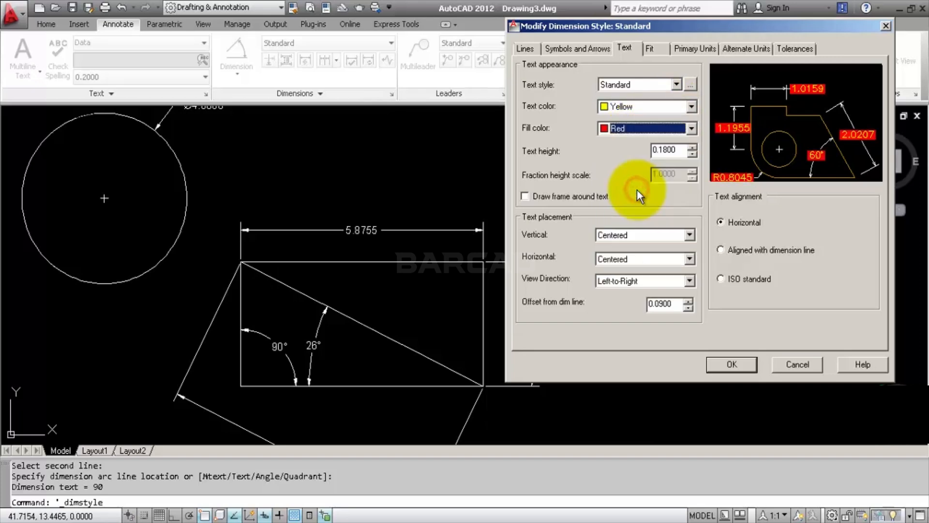
click(655, 129)
click(644, 140)
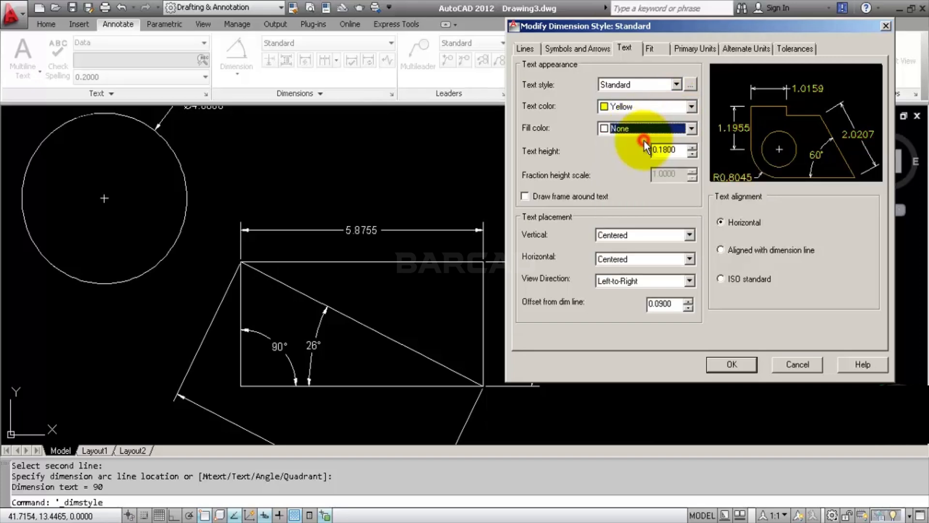
Step: Set the text height of the dimension style to 0.2, keeping the fill colour at None
double_click(682, 151)
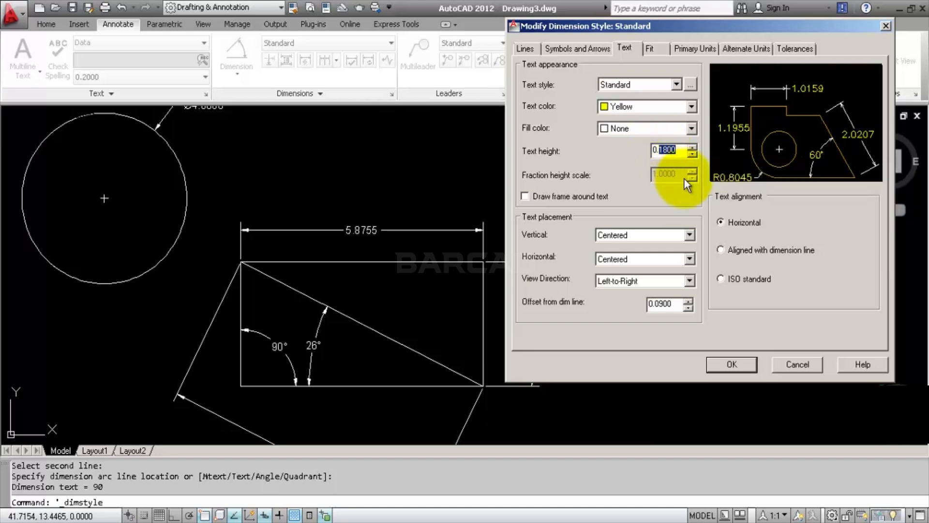
text(2)
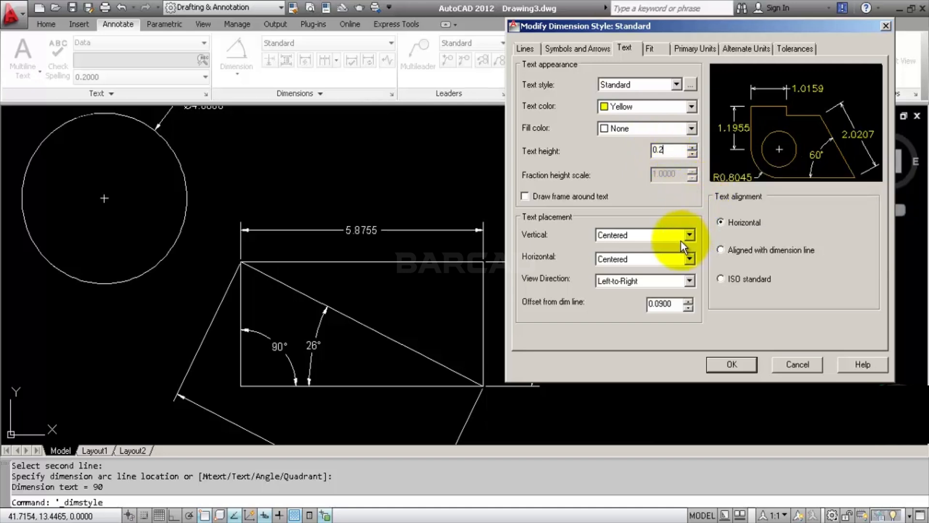
click(675, 129)
click(676, 129)
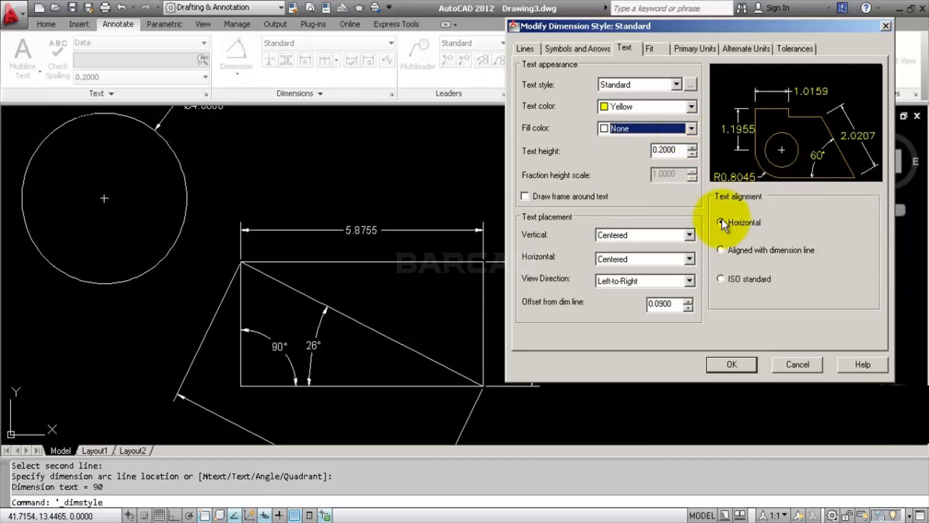
Step: Try the Above, Outside, JIS and Below vertical placements for the dimension text and return to Centered
click(675, 235)
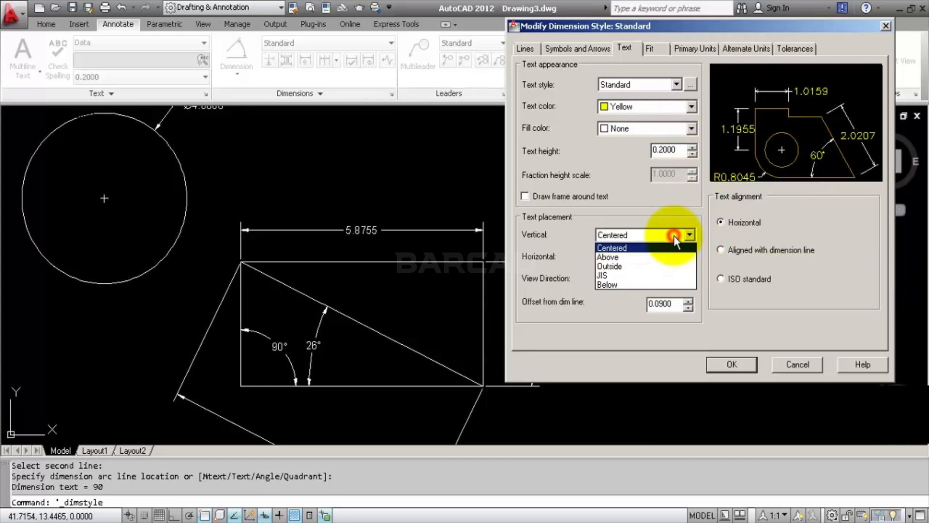
click(668, 258)
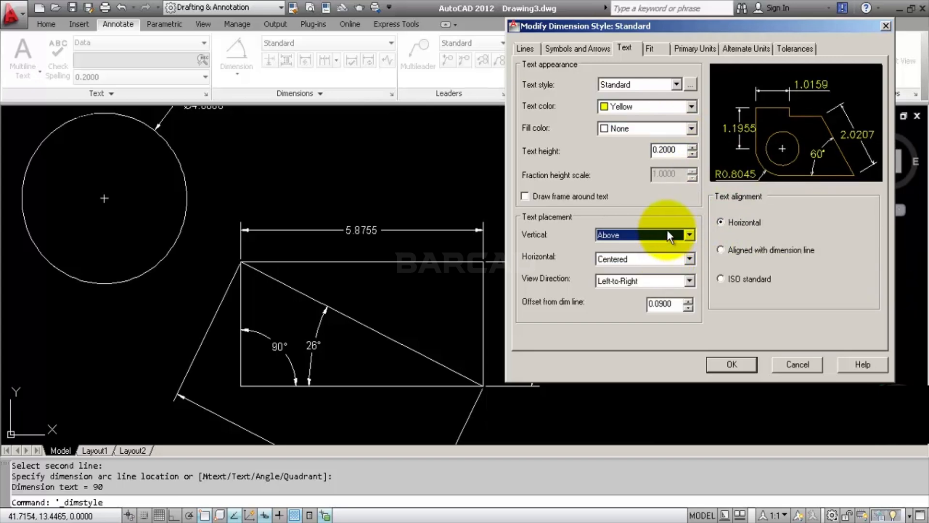
click(668, 234)
click(662, 265)
click(661, 233)
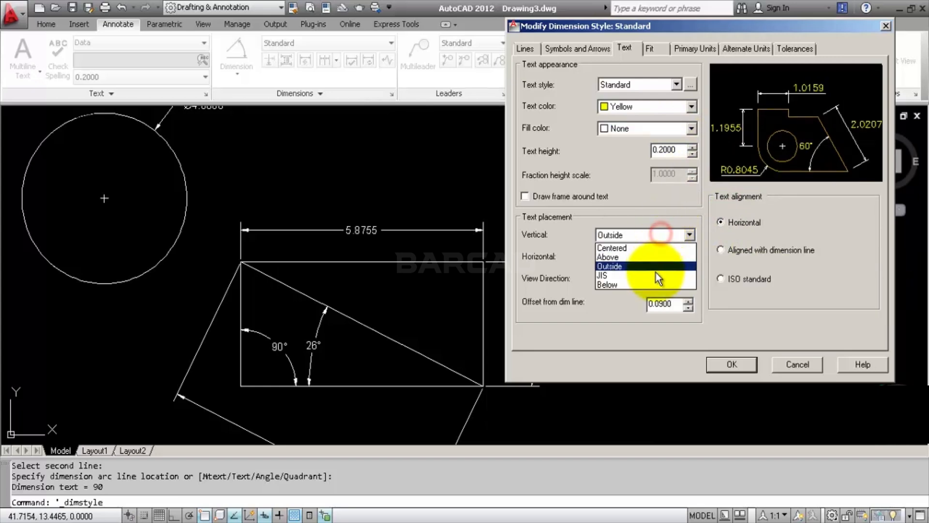
click(655, 275)
click(655, 237)
click(654, 286)
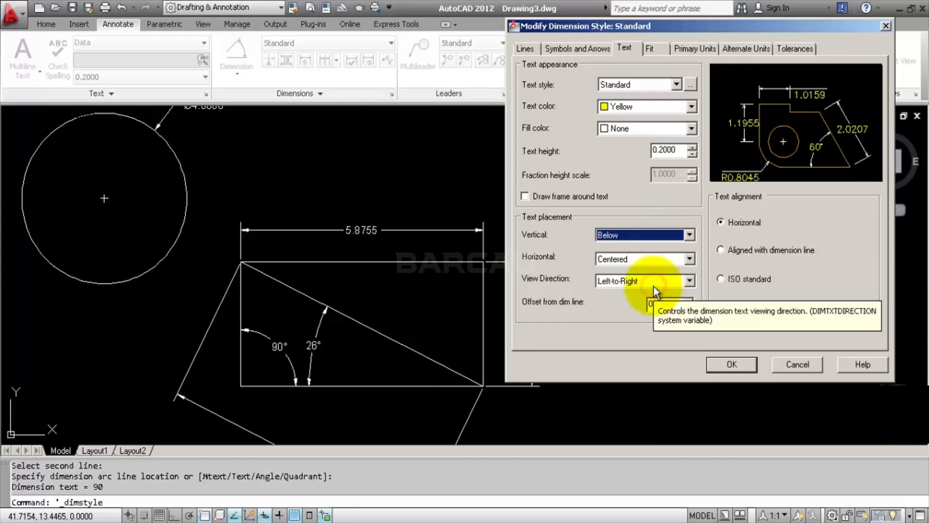
click(658, 236)
click(655, 258)
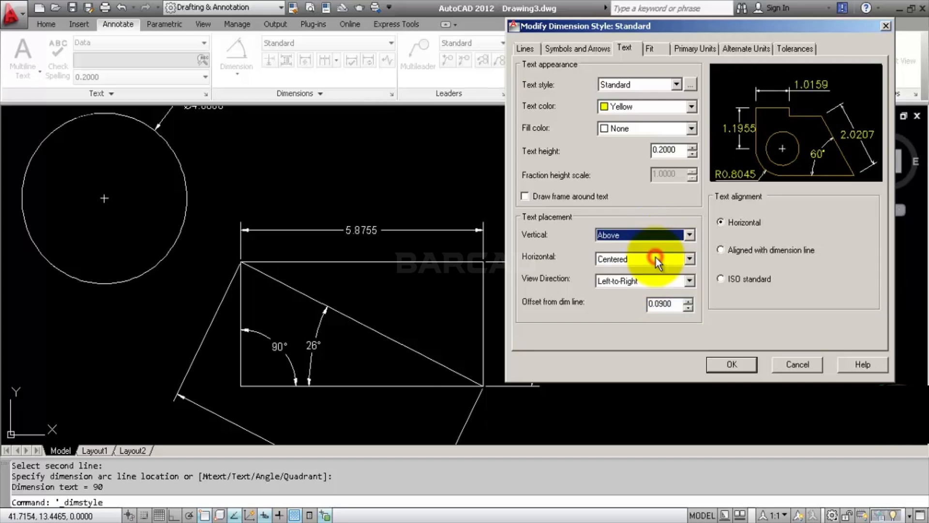
click(660, 235)
click(657, 249)
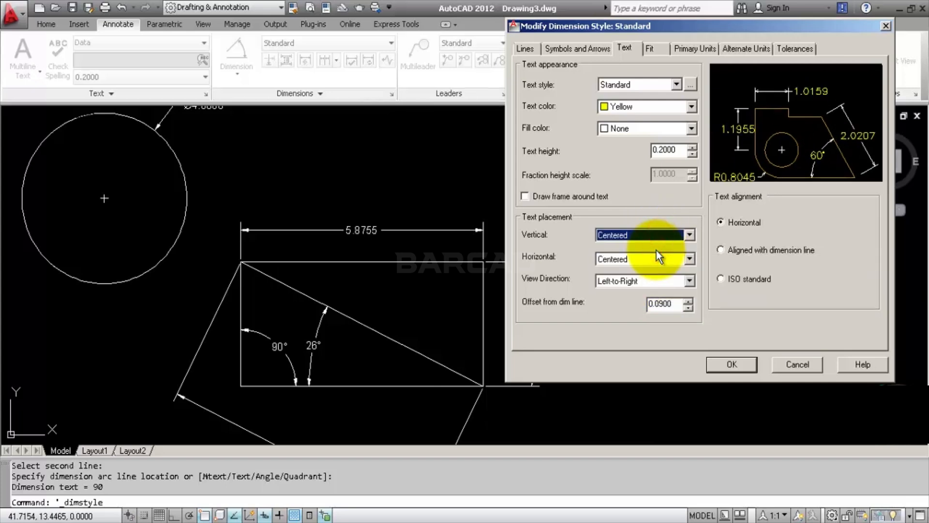
Step: Try the At Ext Line 1 horizontal placement for the dimension text and return to Centered
click(655, 264)
click(656, 280)
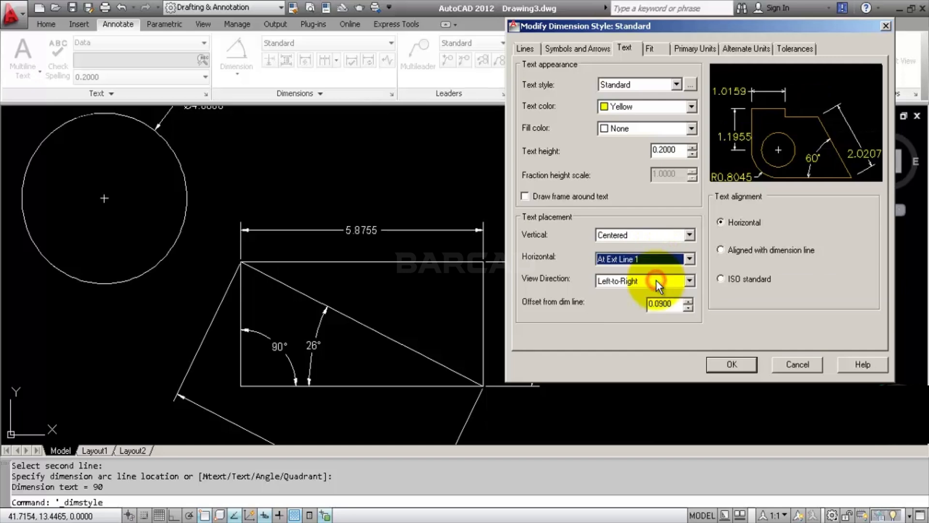
click(657, 264)
click(656, 267)
Step: Place the dimension text Above vertically and set its offset from the dimension line to 0.1
click(655, 235)
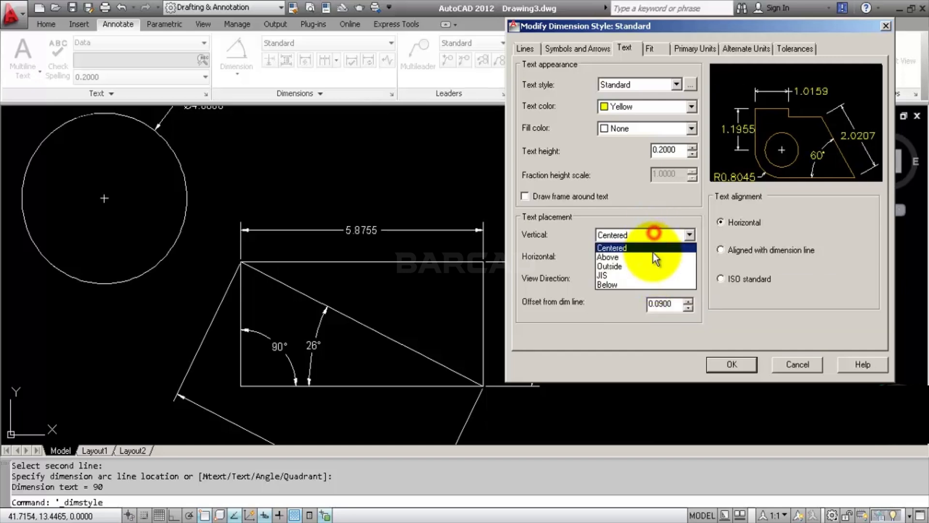
click(652, 260)
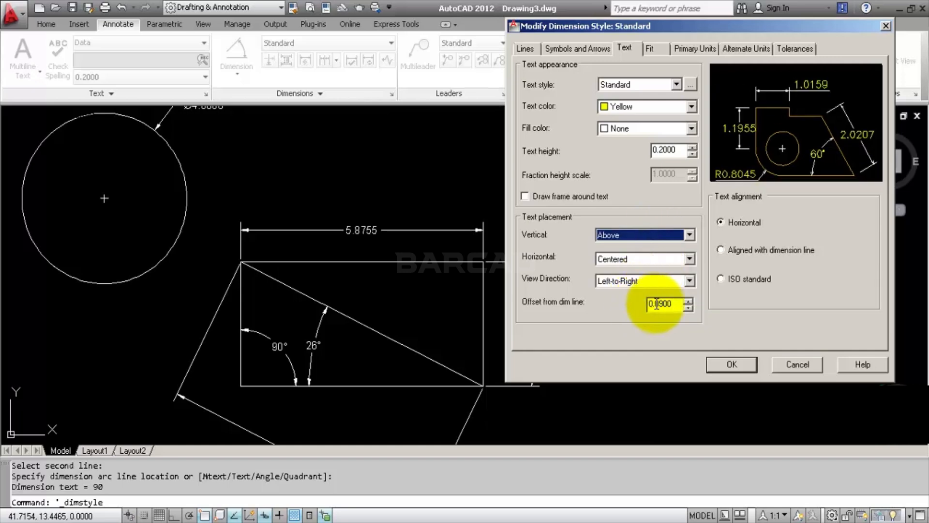
click(676, 306)
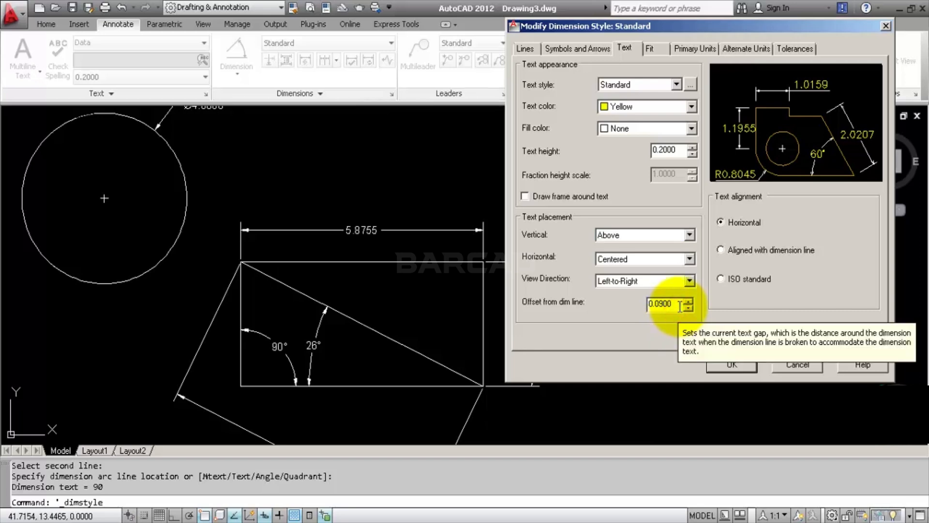
drag(679, 306, 656, 308)
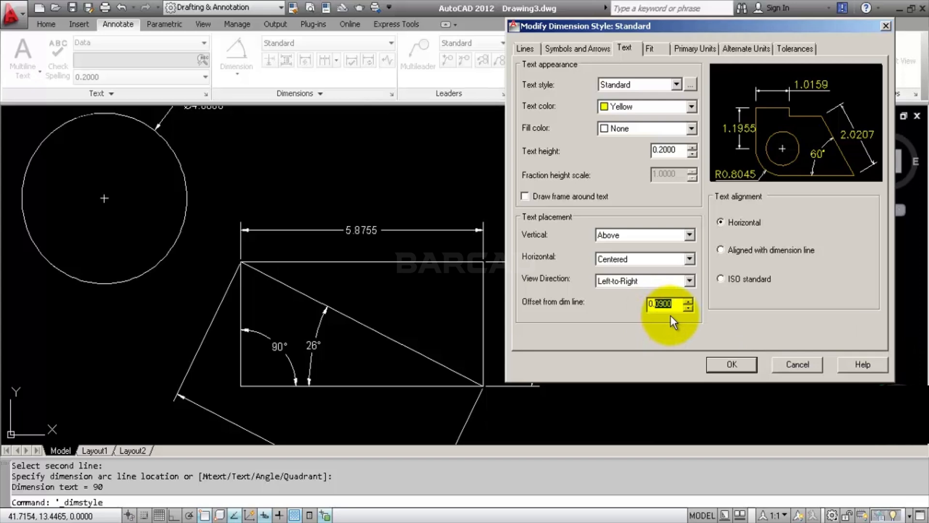
text(1)
key(shift+Tab)
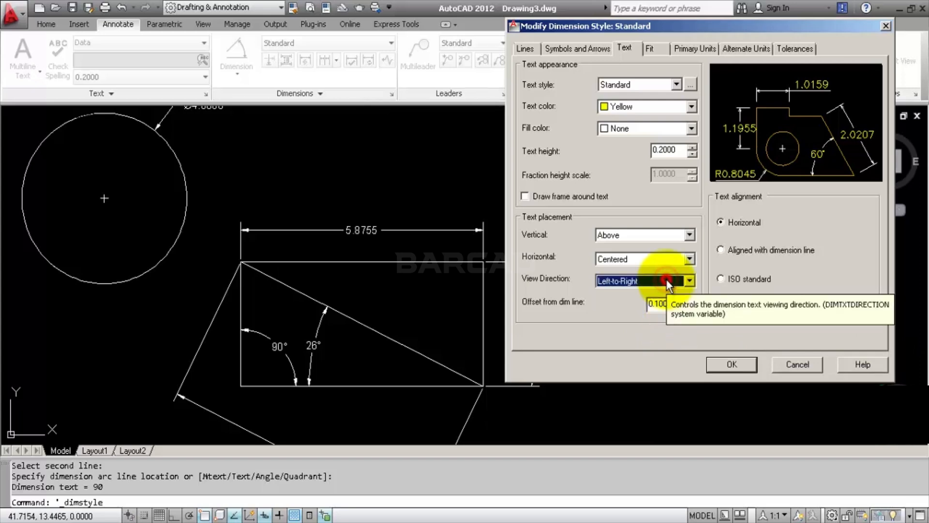
Step: Set the dimension text alignment to ISO standard and view the style's fit options
click(731, 250)
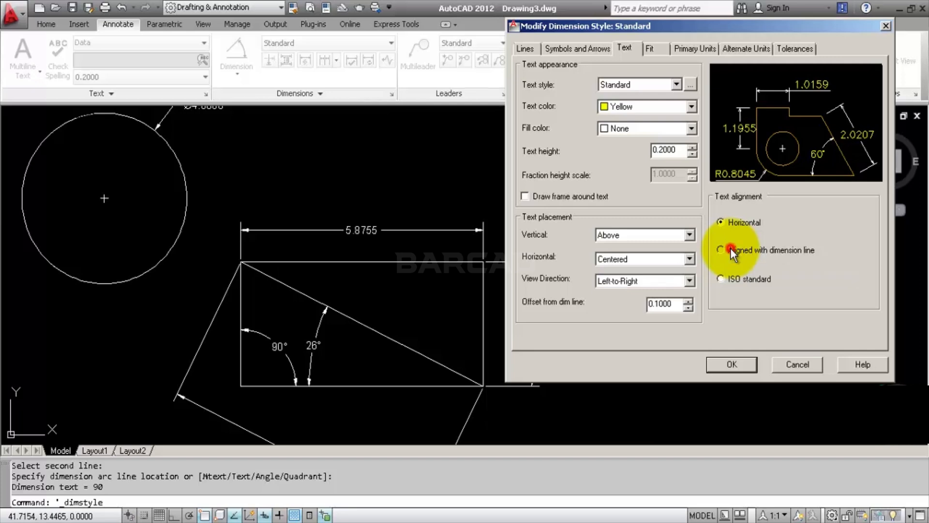
click(739, 283)
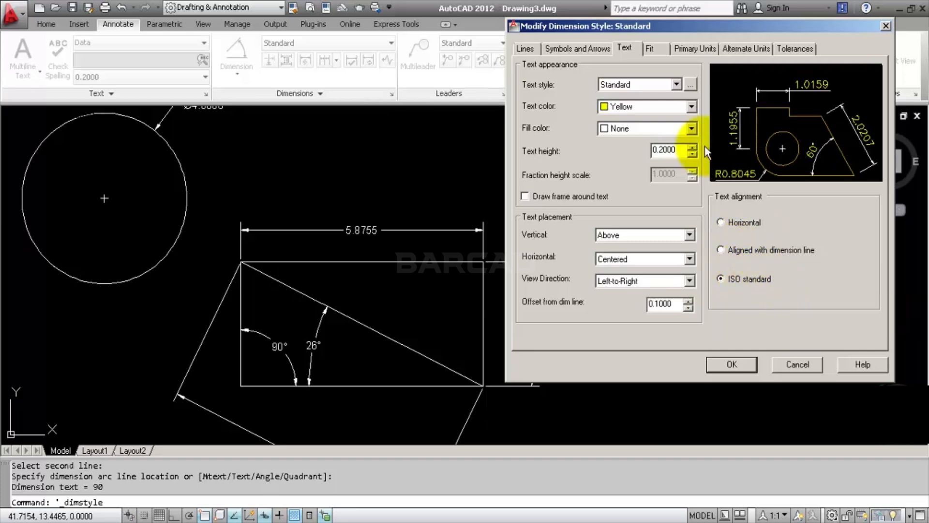
click(651, 49)
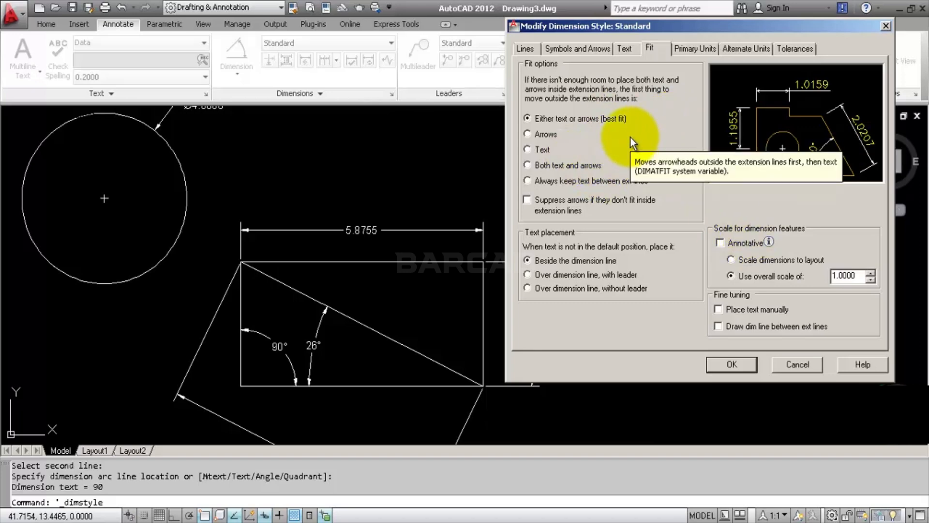
Step: Set the linear dimension precision of the primary units to 0, trying 0.0 and 0.00 before it
click(702, 50)
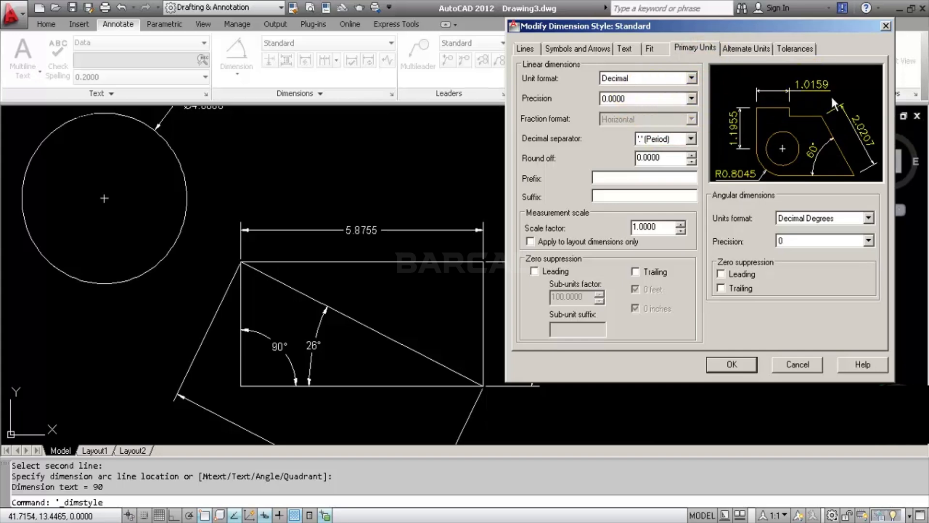
click(692, 98)
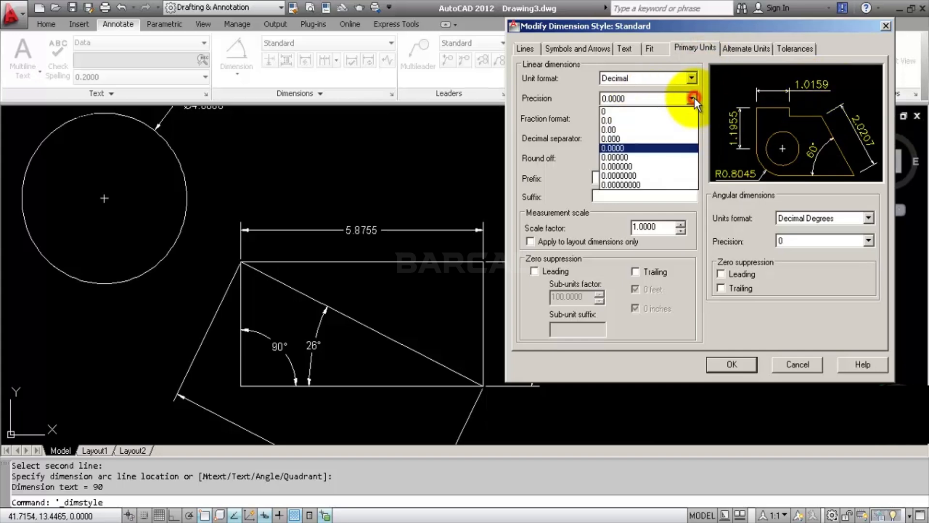
click(659, 122)
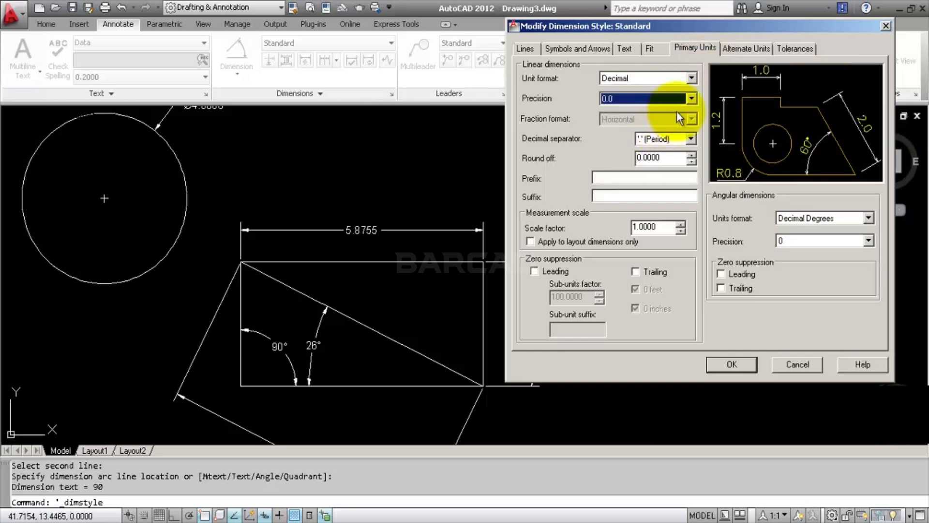
click(691, 102)
click(649, 129)
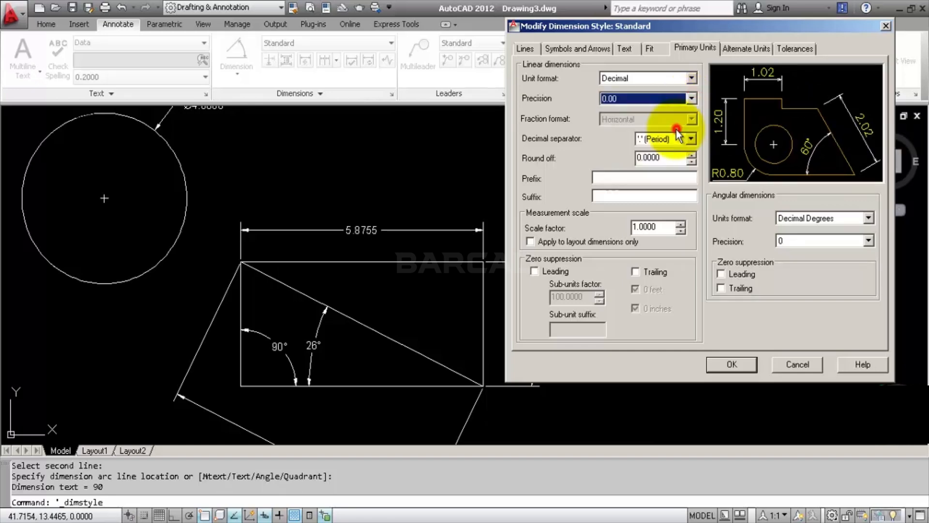
click(692, 99)
click(671, 111)
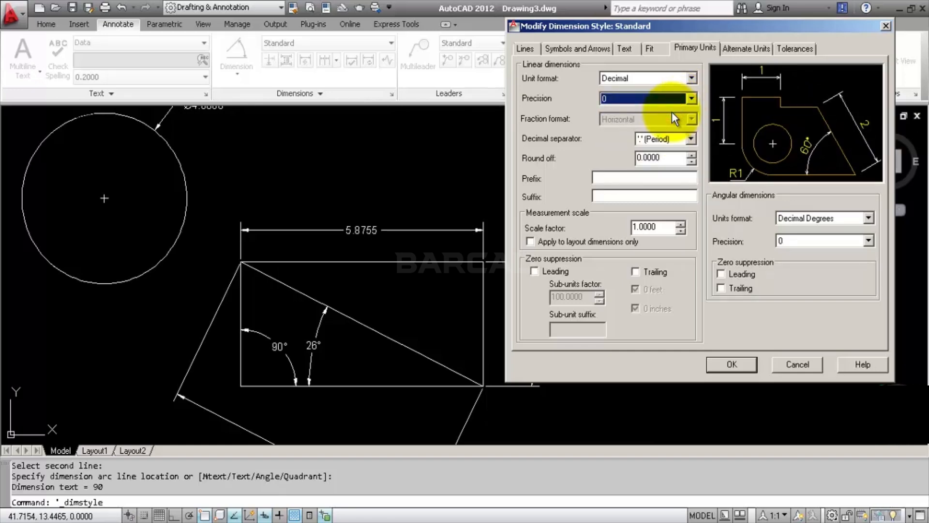
click(668, 227)
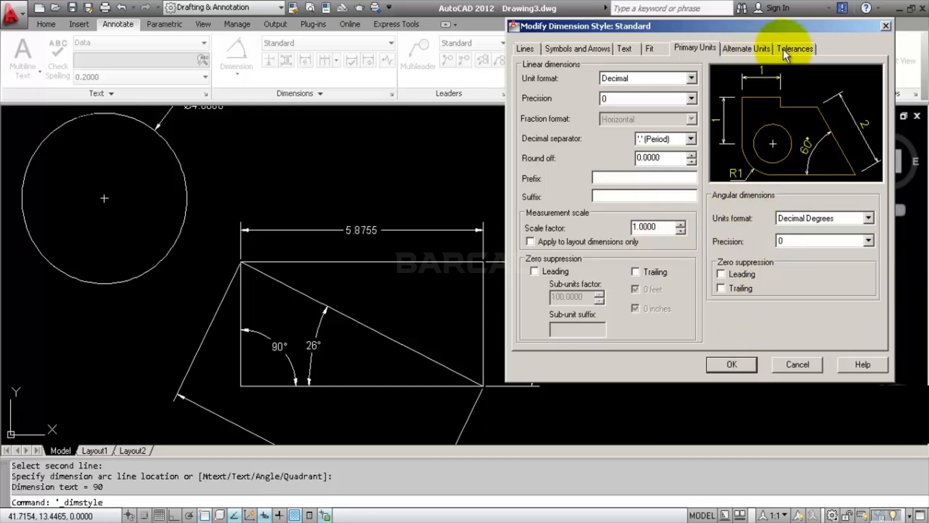
Step: Accept the dimension style changes, set Standard as the current dimension style and close the style manager
click(755, 49)
click(517, 48)
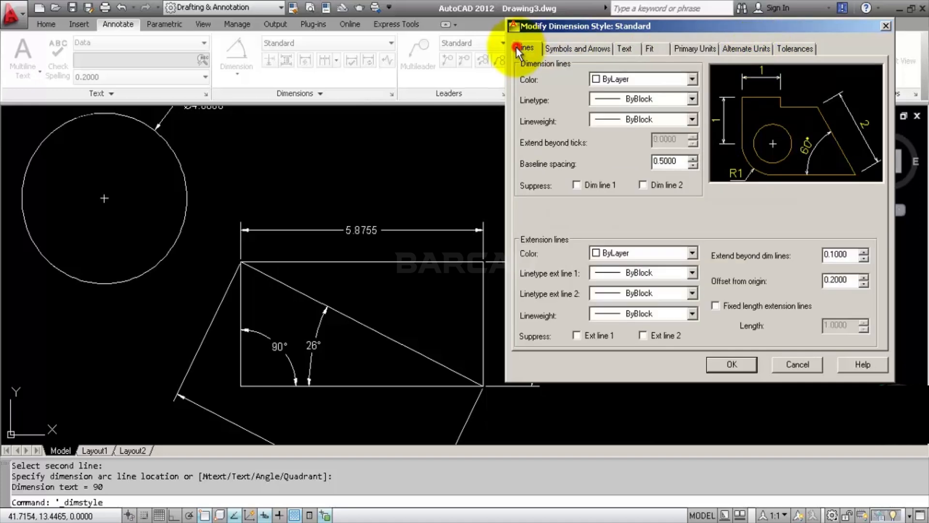
click(721, 364)
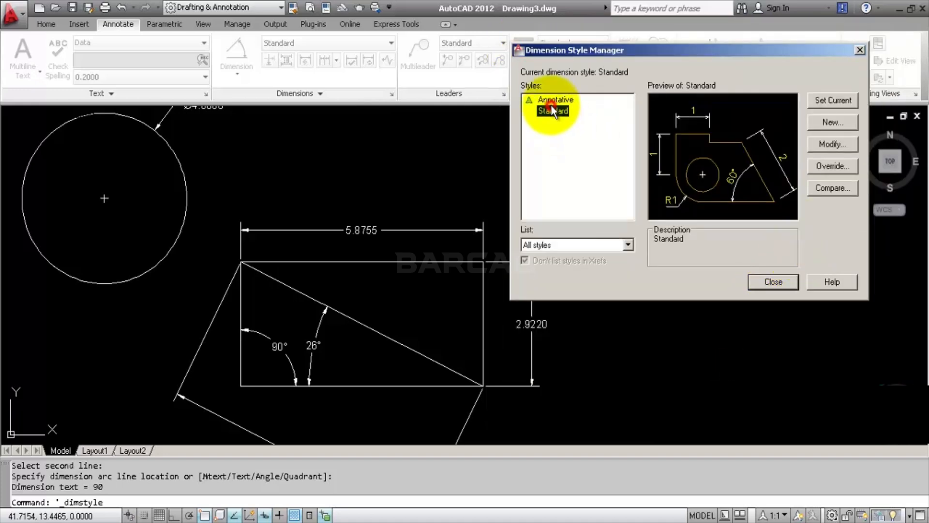
click(844, 105)
click(775, 283)
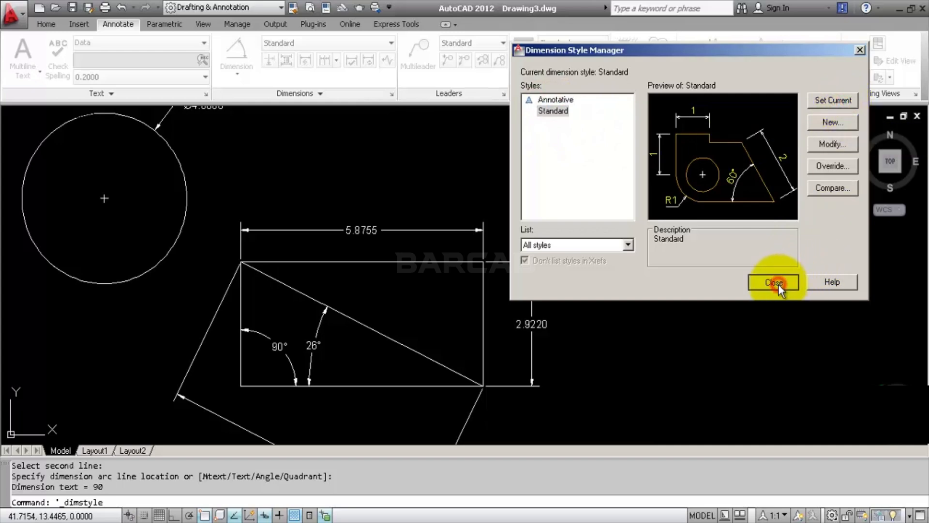
Step: Examine the restyled dimensions of the circle, the rectangle and its diagonal in the drawing
scroll(386, 287, down, 2)
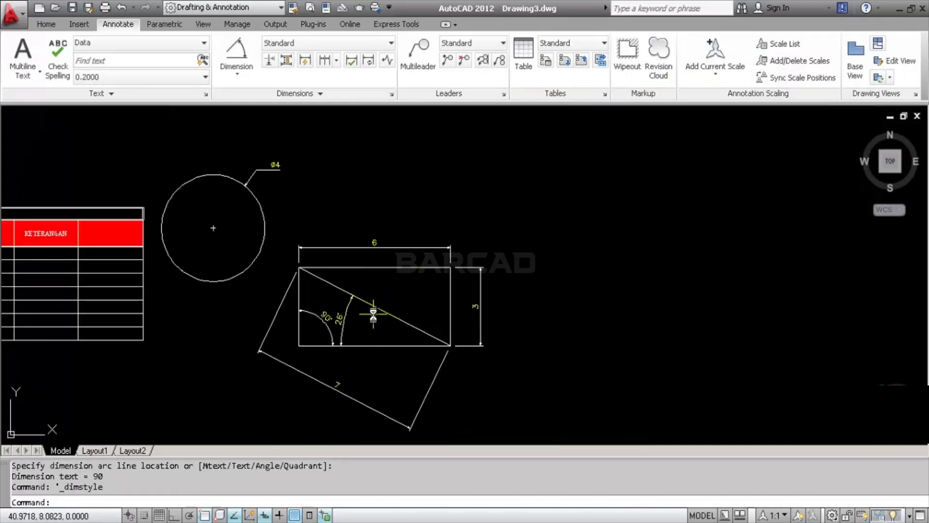
scroll(380, 316, up, 3)
scroll(436, 218, up, 2)
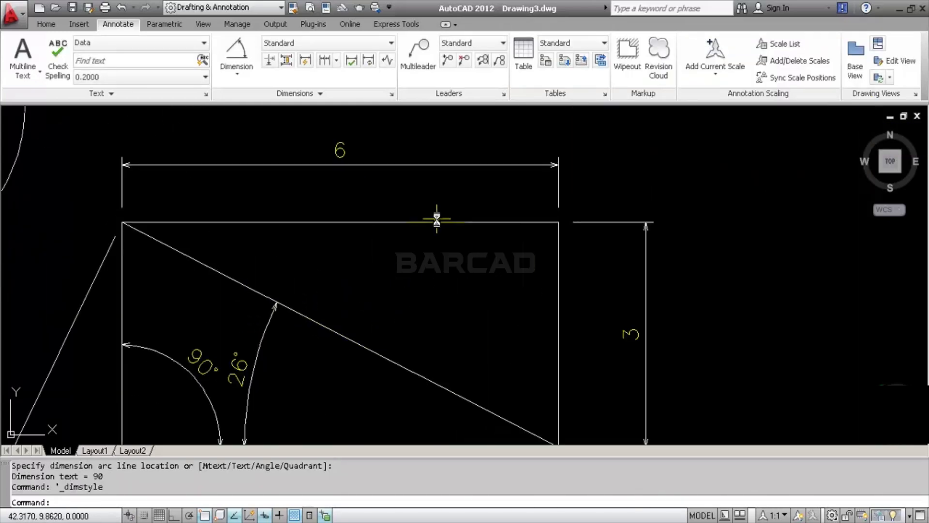
scroll(437, 219, down, 2)
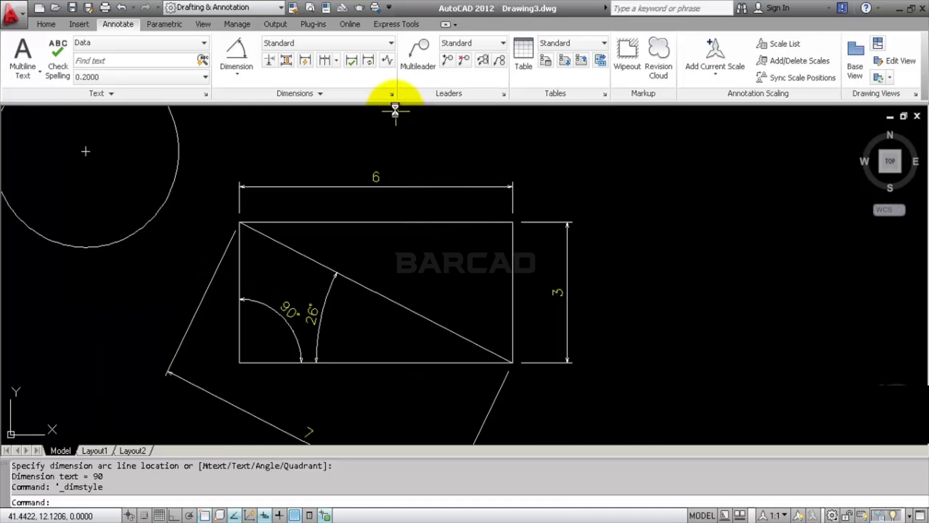
scroll(403, 210, up, 2)
scroll(403, 211, down, 3)
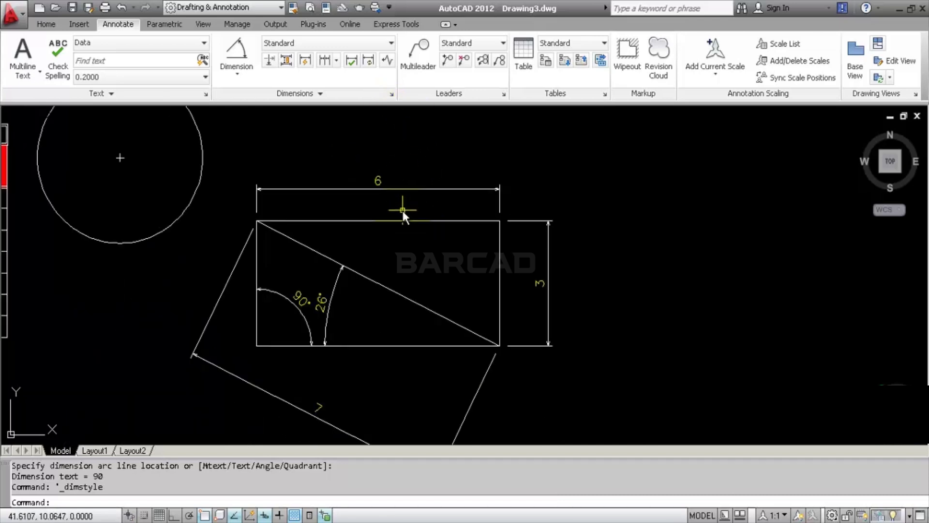
Step: Inspect the rectangle's linear, aligned and angular dimensions and the circle's diameter dimension at different magnifications
scroll(377, 210, up, 2)
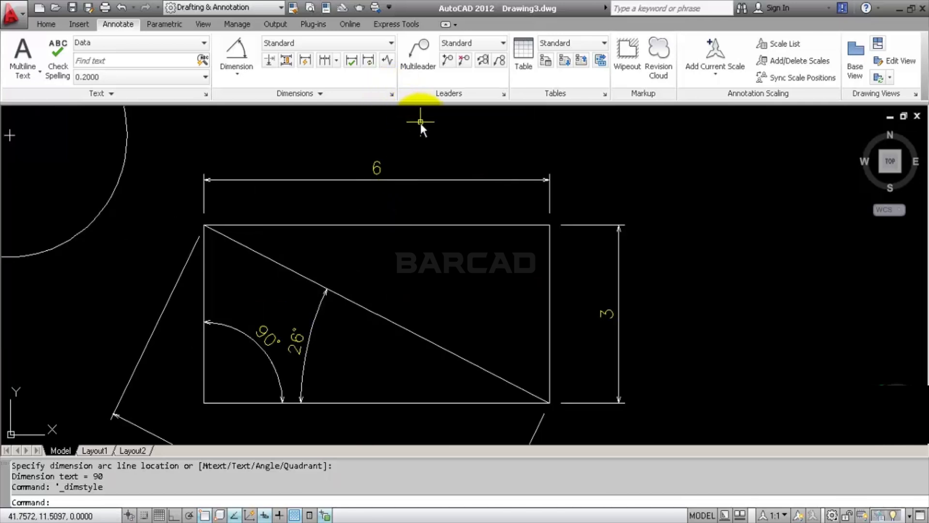
scroll(422, 124, down, 2)
middle_drag(421, 124, 498, 182)
scroll(513, 203, down, 2)
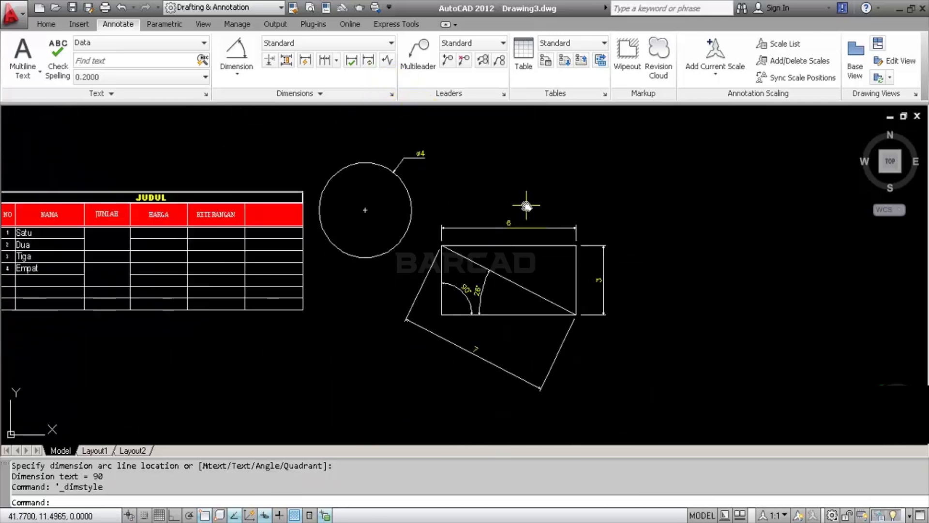
scroll(537, 209, up, 3)
middle_drag(539, 207, 423, 155)
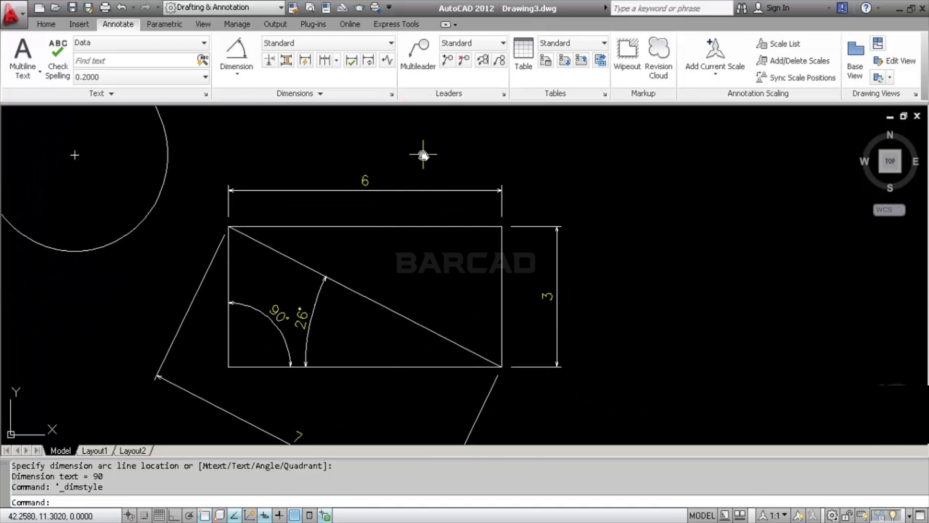
scroll(373, 263, down, 2)
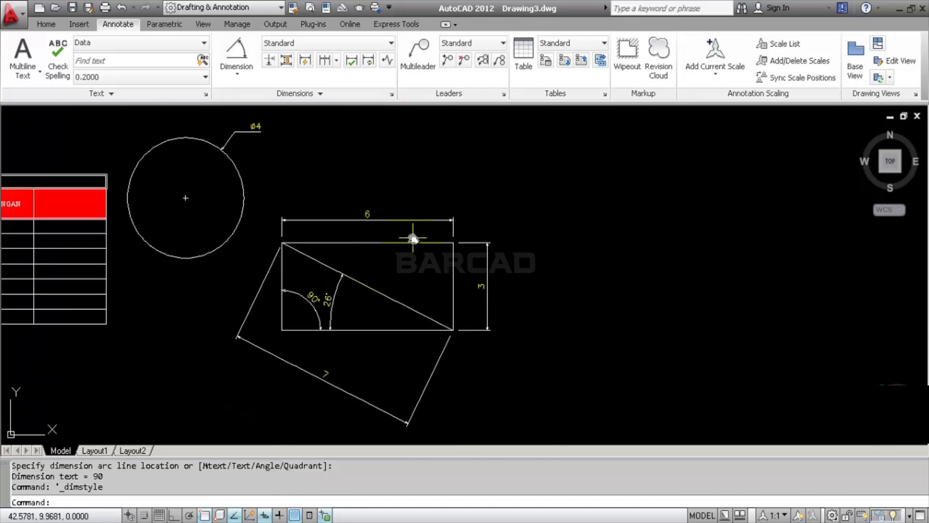
middle_drag(334, 179, 452, 221)
scroll(345, 181, up, 3)
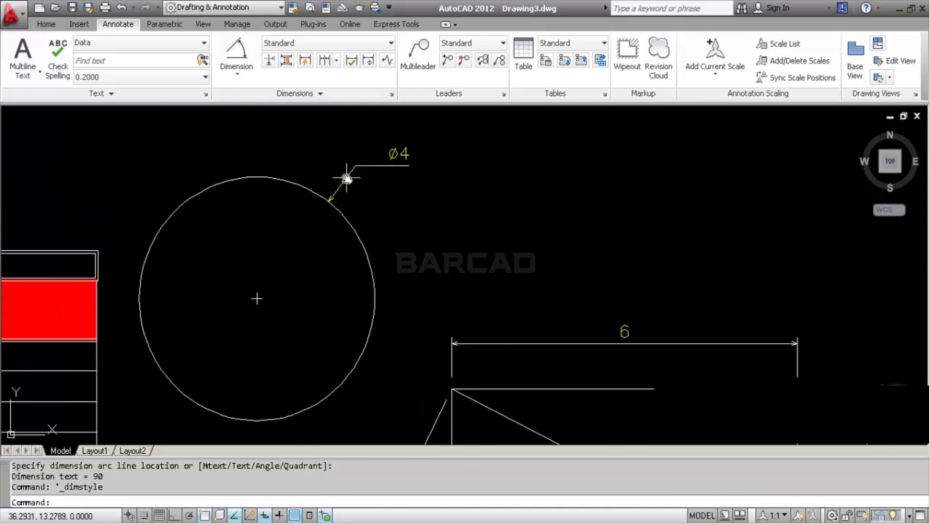
scroll(344, 182, down, 2)
scroll(333, 157, up, 4)
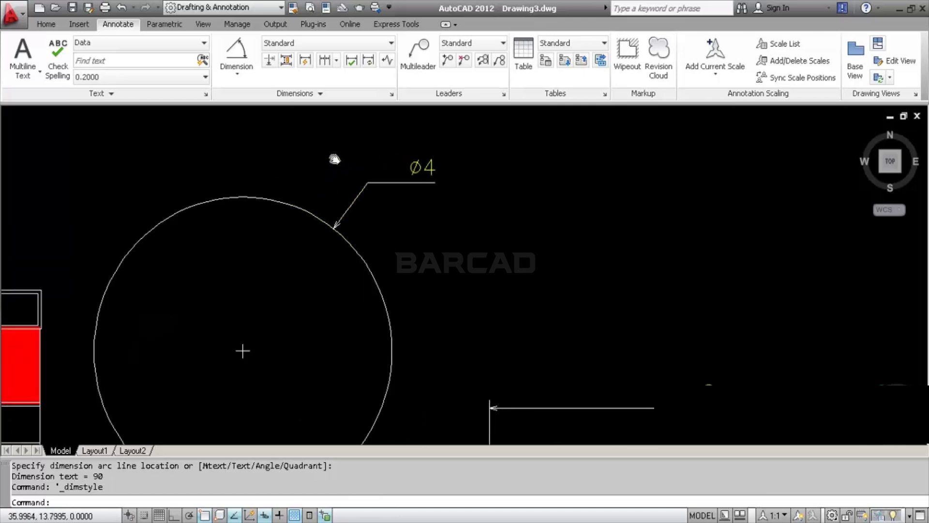
scroll(334, 158, down, 2)
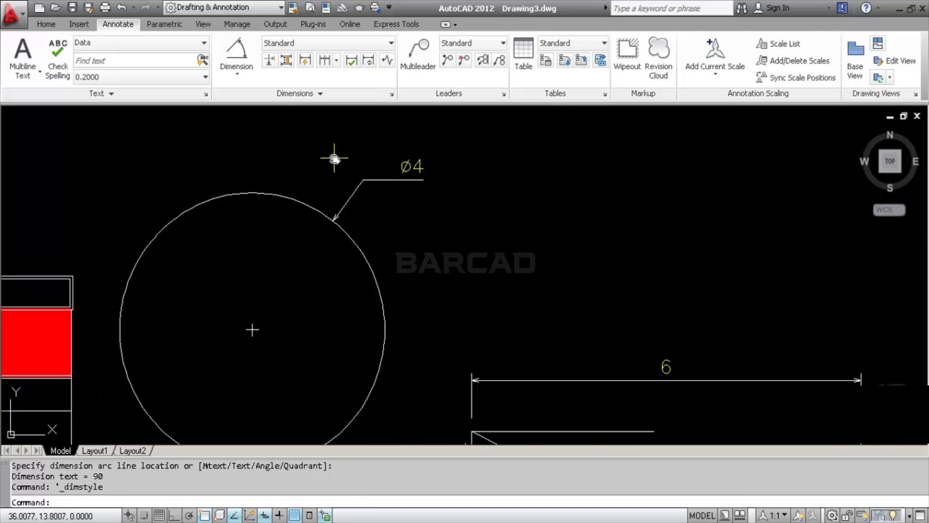
Step: Open the properties of the circle's diameter dimension and go to its tolerance settings
click(413, 166)
right_click(417, 166)
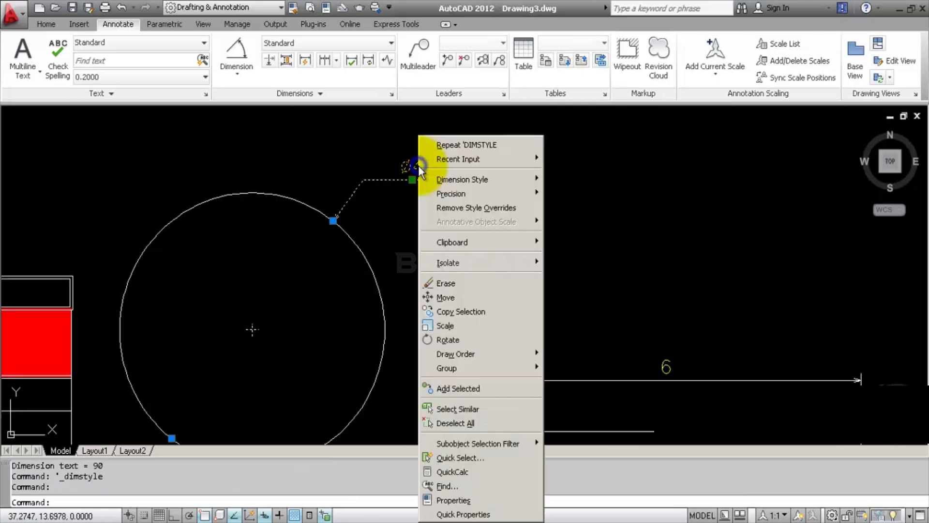
click(474, 500)
mouse_move(447, 242)
middle_down()
mouse_move(473, 223)
mouse_move(465, 255)
middle_up()
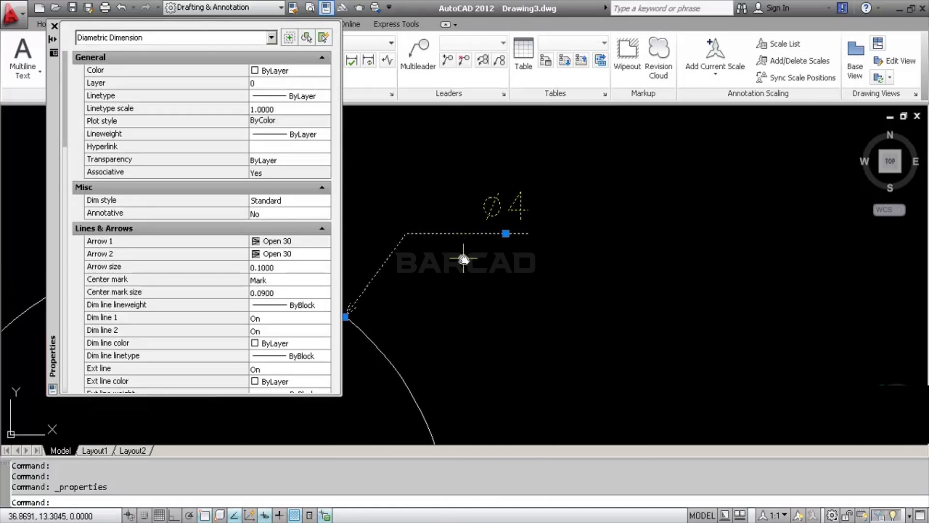
drag(66, 141, 65, 390)
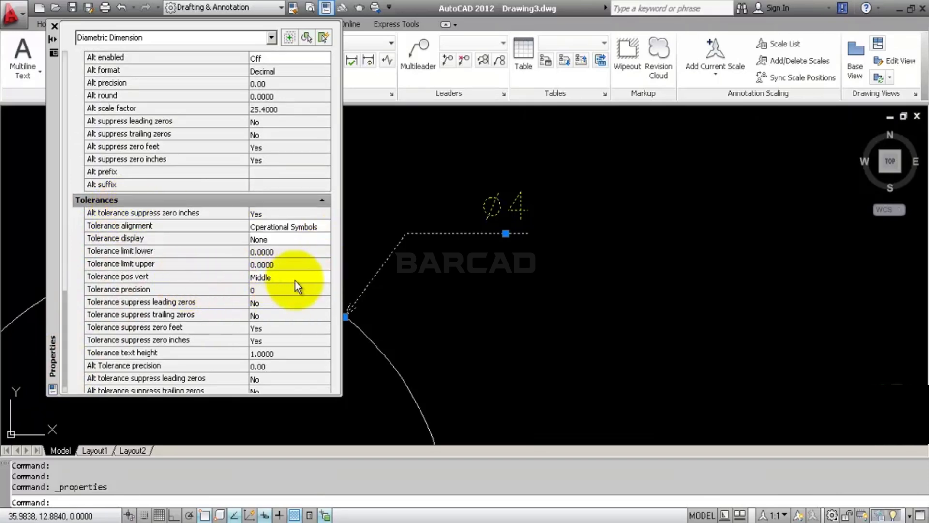
Step: Set the tolerance display of the circle's diameter dimension to Deviation, trying Symmetrical before it
click(295, 279)
click(309, 240)
click(309, 240)
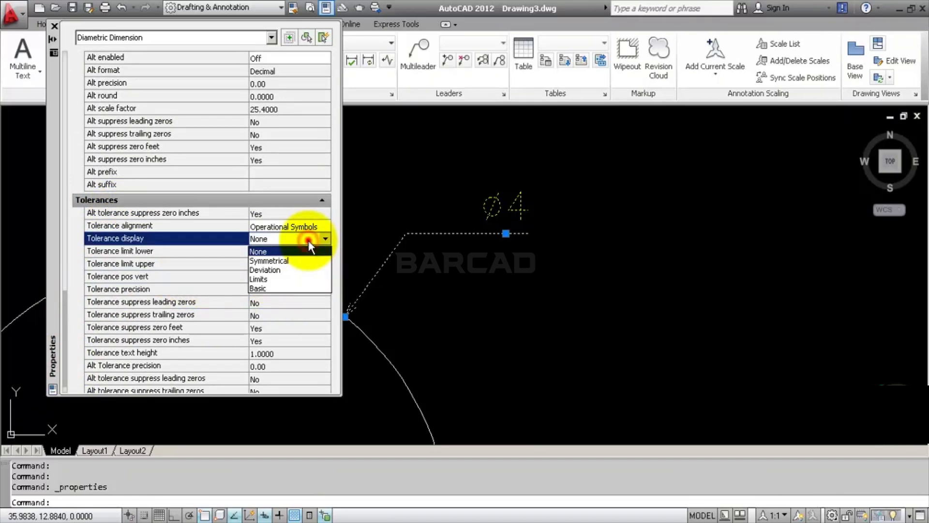
click(309, 264)
click(320, 241)
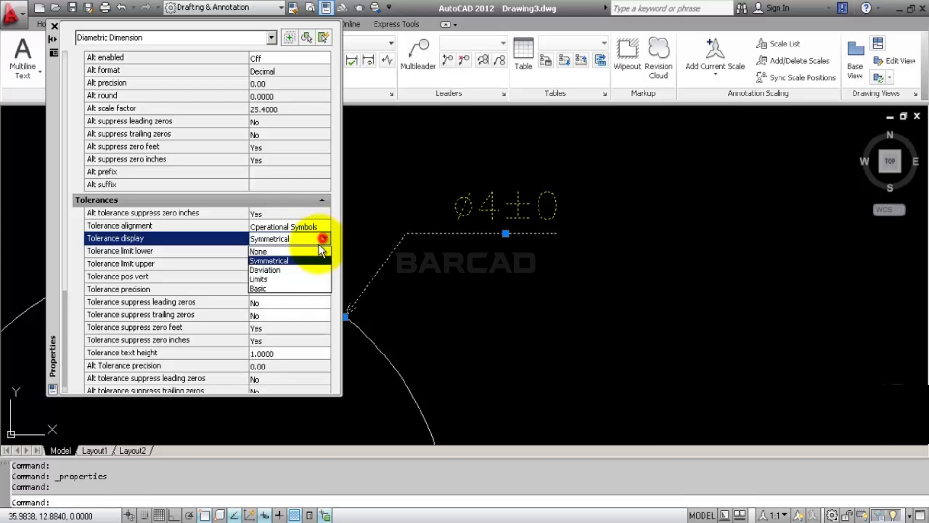
click(317, 269)
click(323, 240)
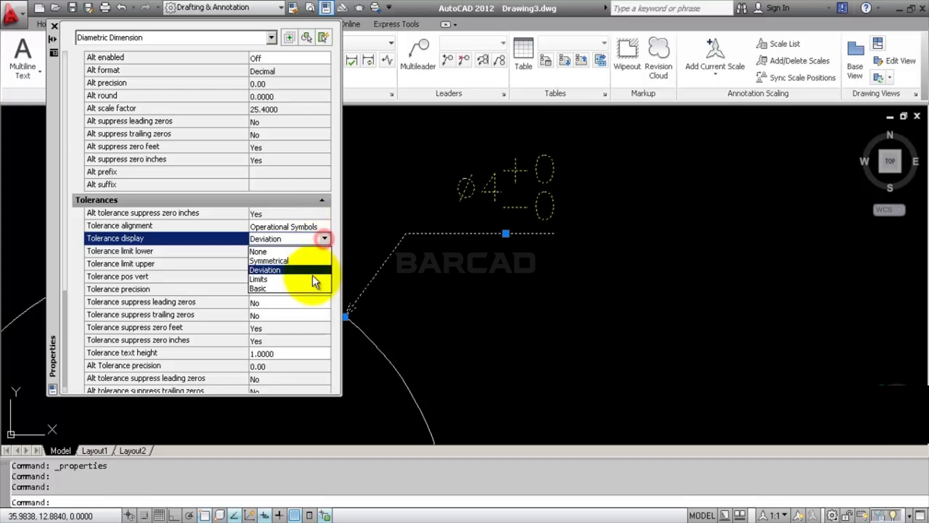
Step: Try the Limits and Basic tolerance displays on the circle's diameter dimension, then return to Deviation
click(312, 277)
click(323, 239)
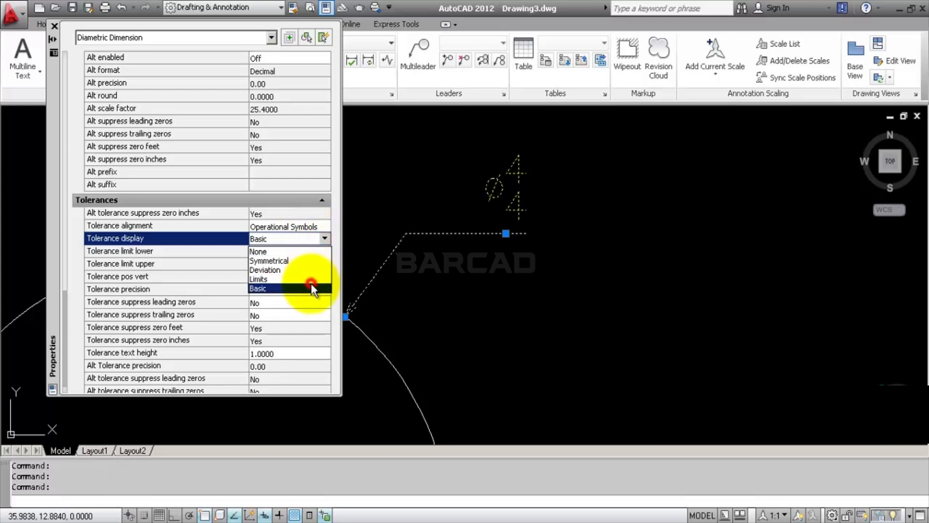
click(313, 293)
click(324, 241)
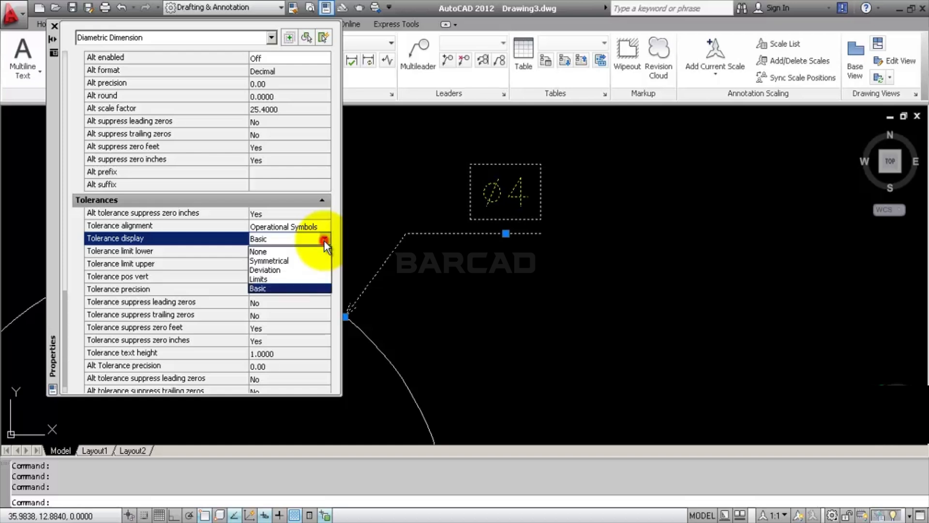
click(310, 269)
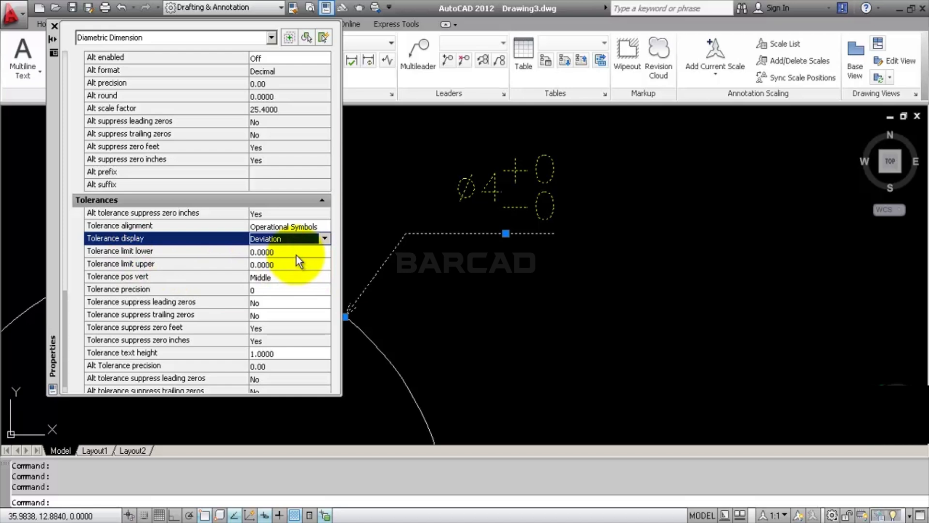
Step: Set the diameter dimension's lower tolerance limit to 0.05 and its upper tolerance limit to 0.01
click(296, 255)
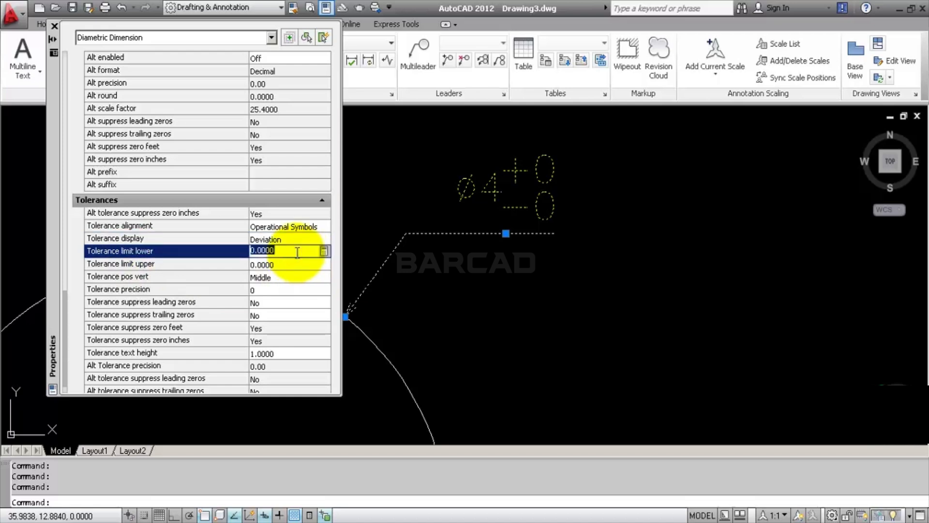
text(.05)
click(286, 264)
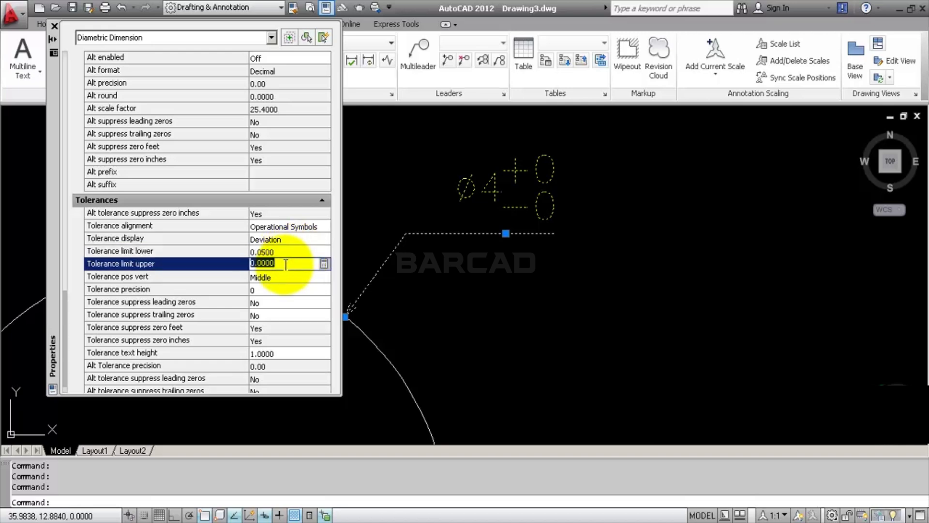
text(.01)
click(291, 251)
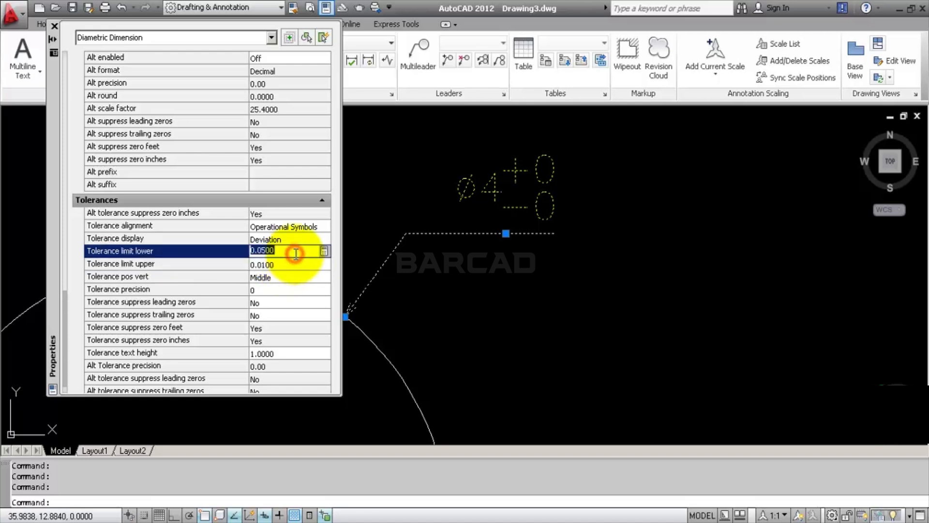
Step: Set the diameter dimension's tolerance precision to two decimal places (0.00)
click(280, 292)
click(278, 291)
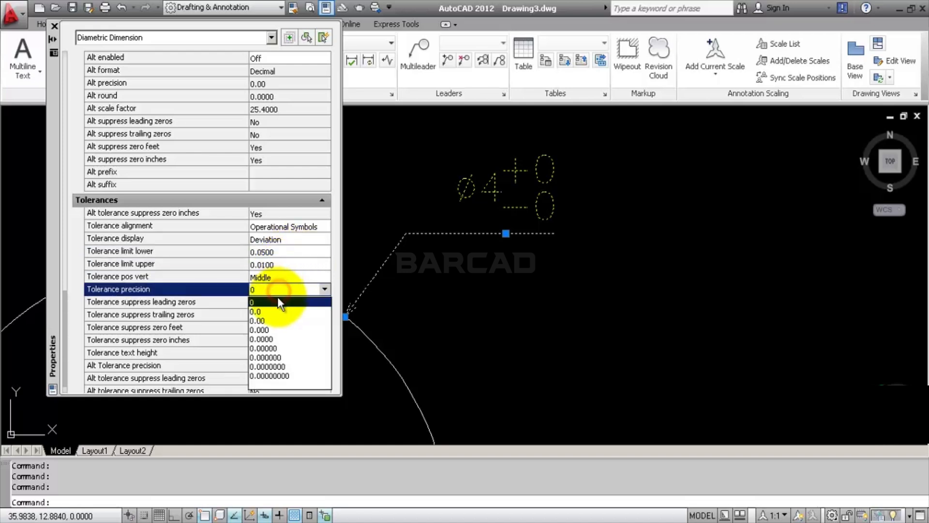
click(278, 322)
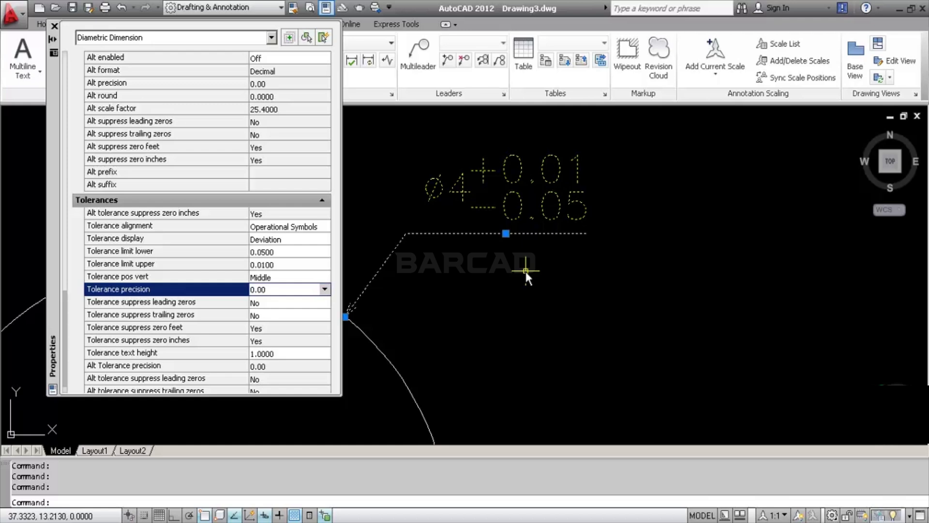
click(333, 256)
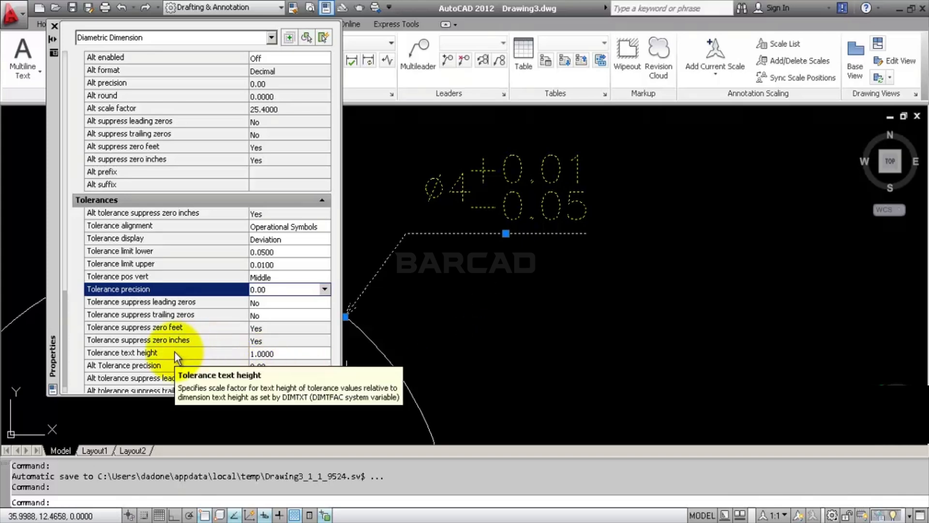
Step: Set the tolerance text height of the diameter dimension to 0.8
click(281, 356)
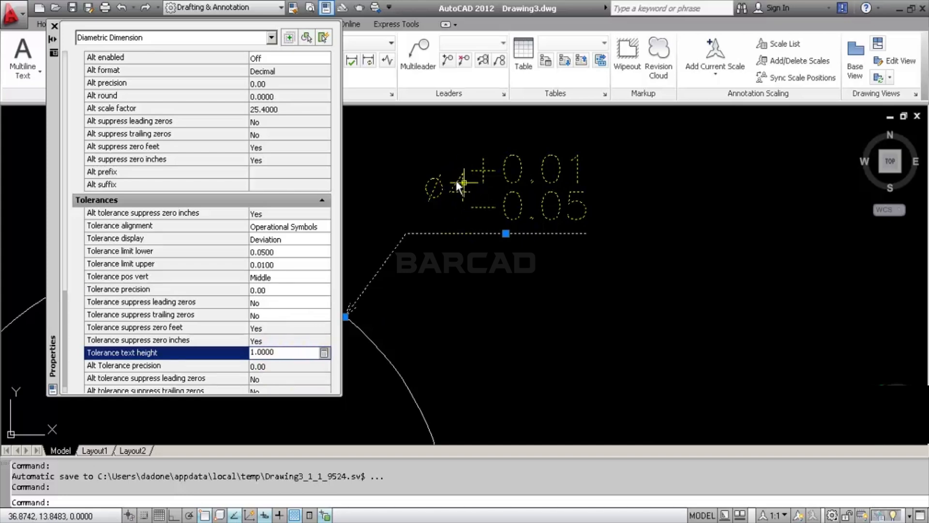
click(295, 355)
text(.8)
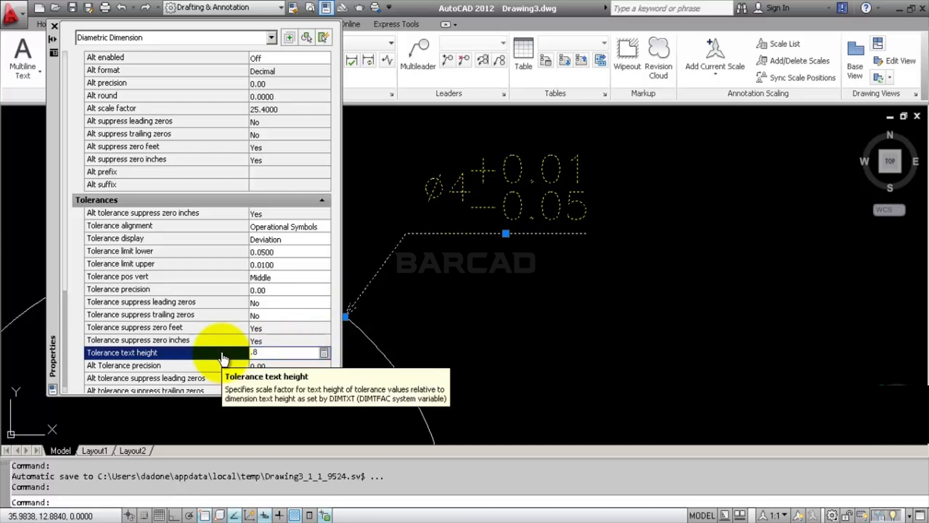
click(304, 343)
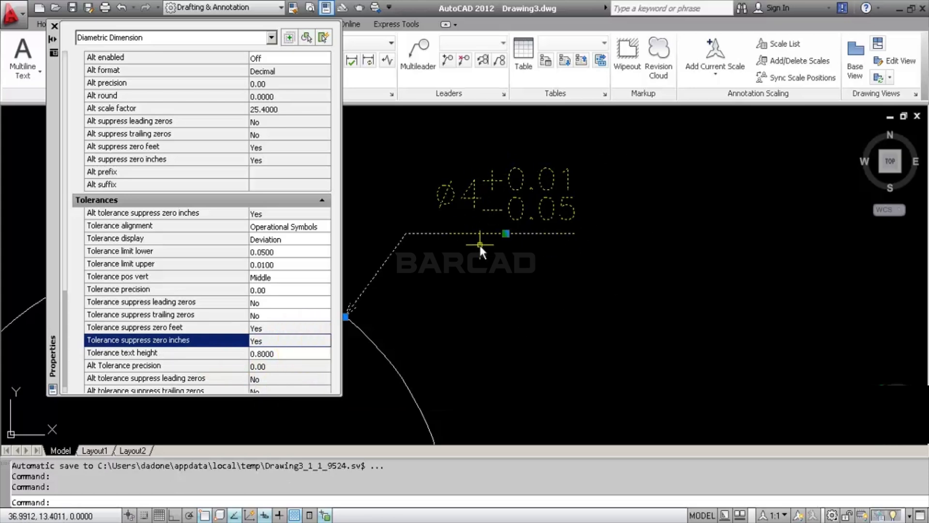
Step: Deselect the circle's diameter dimension and close the Properties palette
key(Escape)
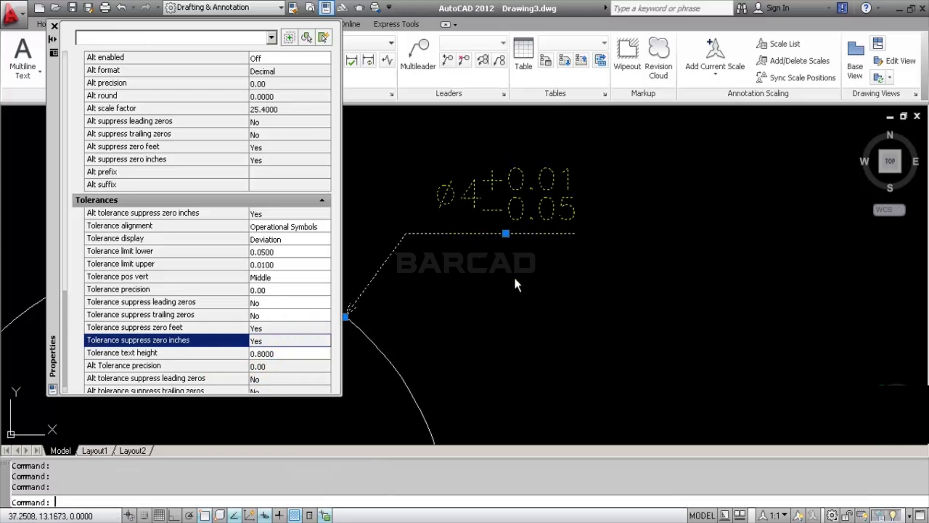
scroll(519, 263, down, 2)
scroll(519, 263, down, 2)
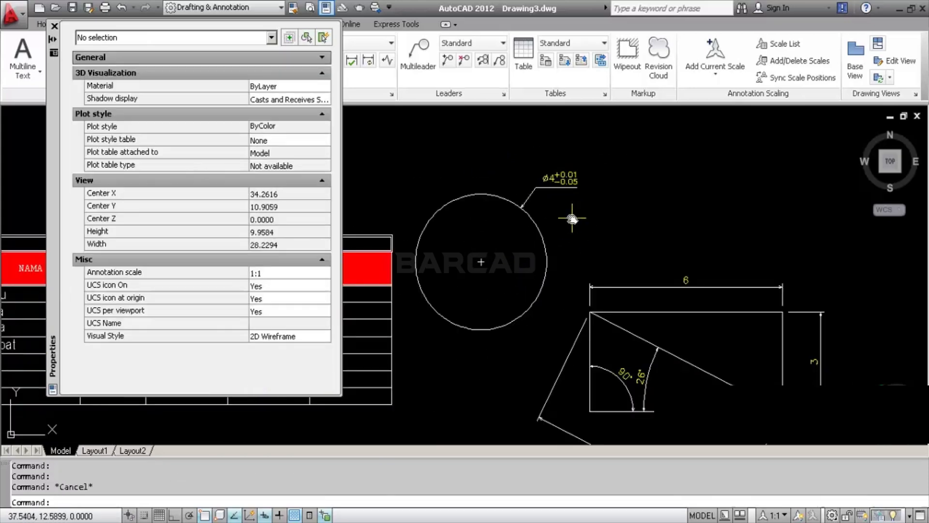
scroll(532, 173, up, 3)
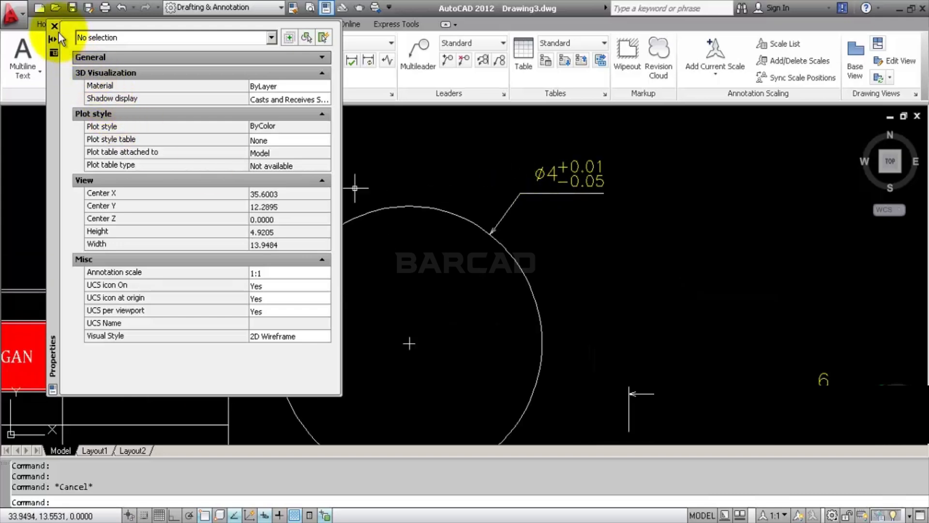
click(55, 26)
scroll(453, 249, down, 2)
middle_drag(454, 248, 399, 269)
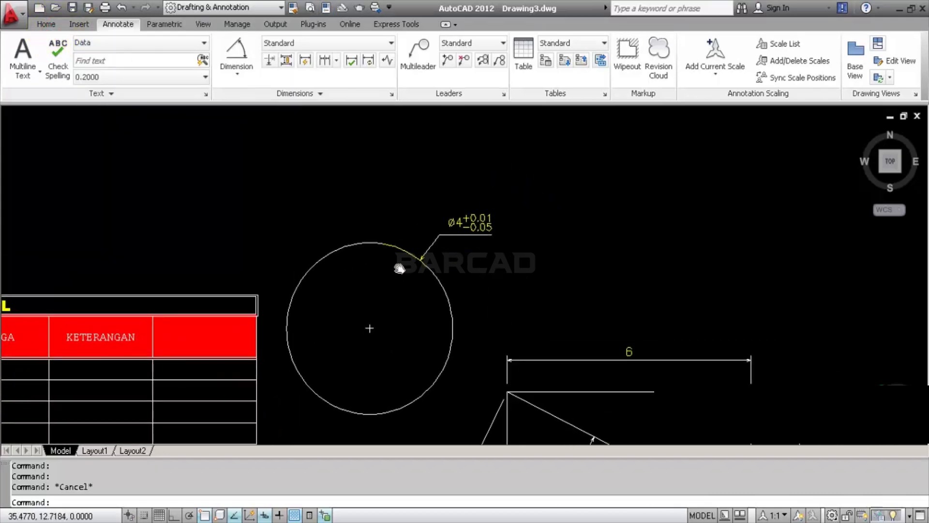
scroll(468, 245, up, 3)
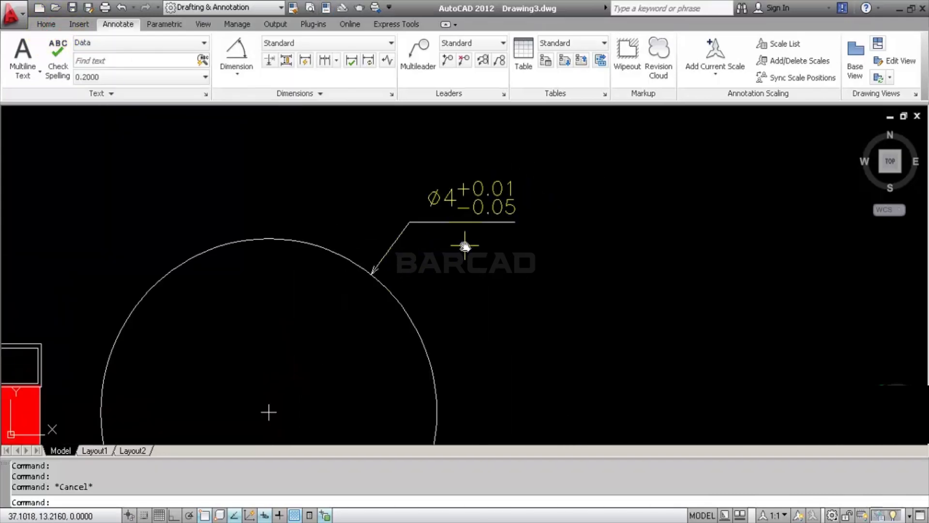
Step: Reopen the diameter dimension's properties to review its tolerance settings, and close them again
click(481, 205)
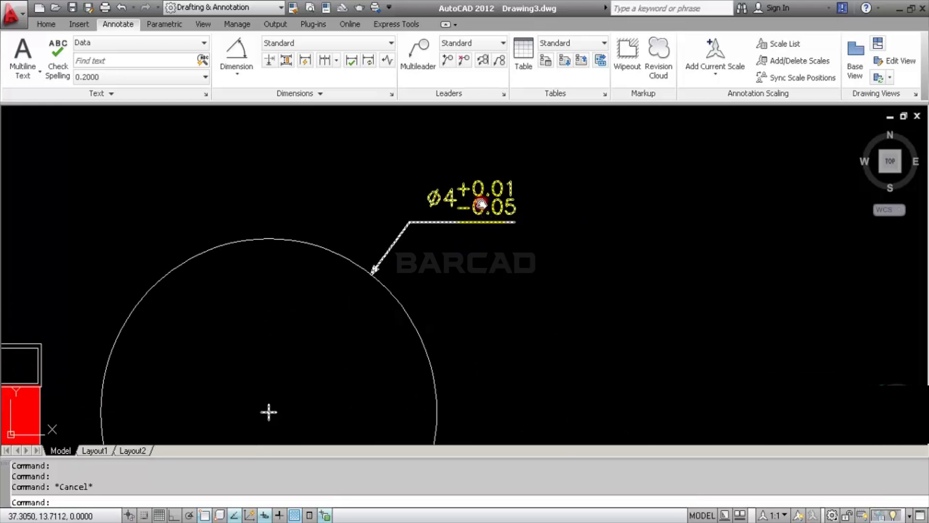
right_click(484, 204)
click(539, 498)
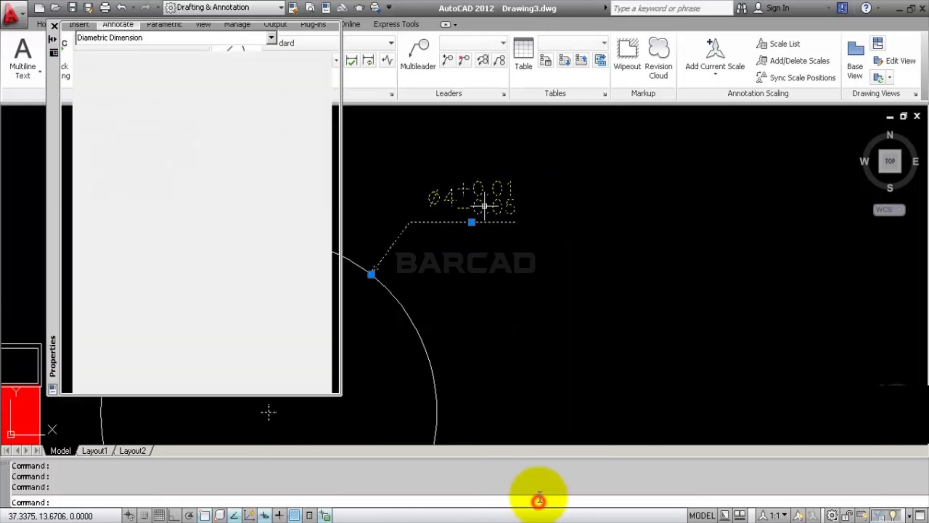
drag(63, 122, 53, 370)
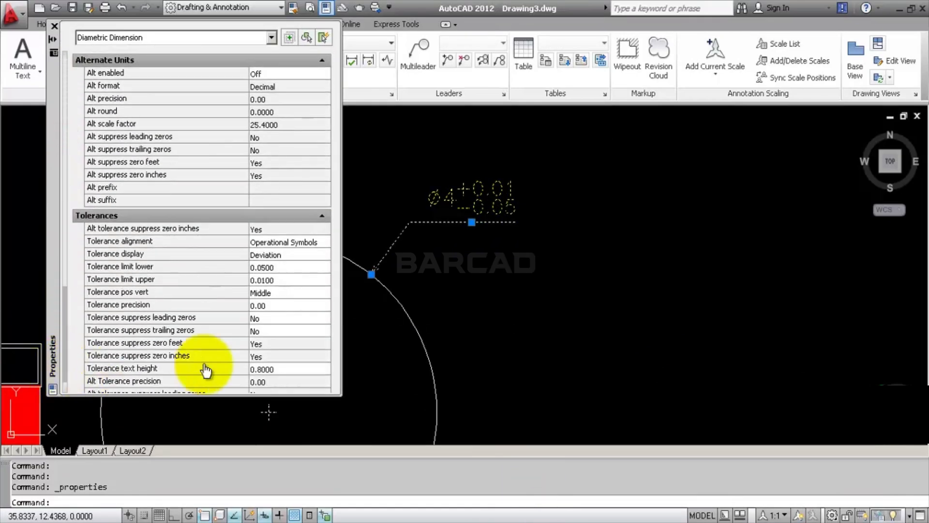
drag(63, 290, 65, 319)
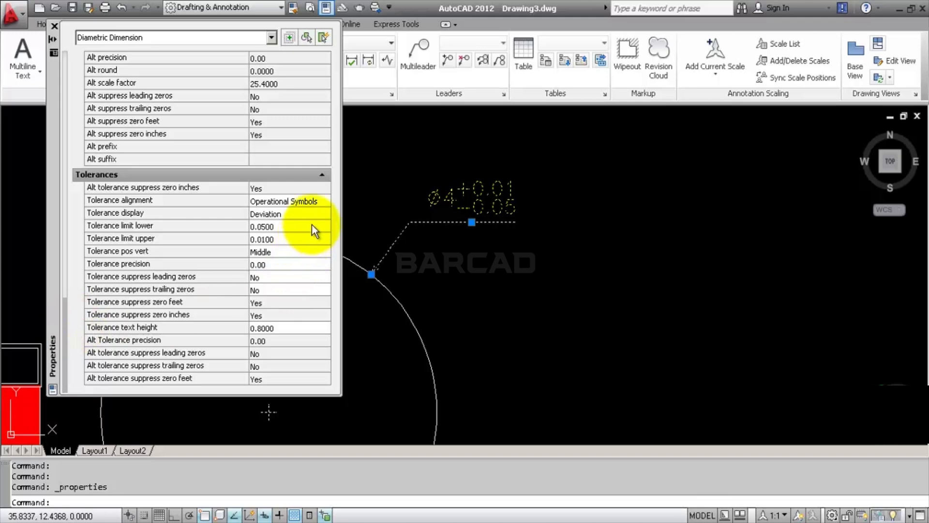
click(54, 25)
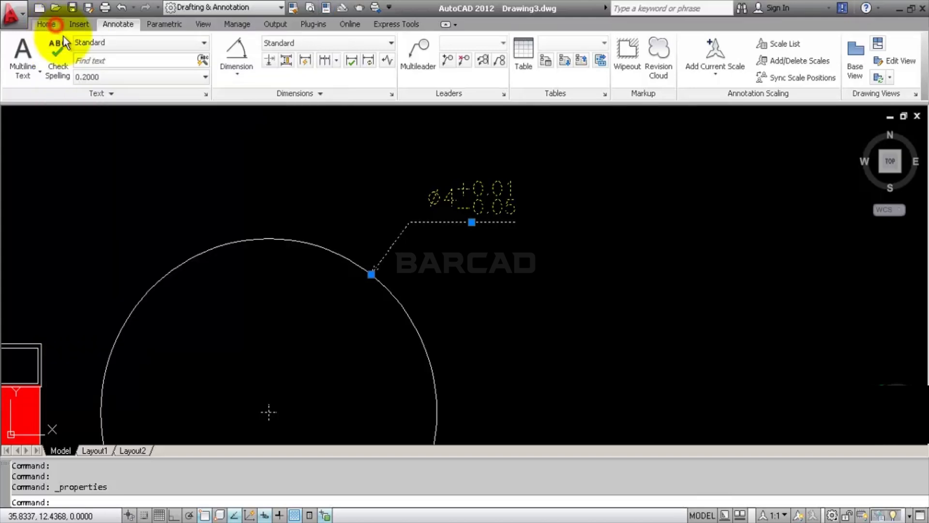
key(Escape)
scroll(399, 237, down, 4)
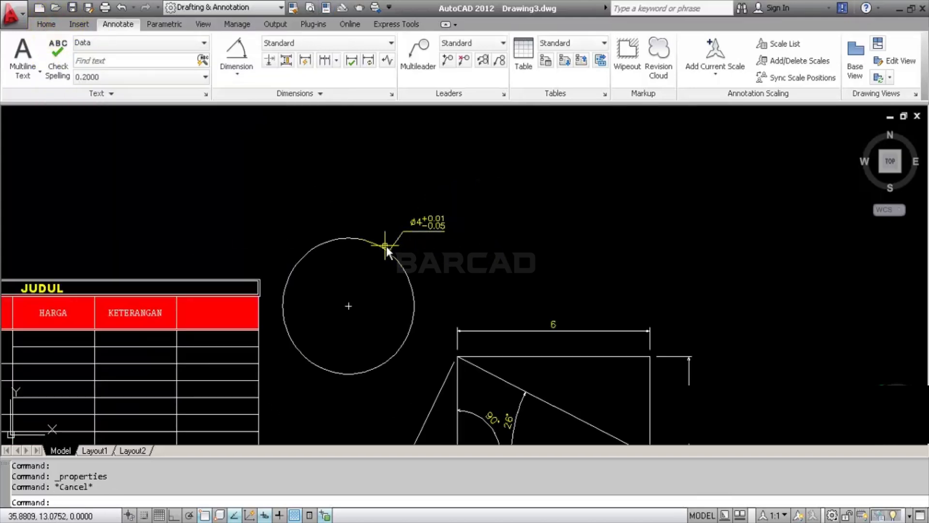
middle_drag(479, 212, 401, 292)
scroll(475, 210, up, 3)
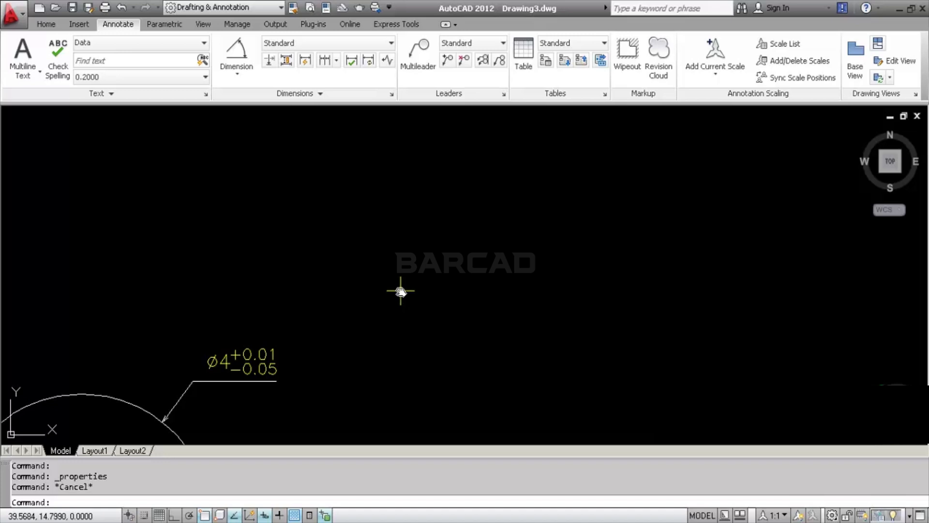
Step: Modify the Standard dimension style so that the measurement scale factor of its primary units is 10
click(47, 24)
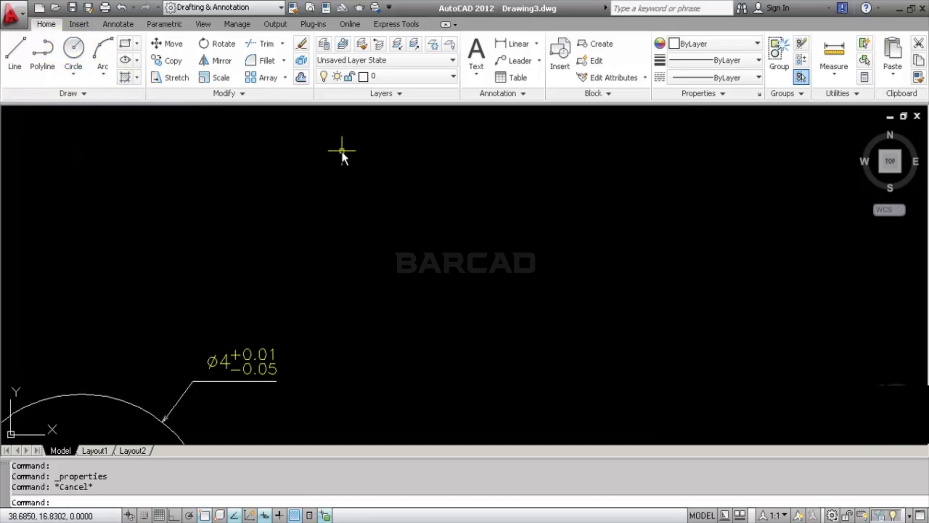
click(128, 27)
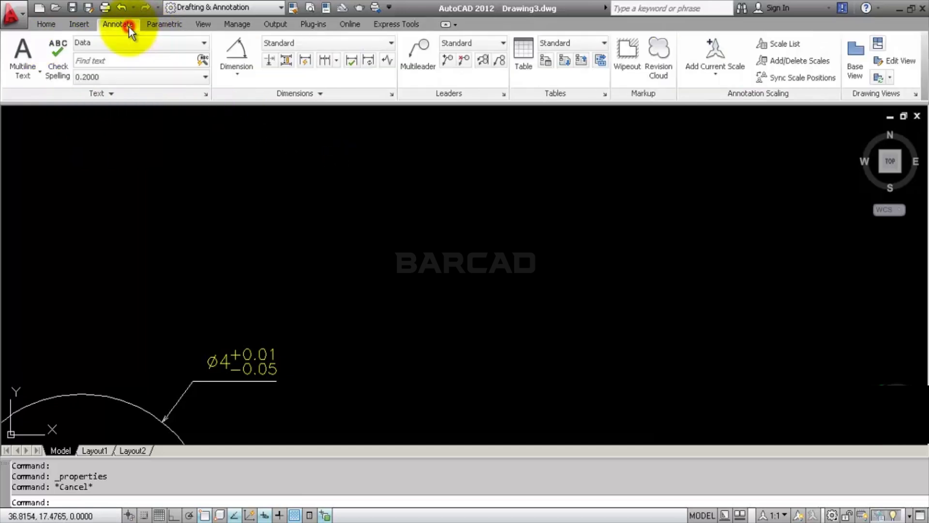
click(392, 94)
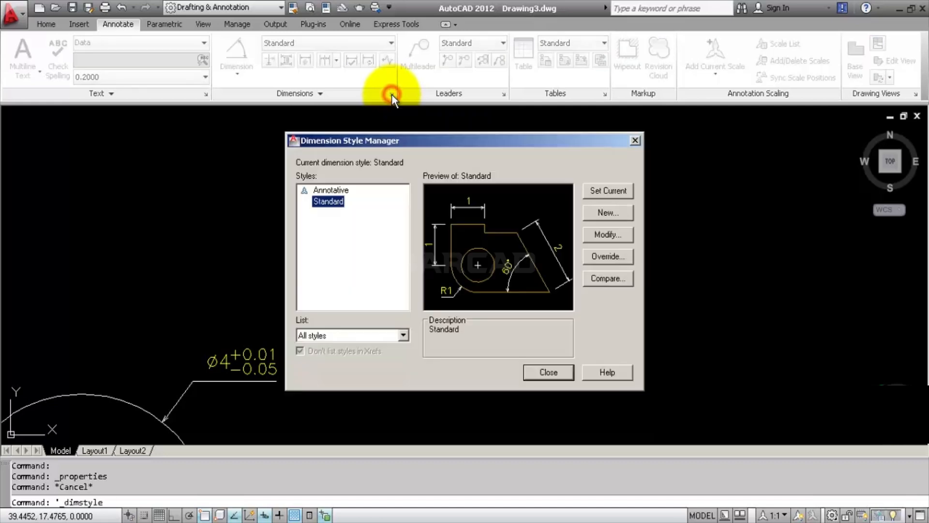
click(615, 235)
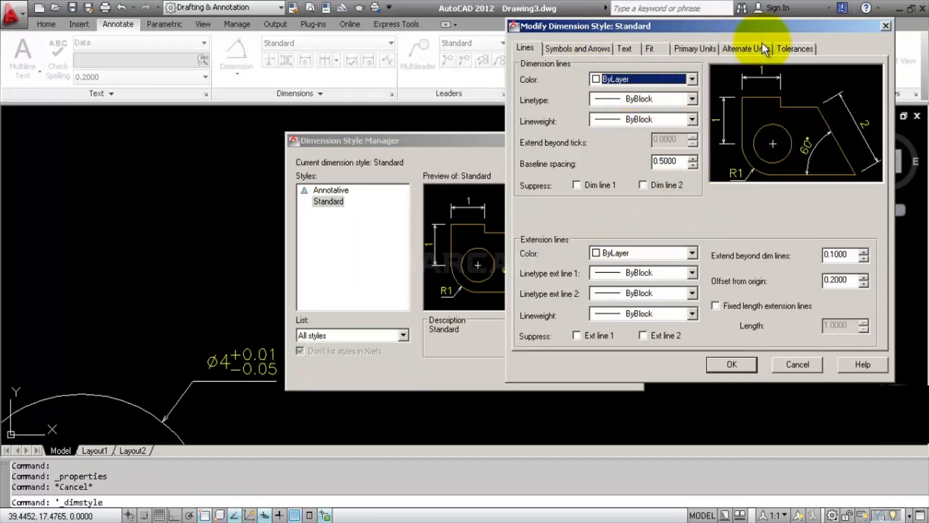
click(701, 49)
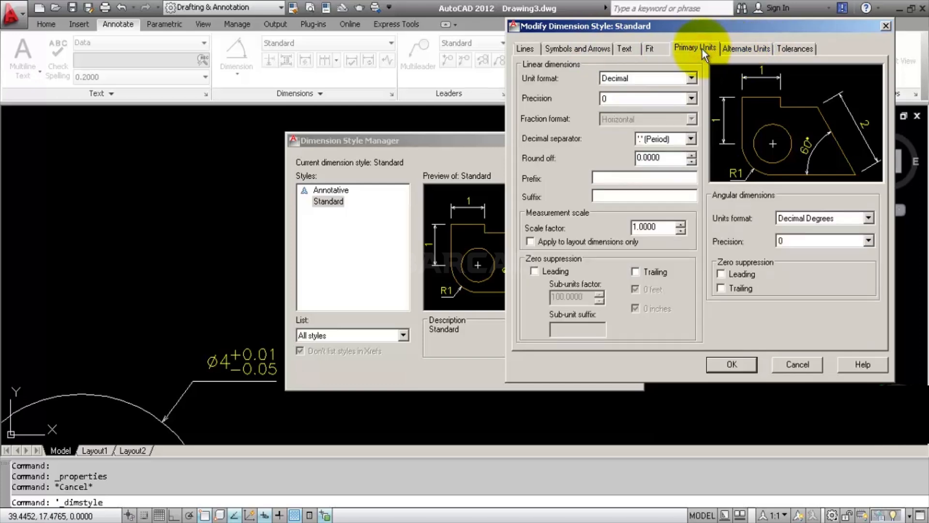
double_click(649, 228)
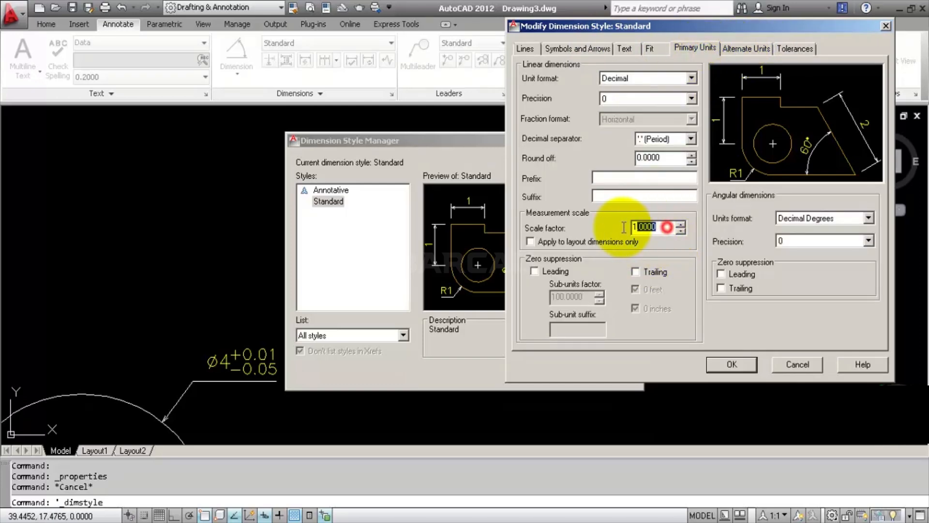
text(10)
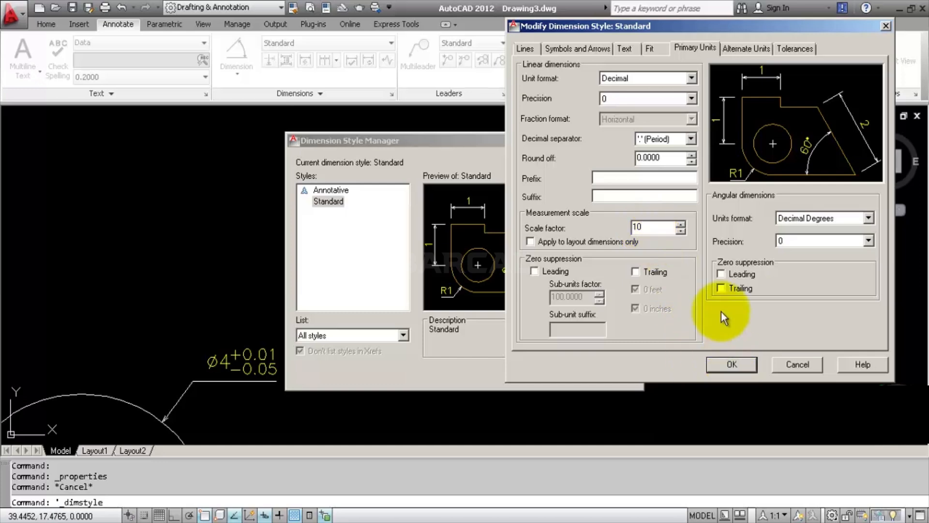
click(732, 364)
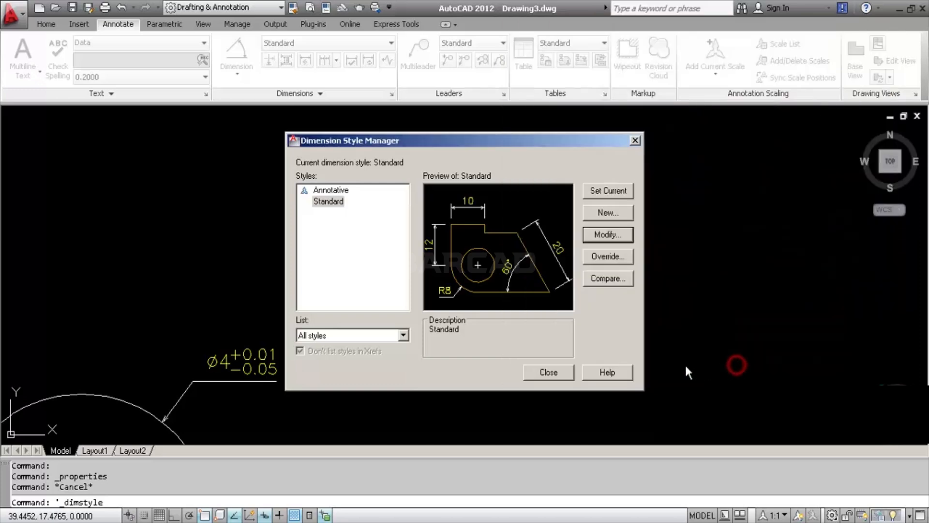
click(549, 372)
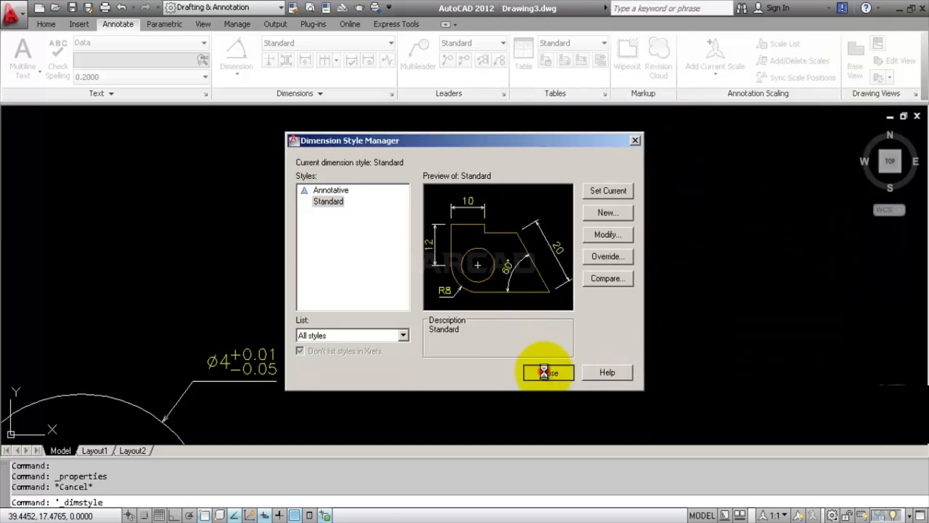
scroll(255, 359, up, 3)
scroll(255, 359, down, 2)
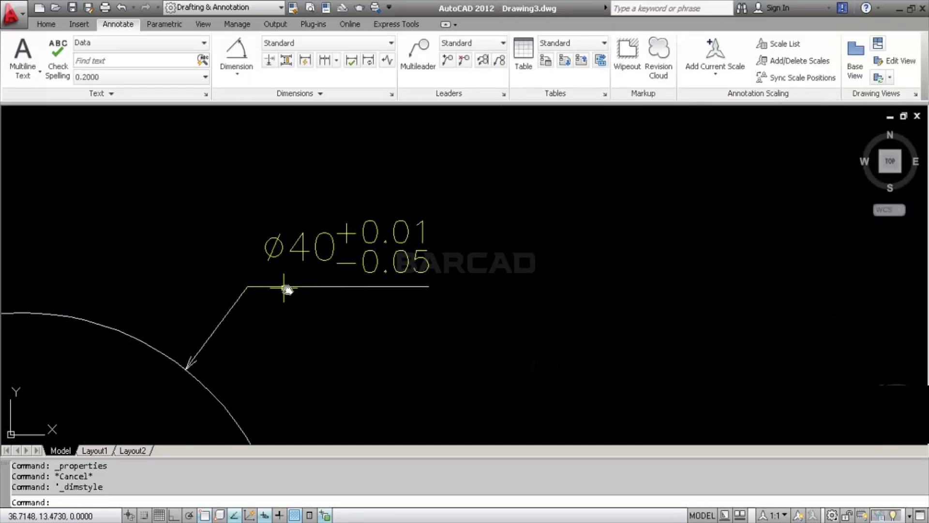
middle_drag(297, 299, 369, 216)
scroll(369, 216, down, 2)
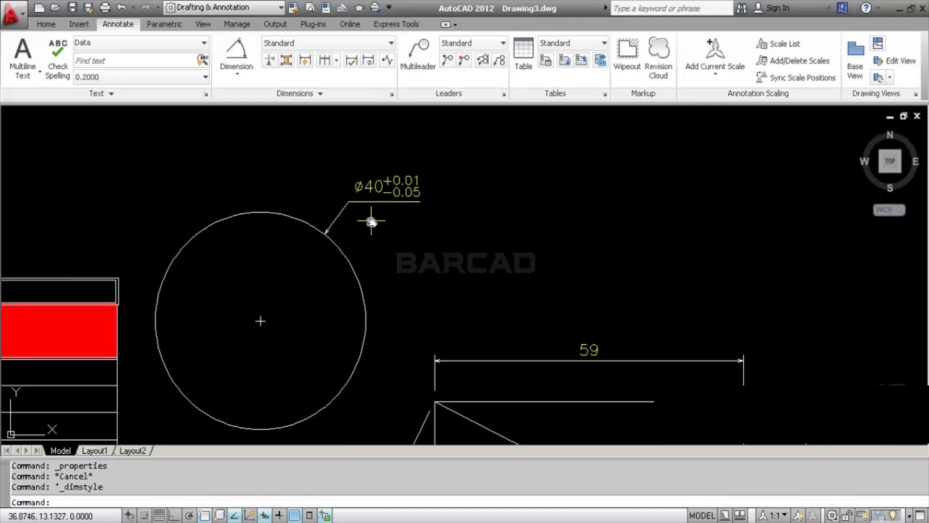
Step: Draw a horizontal line 1 unit long with Ortho on, in the empty area to the right of the circle's diameter dimension
scroll(371, 222, down, 2)
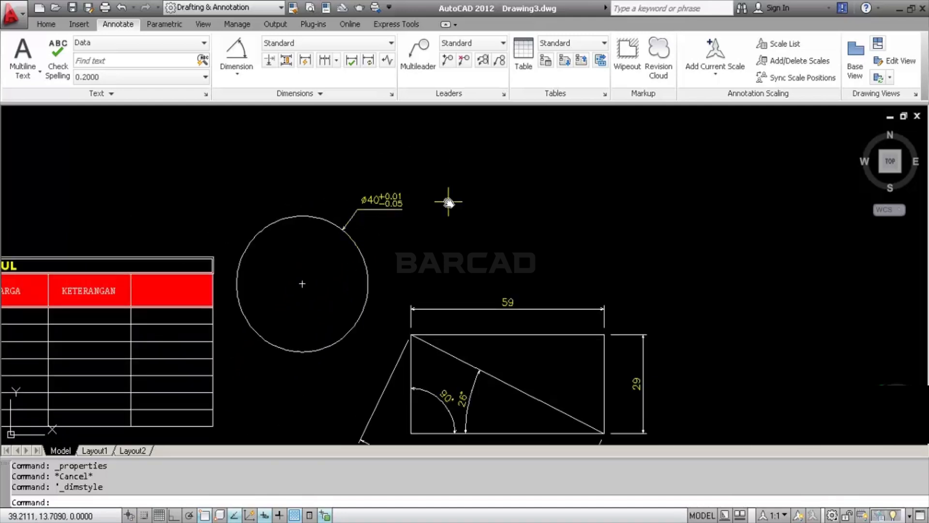
middle_drag(448, 202, 404, 239)
scroll(474, 237, up, 2)
middle_drag(509, 259, 450, 242)
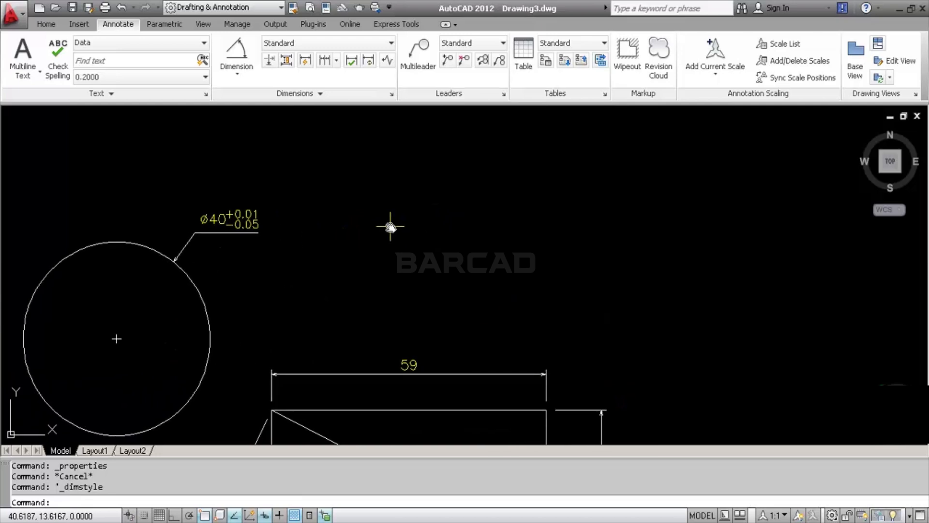
click(46, 24)
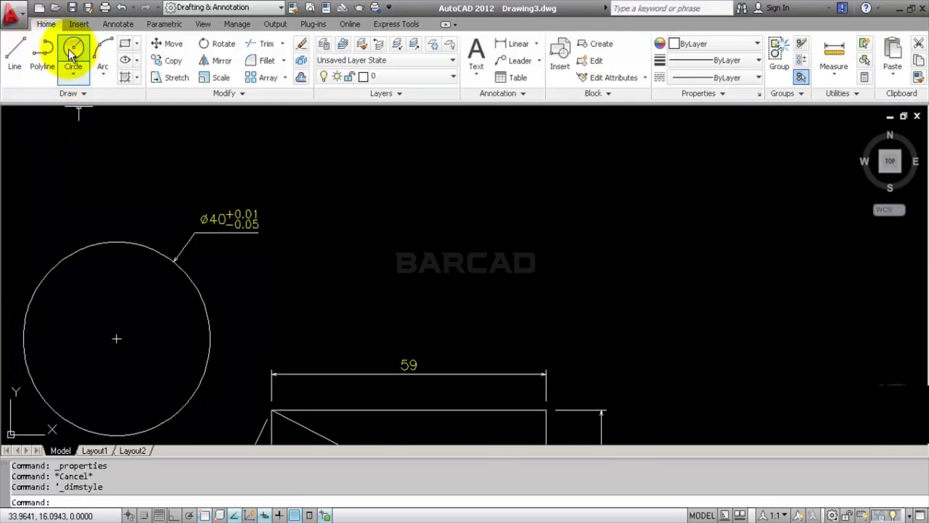
click(15, 57)
click(376, 208)
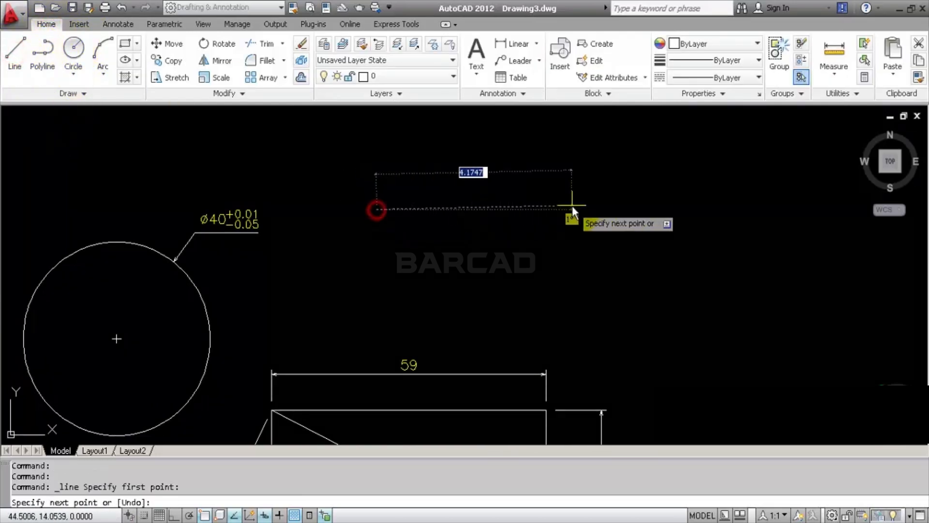
key(F8)
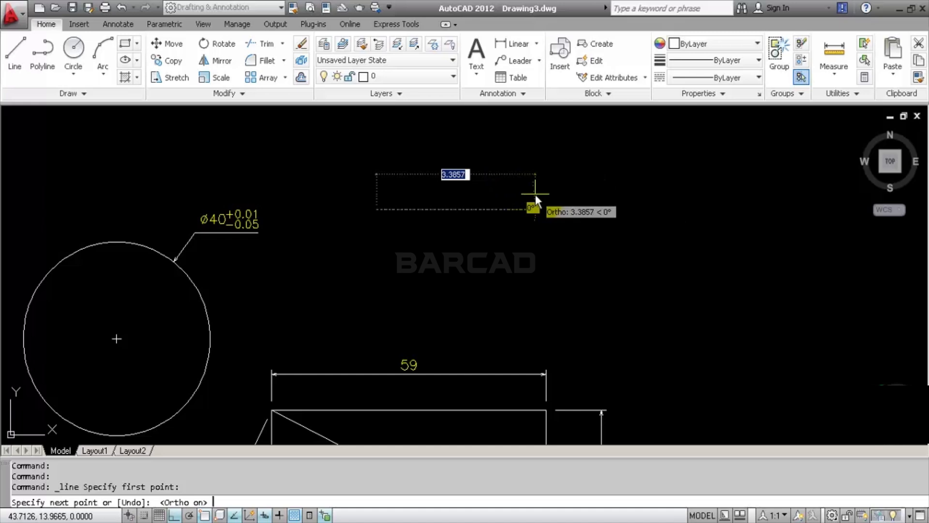
text(1)
key(Return)
key(Return)
Step: Add a linear dimension between the endpoints of the short horizontal line, placing the dimension line above it
scroll(367, 123, up, 3)
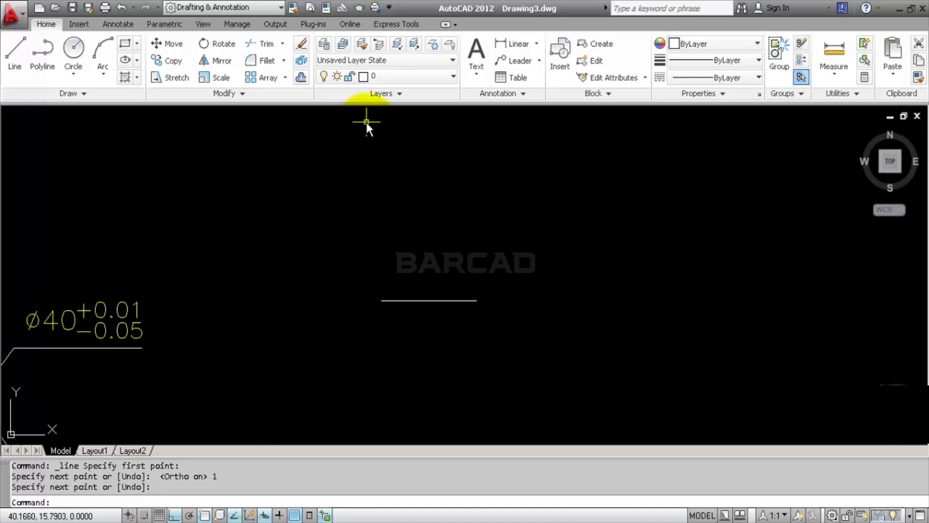
click(135, 24)
click(241, 81)
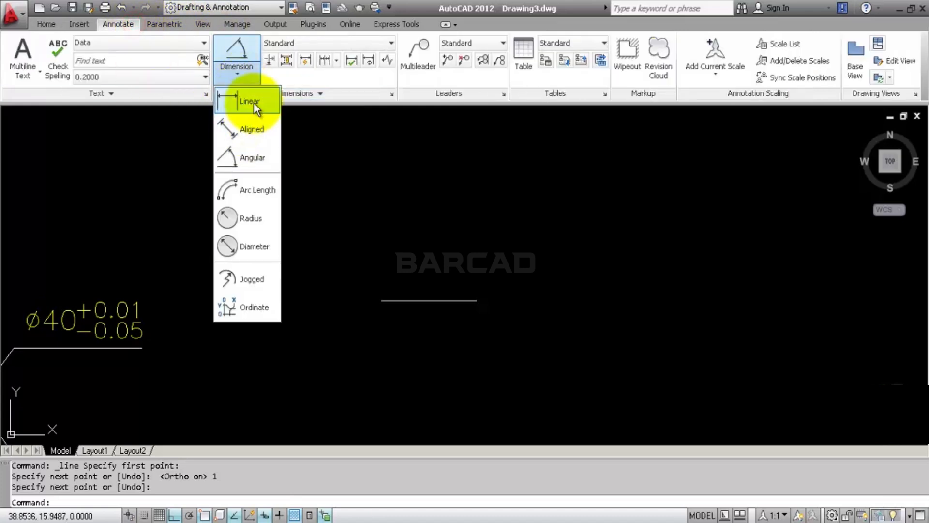
click(256, 102)
click(379, 301)
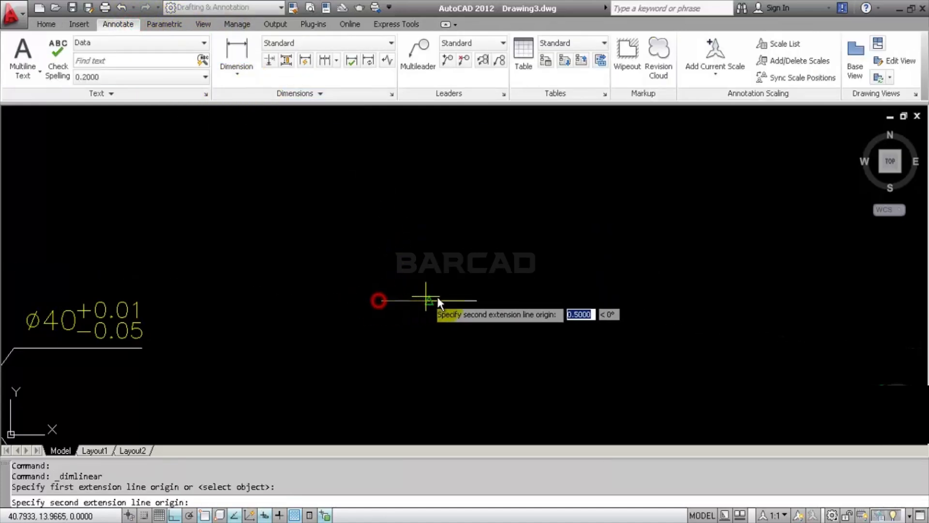
click(477, 300)
click(478, 211)
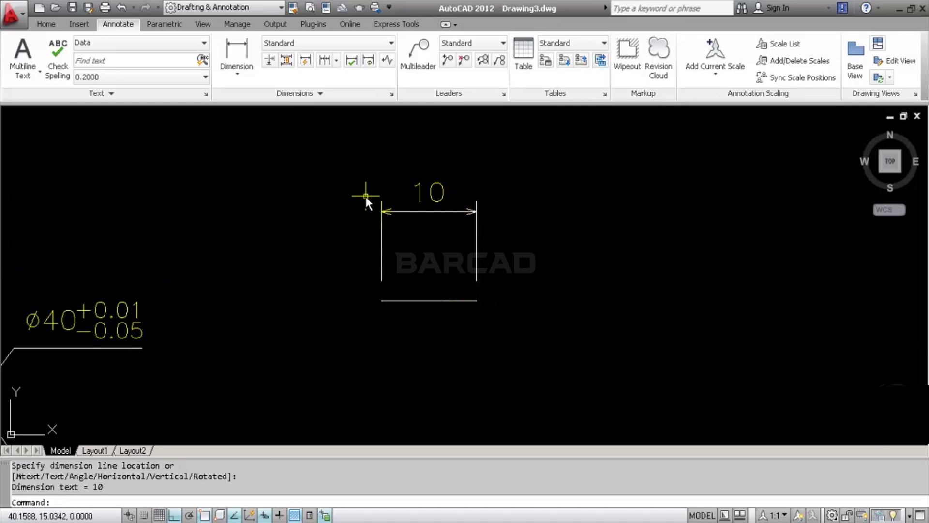
Step: Modify the Standard dimension style so that the measurement scale factor of its primary units is 1
click(392, 94)
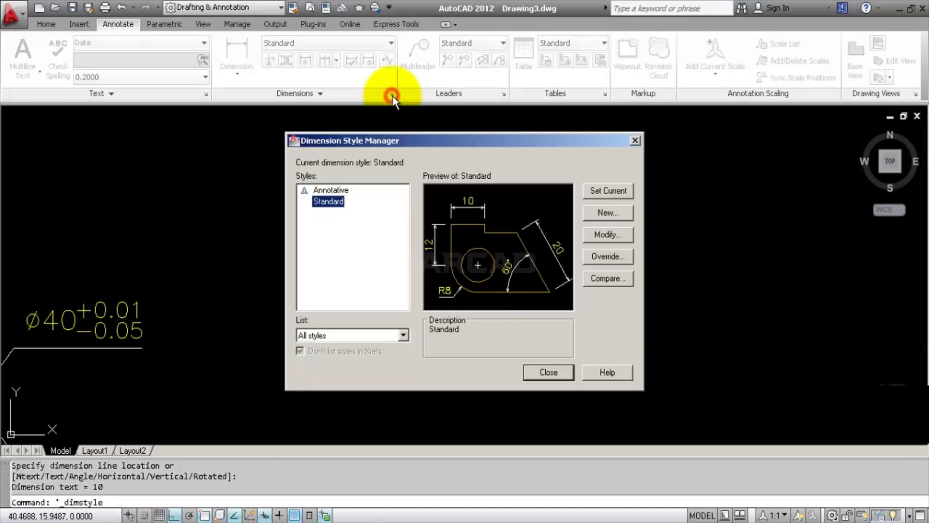
click(608, 234)
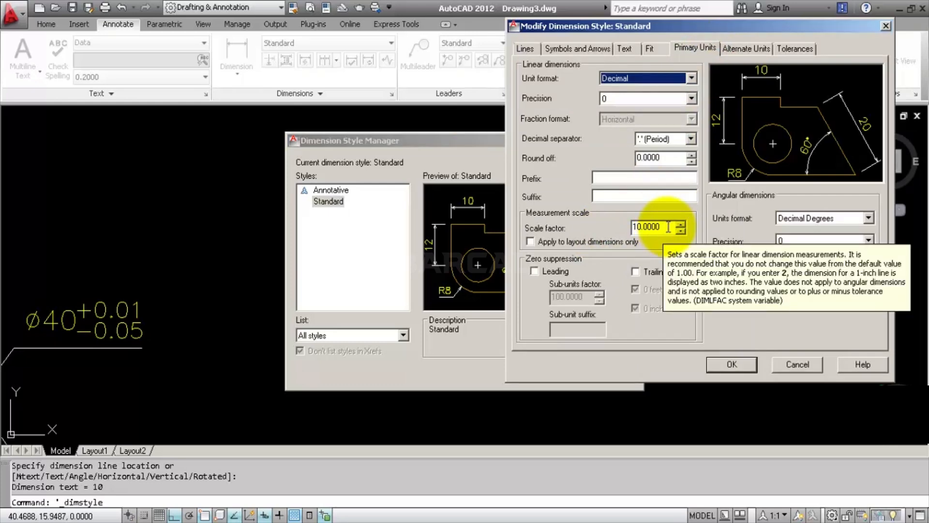
drag(670, 227, 634, 228)
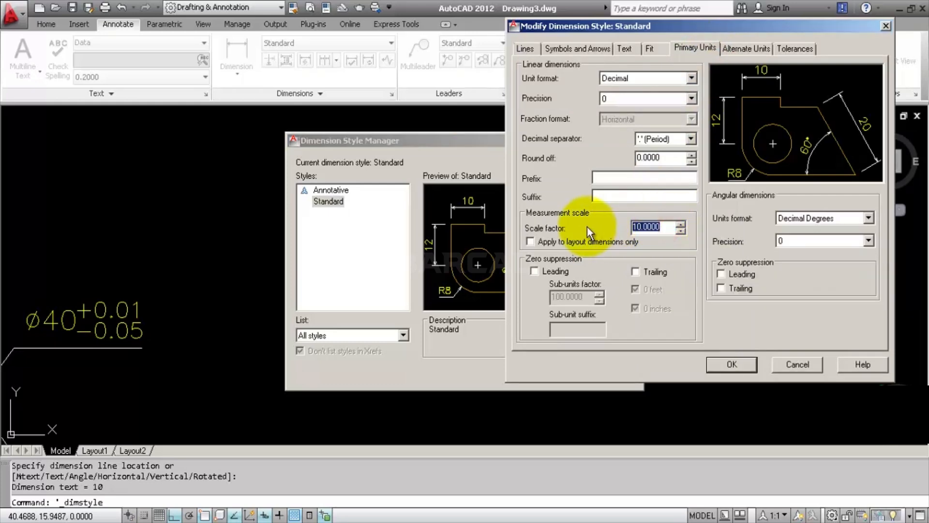
text(1)
click(743, 365)
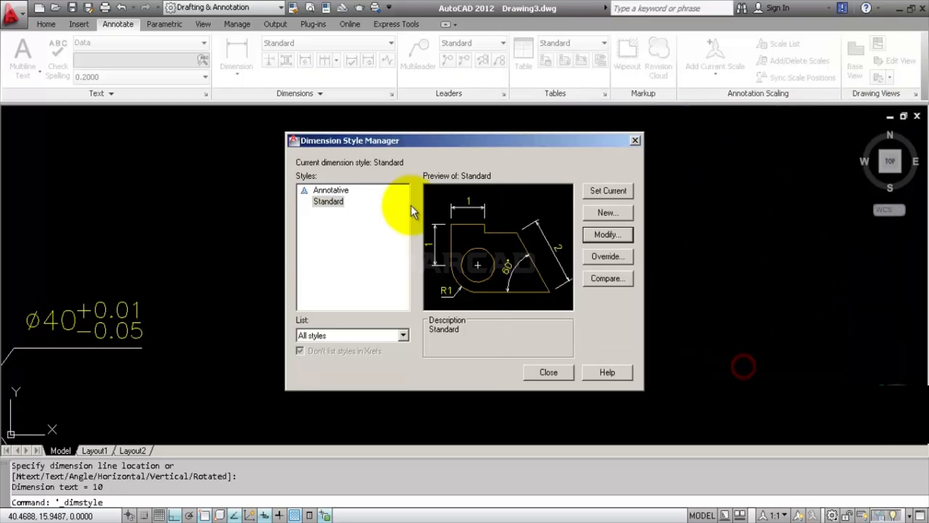
click(548, 372)
Step: Examine the dimensions of the short line, the circle and the rectangle under the changed measurement scale
scroll(416, 237, down, 2)
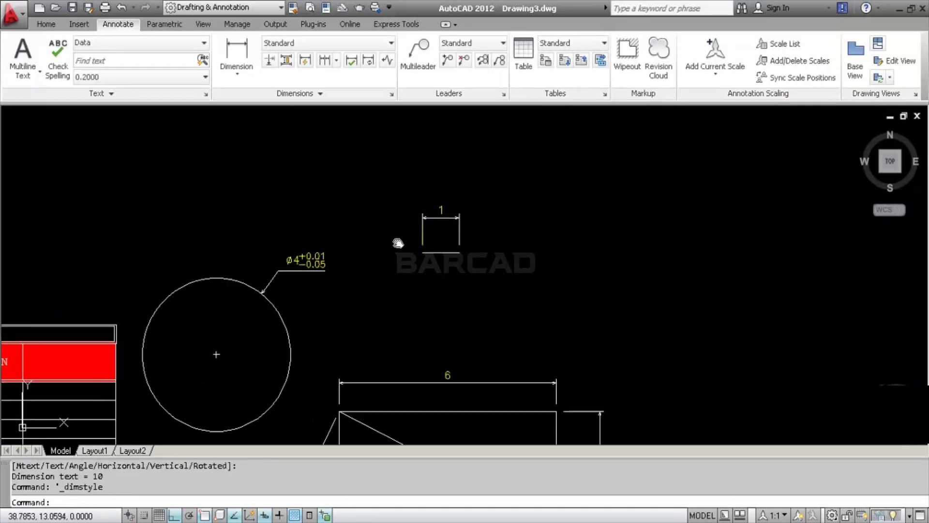
scroll(398, 243, down, 2)
middle_drag(500, 205, 420, 228)
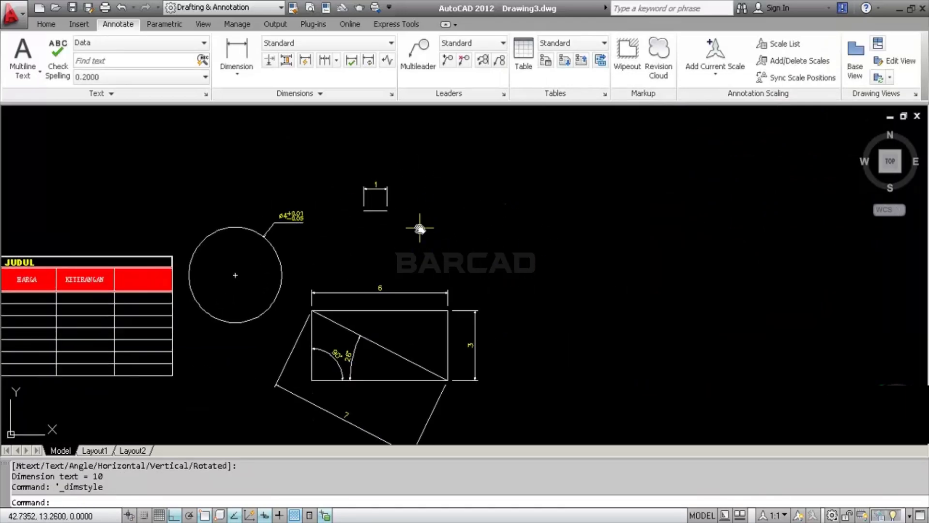
middle_drag(296, 267, 429, 230)
scroll(388, 205, up, 4)
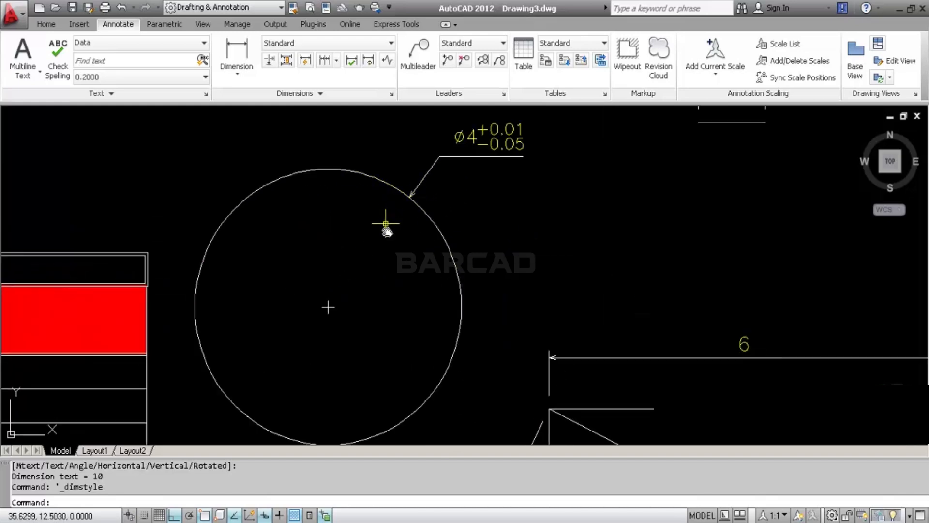
scroll(385, 224, down, 2)
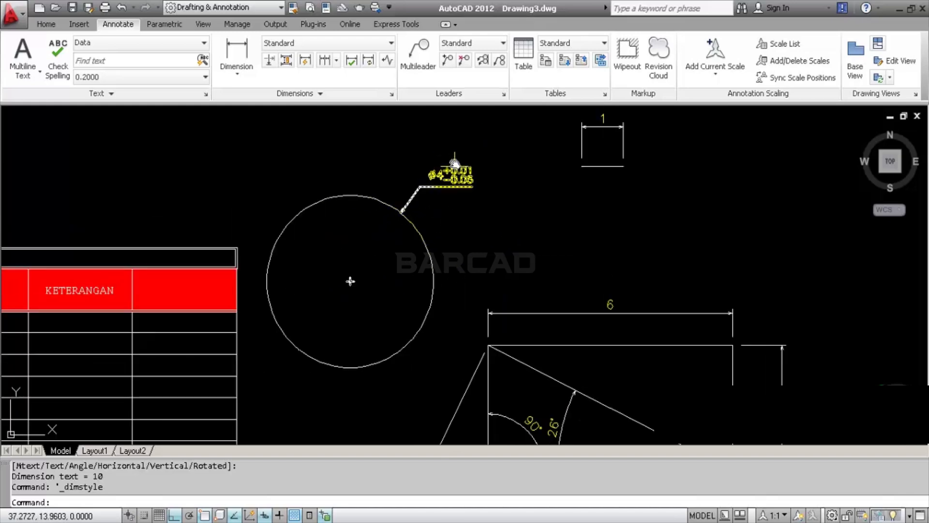
scroll(451, 223, down, 3)
middle_drag(520, 250, 458, 193)
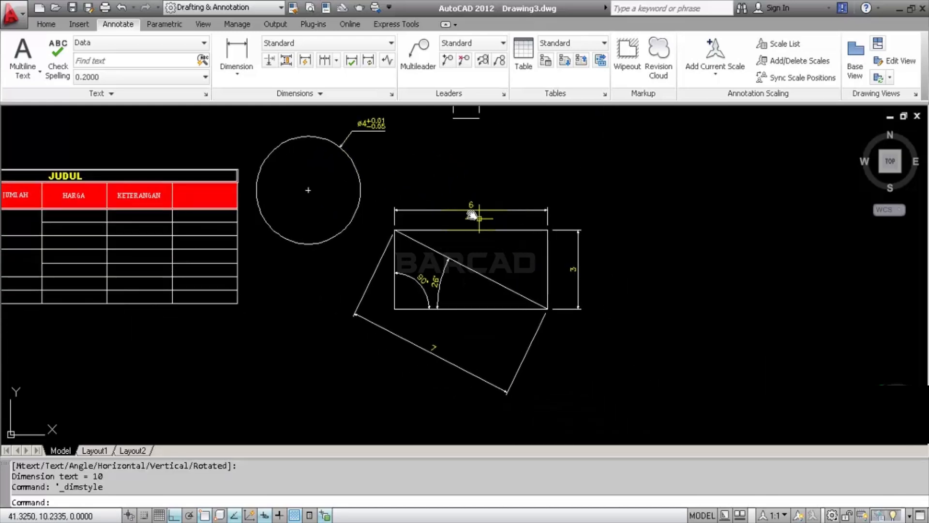
Step: Give the horizontal dimension above the rectangle the prefix "Lebar" followed by a space in its properties
scroll(473, 208, up, 5)
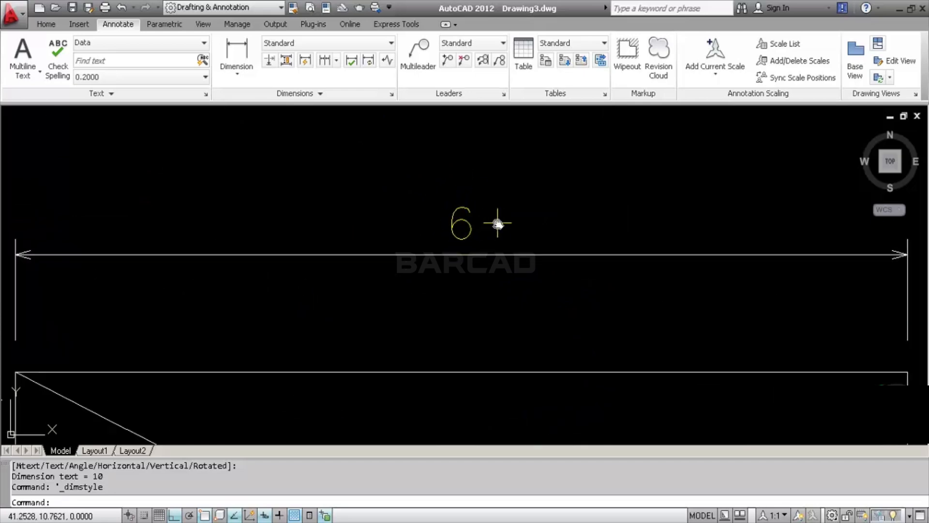
scroll(494, 218, down, 2)
click(478, 221)
right_click(479, 222)
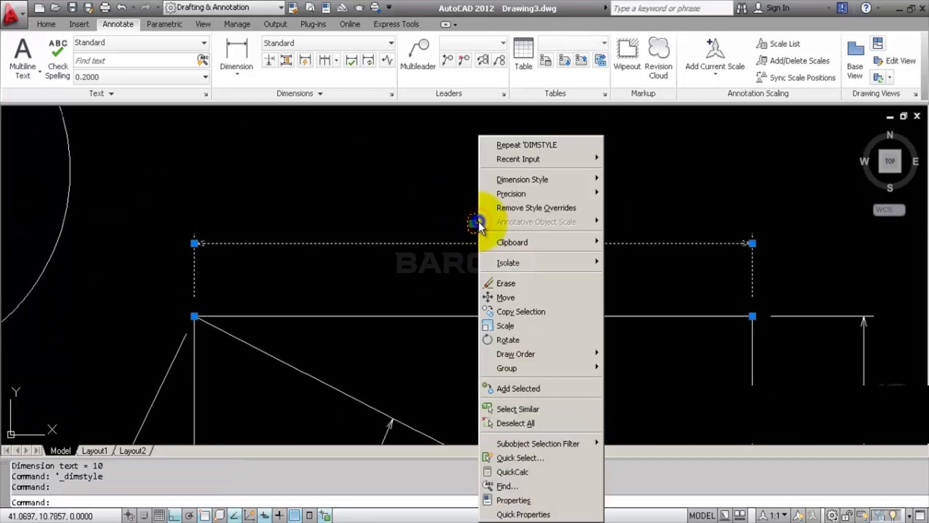
click(577, 439)
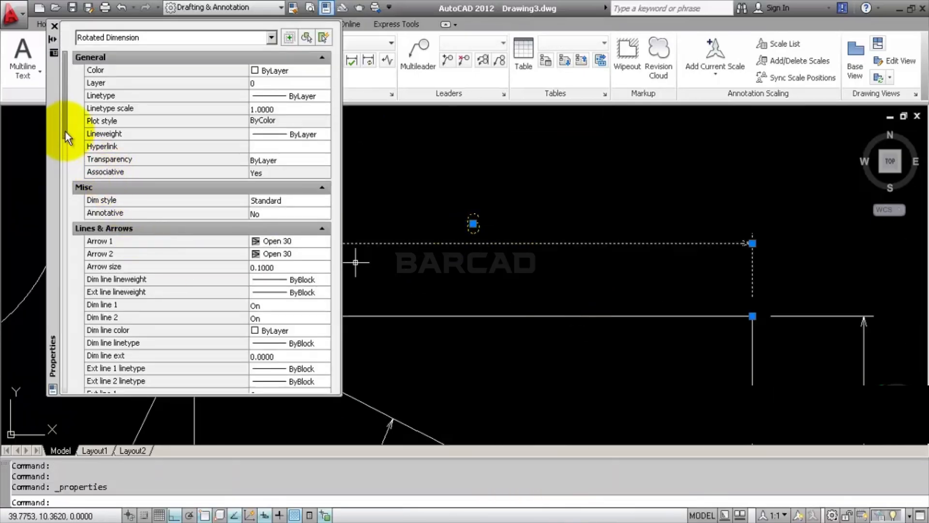
drag(65, 128, 28, 306)
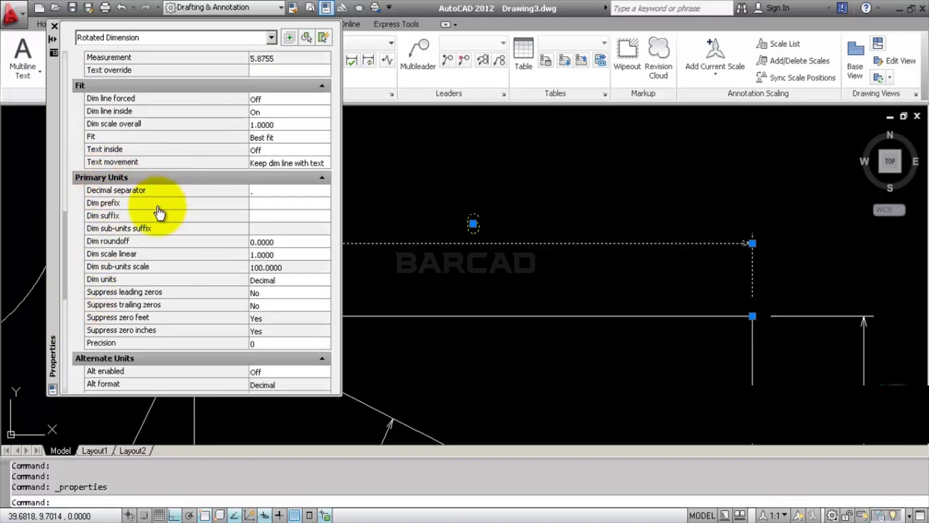
click(279, 202)
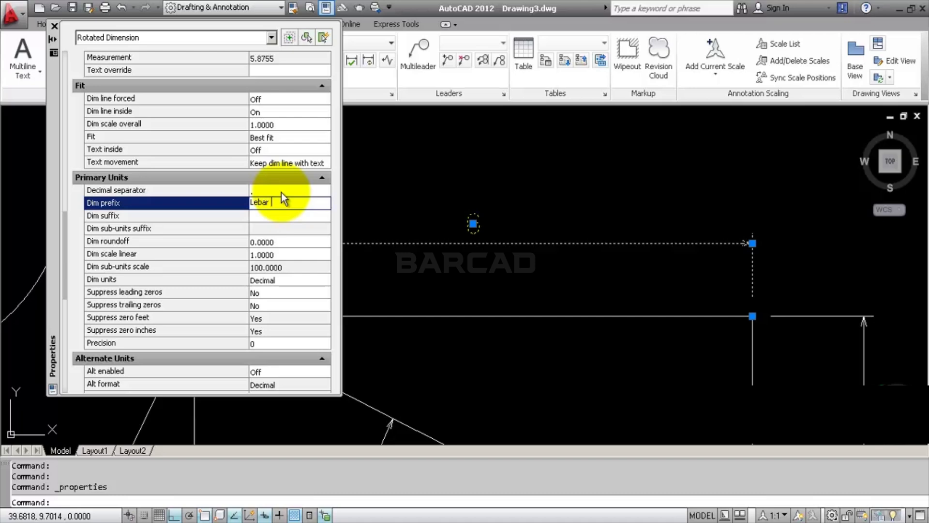
text(Lebar)
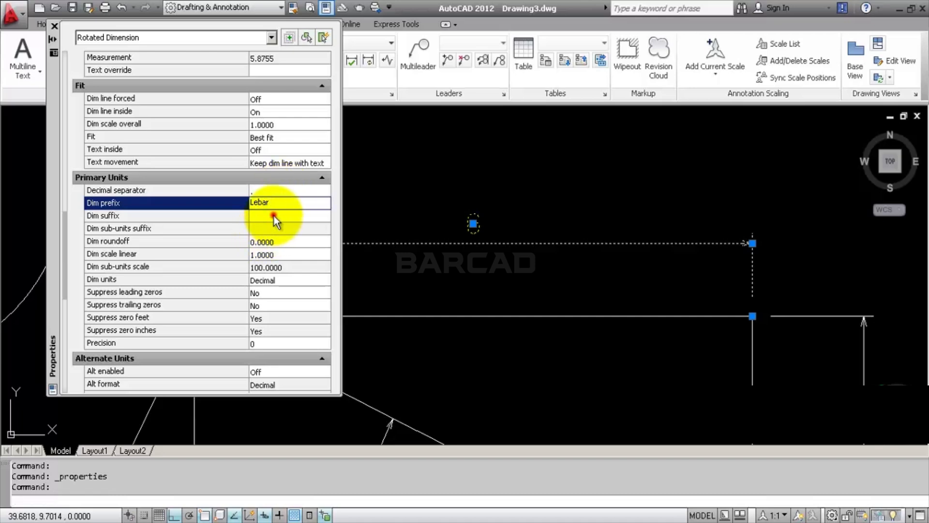
Step: Add the suffix "mm" with a leading space to the rectangle's horizontal dimension, then deselect it and close the Properties palette
click(275, 215)
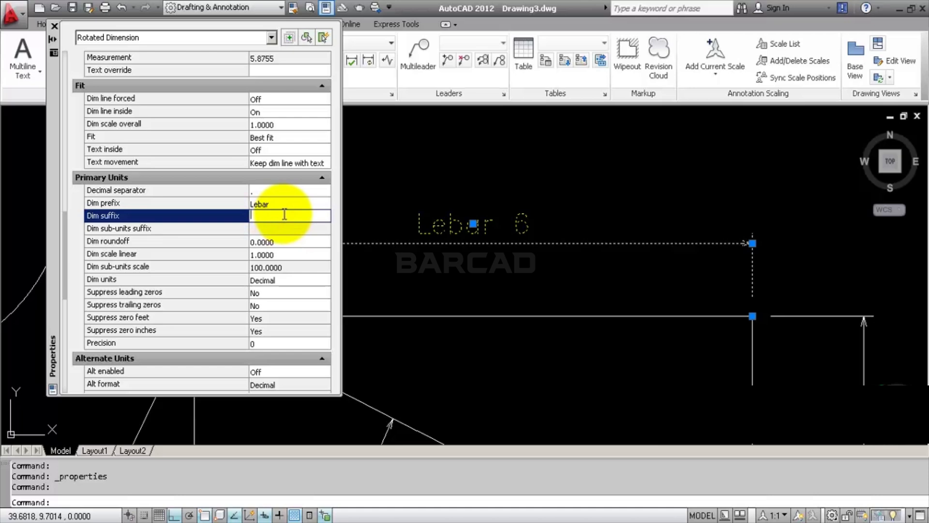
text(mm)
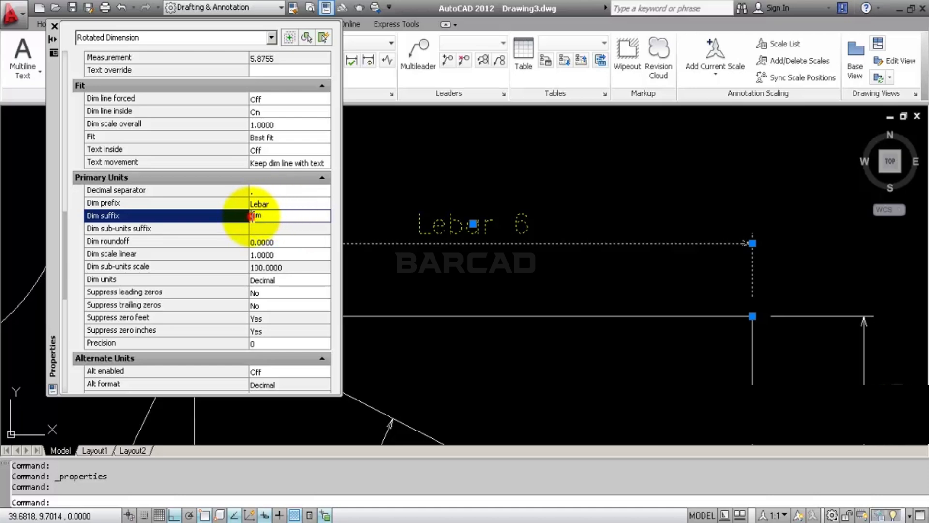
click(283, 205)
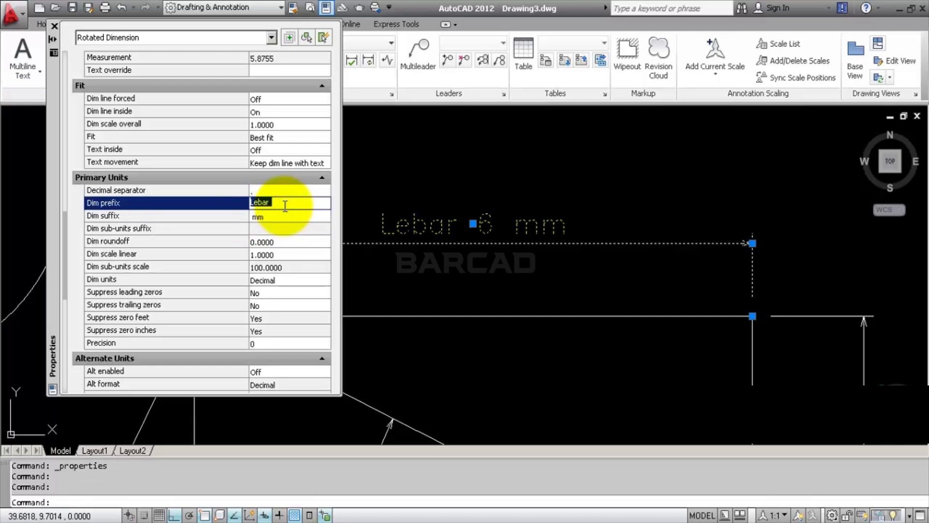
key(Escape)
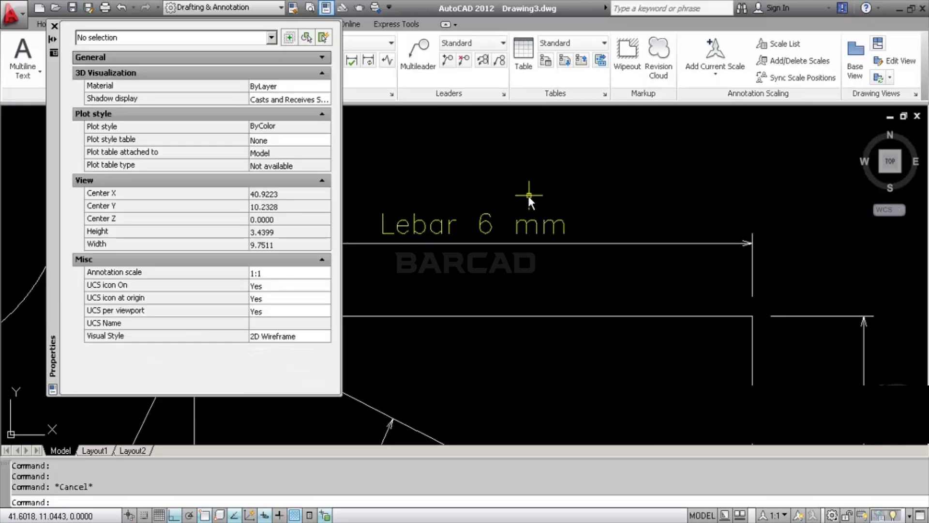
scroll(492, 210, down, 4)
scroll(492, 209, up, 1)
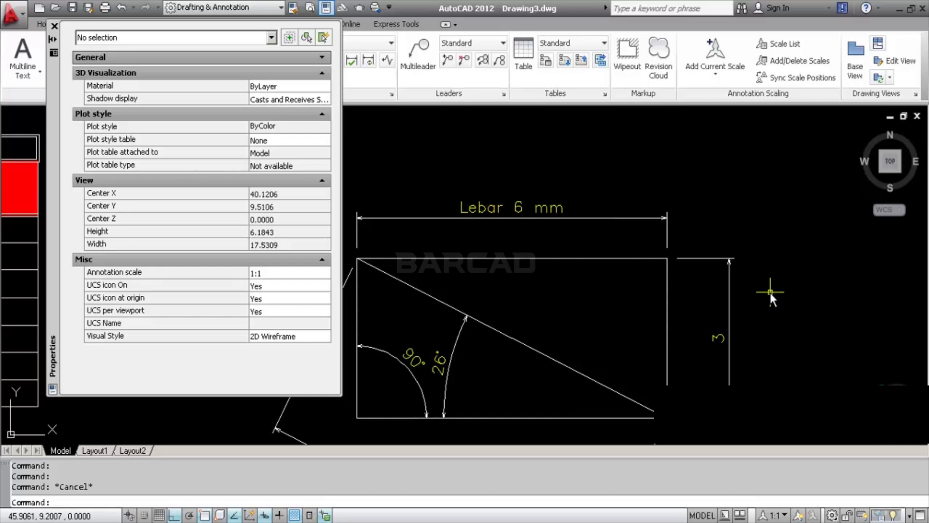
click(56, 26)
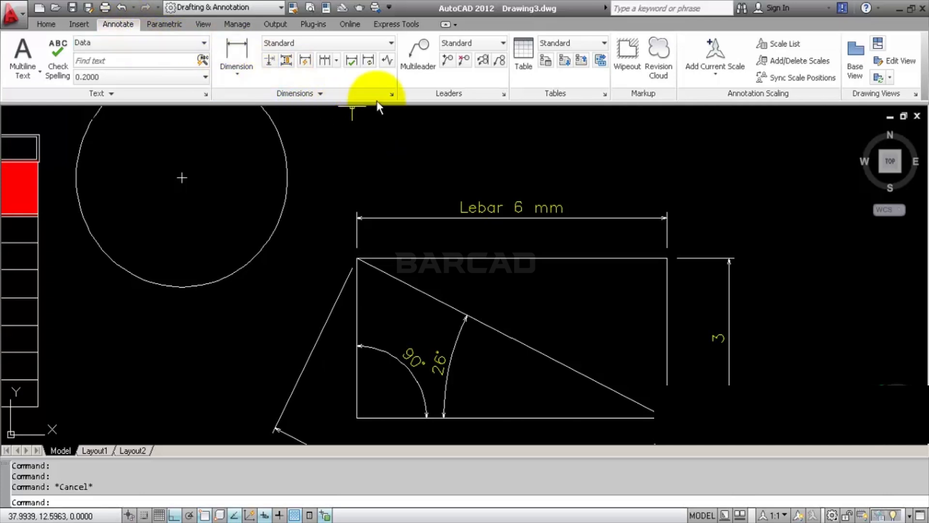
Step: Modify the Standard dimension style so that its primary units carry the suffix "mm"
click(392, 94)
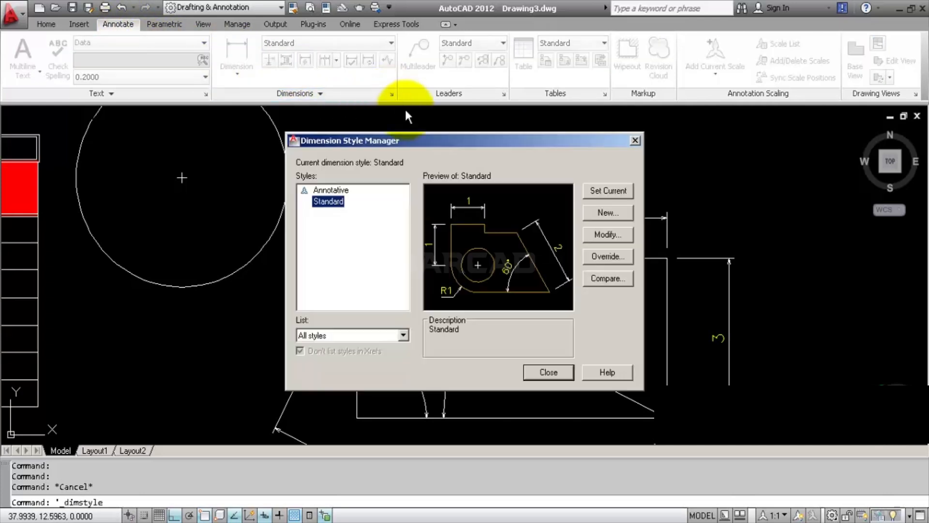
drag(265, 97, 230, 67)
click(406, 164)
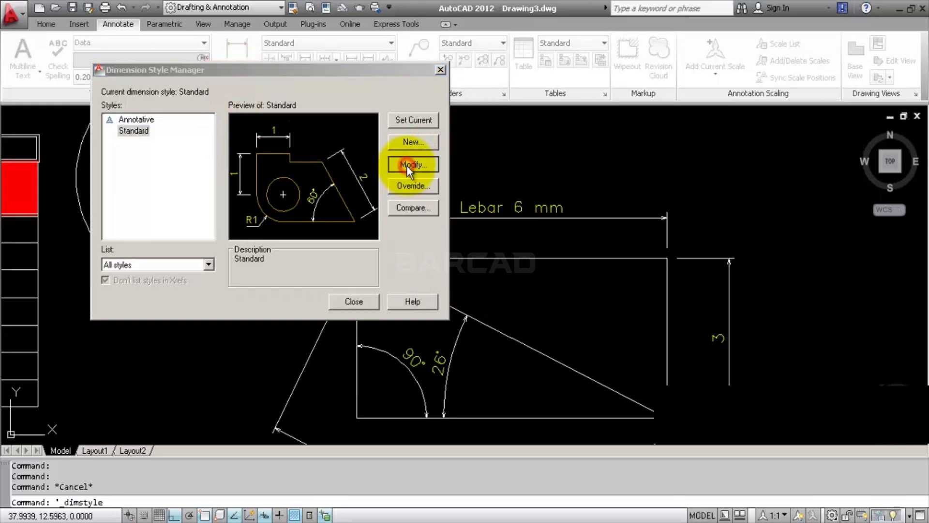
click(618, 197)
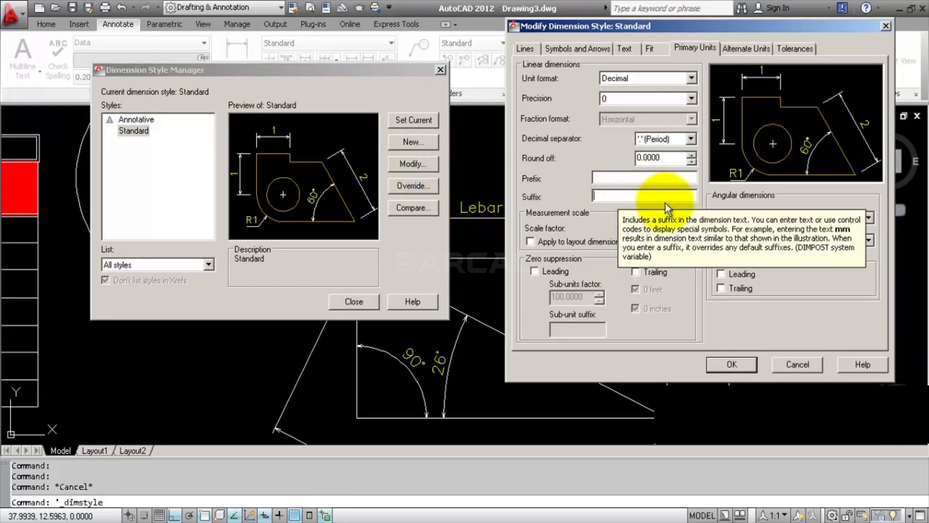
text(mm)
click(664, 178)
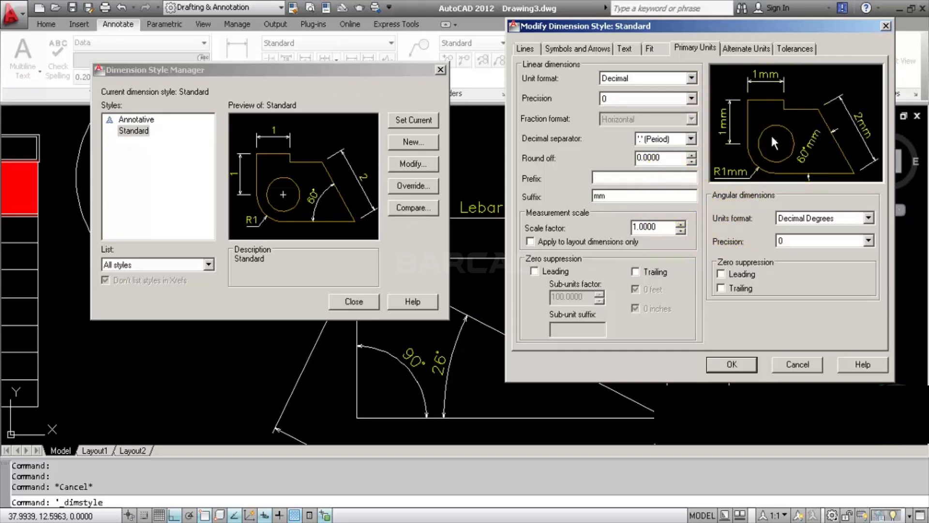
click(733, 365)
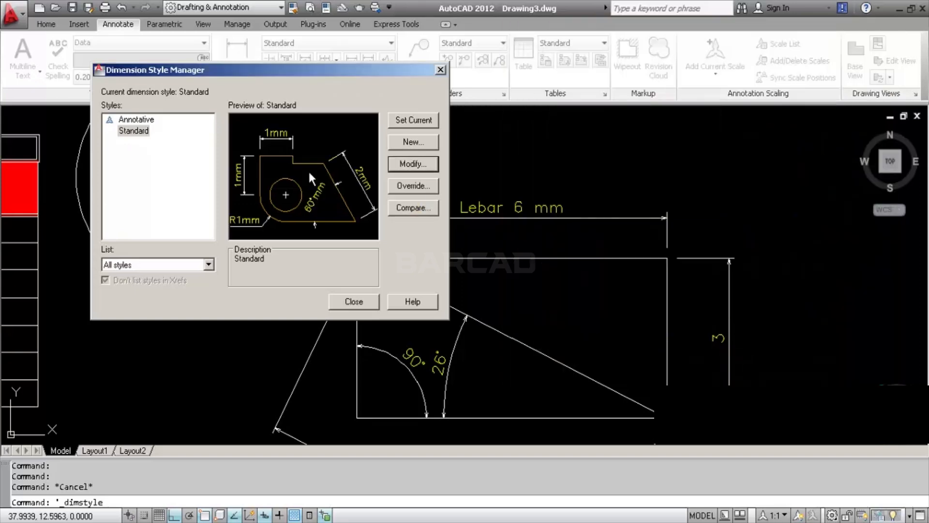
Step: Close the Dimension Style Manager and clear the "mm" suffix from the 90° angular dimension in its properties
click(350, 303)
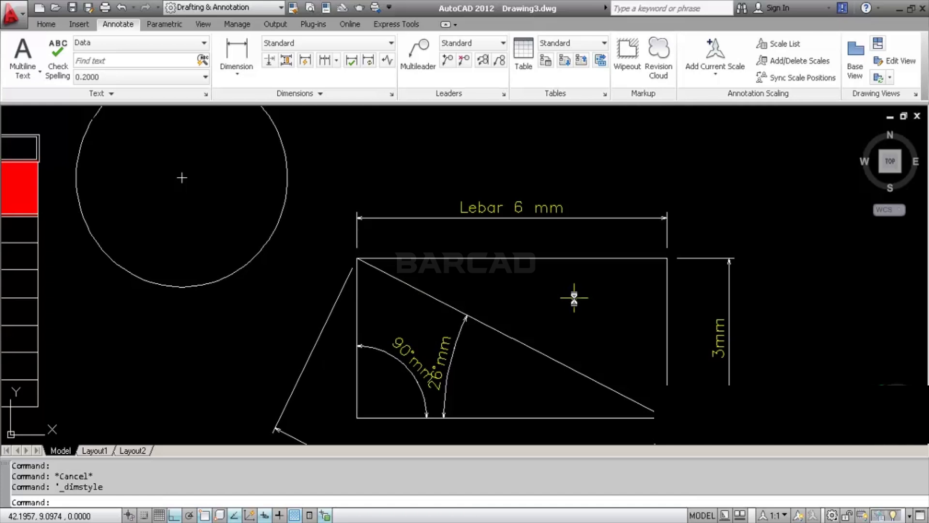
scroll(509, 326, up, 3)
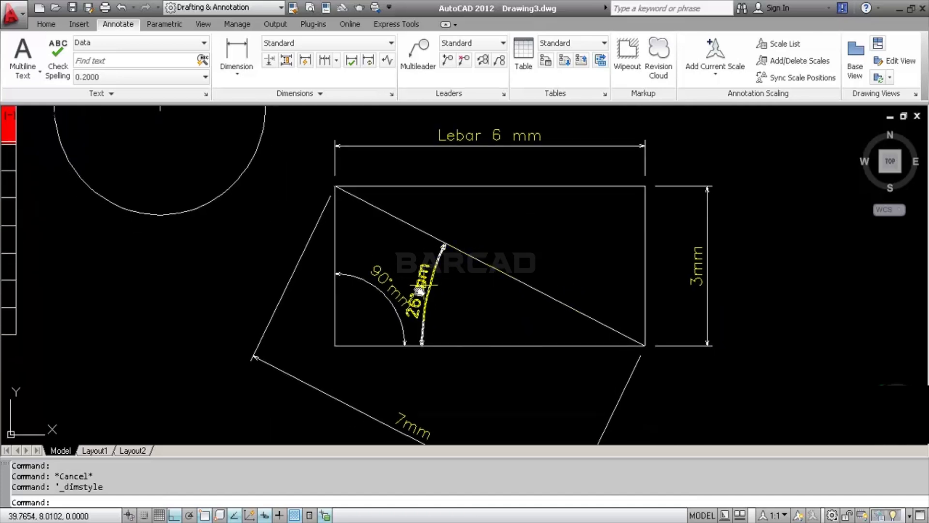
scroll(329, 279, up, 2)
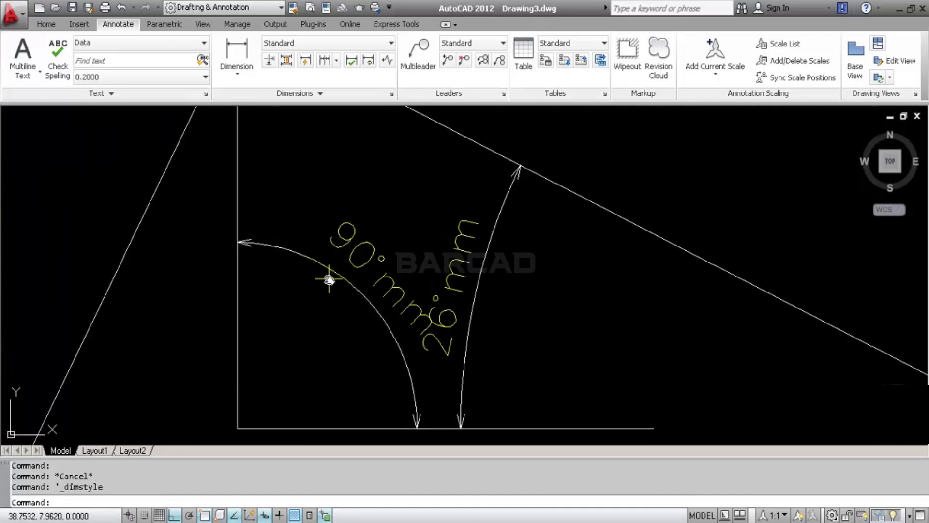
click(380, 277)
right_click(379, 279)
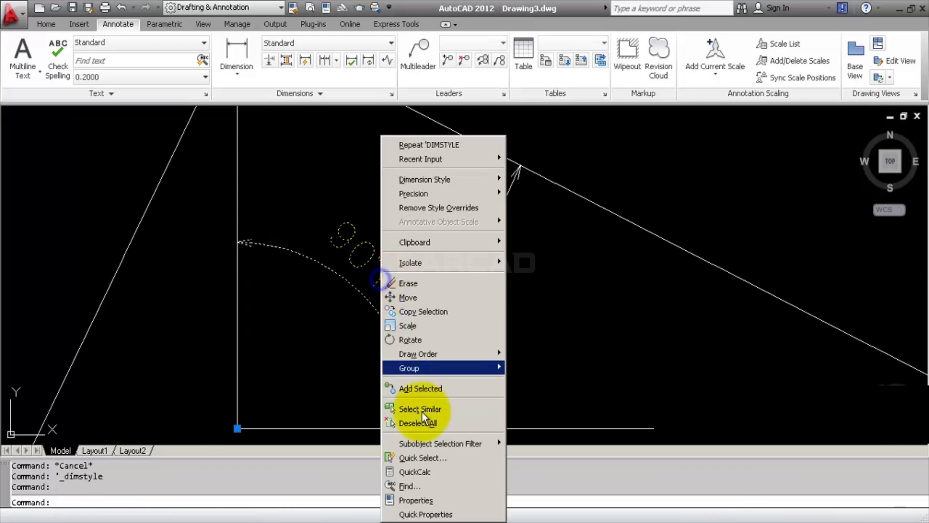
click(422, 500)
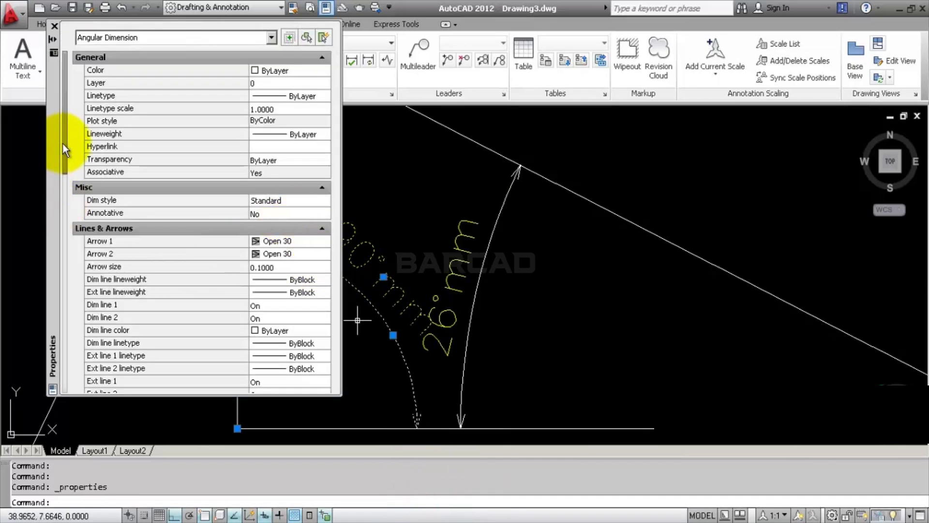
drag(65, 160, 79, 384)
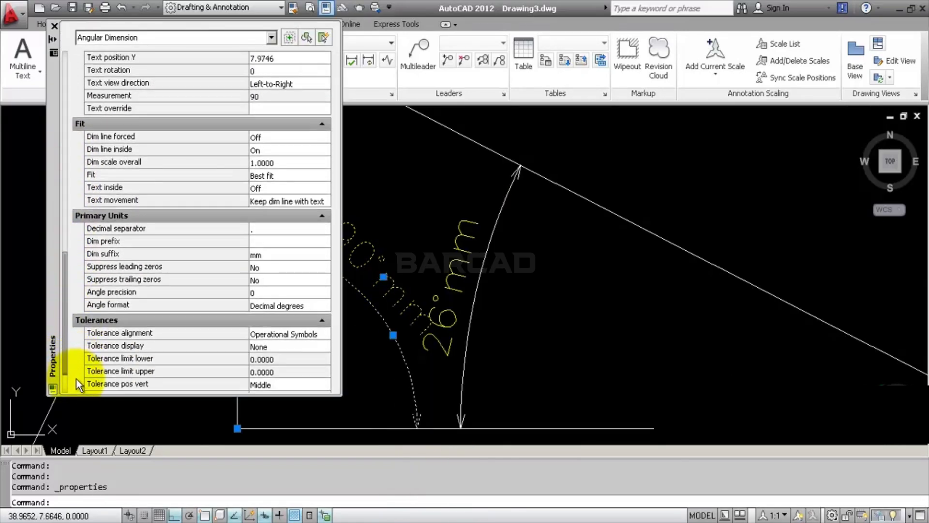
click(290, 254)
key(BackSpace)
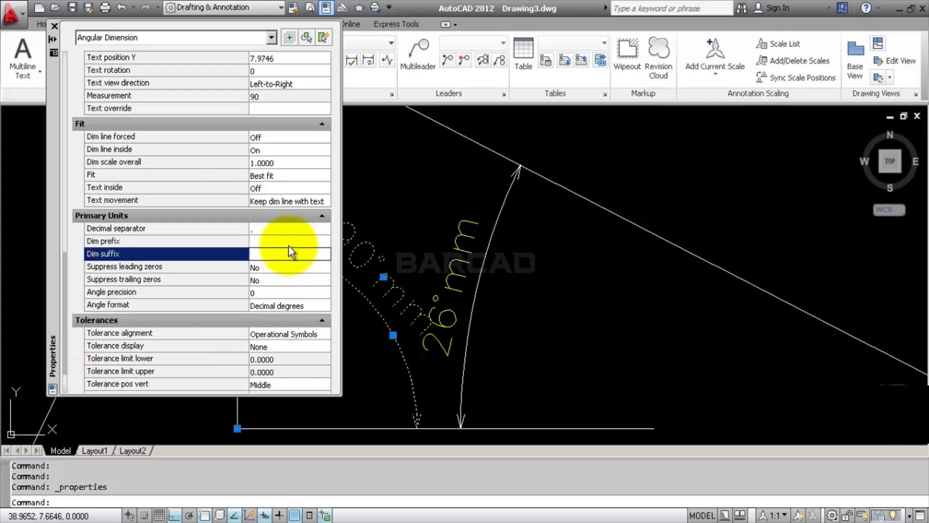
click(290, 242)
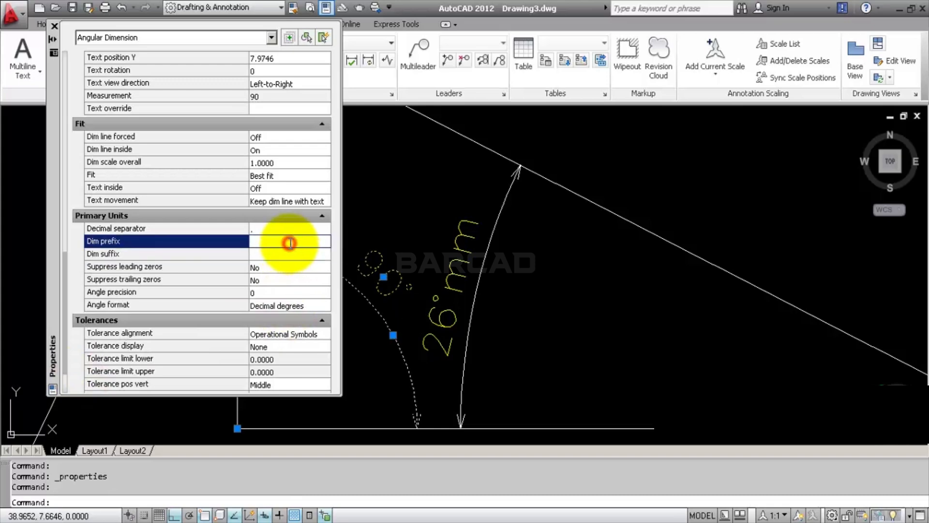
Step: Clear the suffix from the 26° angular dimension as well, then deselect both angular dimensions and close the Properties palette
click(458, 263)
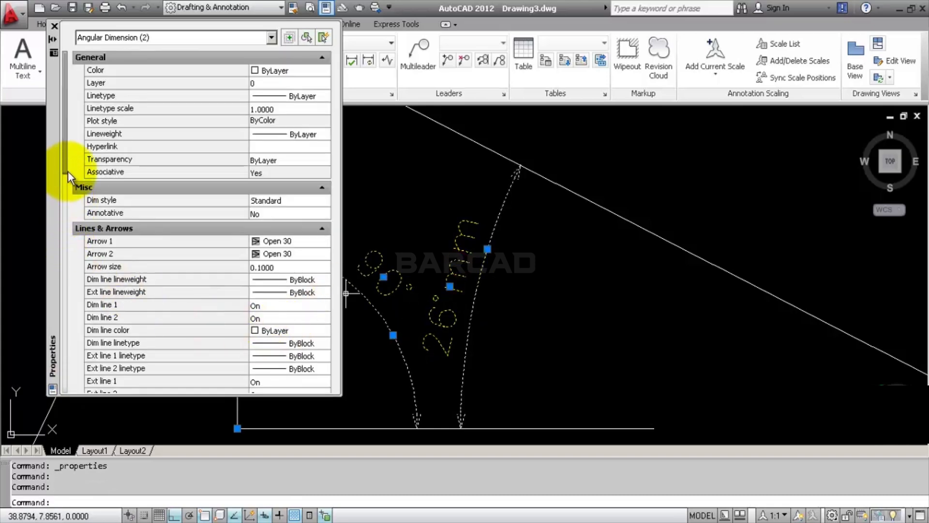
drag(68, 171, 62, 385)
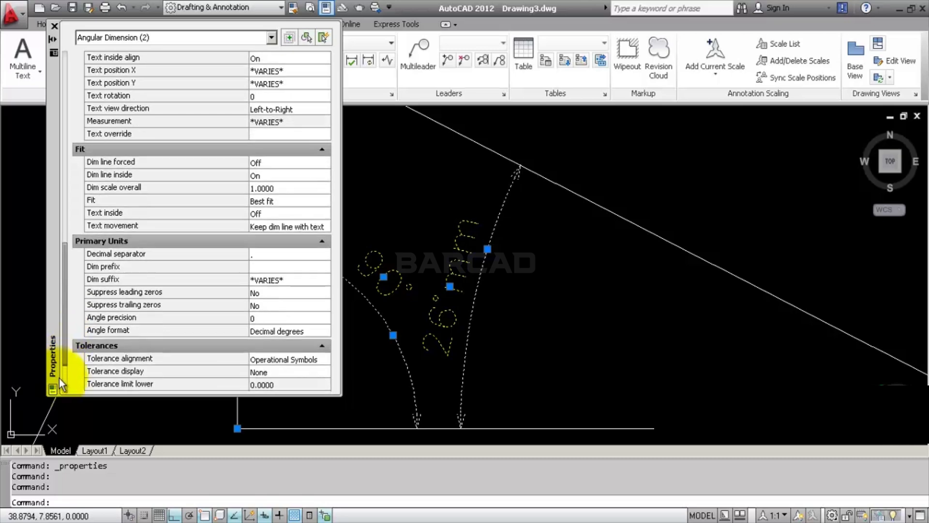
click(290, 280)
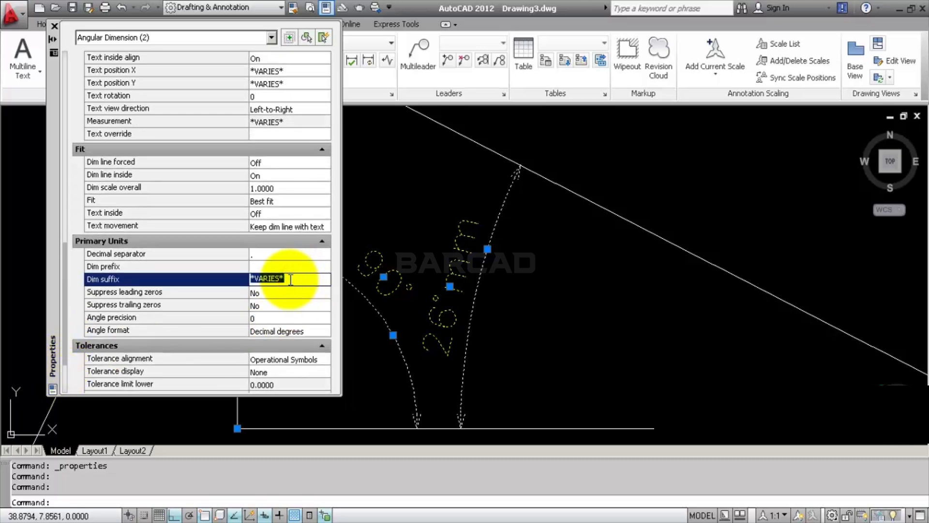
key(BackSpace)
key(Return)
key(Escape)
scroll(545, 286, down, 3)
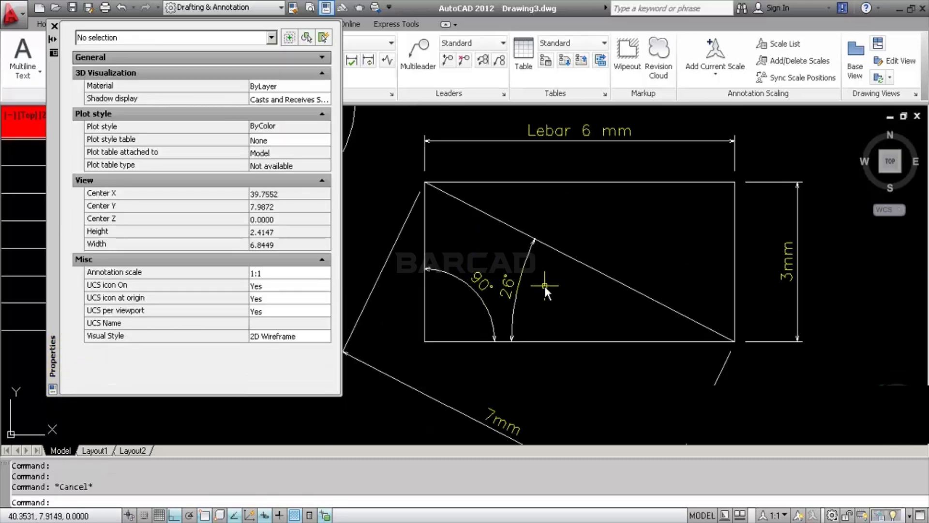
scroll(545, 287, down, 2)
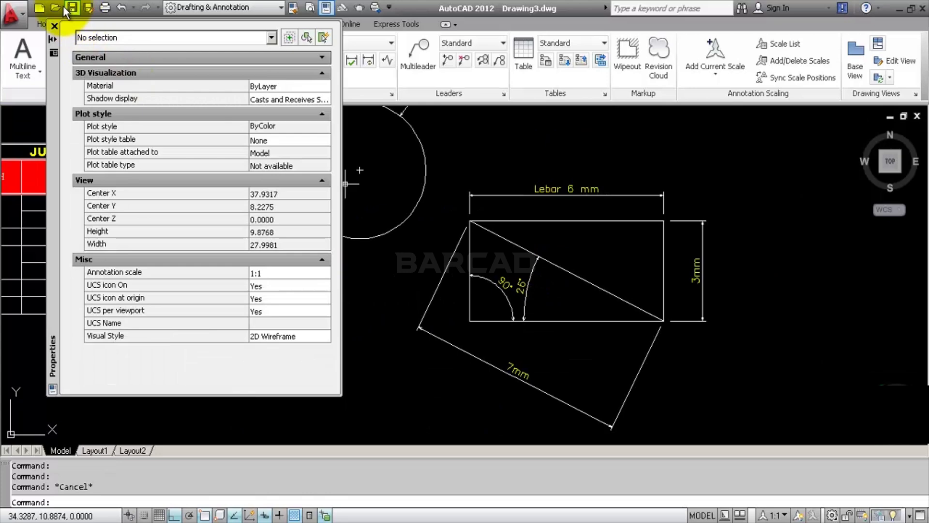
click(54, 26)
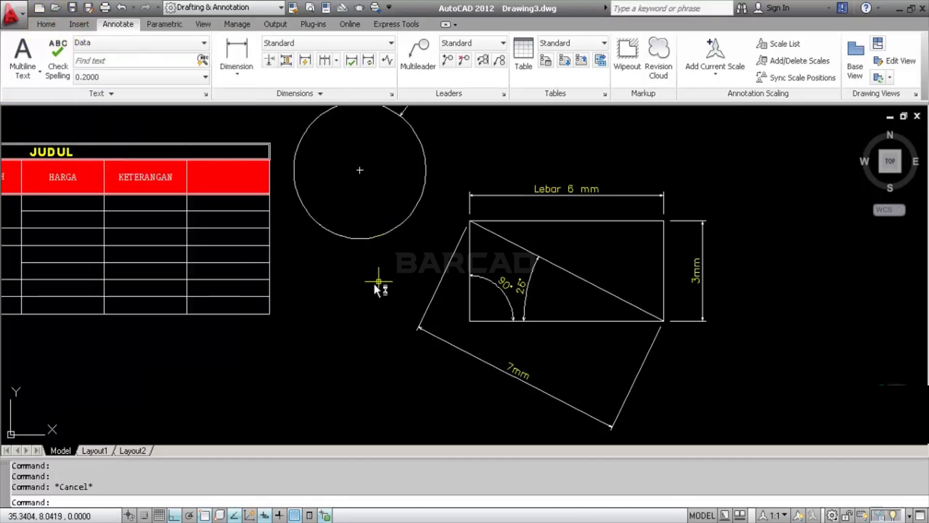
Step: Start a new dimension style in the Dimension Style Manager and name it "Ukuran Pribadi"
scroll(372, 284, down, 2)
scroll(488, 214, up, 3)
middle_drag(487, 213, 389, 278)
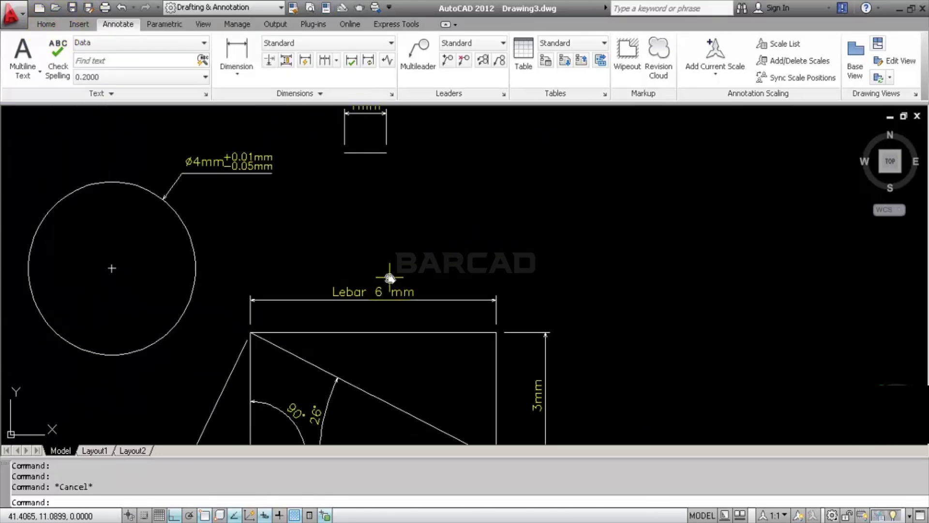
middle_drag(477, 273, 571, 255)
scroll(556, 262, down, 3)
scroll(539, 269, up, 2)
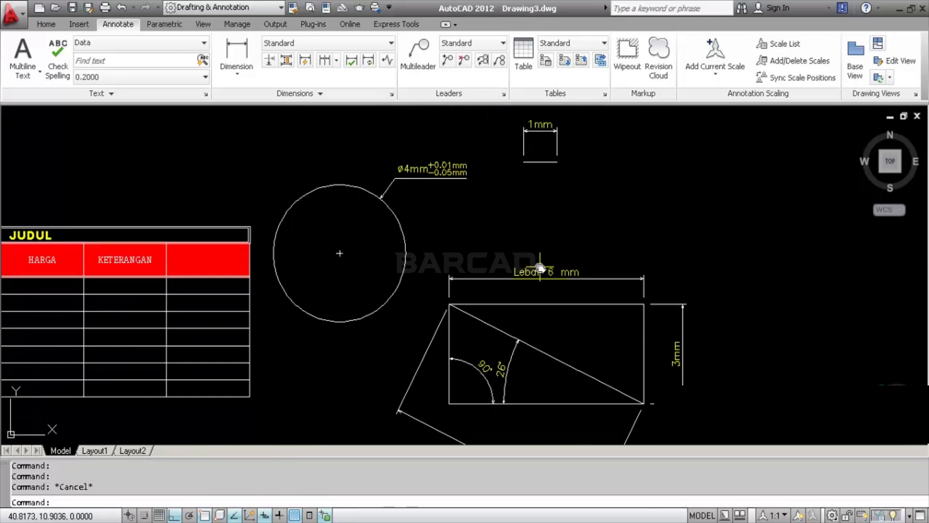
click(392, 95)
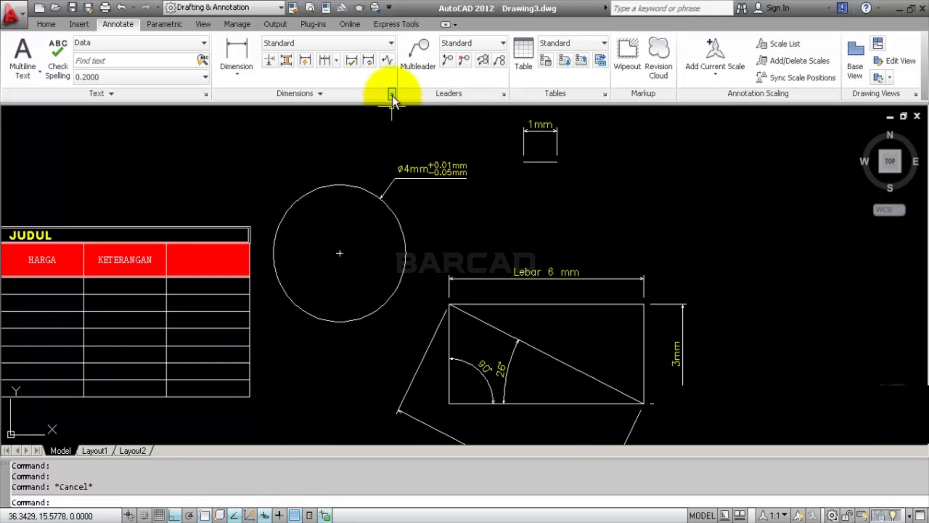
click(392, 94)
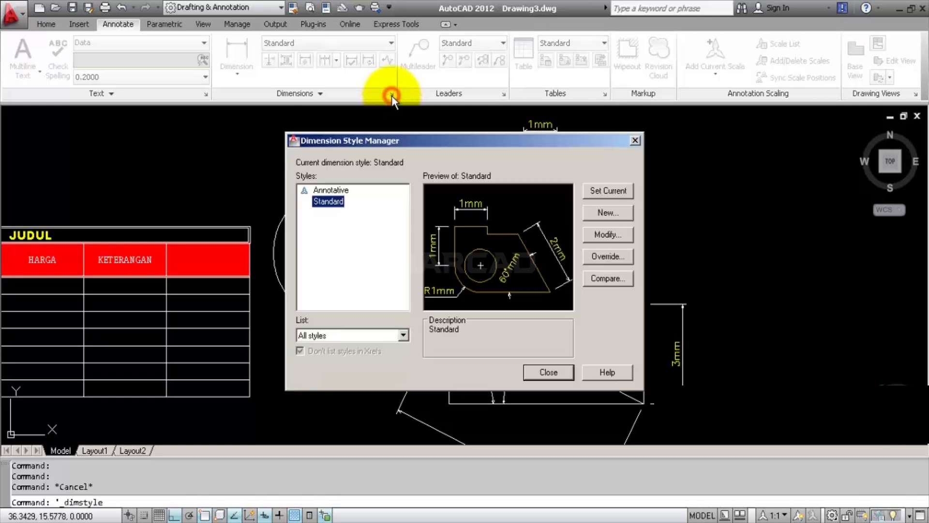
click(606, 213)
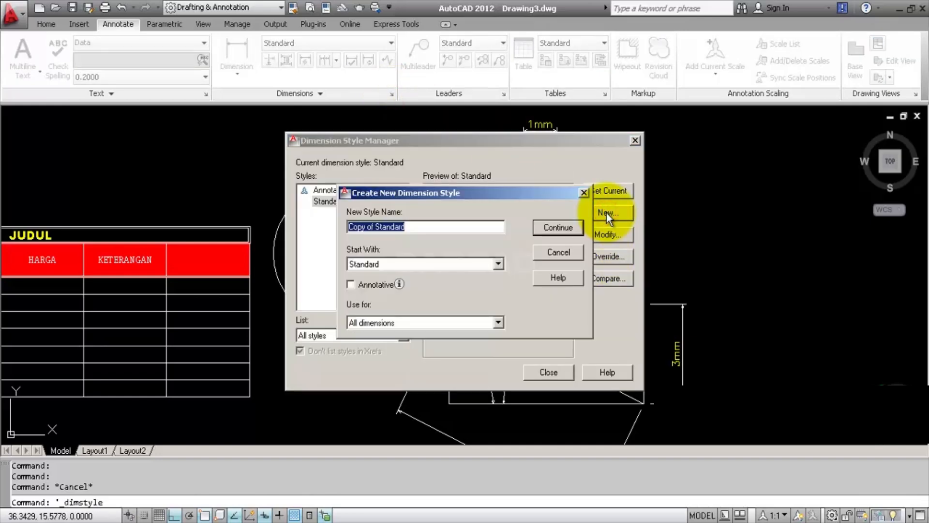
text(Ukuran Pribadi)
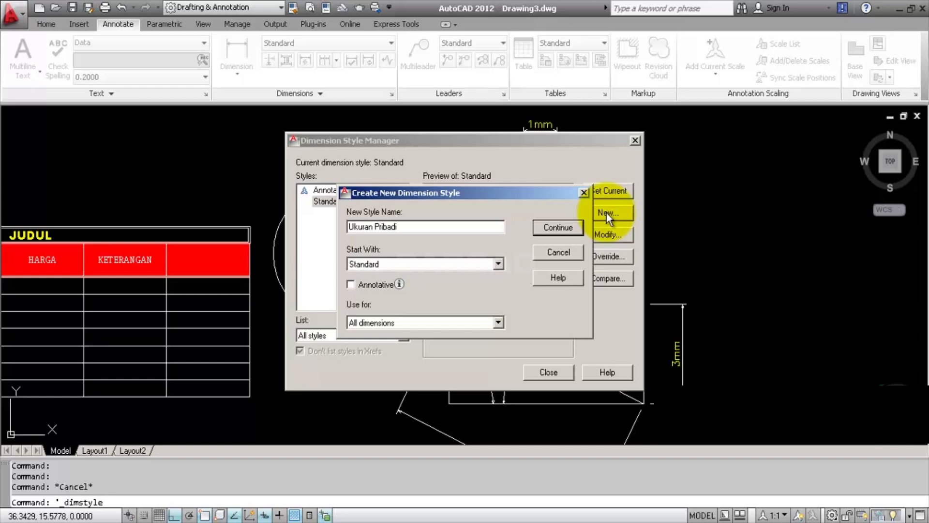
Step: Base the new style on Annotative, keep it for all dimensions, and continue to its detailed settings
click(498, 264)
click(499, 264)
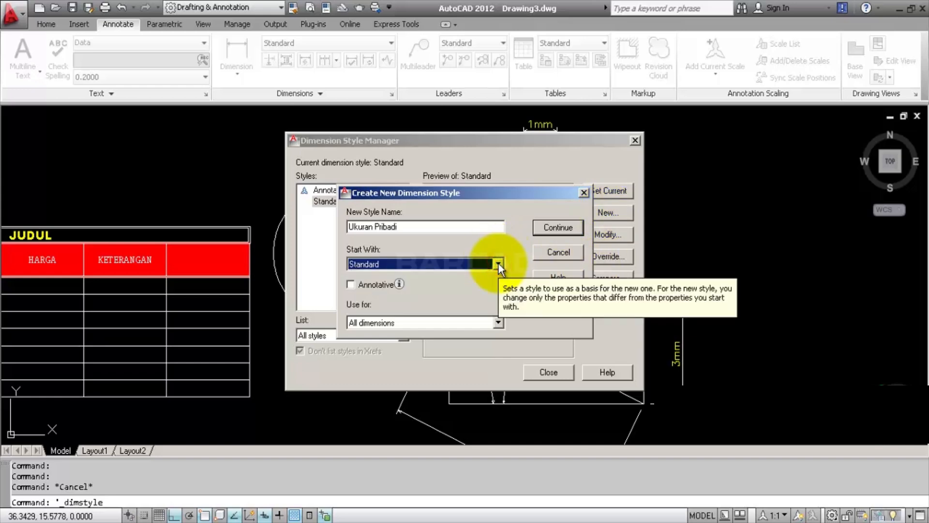
click(412, 266)
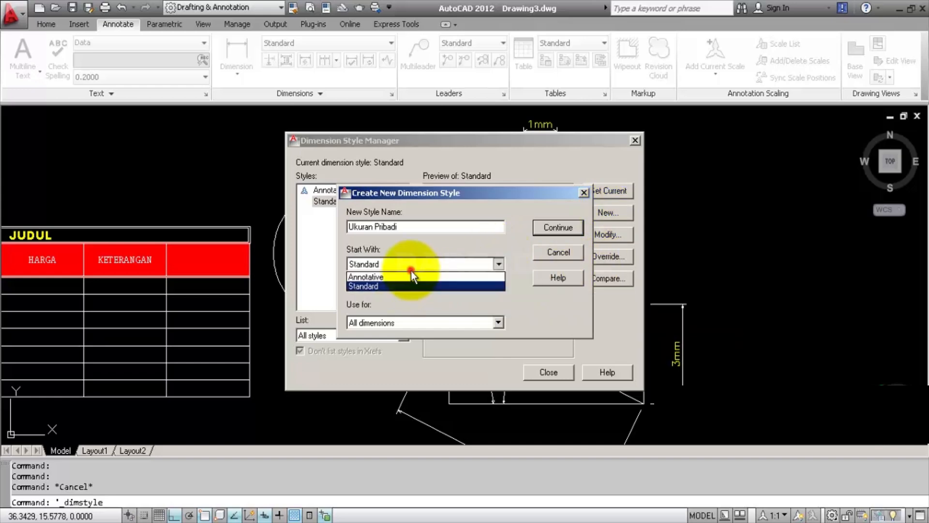
click(414, 286)
click(418, 266)
click(422, 279)
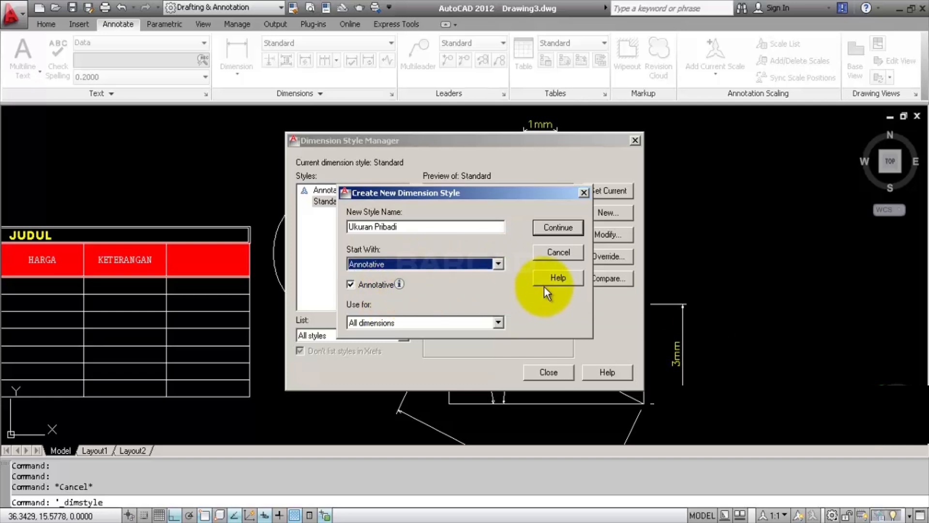
click(498, 322)
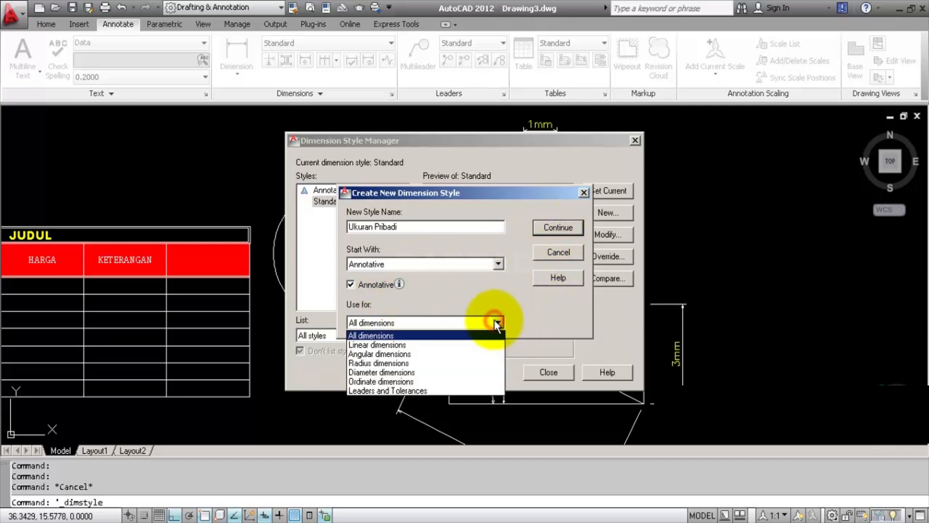
click(497, 322)
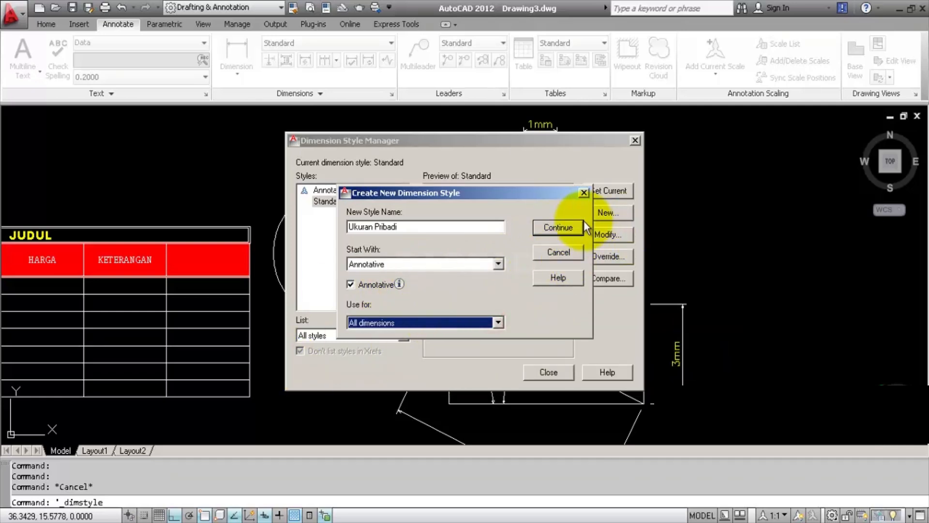
click(557, 227)
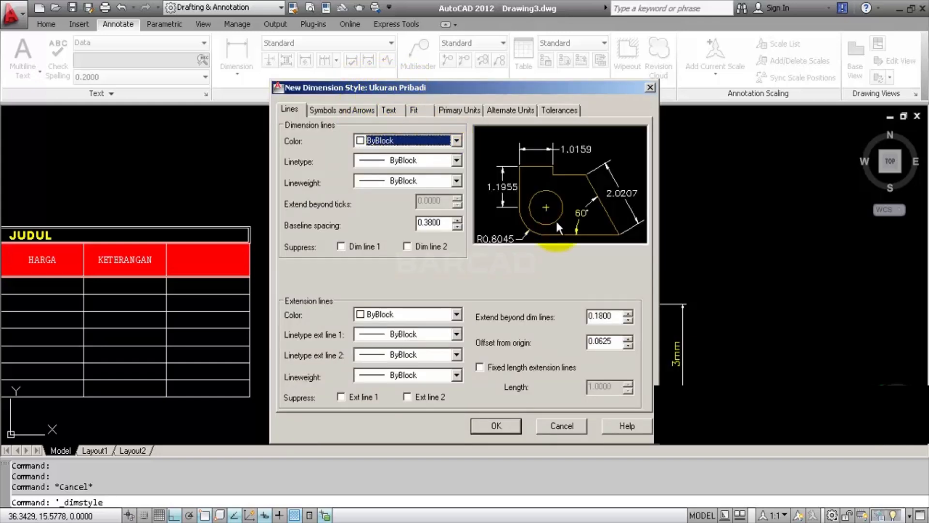
Step: Set the extension lines' offset from origin to 0.2000 in the Ukuran Pribadi style
drag(524, 91, 695, 58)
click(777, 285)
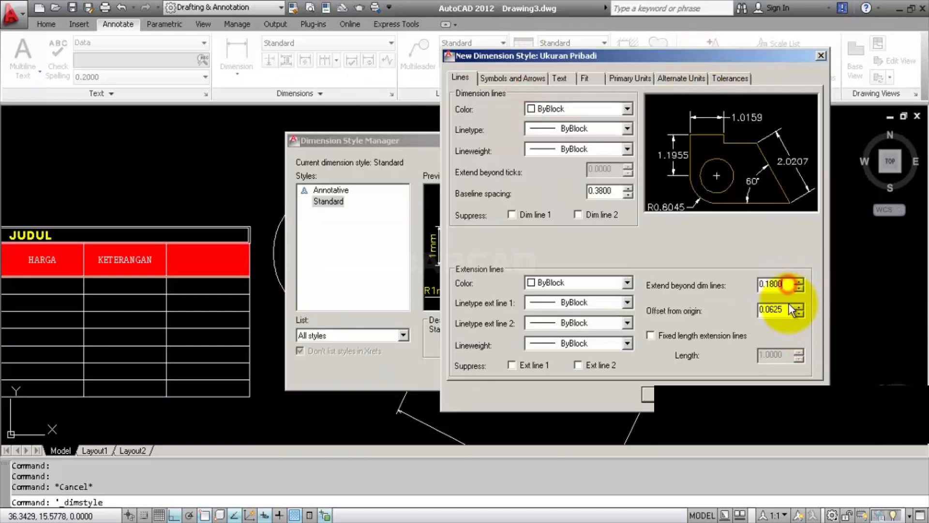
drag(792, 309, 771, 309)
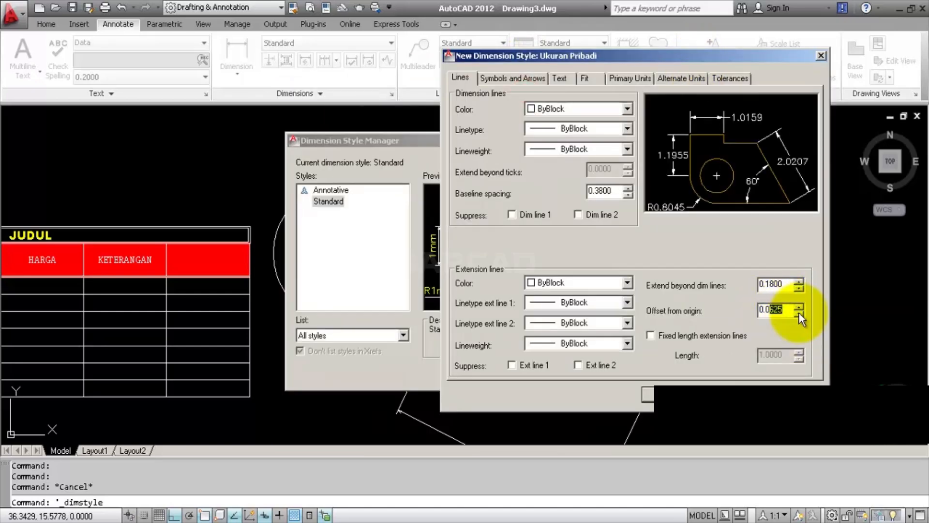
text(2000)
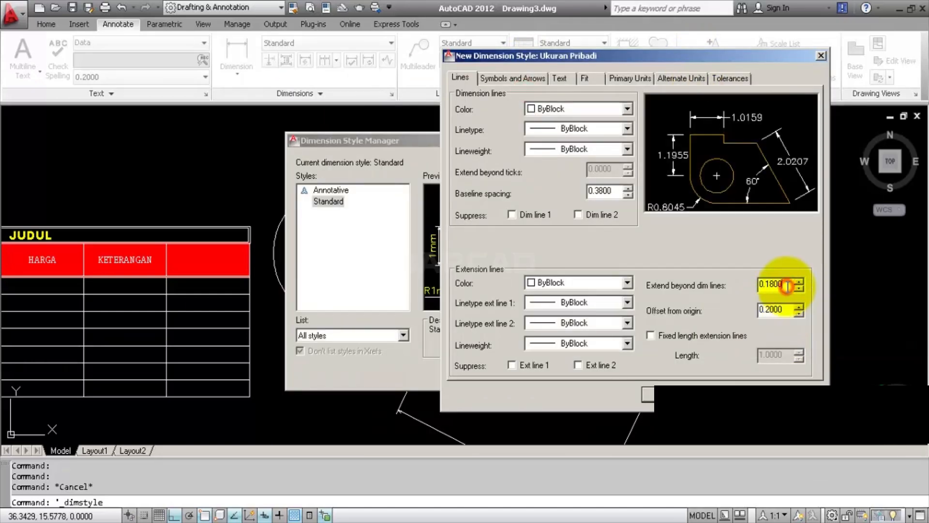
Step: Set the distance that extension lines extend beyond the dimension lines to 0.05
drag(787, 286, 765, 285)
text(.5)
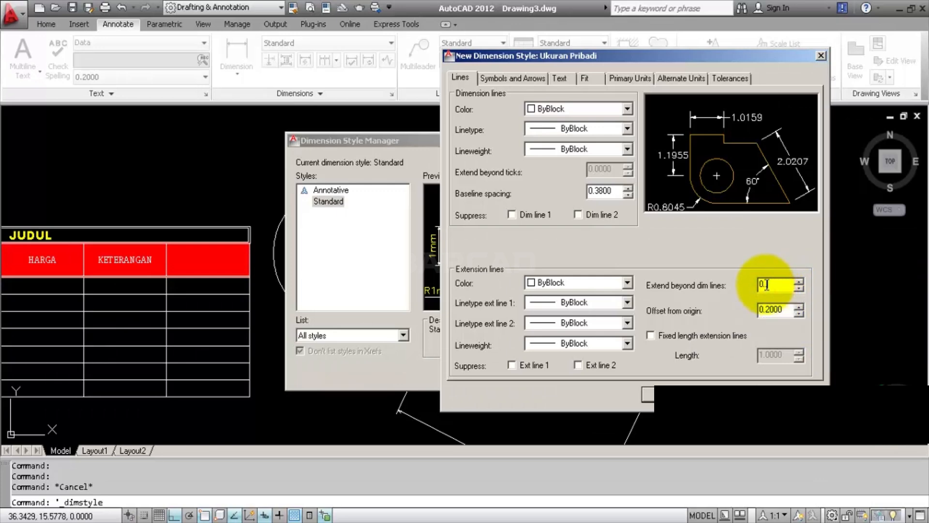
key(BackSpace)
key(BackSpace)
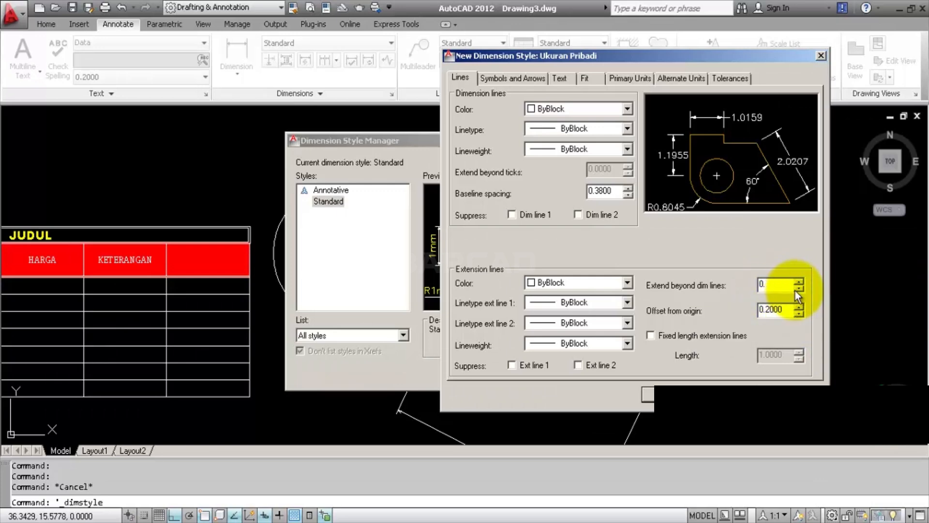
text(0)
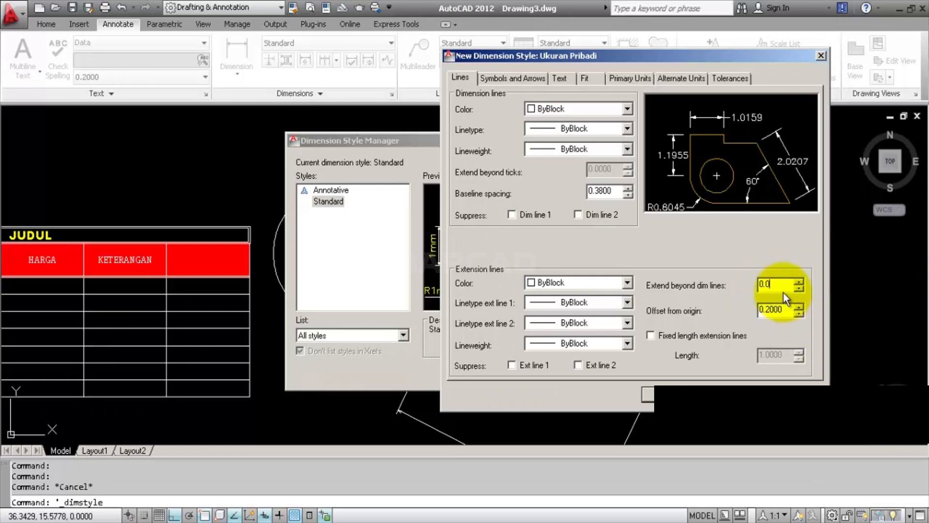
text(5)
click(781, 310)
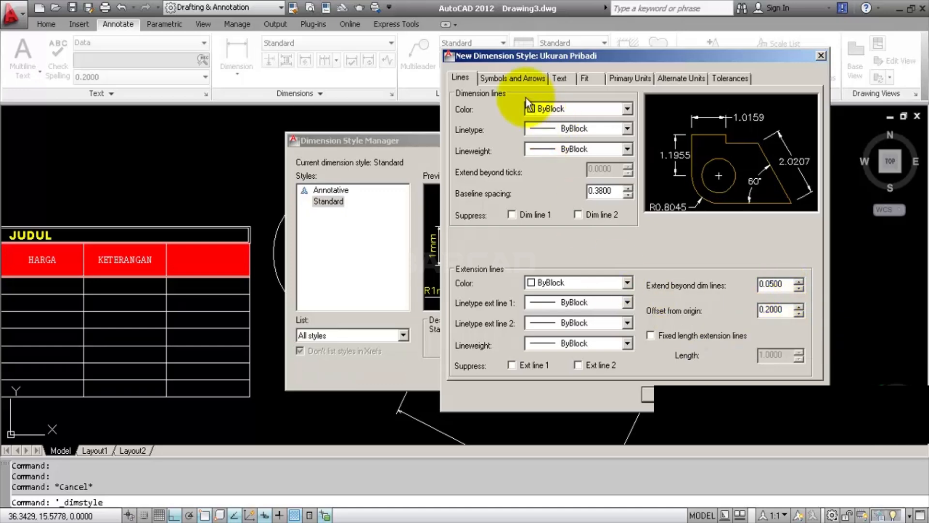
Step: Set the first and second arrowheads of the Ukuran Pribadi style to Dot and the arrow size to 0.2000
click(506, 77)
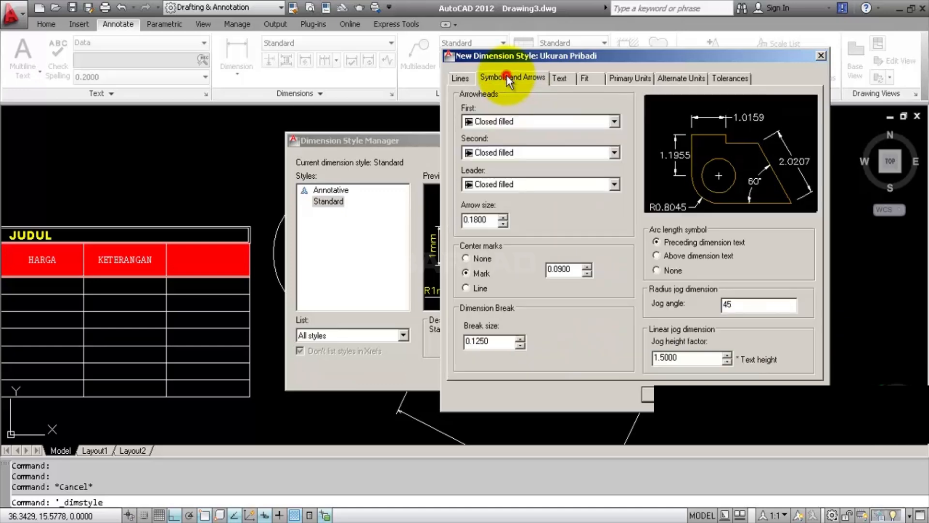
click(545, 120)
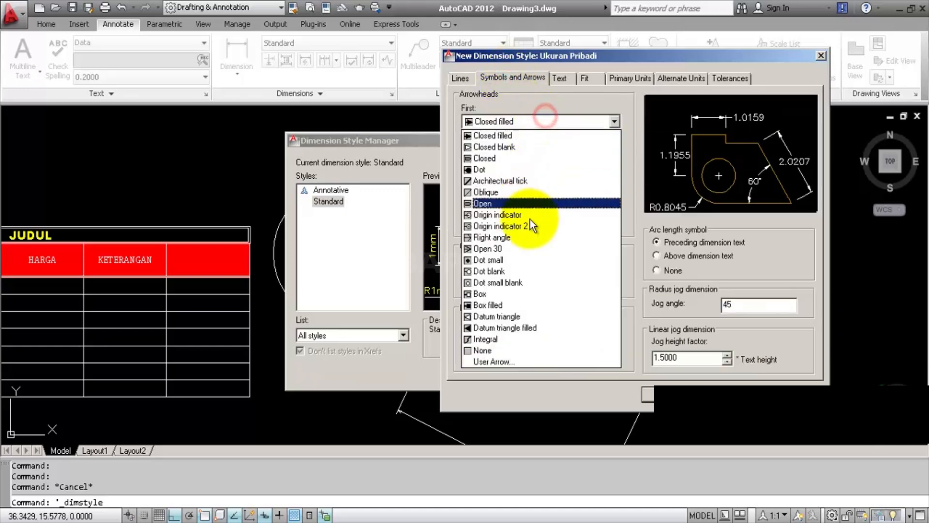
click(532, 169)
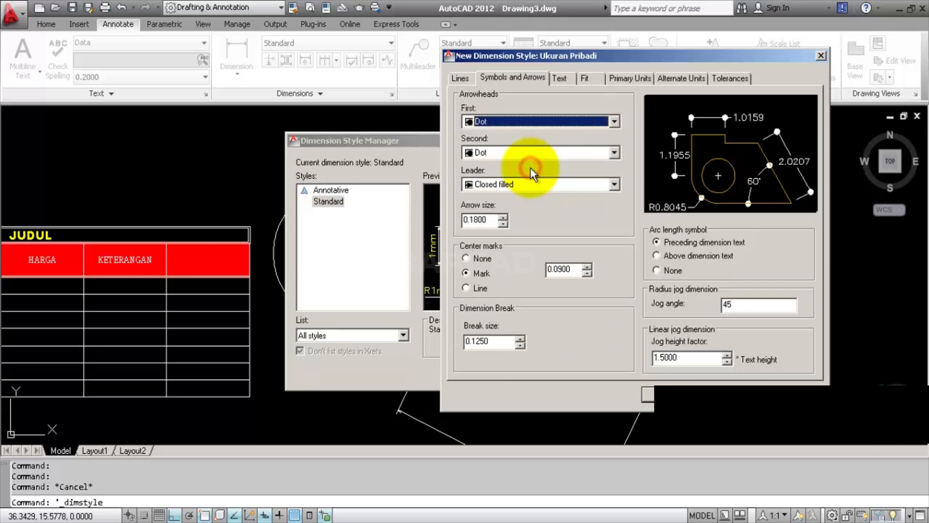
click(489, 220)
drag(475, 220, 471, 220)
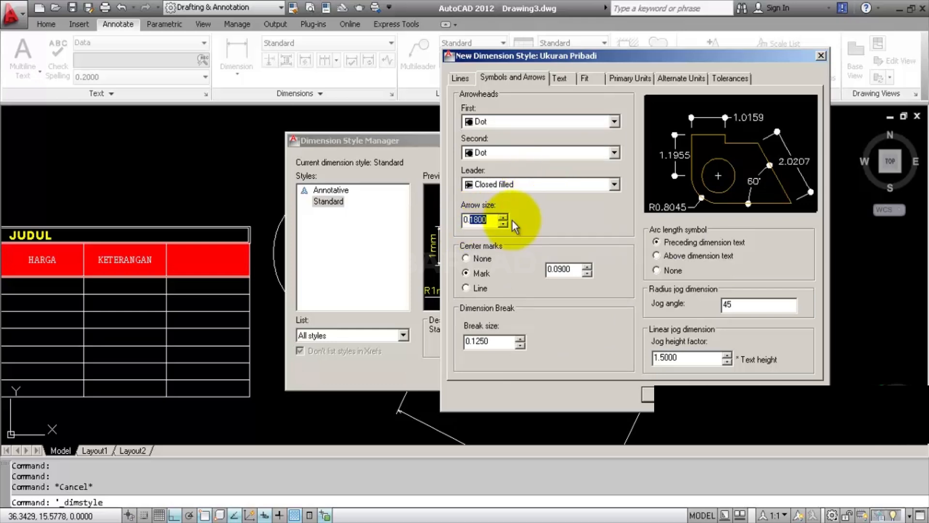
text(2)
double_click(553, 185)
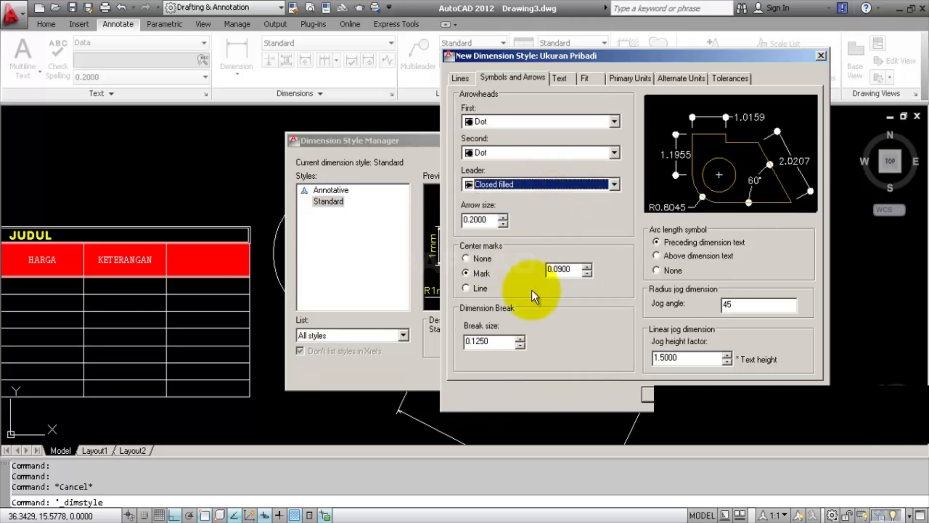
Step: Place the style's dimension text vertically Above the dimension line and align it with the dimension line
click(562, 79)
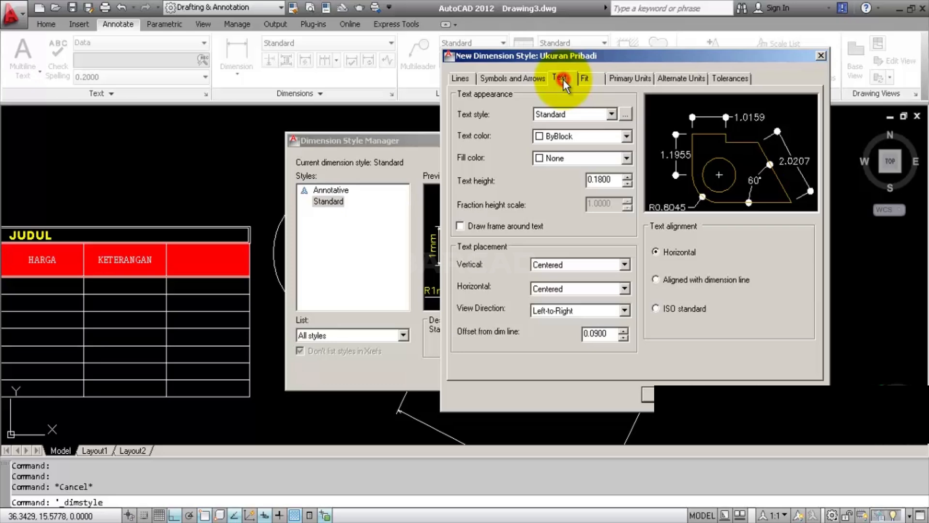
click(592, 265)
click(591, 282)
click(671, 280)
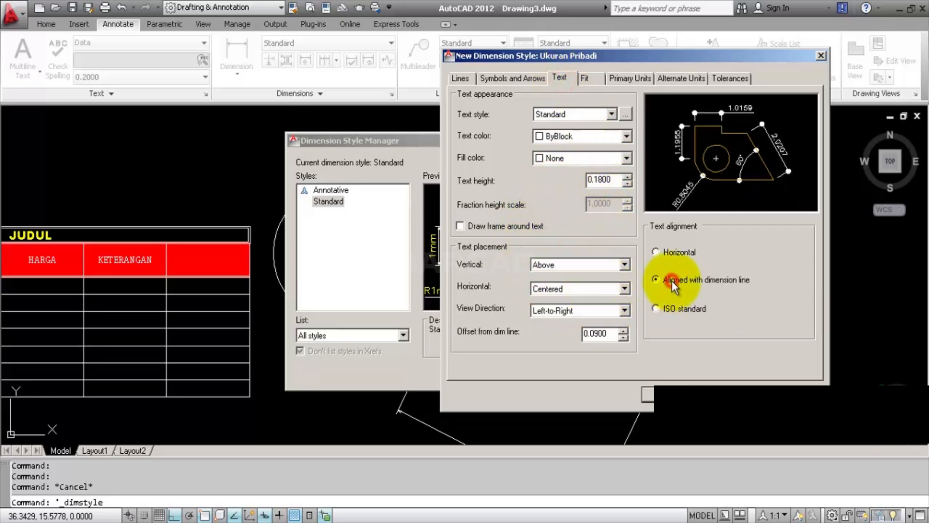
Step: Set the linear precision of the primary units to 0.0, save the new dimension style and close the Dimension Style Manager
click(585, 79)
click(623, 79)
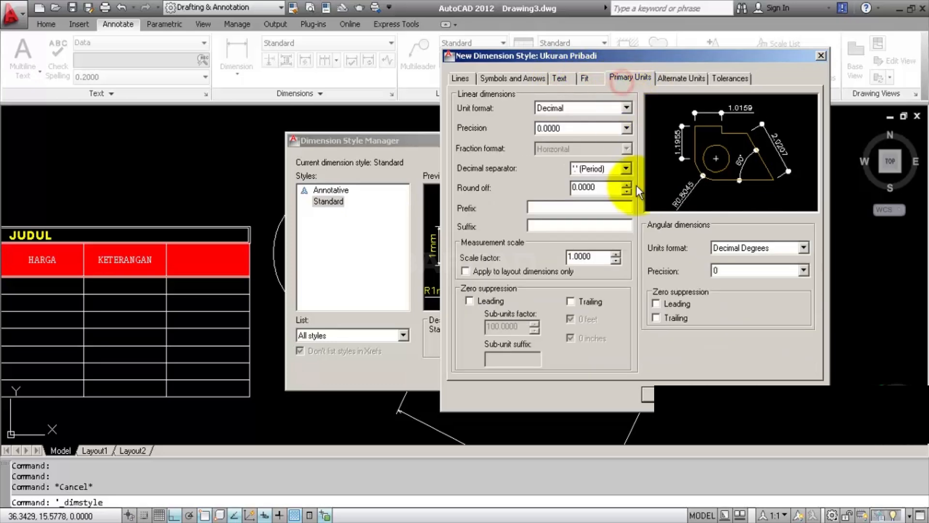
click(627, 128)
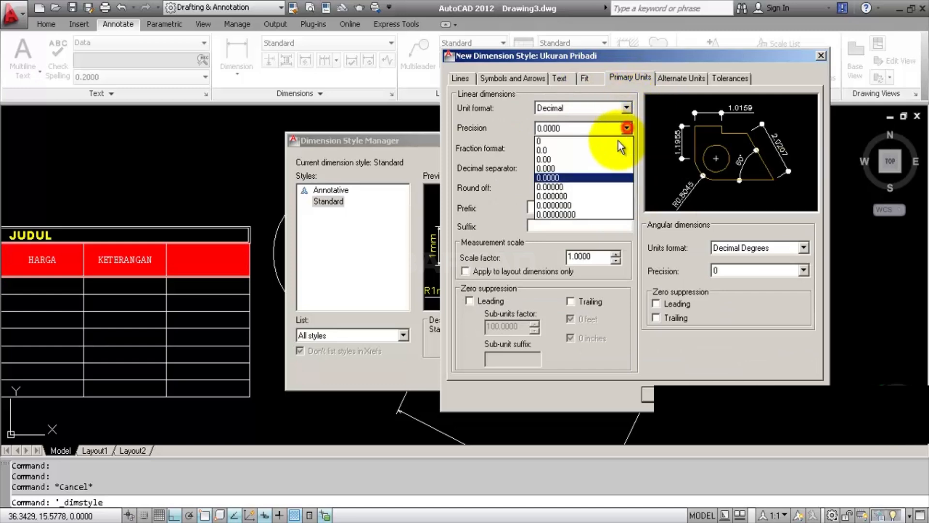
click(618, 150)
click(669, 80)
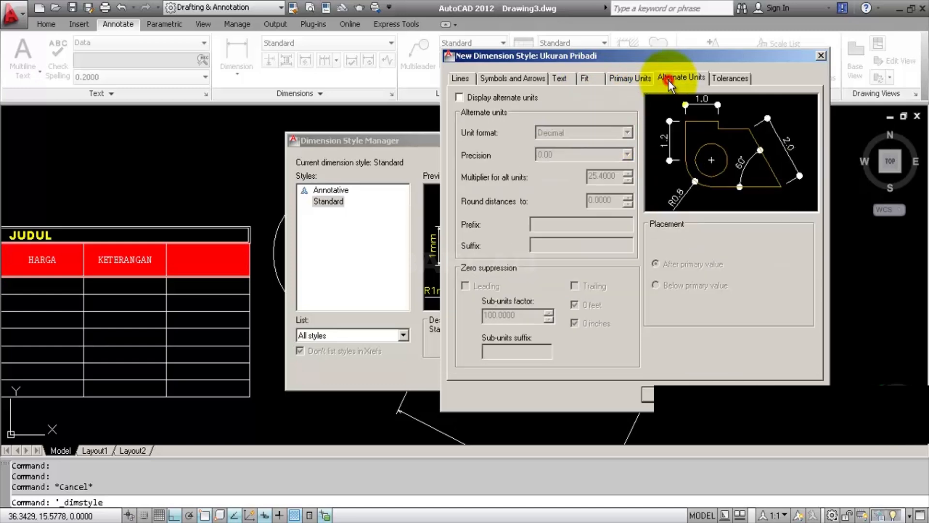
click(651, 393)
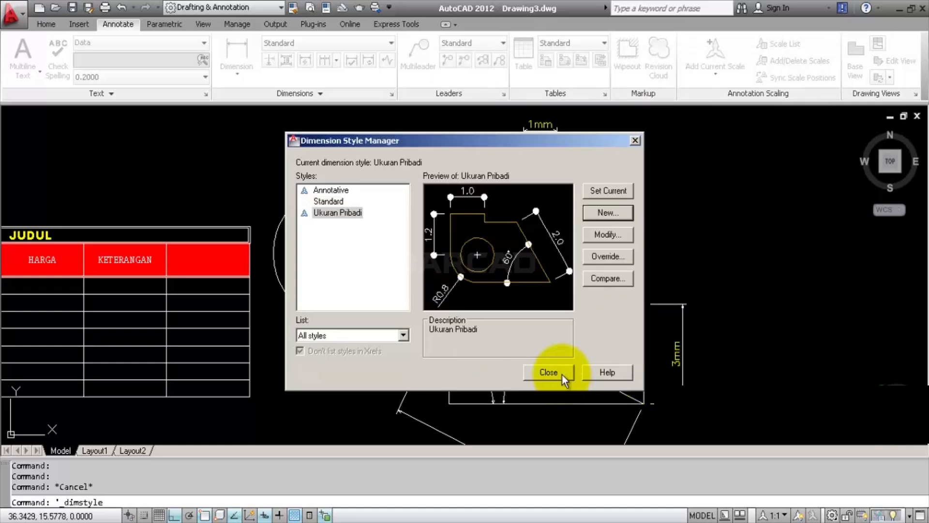
click(562, 373)
Step: Apply the Ukuran Pribadi dimension style to the "Lebar" width dimension above the rectangle
scroll(537, 266, down, 4)
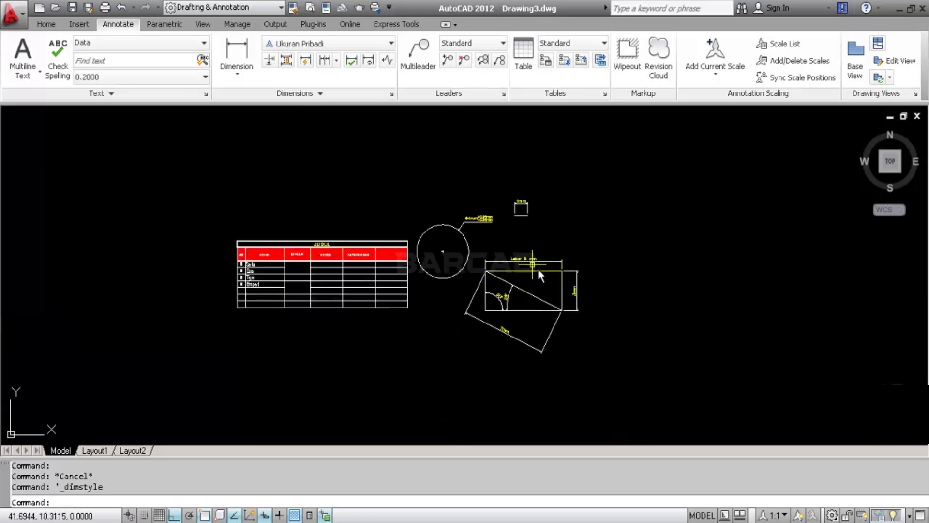
scroll(538, 270, up, 3)
click(534, 246)
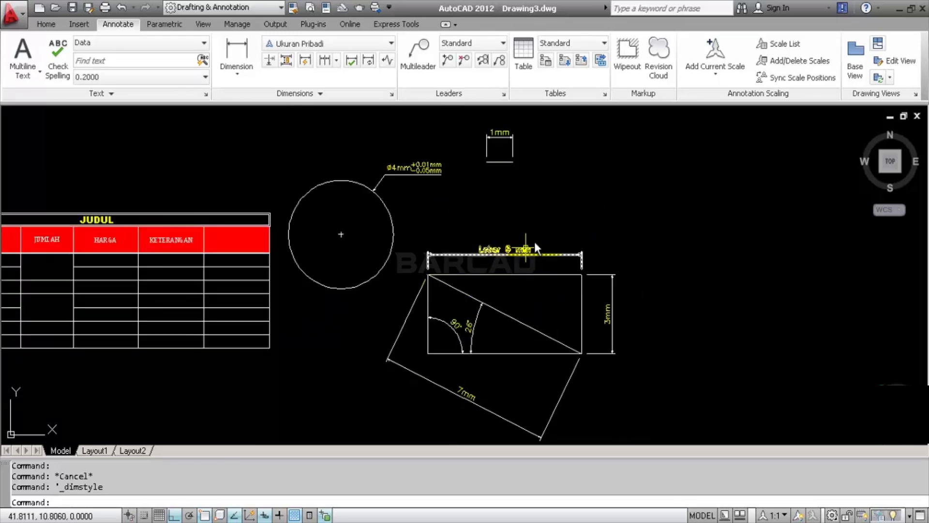
key(Escape)
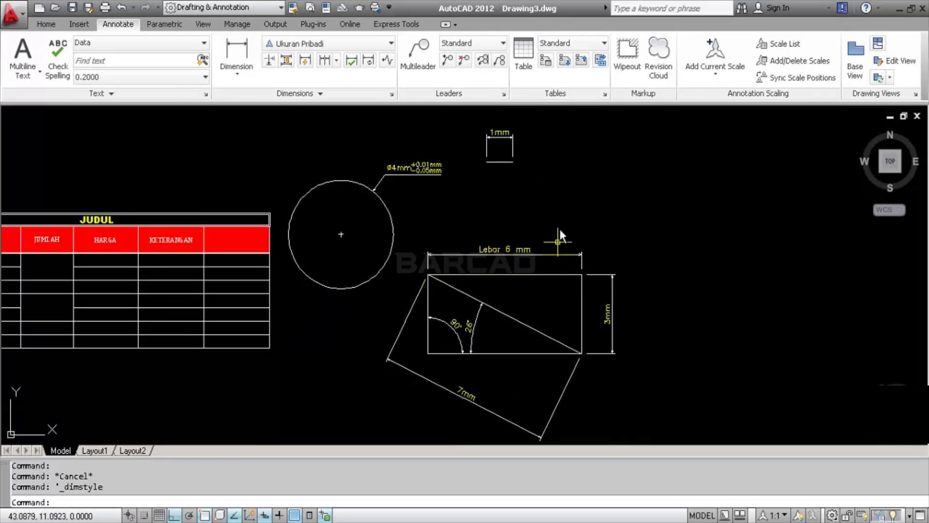
click(579, 254)
click(232, 55)
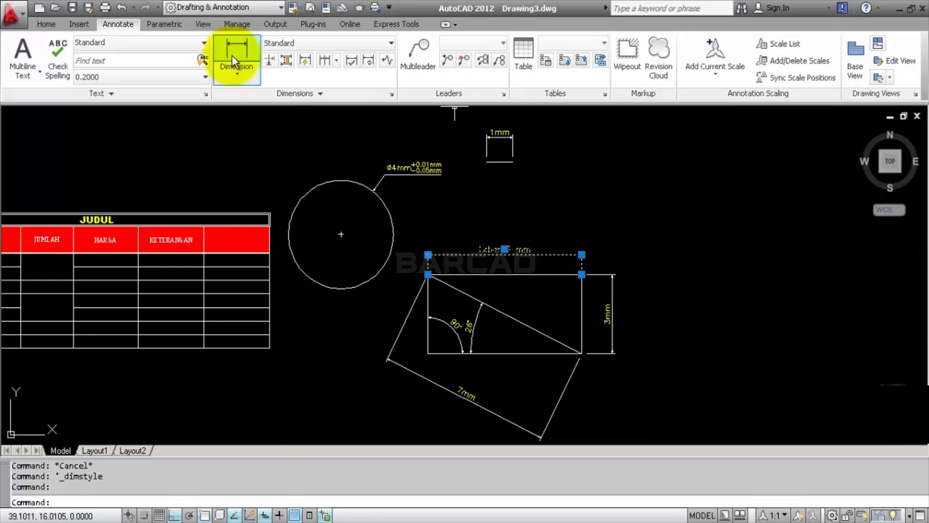
click(186, 43)
click(186, 43)
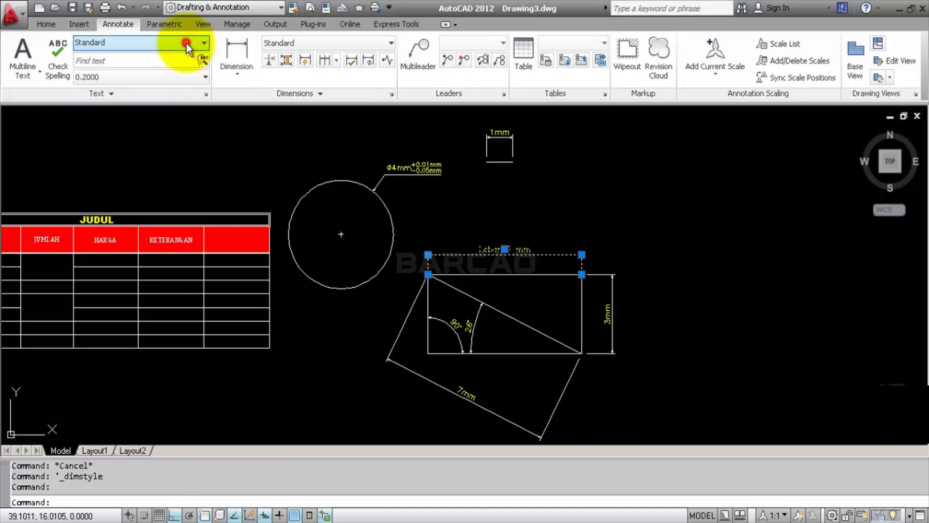
click(332, 42)
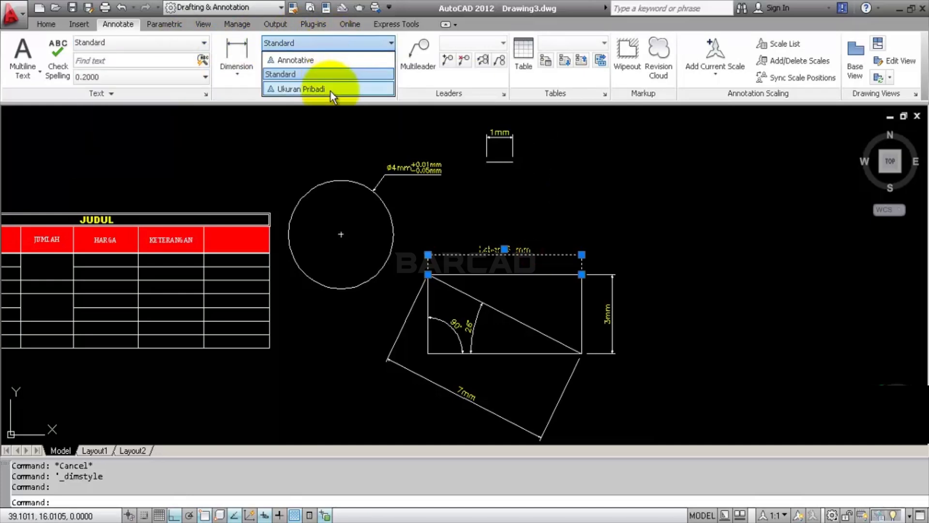
click(330, 92)
key(Escape)
scroll(511, 266, up, 3)
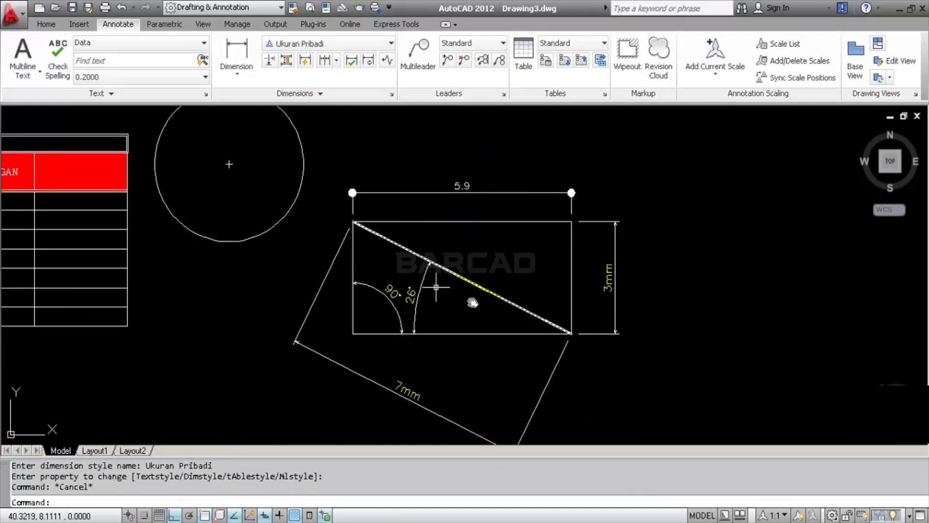
Step: Match the properties of the rectangle's width dimension to its height, diagonal and two angular dimensions
click(294, 8)
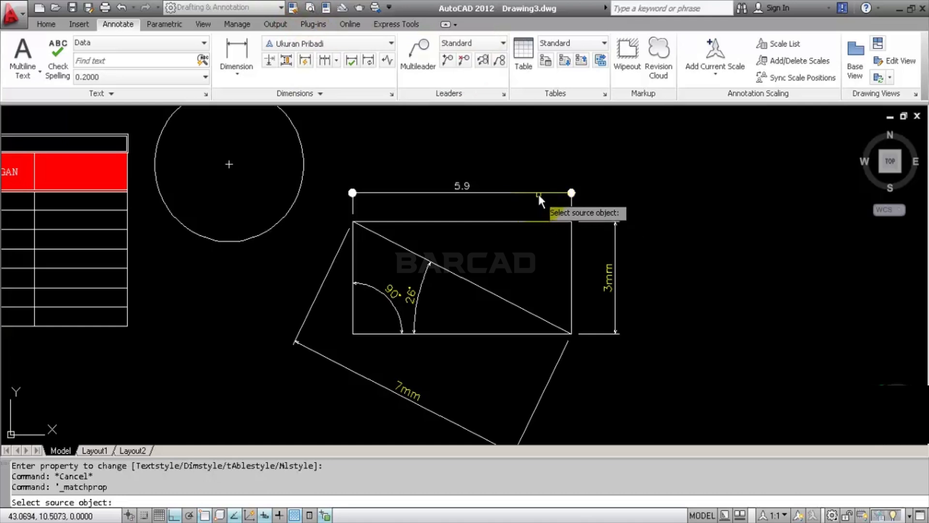
click(539, 192)
click(608, 273)
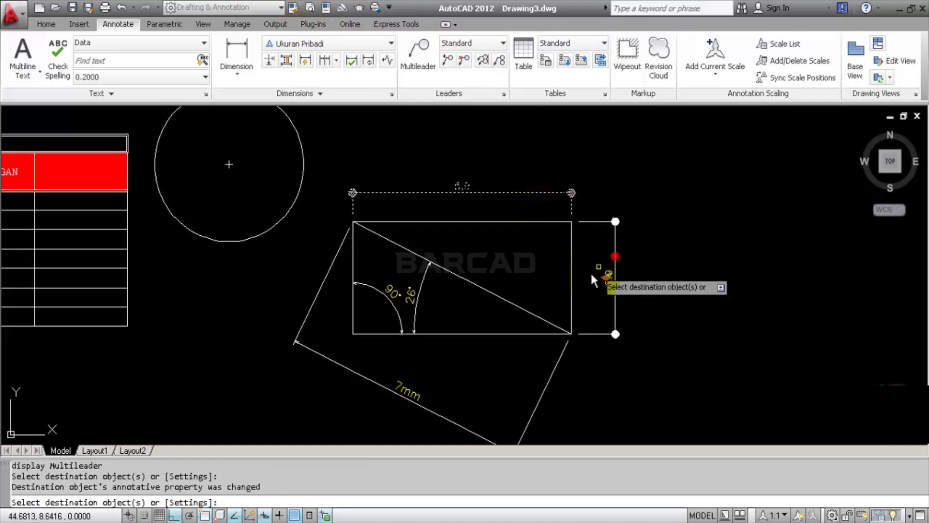
click(412, 294)
click(395, 292)
click(409, 393)
Step: Match the same properties to the circle's diameter dimension and the small 1mm dimension, and end the matching
scroll(434, 412, down, 2)
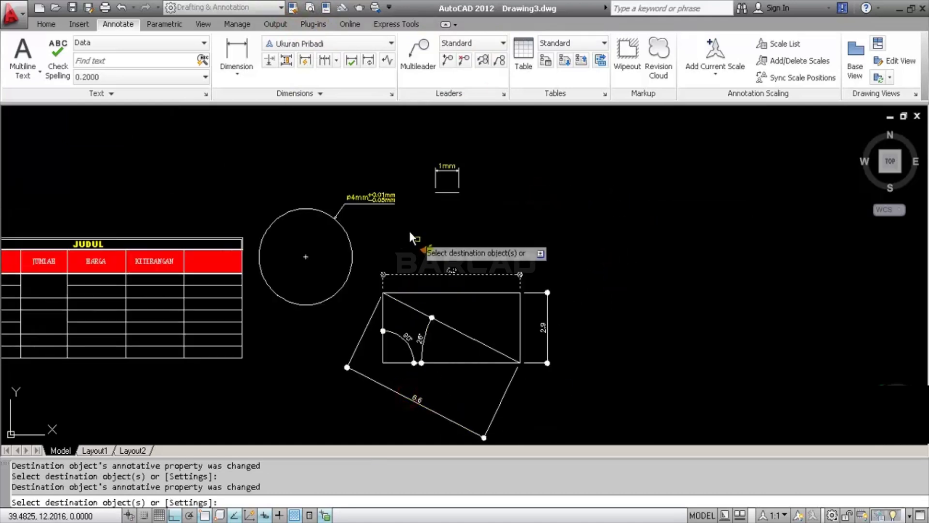
click(451, 169)
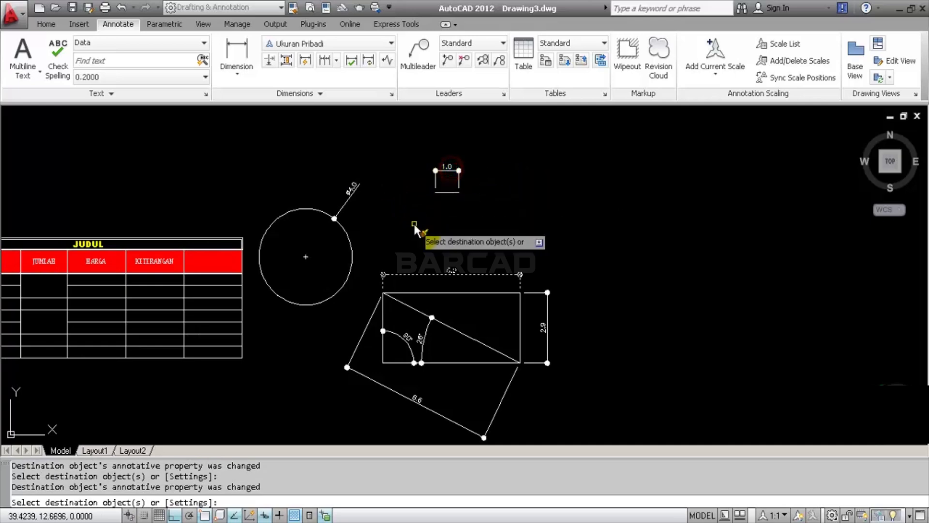
scroll(413, 224, up, 5)
key(Escape)
scroll(414, 223, down, 4)
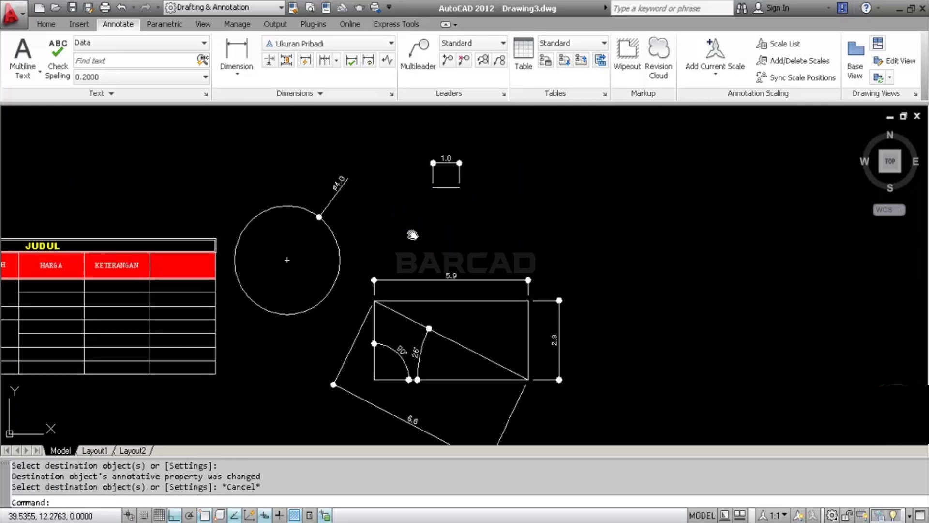
scroll(445, 277, up, 2)
Step: Select the rectangle's width, circle's diameter and small top dimensions to check their assigned style, and clear the selection
click(462, 269)
click(436, 298)
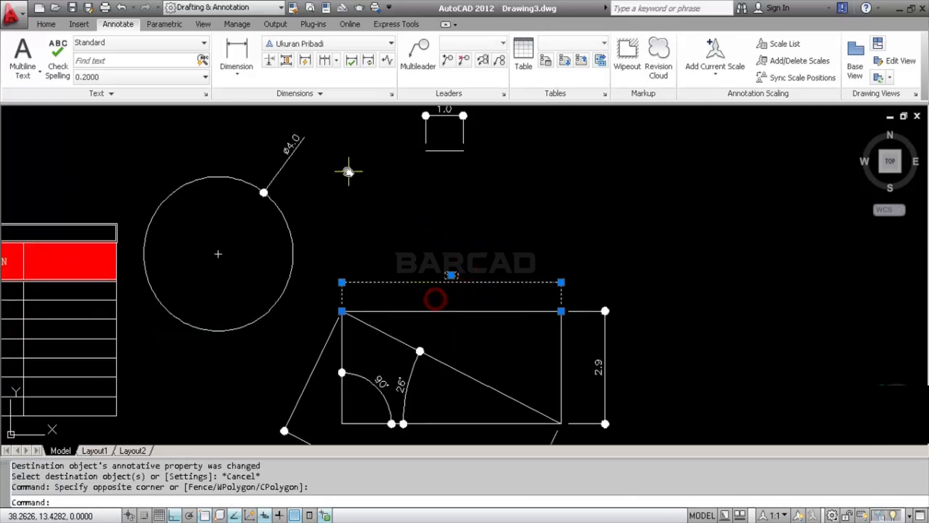
click(348, 170)
click(269, 134)
scroll(455, 145, down, 2)
scroll(470, 147, up, 3)
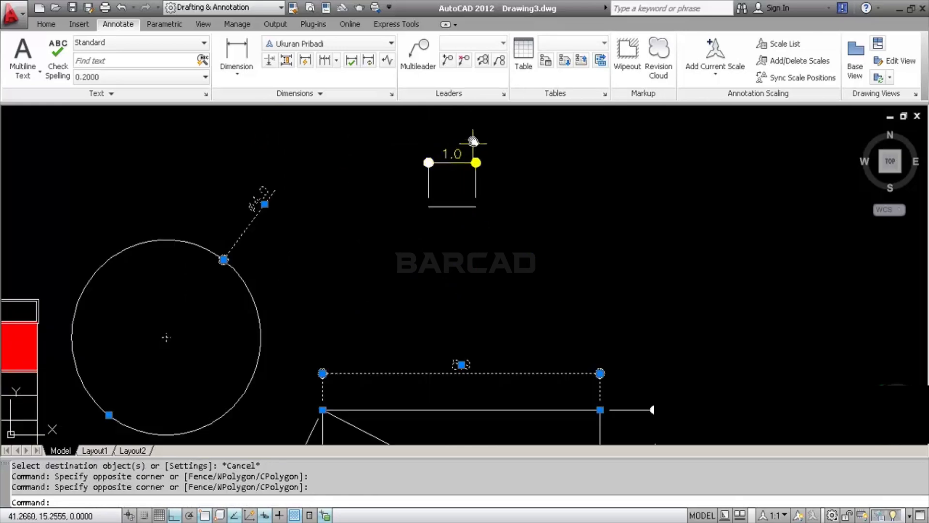
click(469, 138)
click(448, 160)
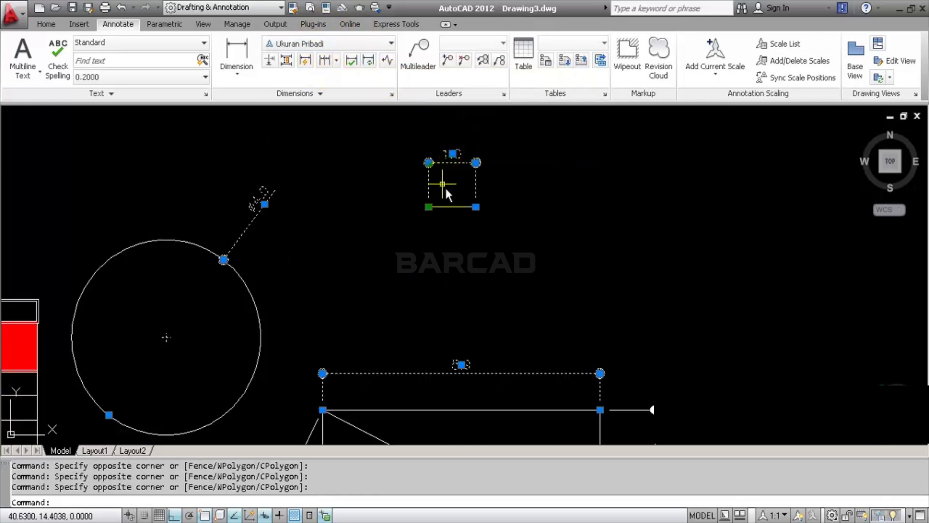
key(Escape)
Step: Change the circle's diameter dimension to the Standard dimension style
click(285, 181)
click(235, 209)
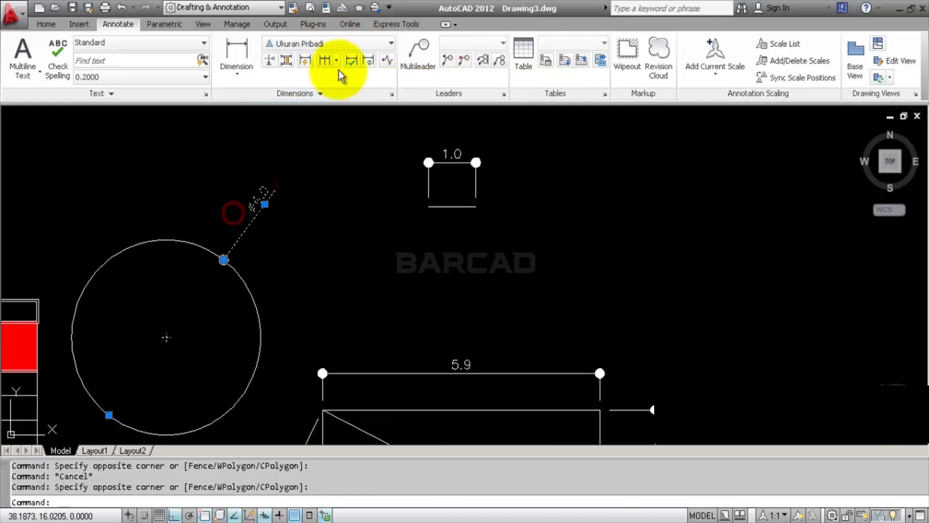
click(348, 43)
click(352, 75)
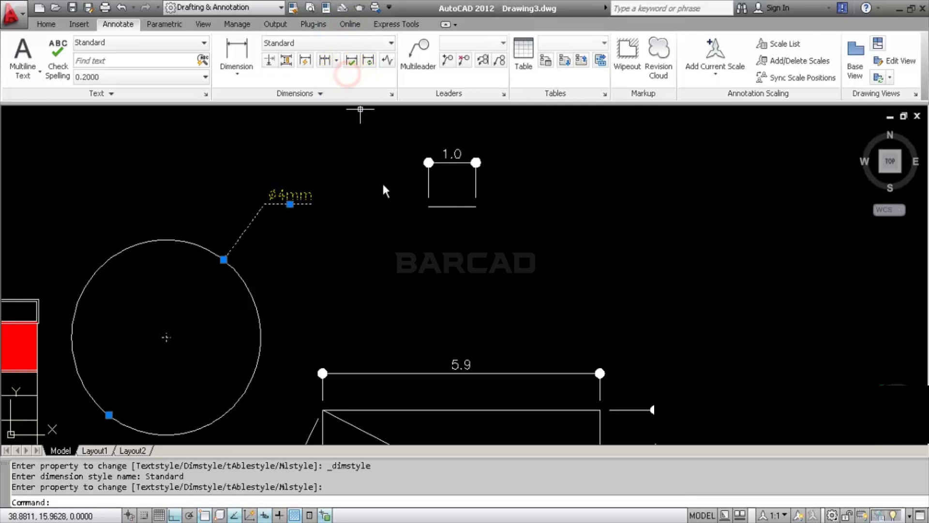
key(Escape)
scroll(386, 185, down, 2)
scroll(382, 257, up, 2)
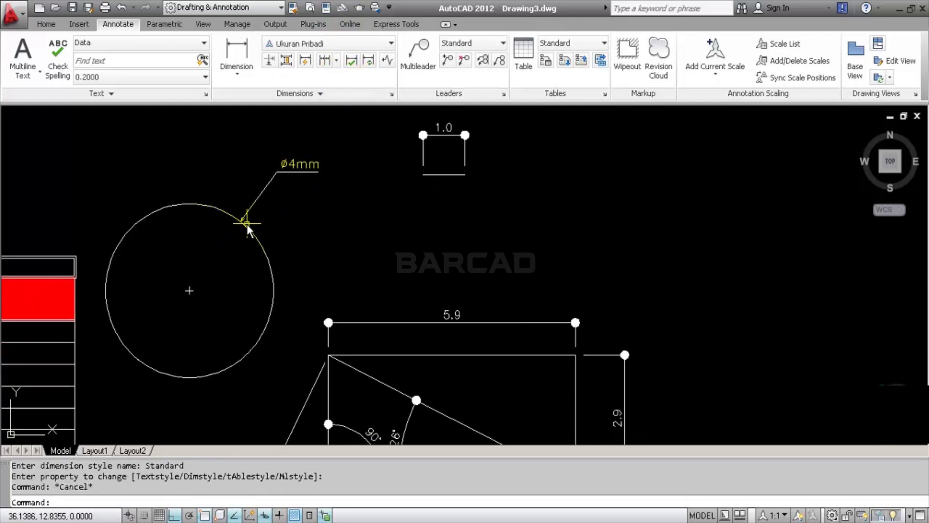
scroll(435, 289, down, 3)
scroll(471, 339, up, 2)
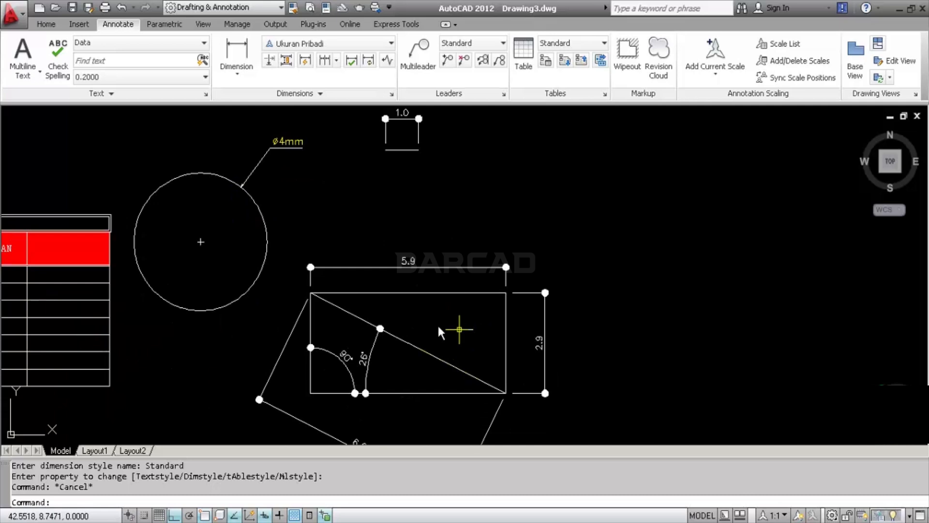
middle_drag(437, 324, 548, 325)
scroll(527, 329, down, 2)
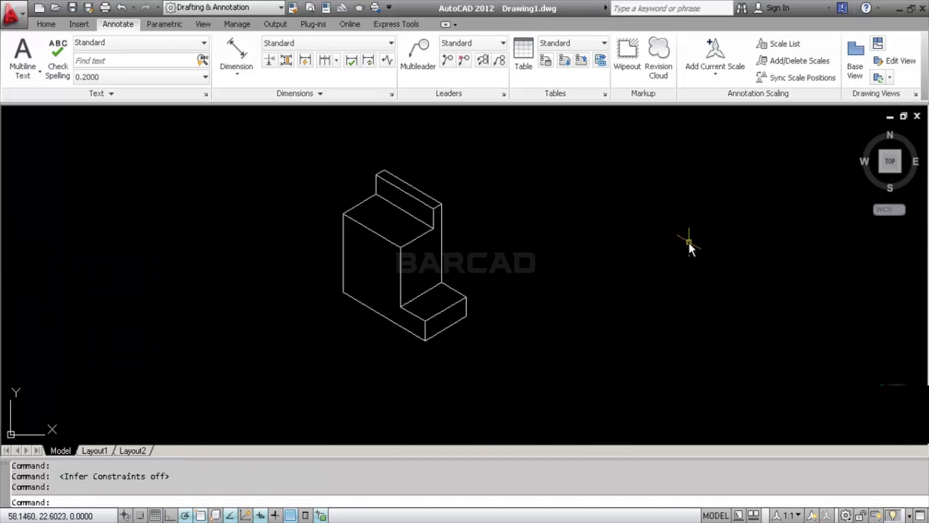
Step: Add an aligned dimension to the short vertical edge at the right end of the lower step, placed just outside the body
scroll(459, 222, up, 3)
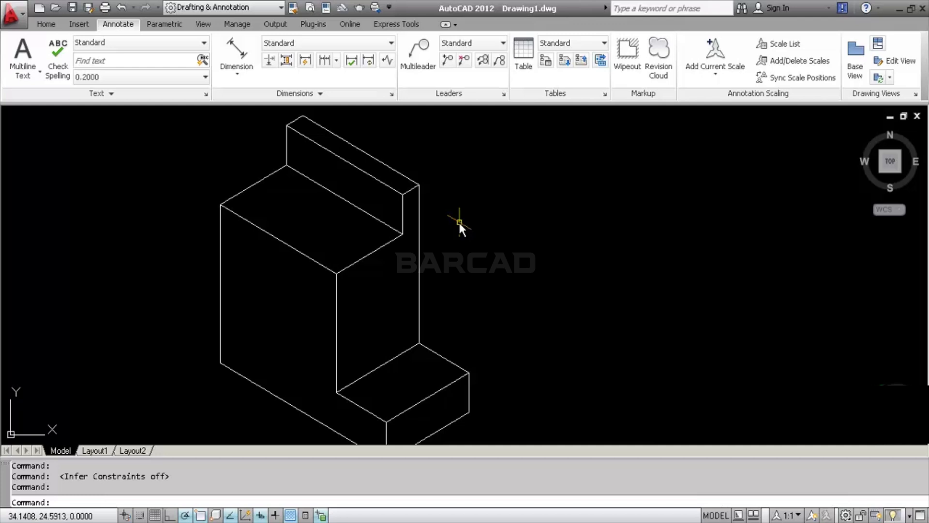
scroll(459, 221, down, 2)
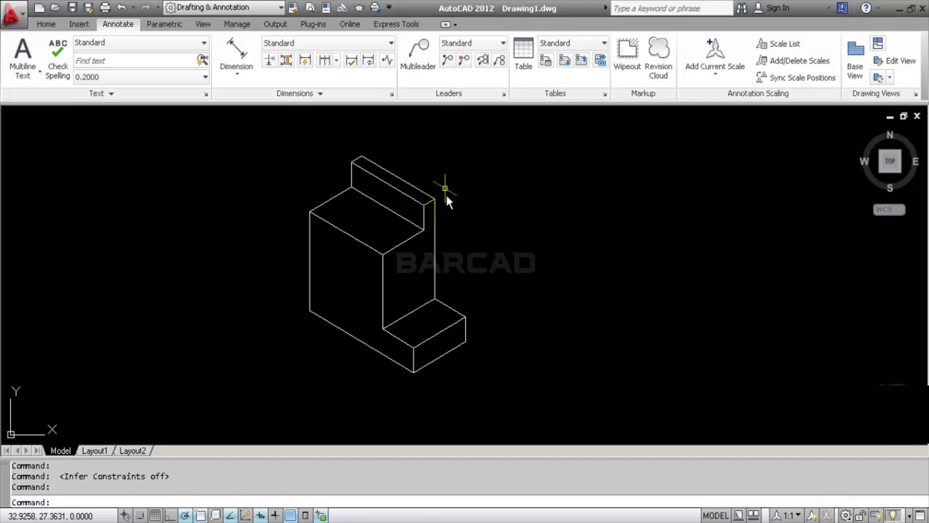
click(235, 48)
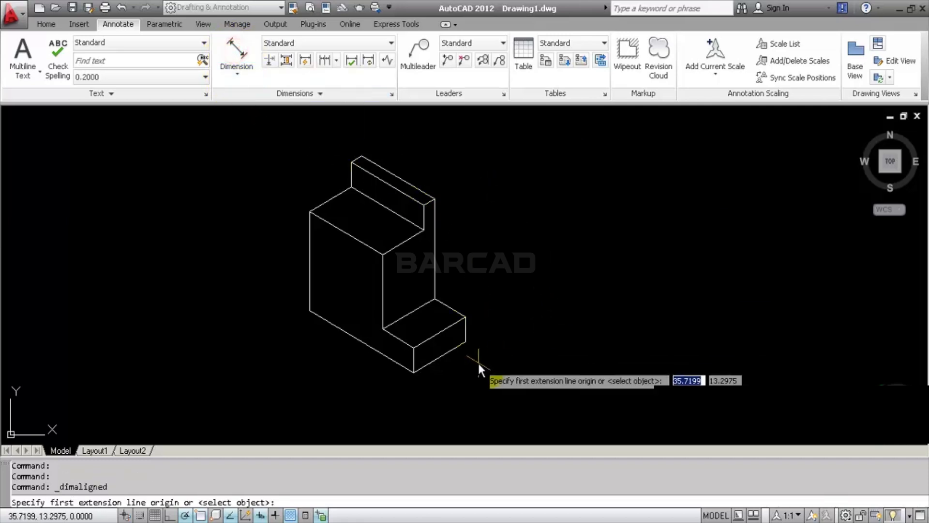
scroll(478, 363, up, 3)
click(449, 322)
click(449, 271)
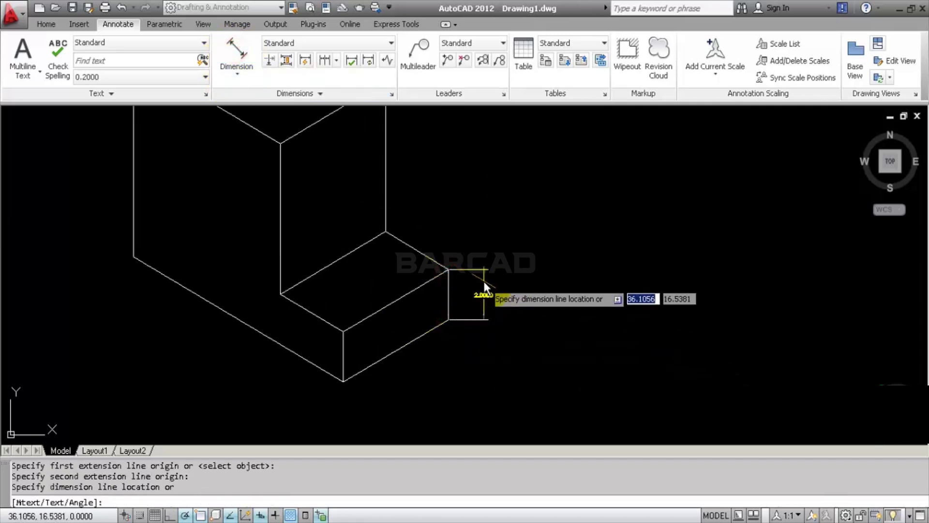
click(484, 281)
scroll(471, 266, up, 5)
scroll(472, 267, down, 6)
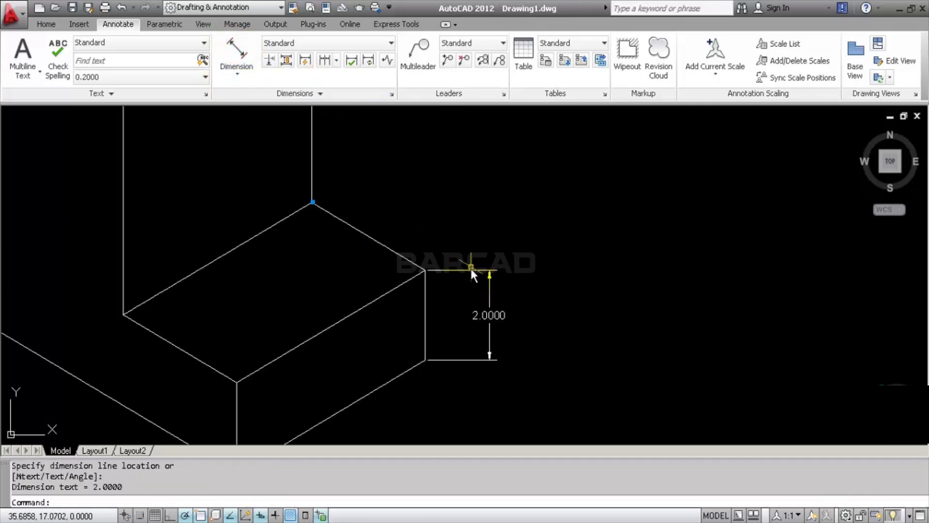
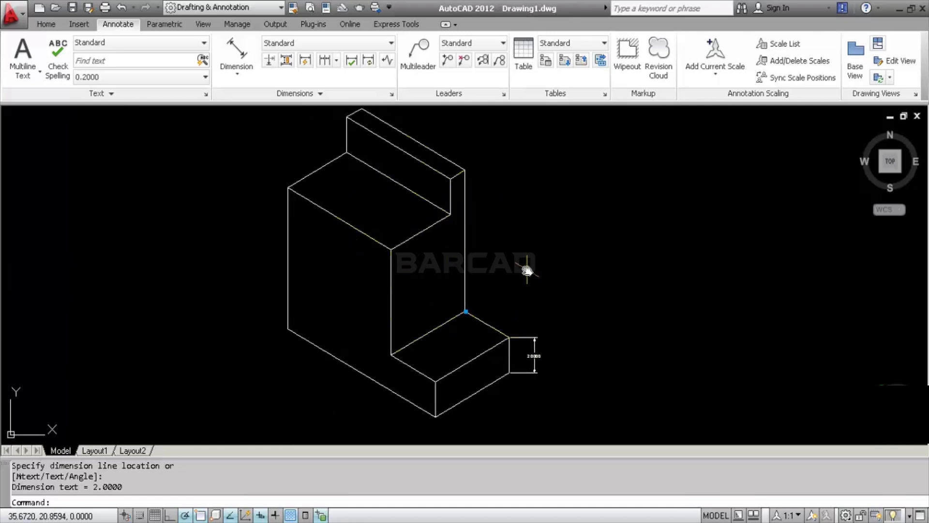
Step: Oblique the lower step's height dimension, taking the angle from the two endpoints of the end face's sloping upper edge
scroll(536, 393, up, 5)
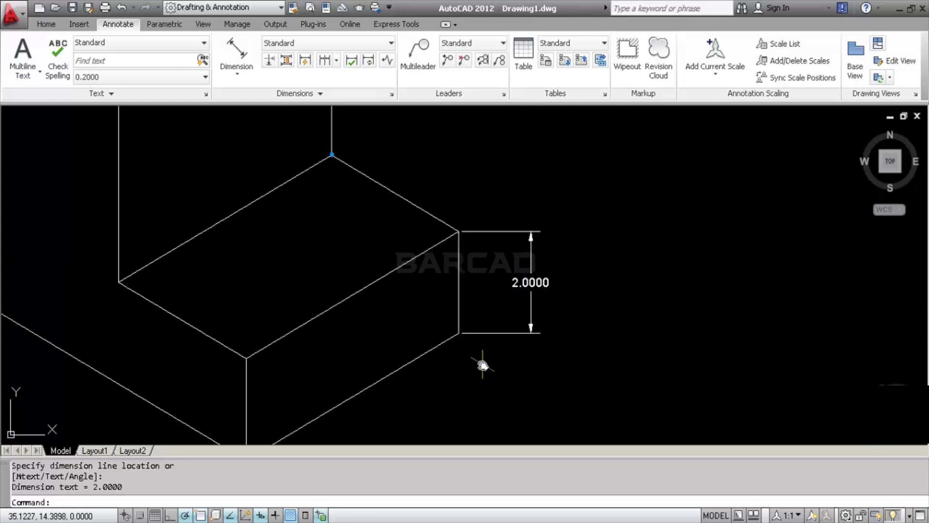
middle_drag(481, 358, 484, 322)
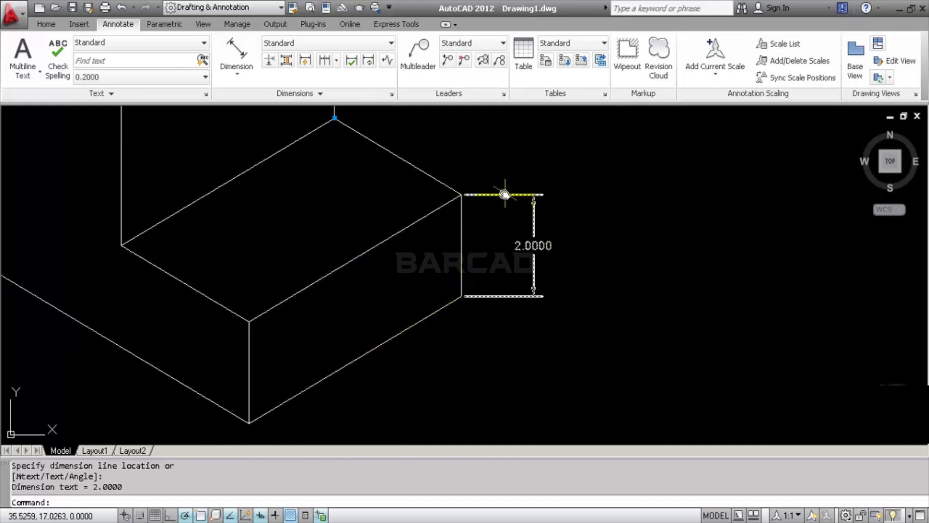
click(342, 94)
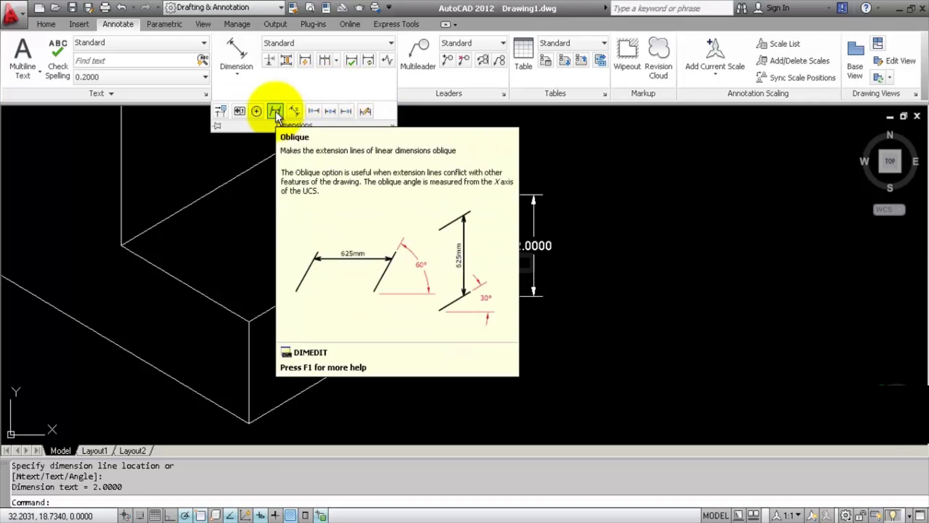
click(275, 112)
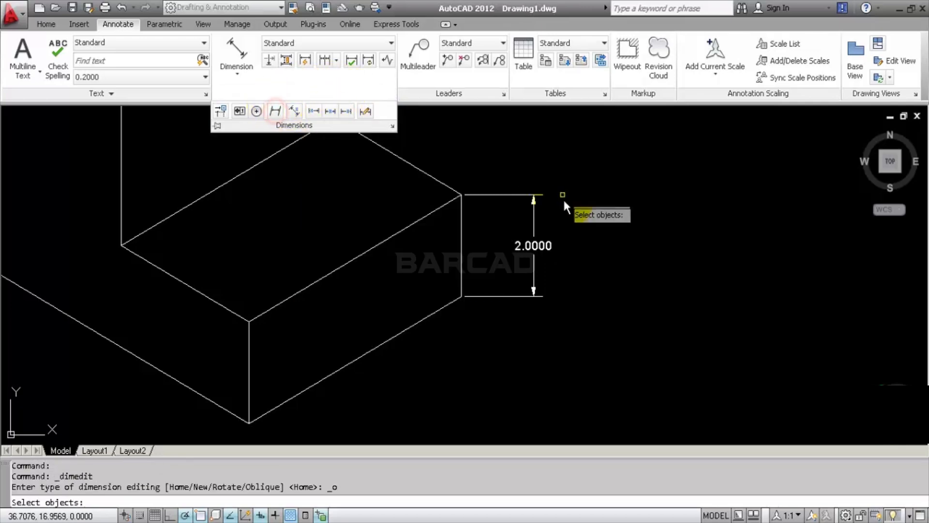
click(505, 193)
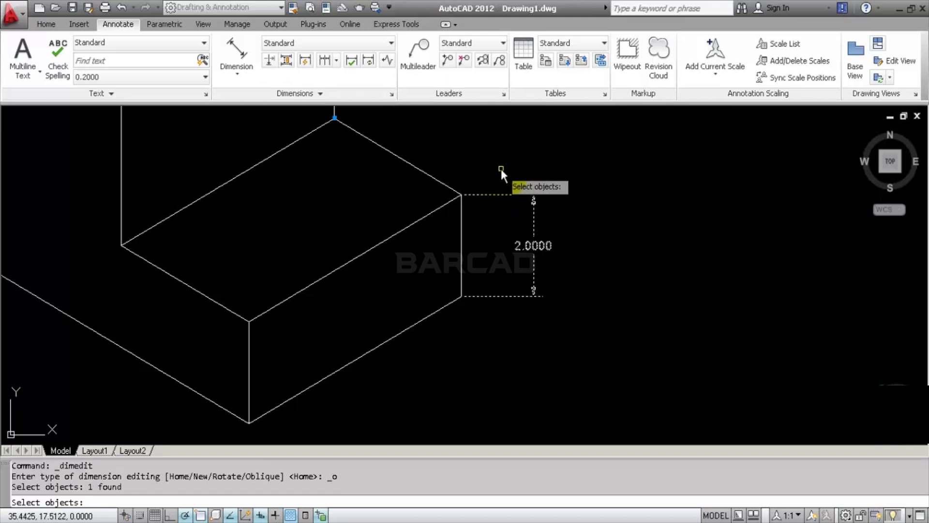
key(Return)
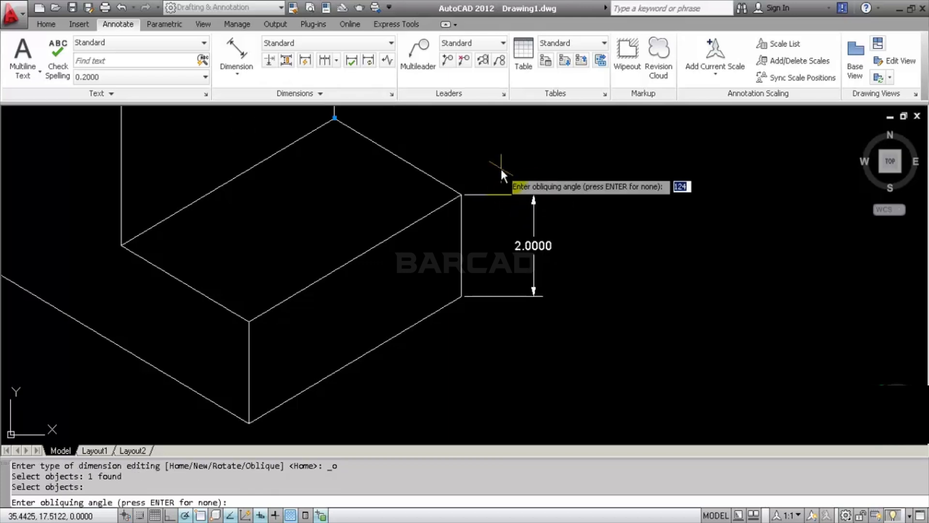
click(460, 193)
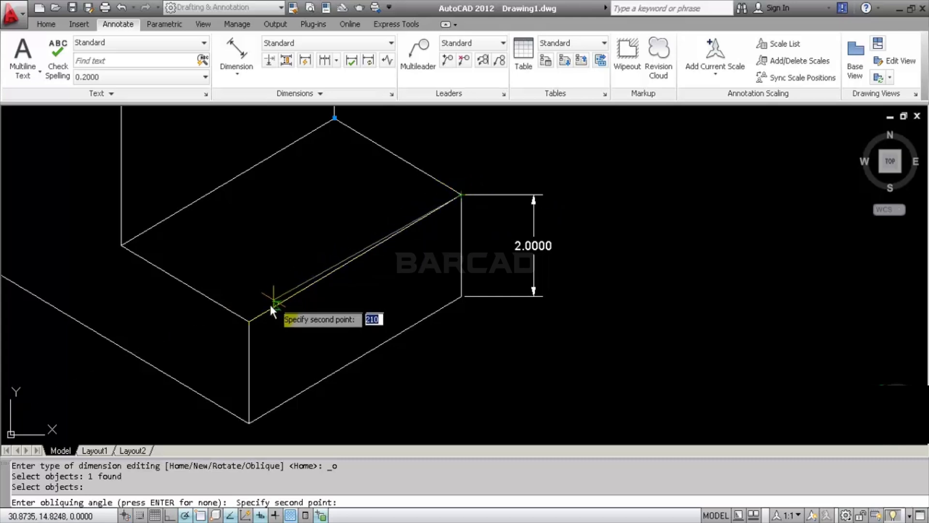
click(249, 321)
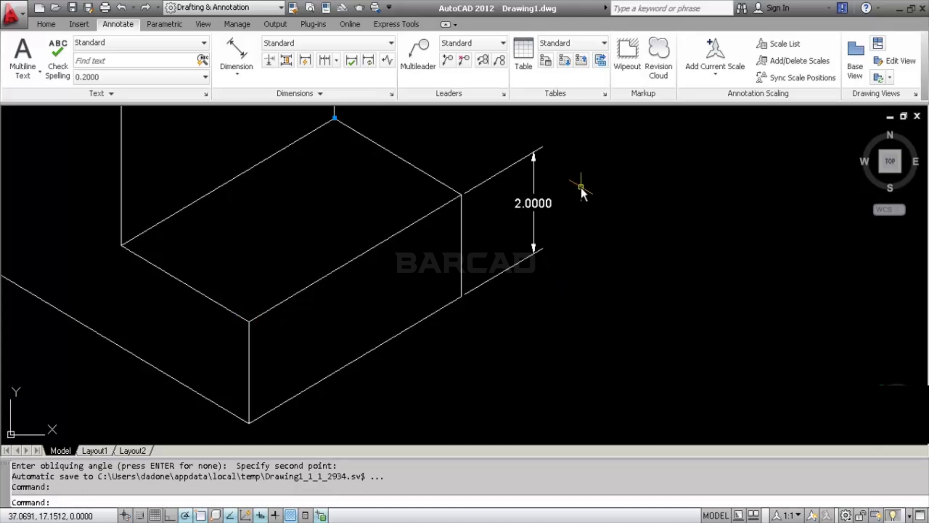
Step: Rotate the text of the lower step's height dimension to 30 degrees
scroll(580, 187, up, 2)
click(351, 96)
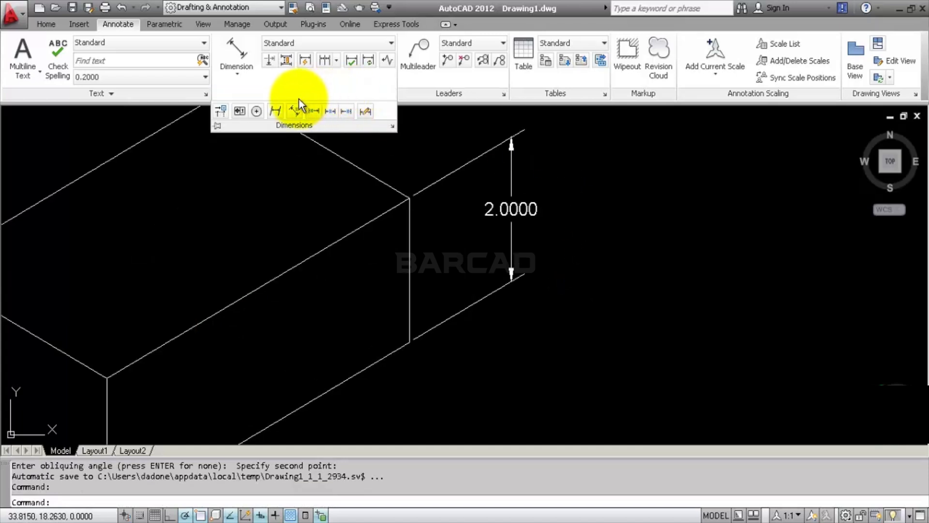
click(294, 112)
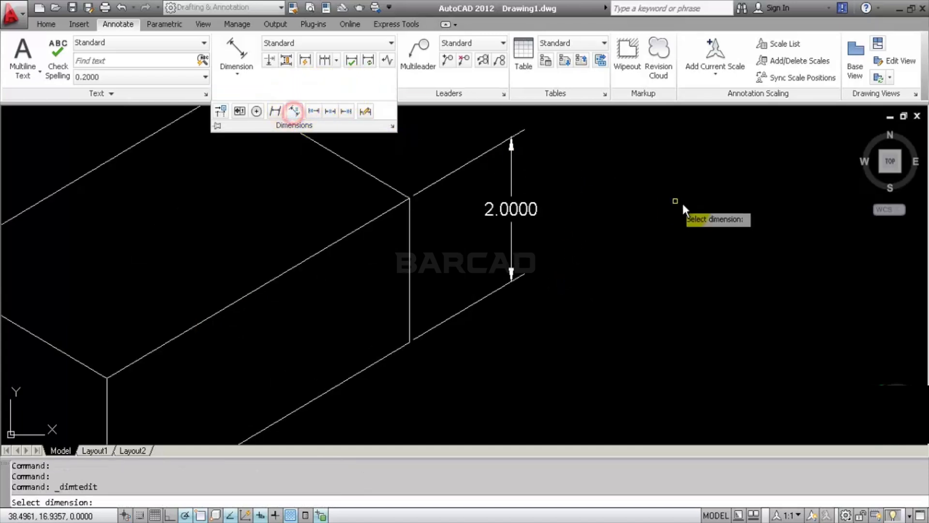
click(529, 214)
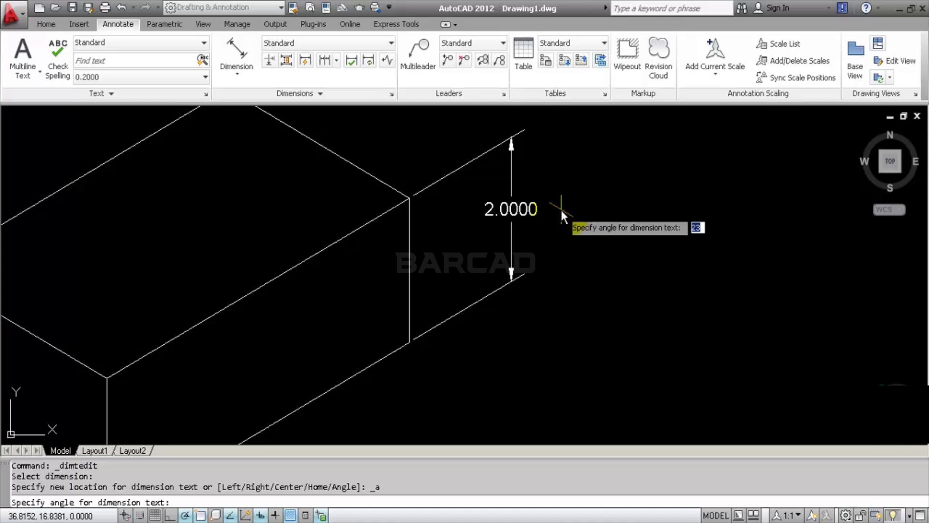
text(30)
key(Return)
scroll(562, 210, down, 2)
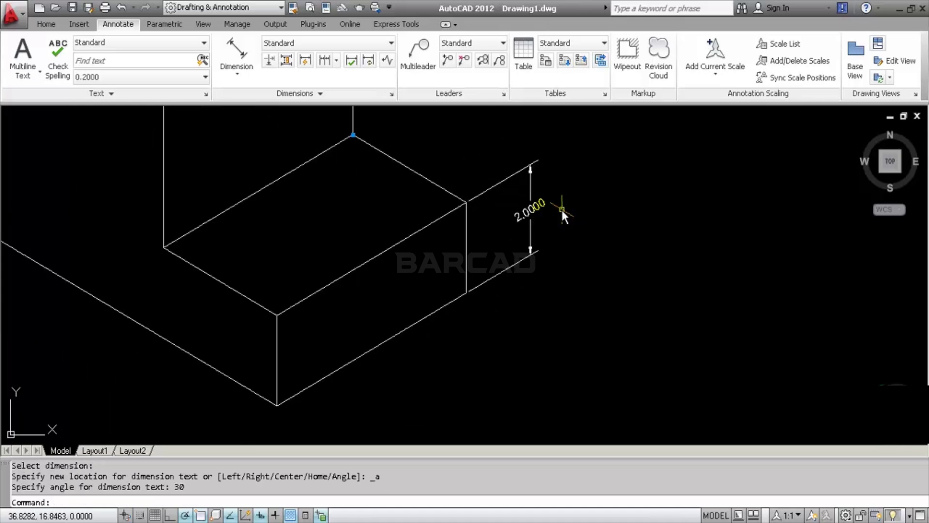
scroll(513, 307, down, 3)
scroll(544, 300, down, 1)
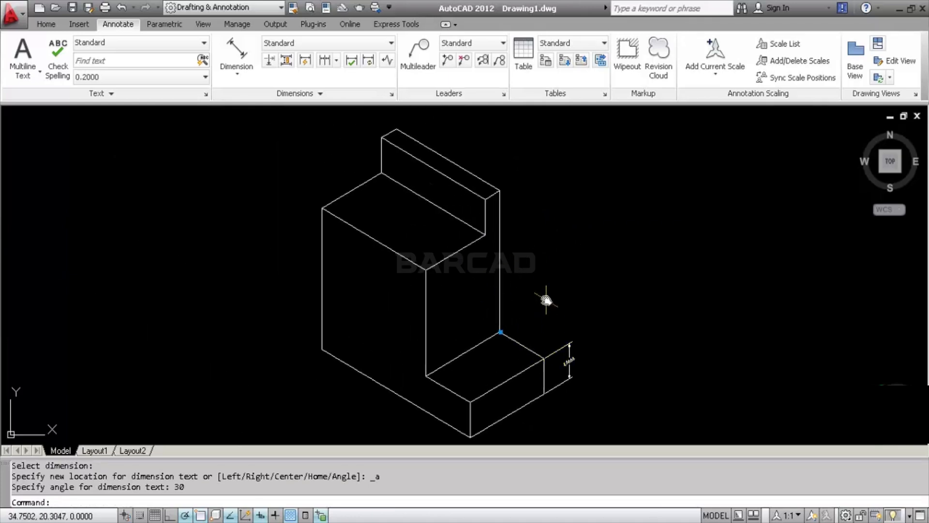
Step: Try a linear dimension across the left sloping edge of the body's upper face, placed above the drawing
scroll(342, 131, up, 3)
middle_drag(343, 130, 385, 211)
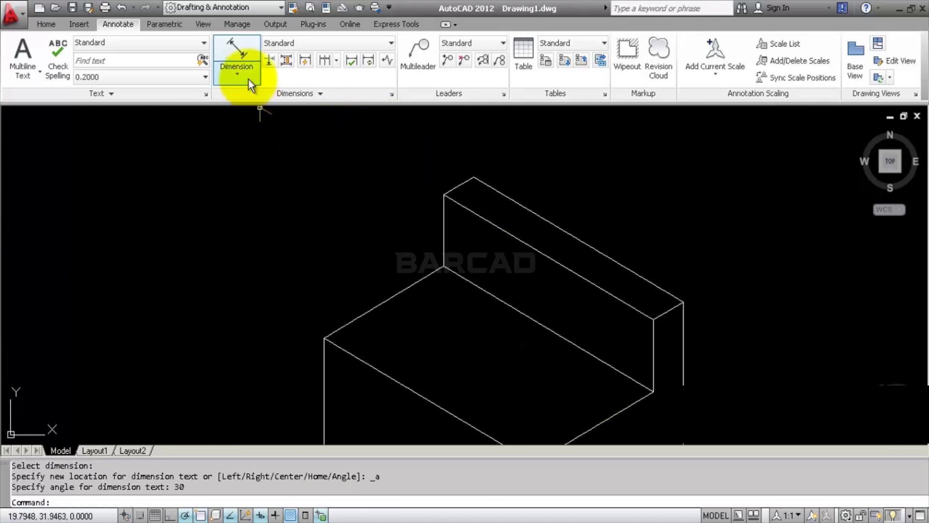
click(248, 80)
click(249, 98)
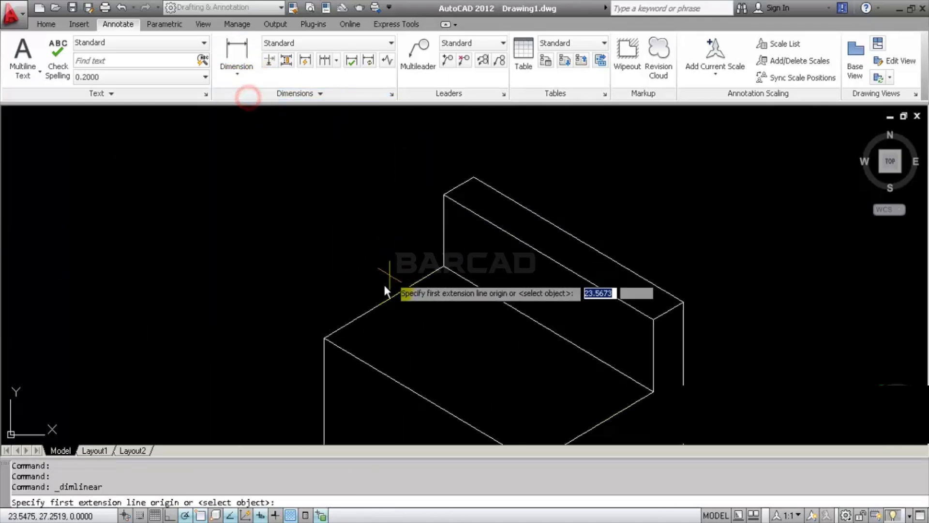
click(324, 338)
click(443, 266)
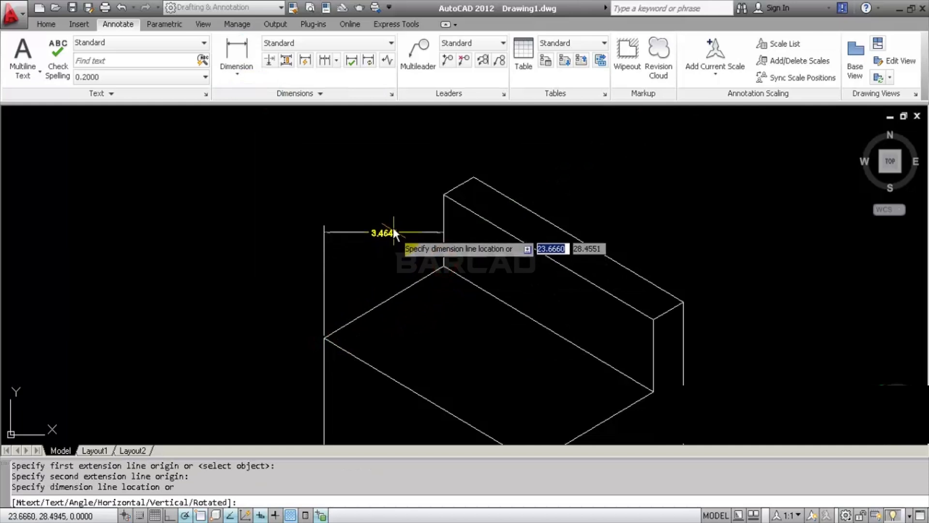
click(370, 151)
scroll(291, 150, down, 2)
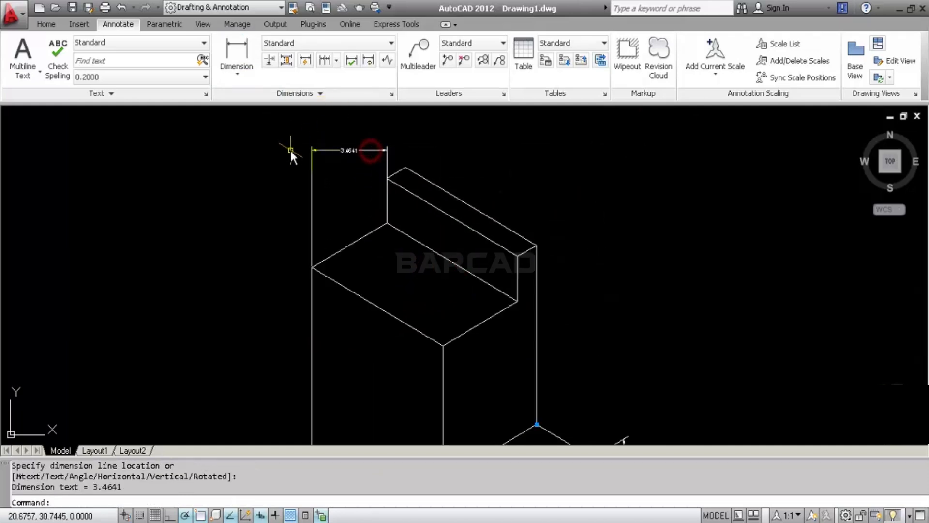
Step: Oblique the linear dimension above the body, taking the angle from the upper face's long front edge
click(334, 92)
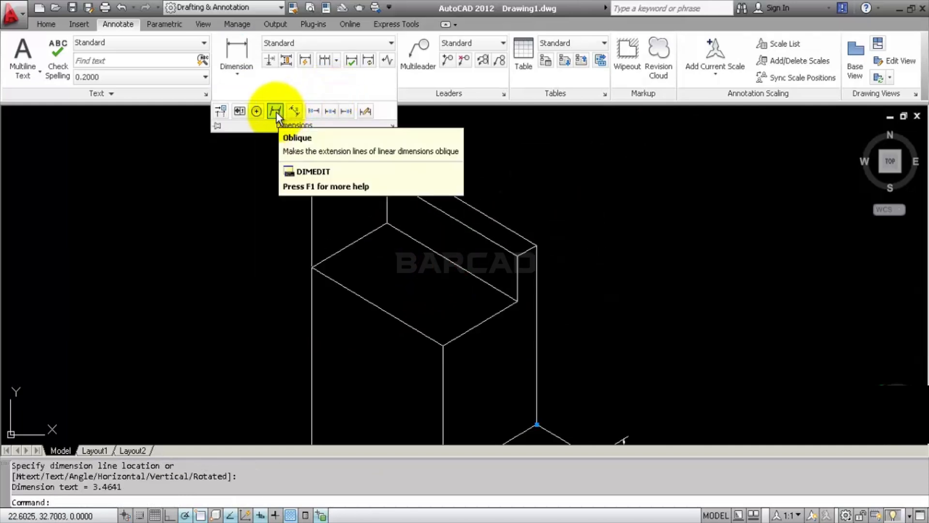
click(276, 111)
click(312, 225)
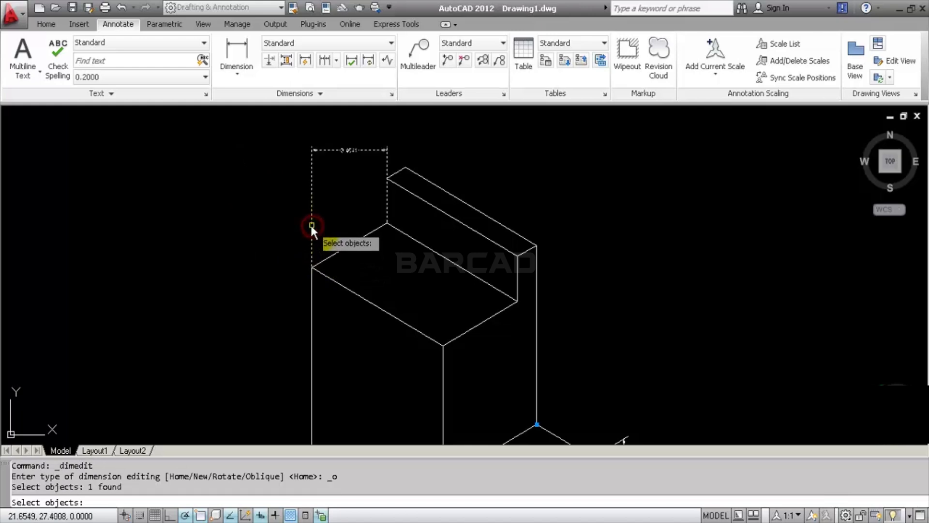
key(Return)
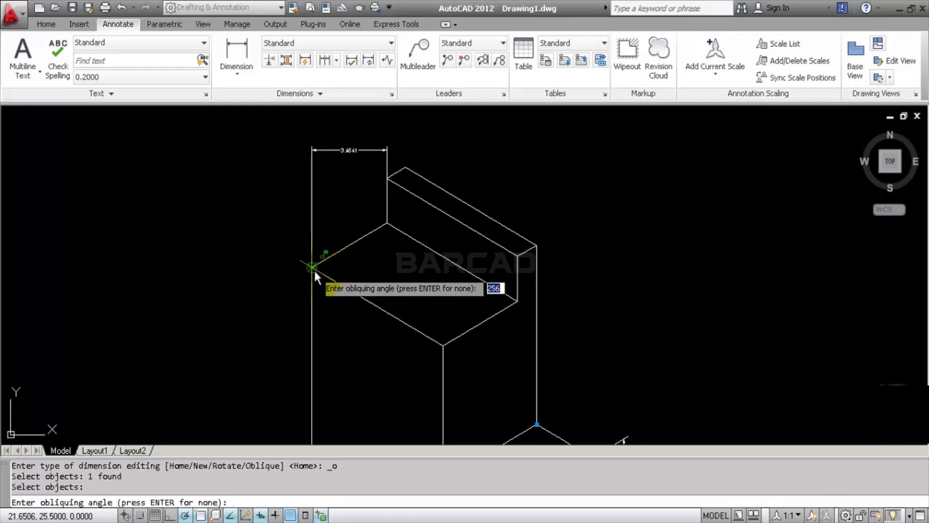
click(313, 267)
click(443, 345)
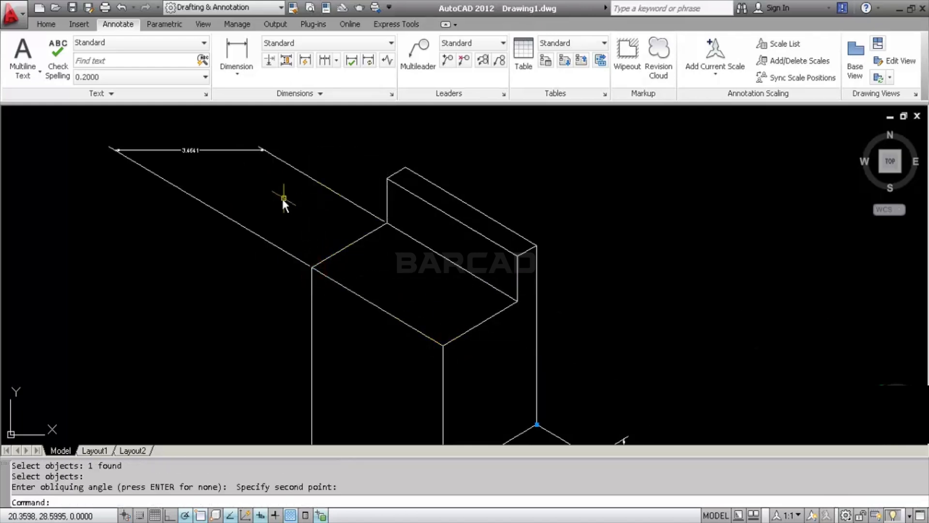
Step: Delete the oblique linear dimension beside the upper face
mouse_move(283, 202)
middle_down()
mouse_move(380, 228)
mouse_move(304, 204)
middle_up()
scroll(304, 203, up, 2)
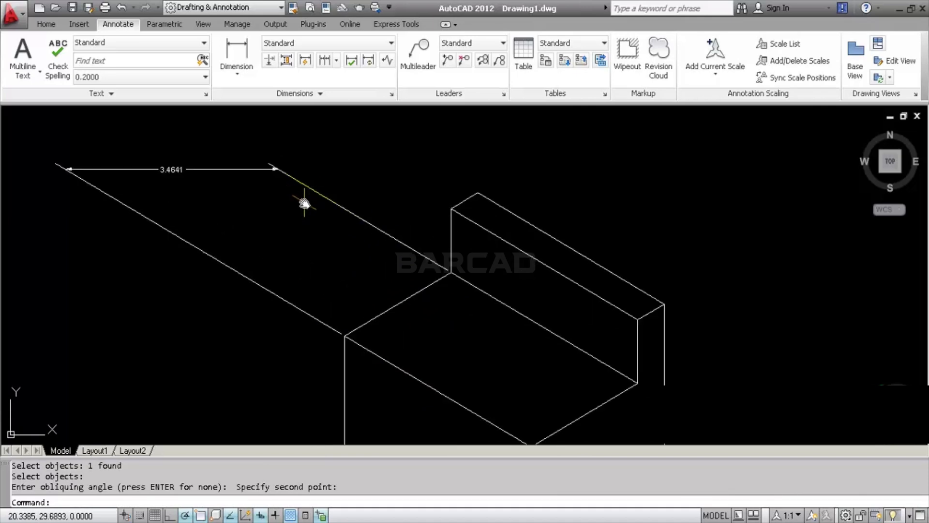
click(291, 159)
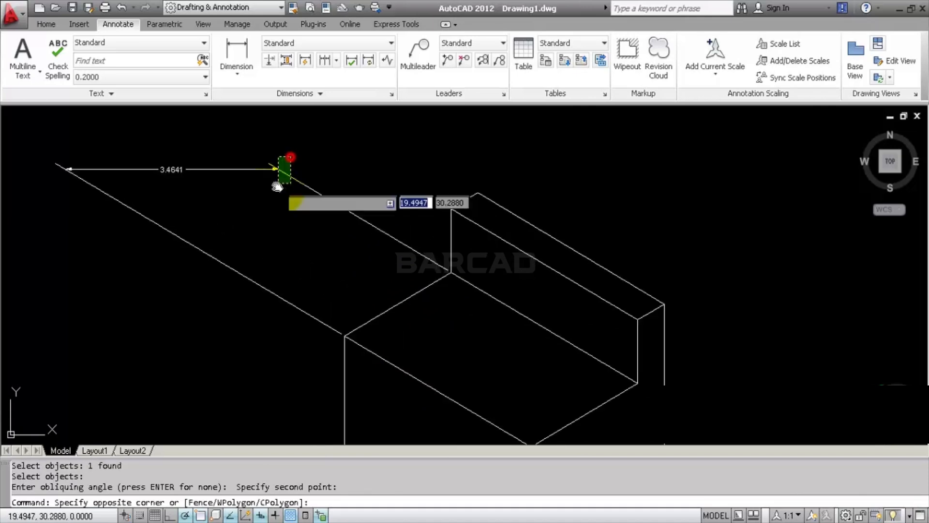
click(276, 186)
key(Delete)
Step: Add an aligned dimension to the left sloping edge of the body's upper face, placed outside the body
click(239, 71)
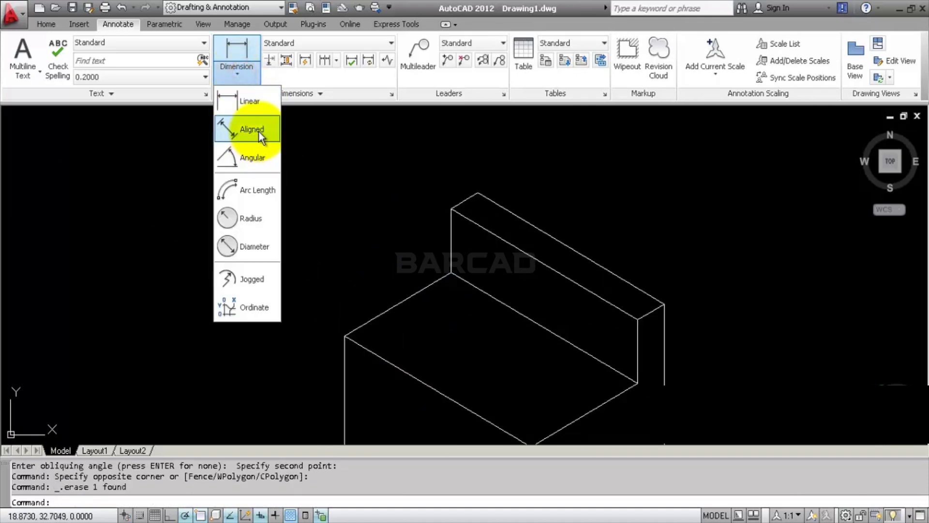
click(260, 132)
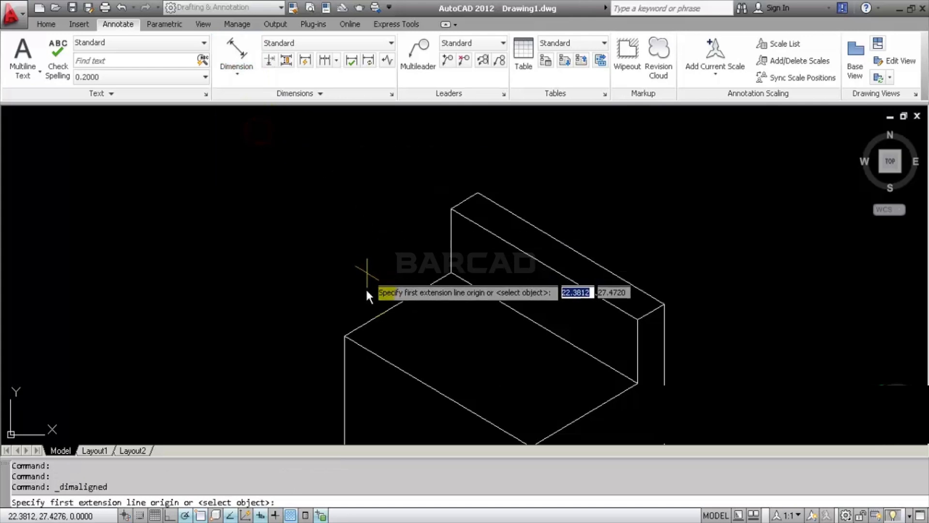
click(344, 335)
click(450, 273)
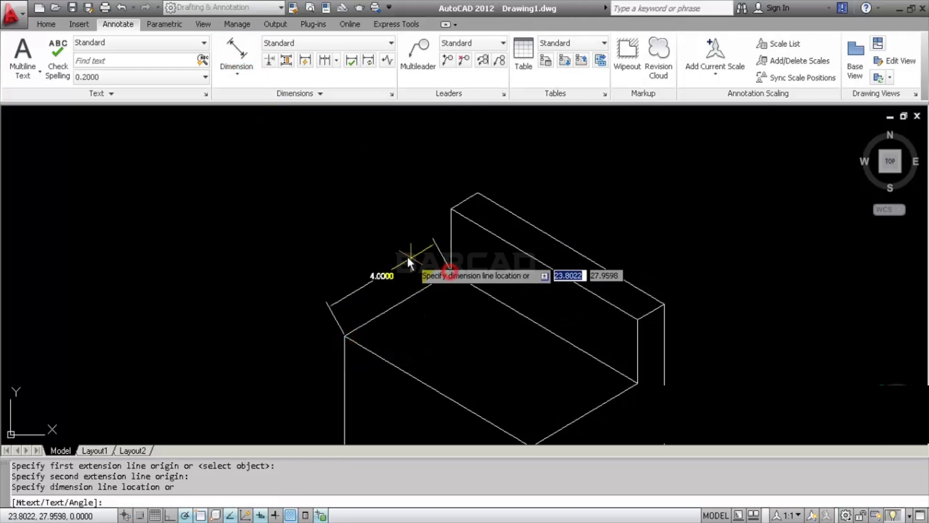
click(376, 222)
Step: Oblique the aligned dimension on the upper face's left sloping edge, taking the angle from the face's long front edge
click(320, 93)
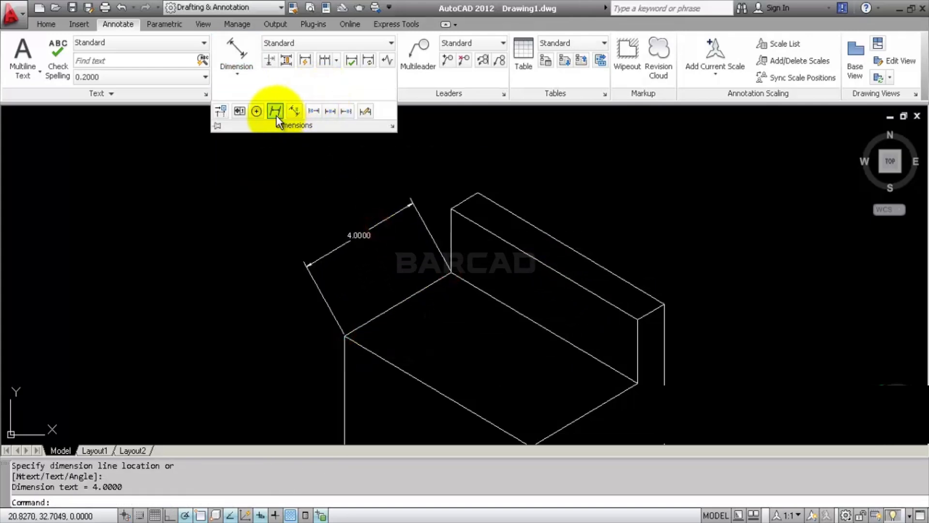
click(275, 111)
click(329, 304)
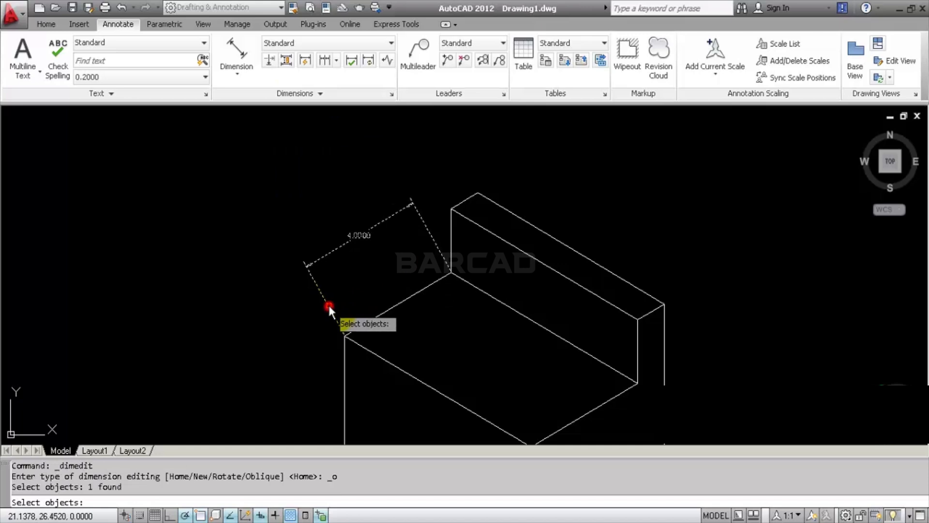
key(Return)
click(345, 335)
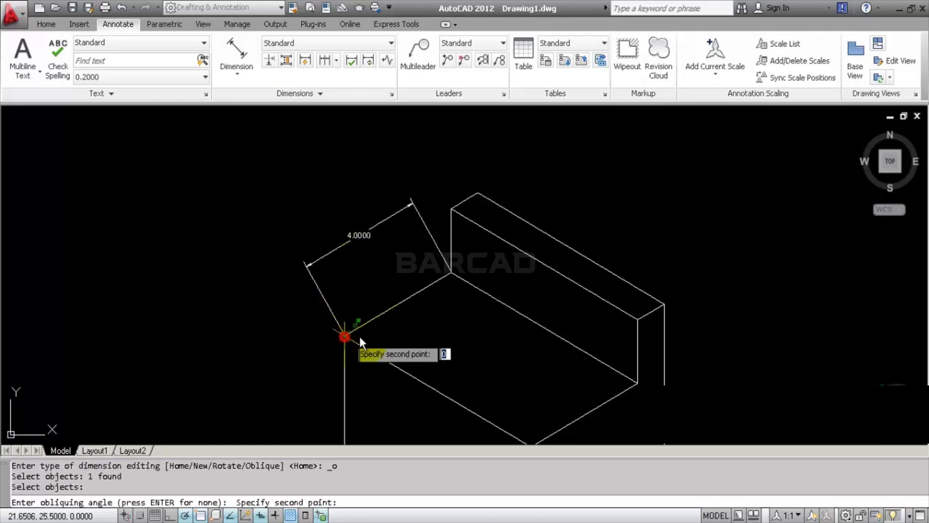
middle_drag(526, 345, 515, 304)
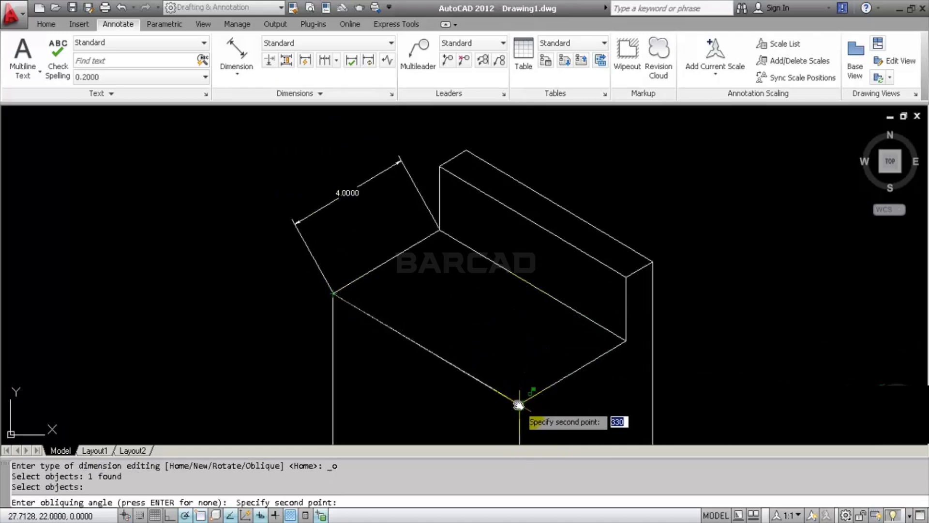
click(519, 404)
scroll(369, 194, down, 2)
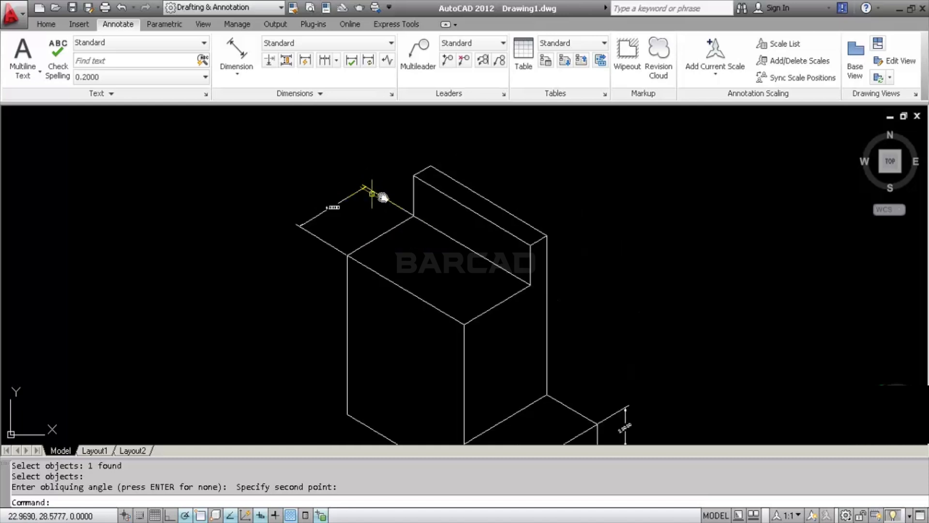
Step: Rotate the text of the upper face's left edge dimension to an angle of 30
scroll(330, 198, up, 5)
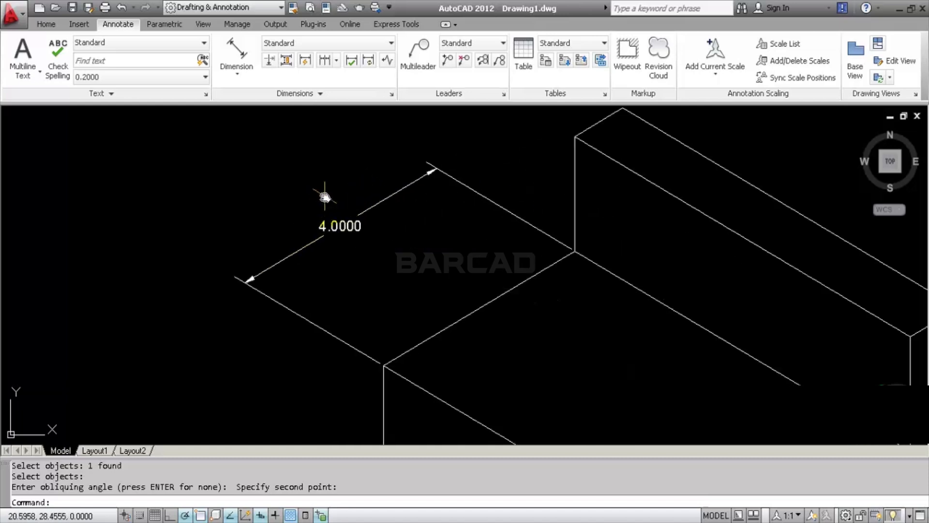
click(315, 92)
click(297, 113)
click(345, 226)
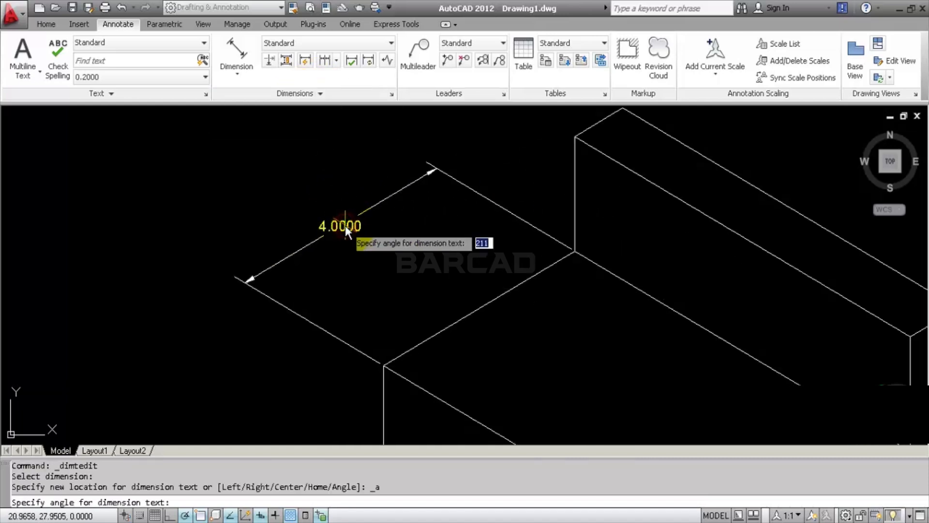
text(30)
key(Return)
scroll(344, 208, down, 6)
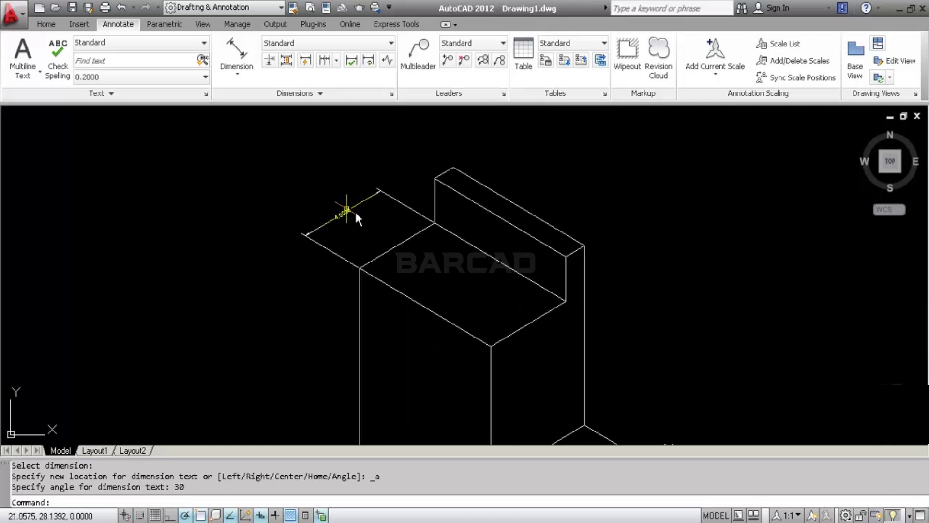
scroll(457, 218, up, 3)
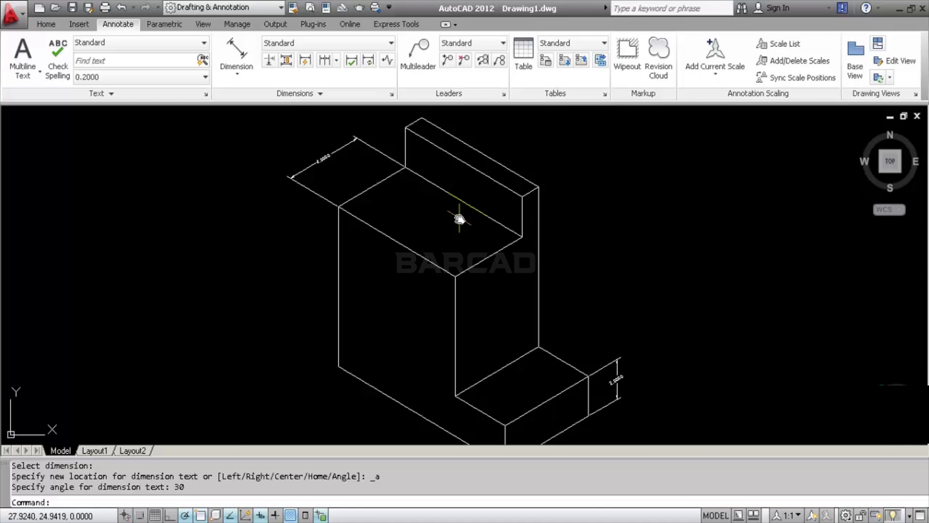
scroll(459, 218, down, 2)
scroll(440, 224, up, 2)
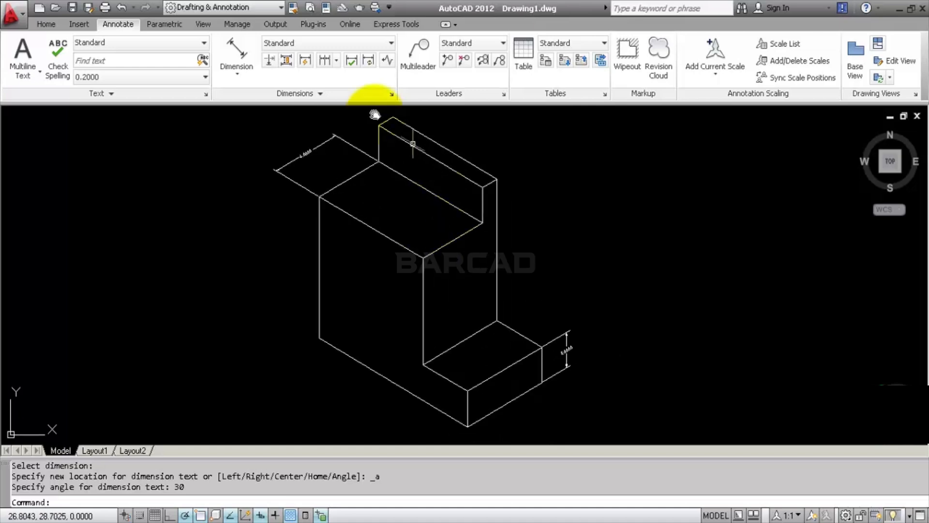
click(357, 92)
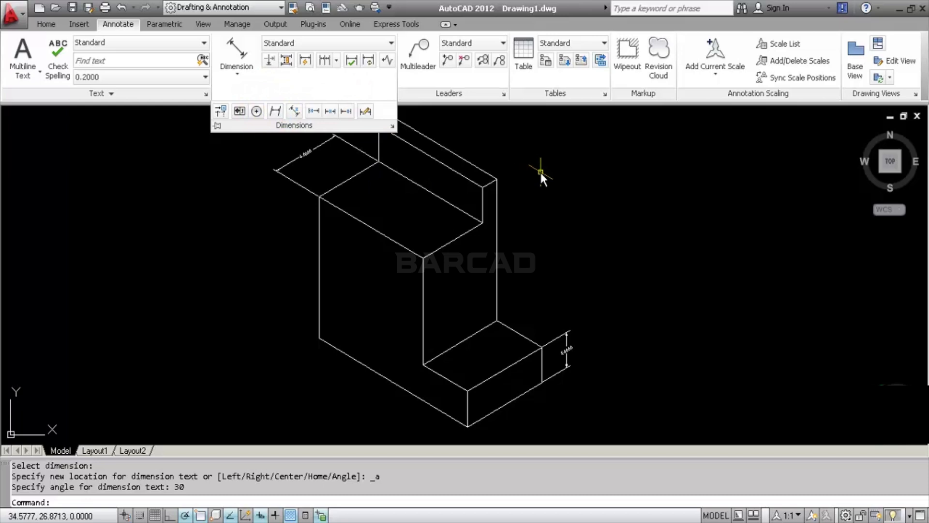
key(Escape)
Step: Add an aligned dimension to the left vertical edge of the raised back ridge, placed outside the body
scroll(531, 204, up, 4)
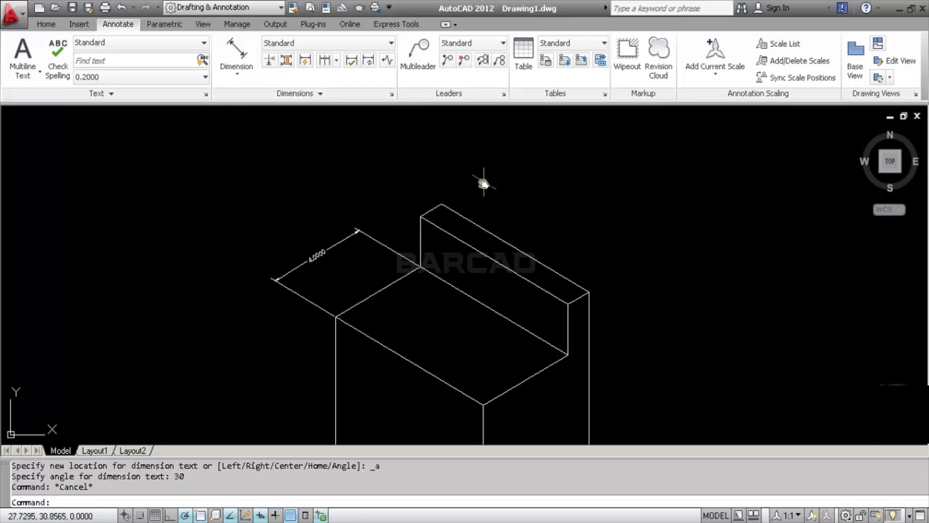
scroll(417, 189, up, 3)
click(236, 53)
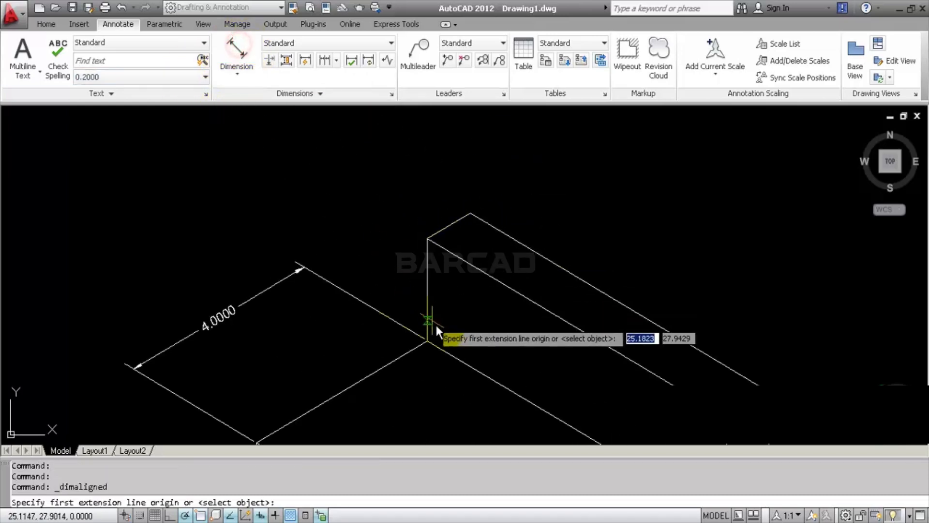
click(427, 341)
click(427, 239)
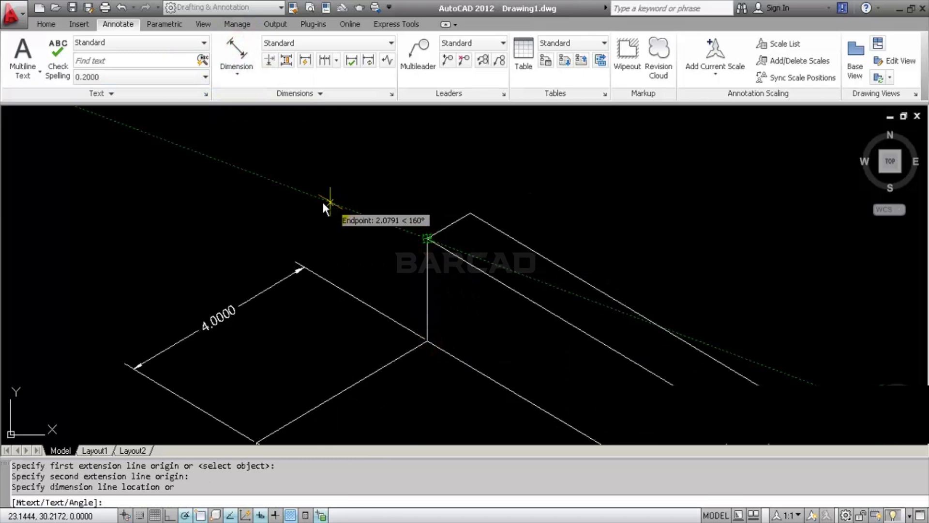
click(318, 200)
Step: Oblique the ridge height dimension, taking the angle from the long upper front edge of the ridge
scroll(319, 201, down, 2)
click(346, 93)
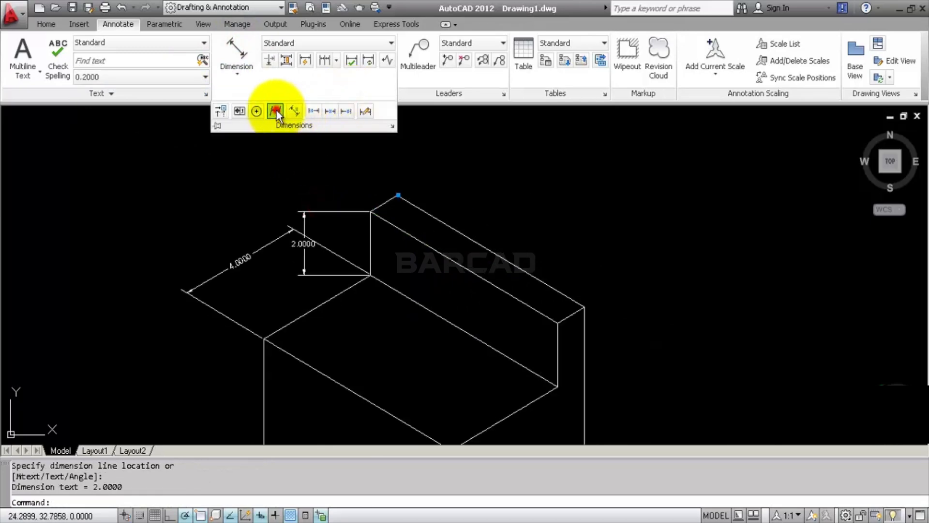
click(294, 112)
click(345, 211)
key(Return)
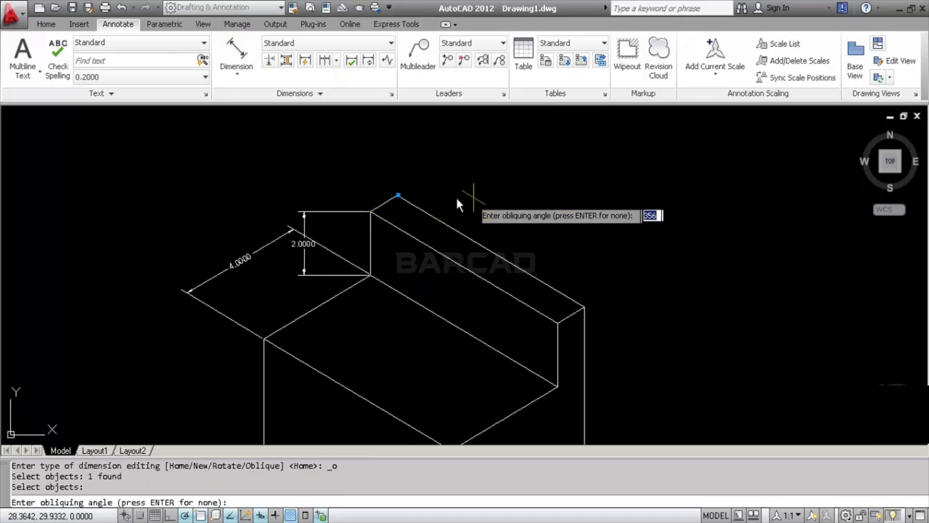
click(372, 211)
click(557, 323)
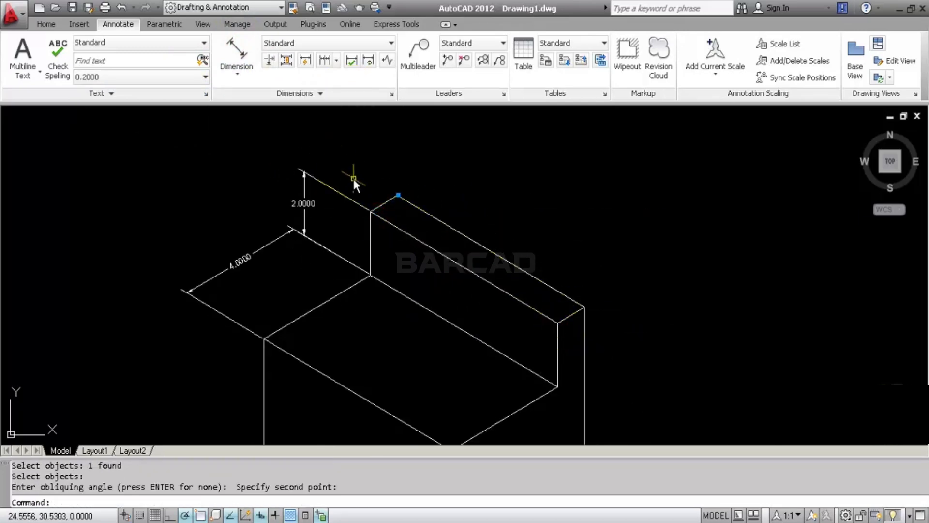
Step: Add an aligned dimension to the body's tall left vertical edge, placed just outside the body
scroll(354, 178, down, 2)
middle_drag(478, 287, 502, 268)
scroll(328, 270, up, 2)
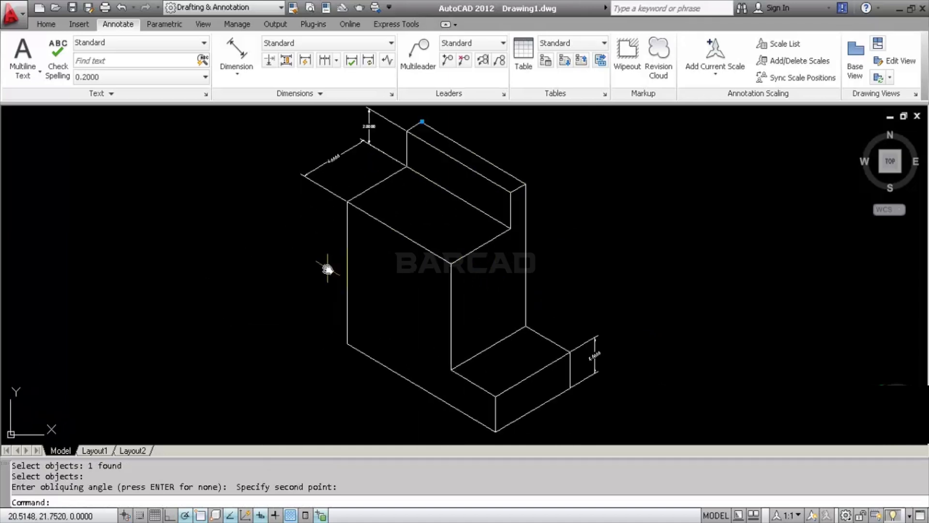
click(238, 48)
click(346, 204)
click(347, 342)
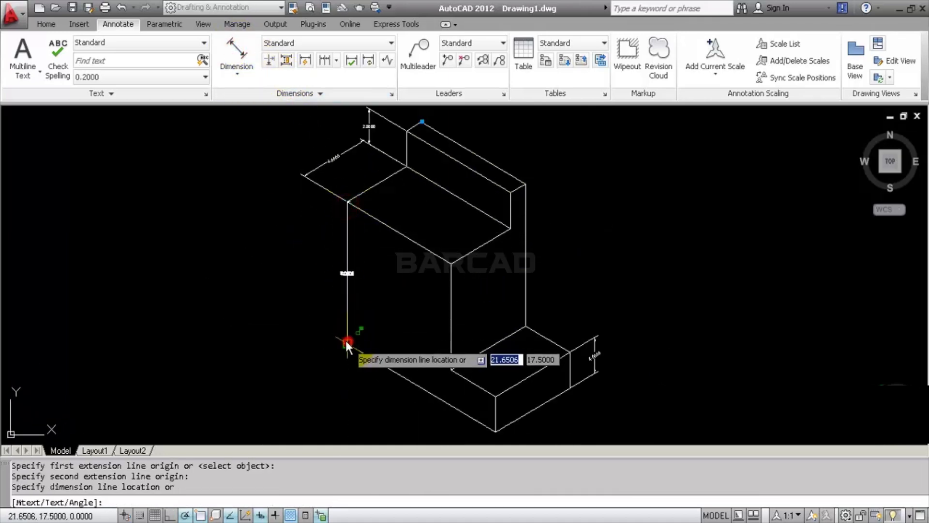
click(315, 307)
Step: Oblique the tall left edge's height dimension, taking the angle from the body's long bottom front edge
click(320, 93)
click(274, 110)
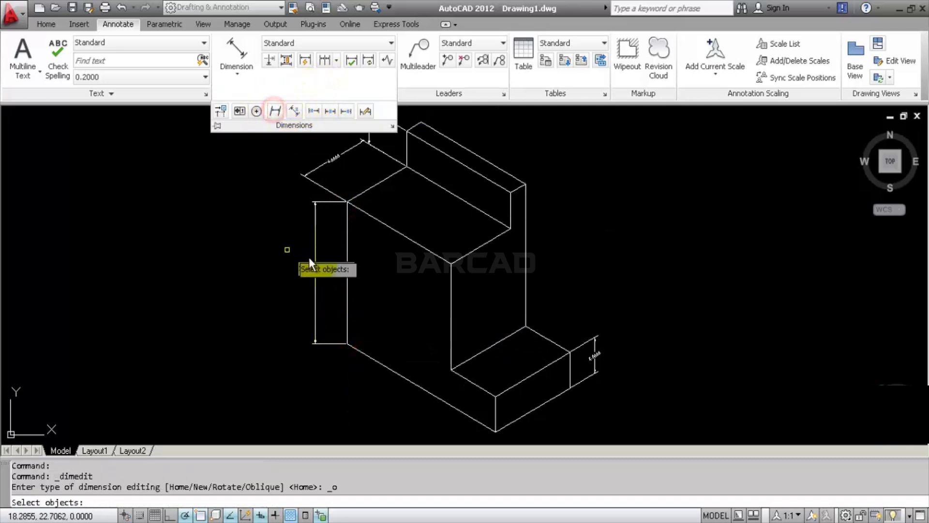
click(315, 229)
key(Return)
click(346, 342)
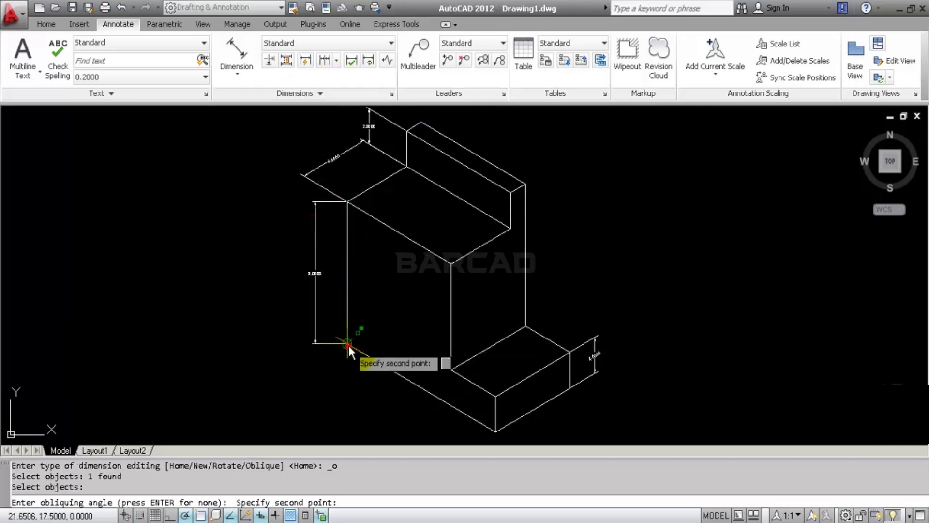
click(494, 429)
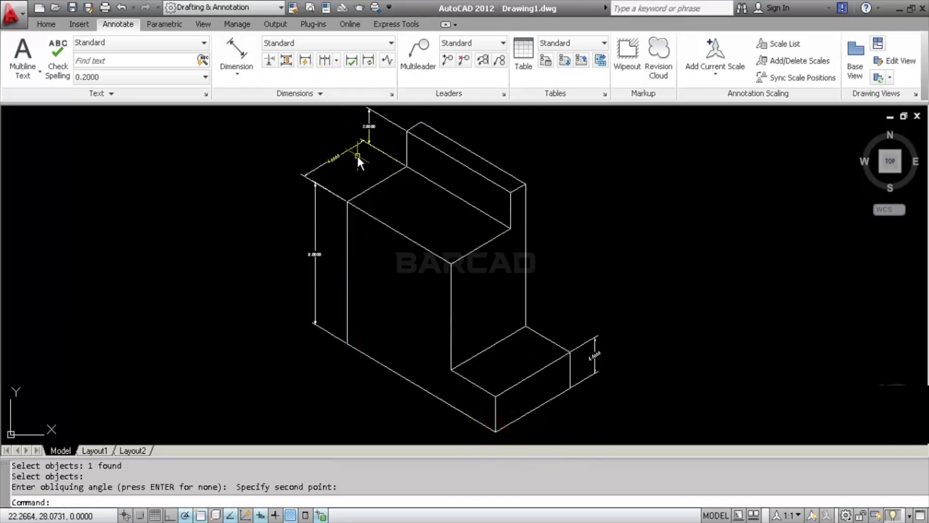
Step: Stretch the upper face's left edge dimension so its dimension line meets the top end of the tall height dimension
scroll(373, 251, up, 5)
scroll(358, 272, down, 2)
click(304, 241)
click(270, 199)
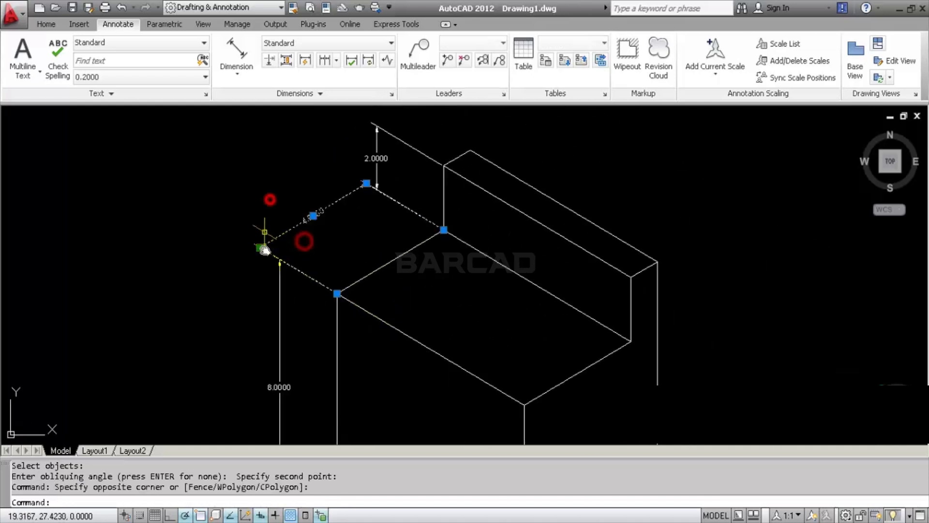
scroll(264, 249, up, 4)
click(242, 208)
scroll(286, 269, down, 4)
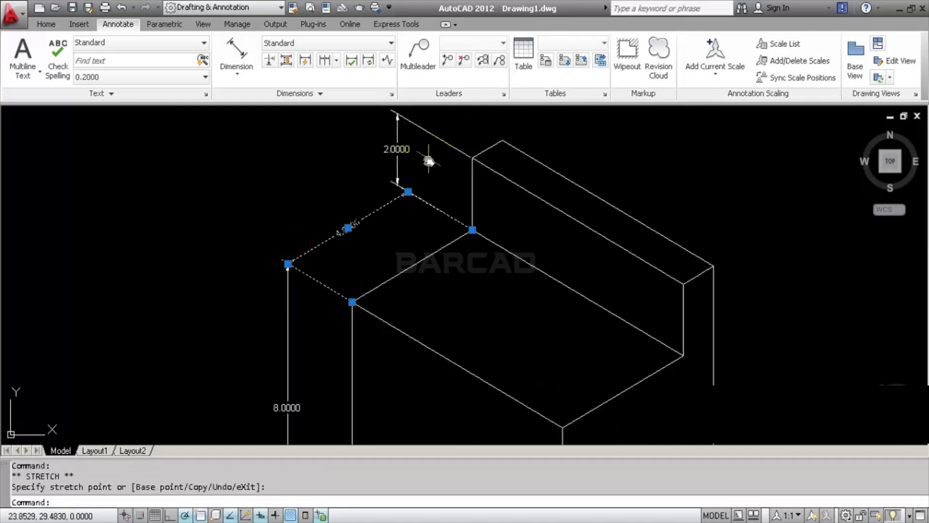
Step: Stretch the ridge height dimension so its lower end meets the upper end of the sloping edge dimension
key(Escape)
click(409, 169)
click(388, 161)
scroll(406, 175, up, 5)
click(381, 204)
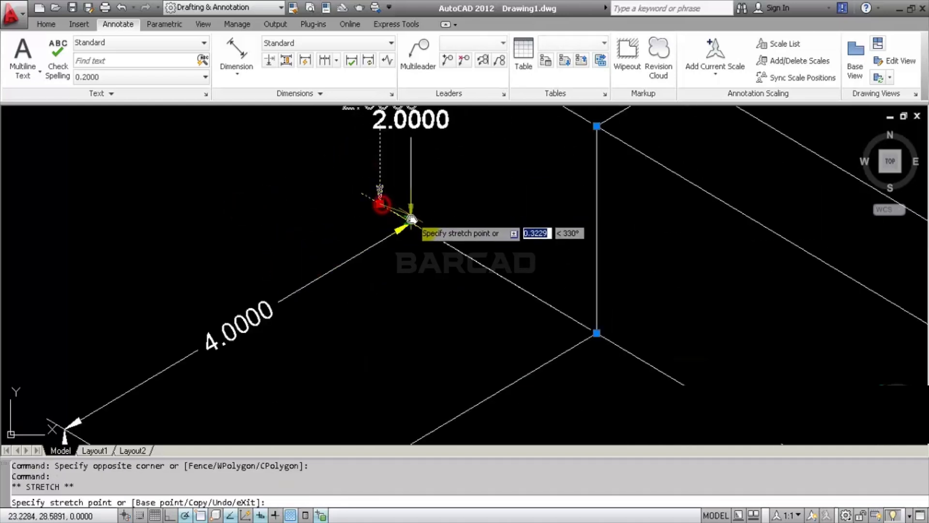
key(Escape)
scroll(383, 207, down, 6)
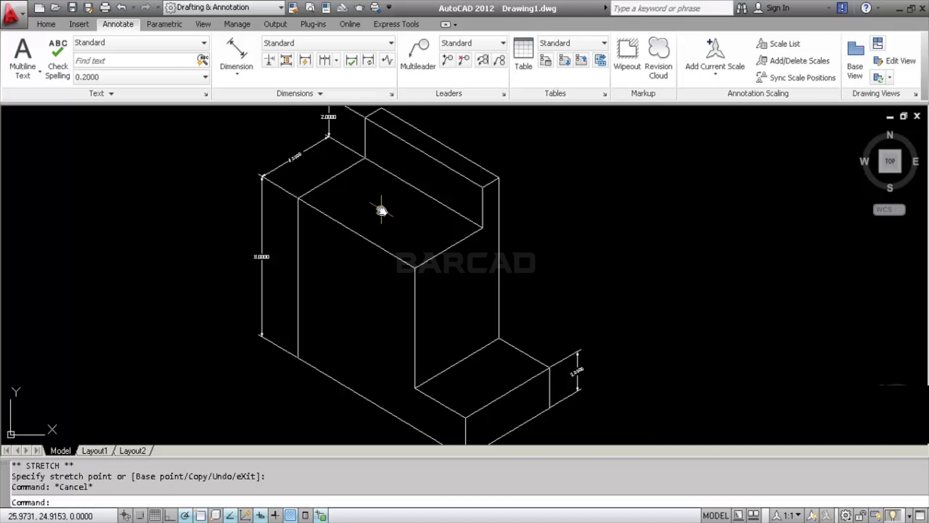
Step: Add an aligned dimension to the body's long bottom front edge, placed below the body
scroll(381, 210, down, 1)
scroll(370, 291, up, 1)
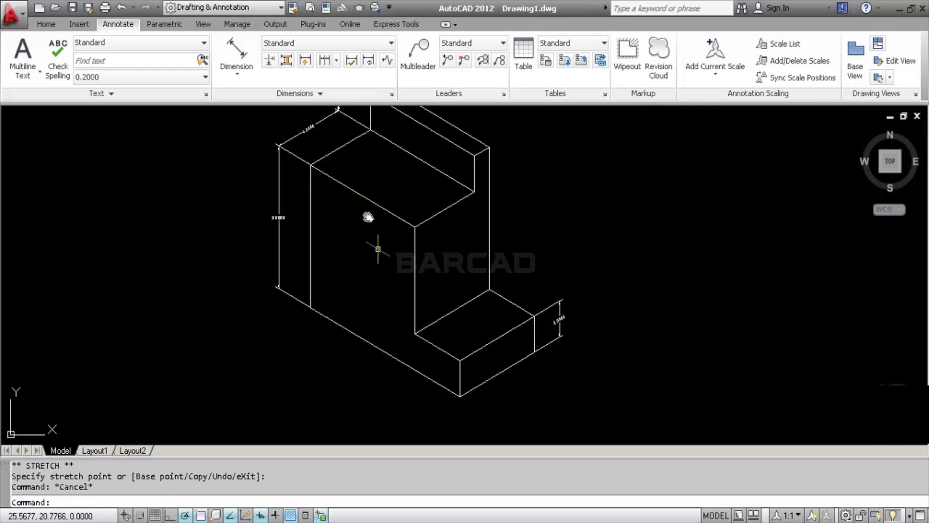
click(248, 56)
click(311, 307)
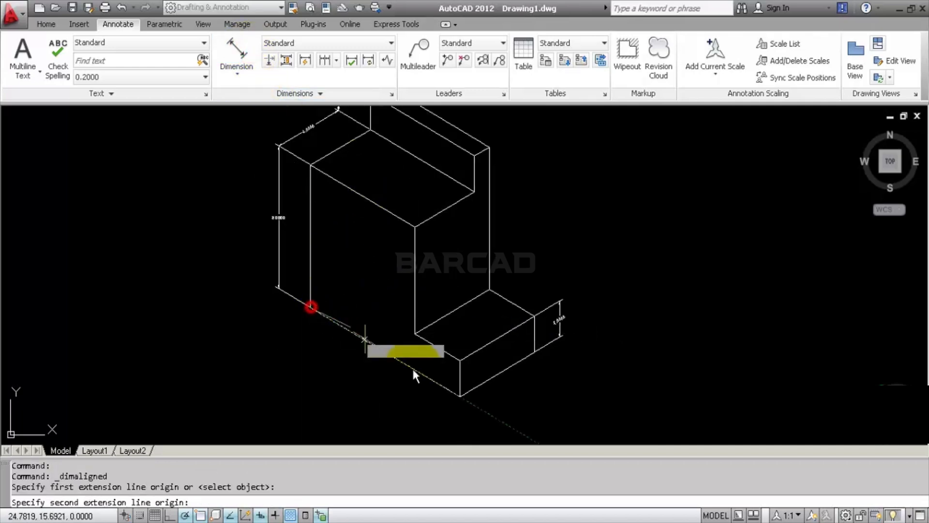
click(457, 395)
click(405, 409)
Step: Oblique the long bottom edge's dimension, taking the angle from the bottom right edge of the lower step
scroll(454, 415, up, 4)
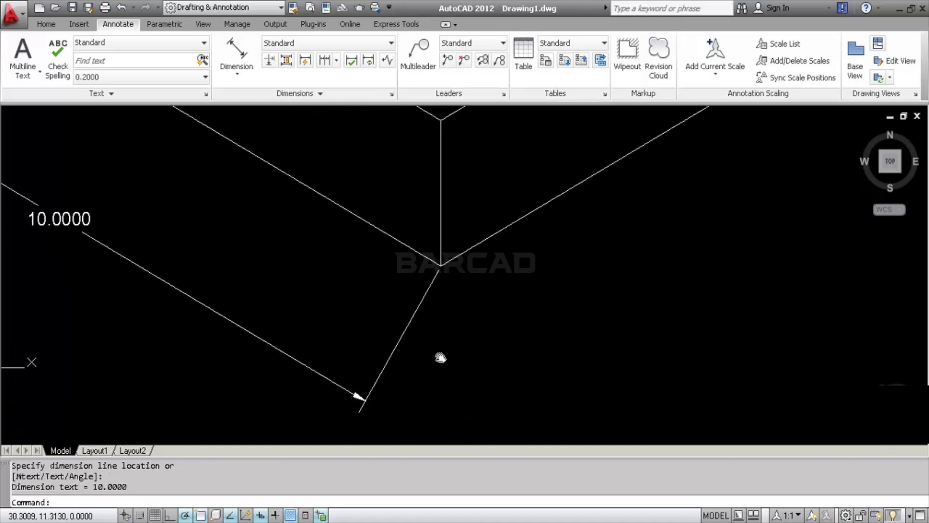
click(307, 91)
click(276, 112)
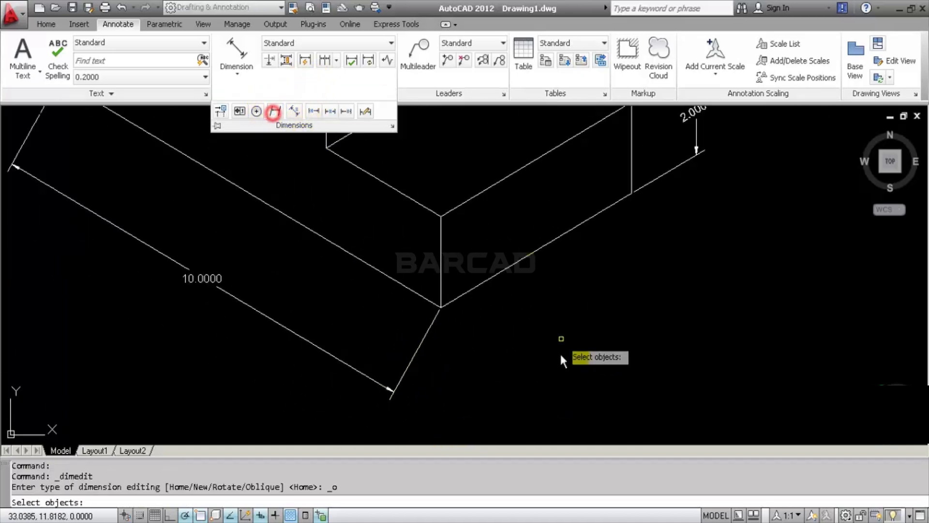
click(426, 336)
key(Return)
click(441, 307)
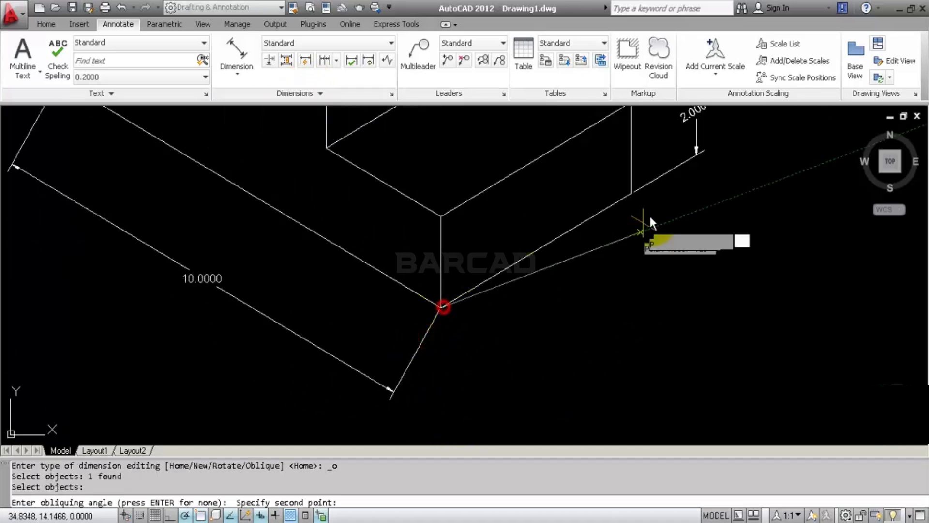
click(631, 194)
scroll(473, 369, down, 5)
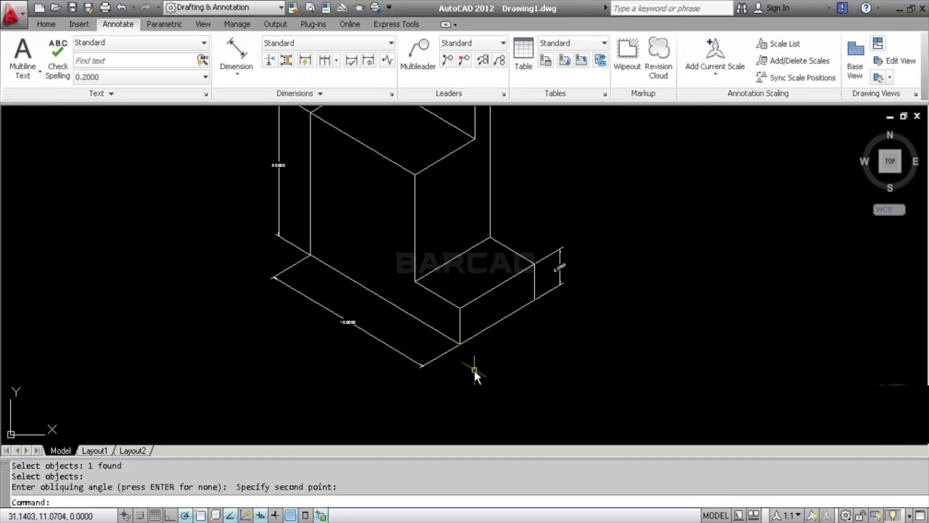
Step: Change the colour of all five dimensions around the isometric body to blue
click(548, 280)
click(528, 334)
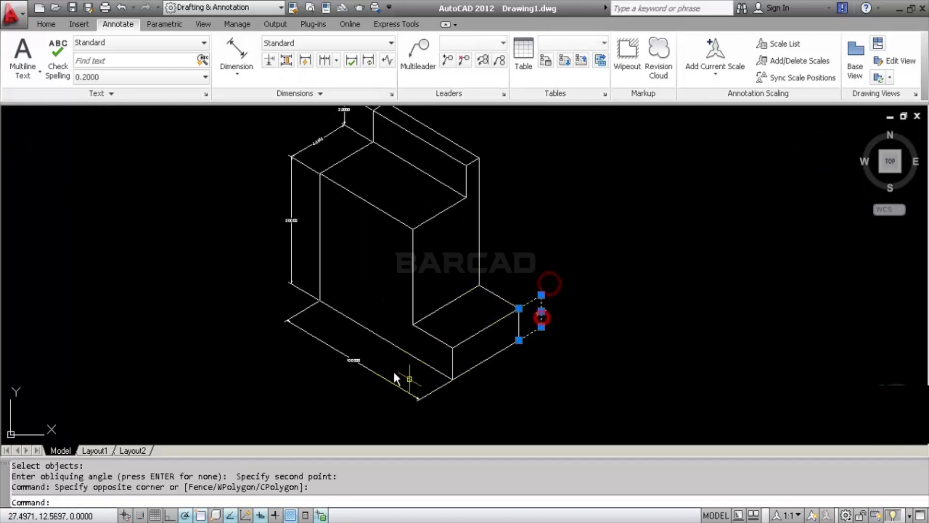
click(376, 357)
click(315, 382)
click(307, 264)
click(262, 269)
middle_drag(356, 169, 356, 206)
click(355, 152)
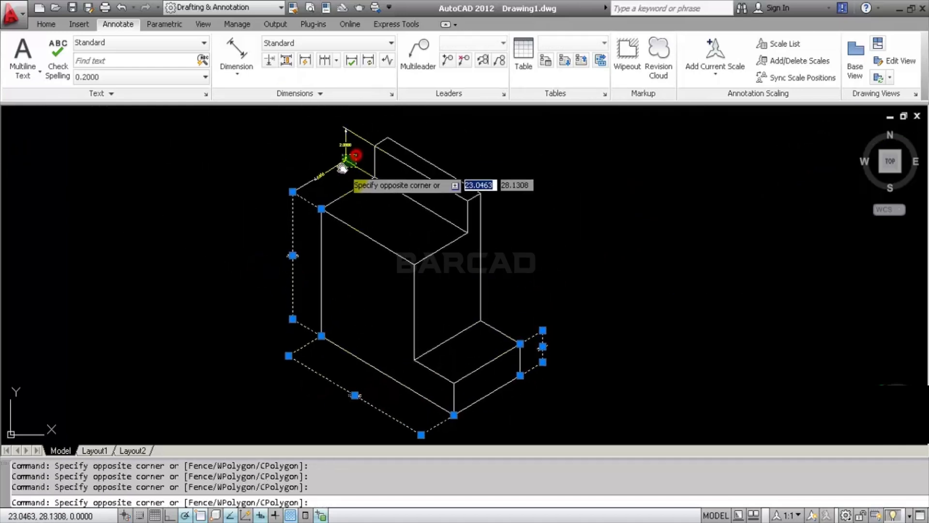
click(342, 162)
click(46, 24)
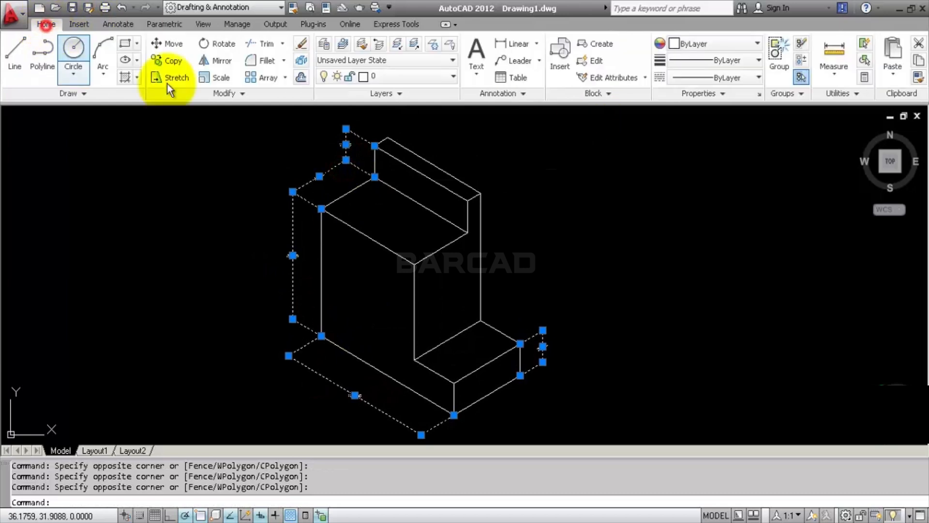
click(697, 44)
click(700, 167)
key(Escape)
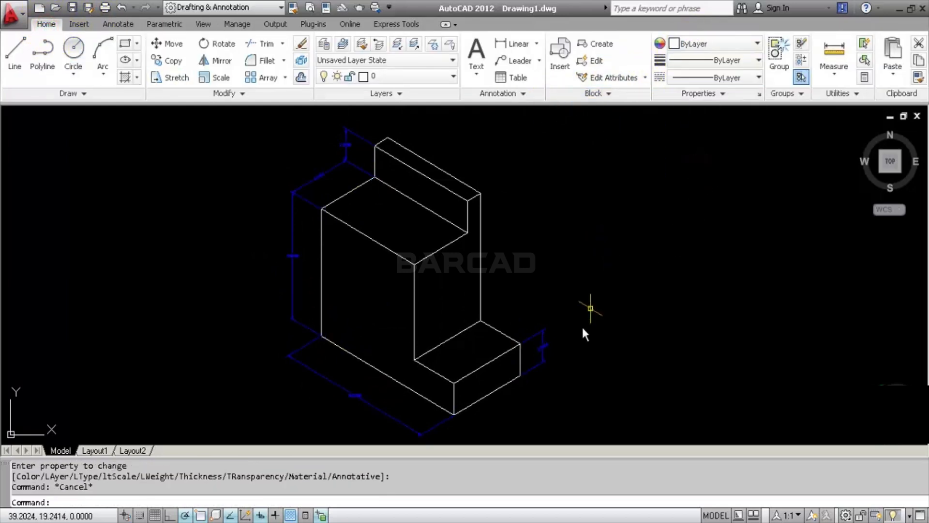
Step: Examine the recoloured dimensions around the isometric body, including a close look at the lower step's height dimension
scroll(532, 377, up, 3)
scroll(558, 359, down, 4)
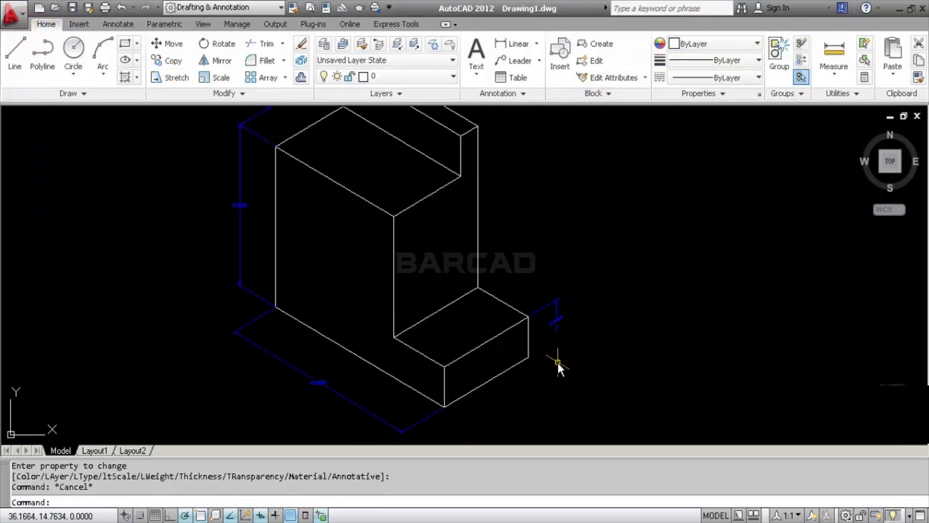
scroll(544, 309, up, 2)
middle_drag(555, 290, 495, 291)
scroll(504, 294, down, 3)
scroll(494, 291, up, 2)
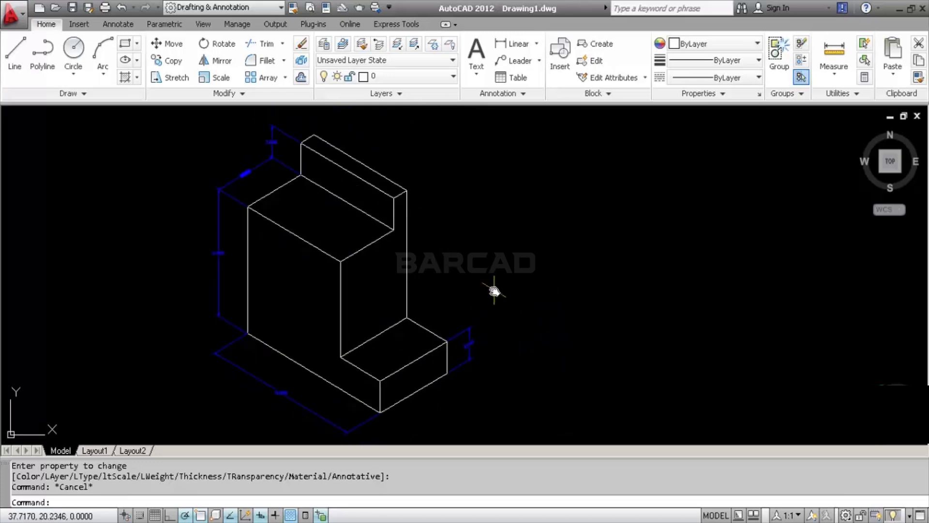
click(80, 24)
click(50, 26)
middle_drag(460, 297, 531, 286)
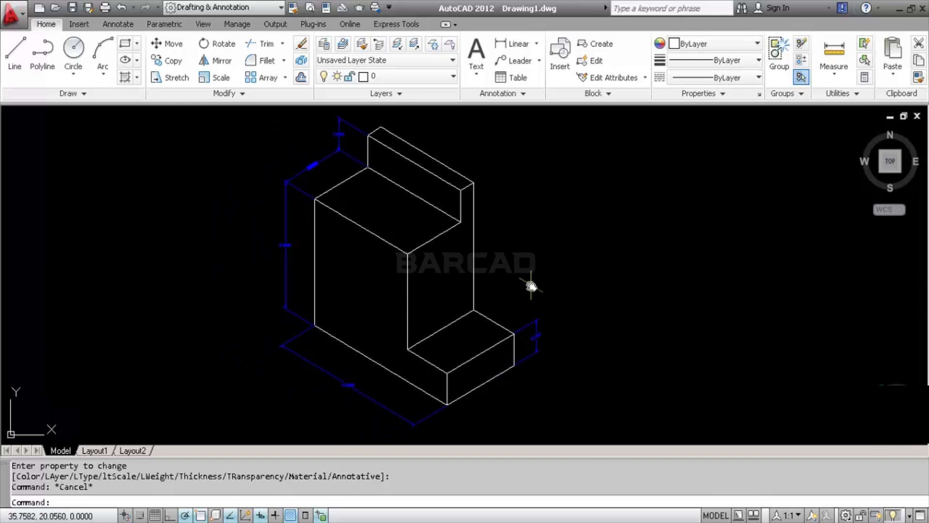
scroll(526, 372, up, 5)
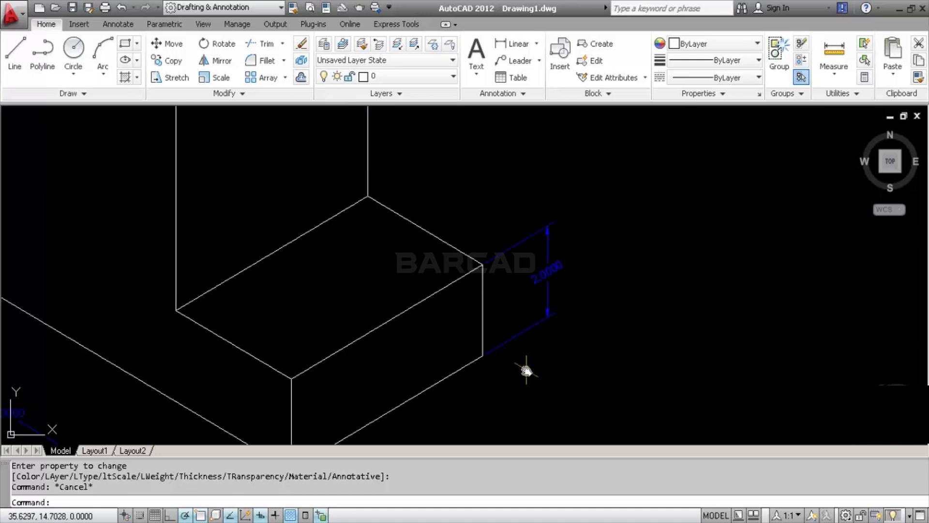
scroll(524, 370, down, 5)
scroll(533, 310, up, 1)
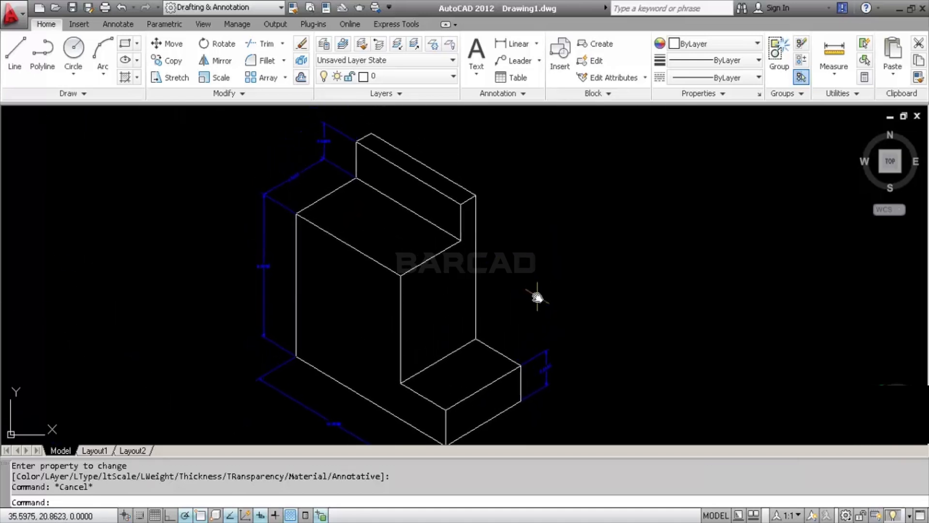
mouse_move(538, 297)
middle_down()
mouse_move(560, 254)
mouse_move(567, 262)
middle_up()
scroll(560, 253, down, 4)
scroll(564, 245, up, 3)
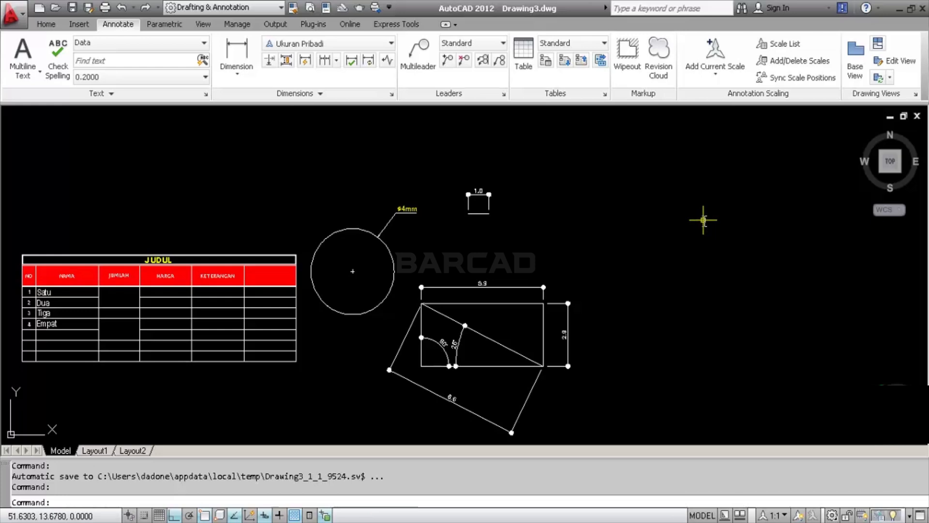
Step: Draw a small circle in the empty area to the right of the 1.0 dimension in Drawing3.dwg
click(46, 24)
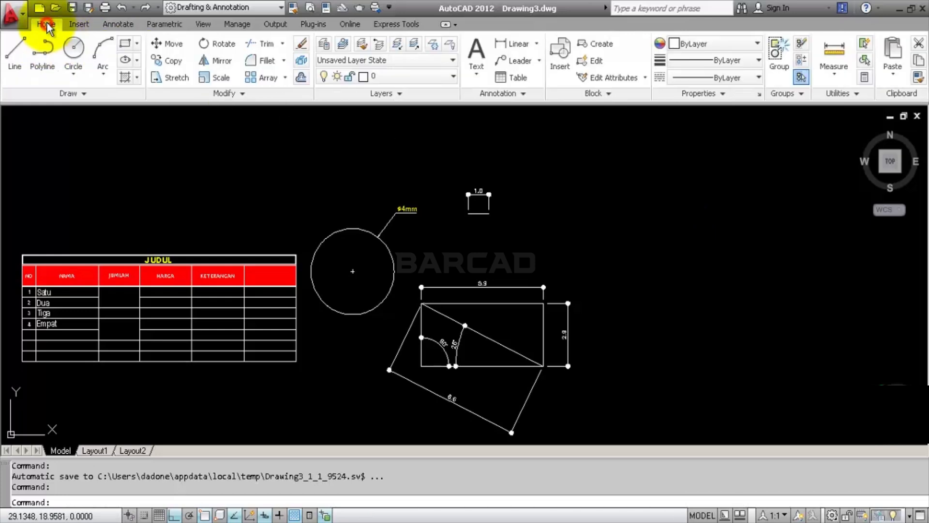
click(407, 95)
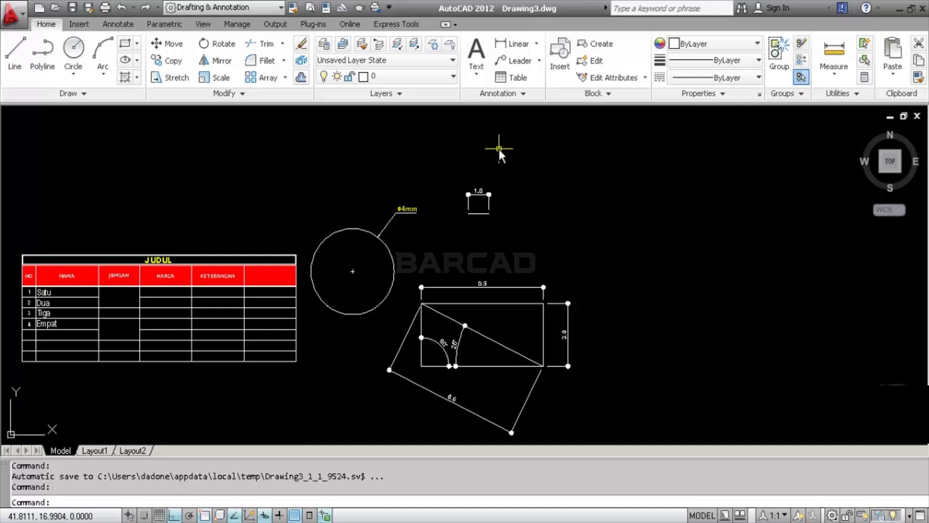
scroll(440, 218, up, 2)
middle_drag(440, 213, 369, 206)
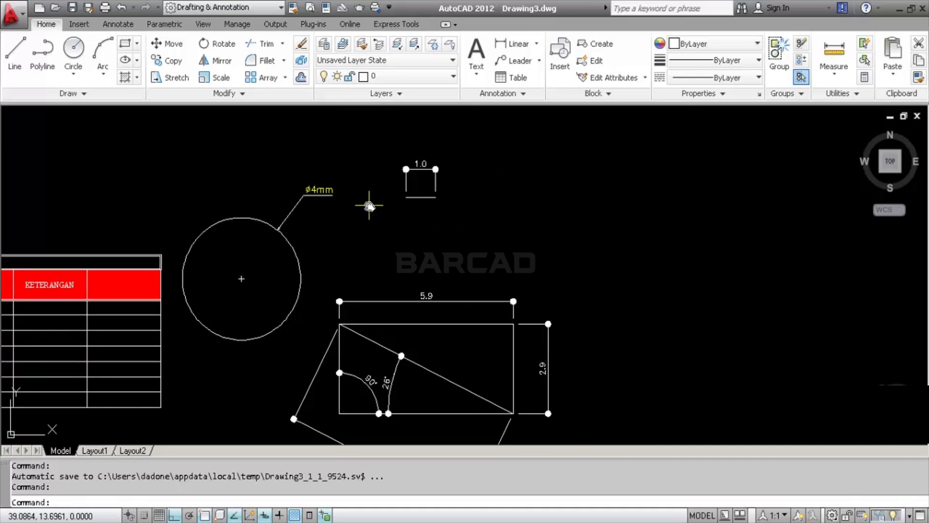
scroll(369, 206, down, 2)
middle_drag(450, 175, 361, 212)
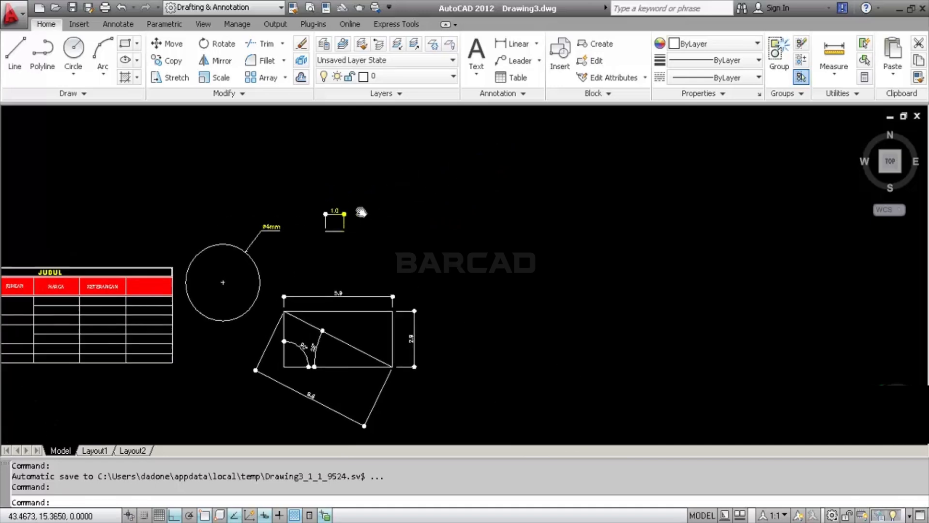
click(73, 47)
click(436, 218)
click(444, 185)
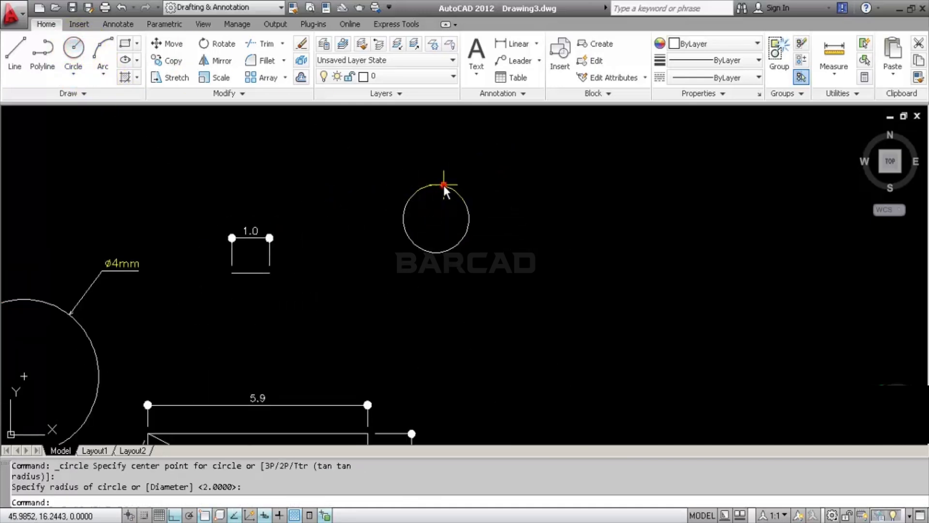
Step: Draw a rectangle to the right of the new small circle
click(125, 43)
click(532, 178)
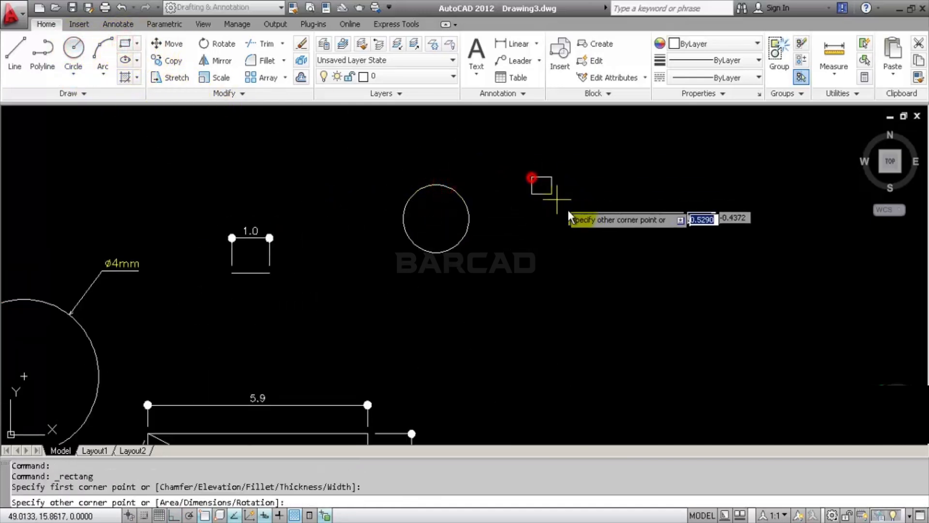
click(613, 237)
Step: Draw a 5-sided polygon inscribed in a circle, pointing upward, below the new rectangle
click(81, 82)
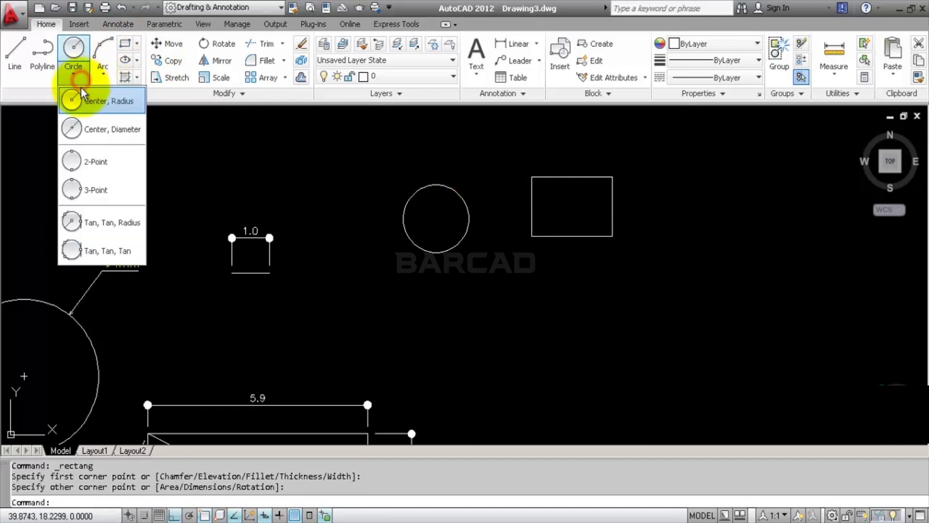
click(137, 43)
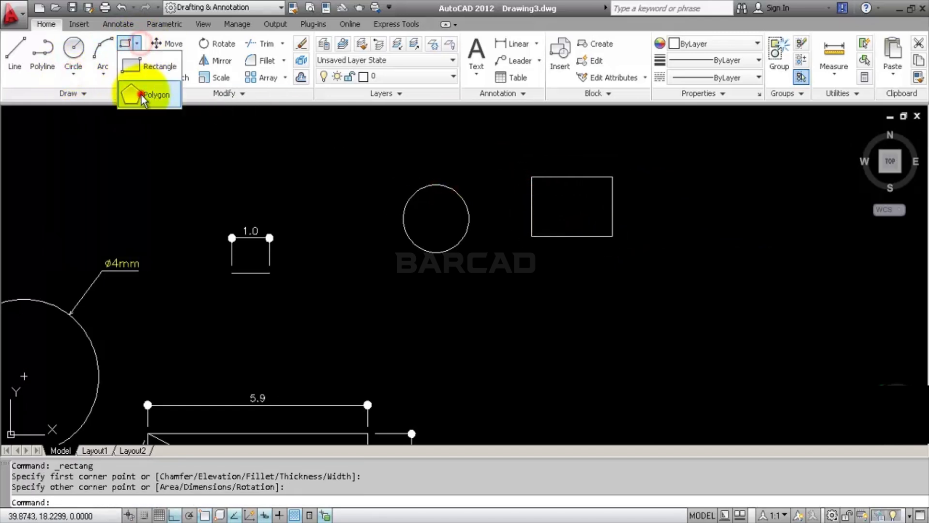
click(138, 92)
text(5)
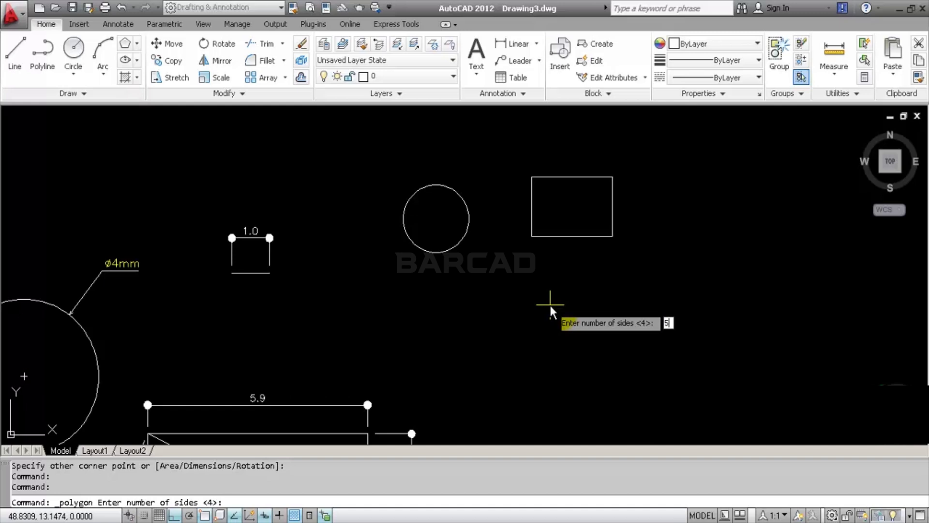
key(Return)
click(550, 304)
key(Return)
click(551, 269)
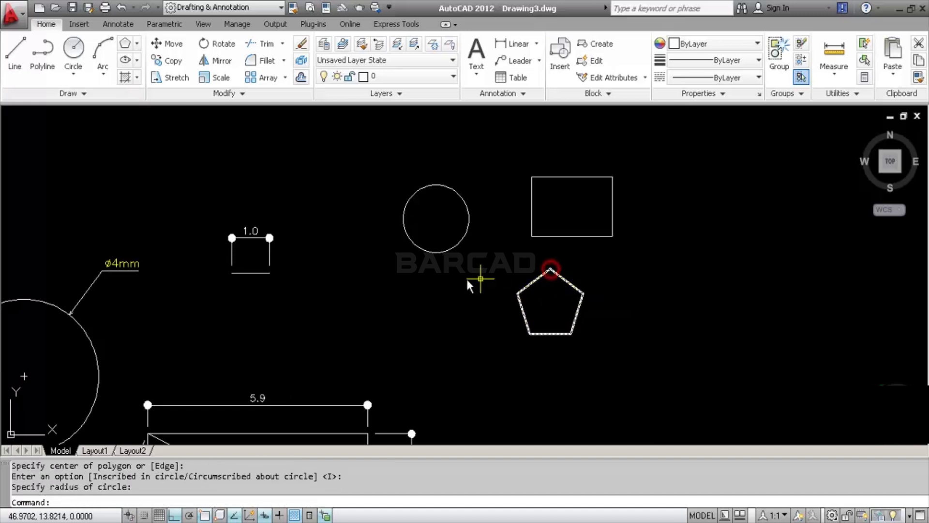
Step: Draw a single vertical line below the small circle, to the left of the pentagon
click(14, 48)
click(438, 297)
click(467, 348)
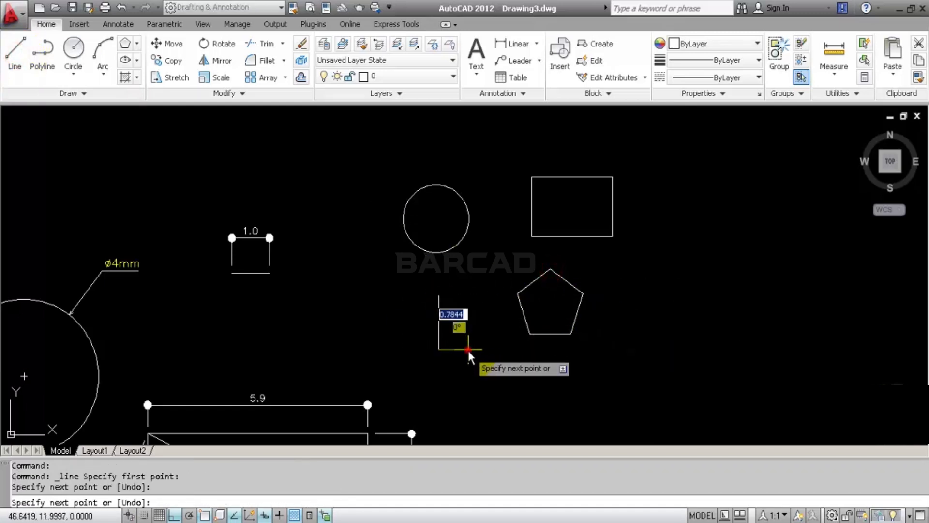
key(Return)
Step: Open the Layer Properties Manager, make it narrower and reposition it over the drawing
middle_drag(492, 277, 394, 260)
scroll(395, 258, up, 2)
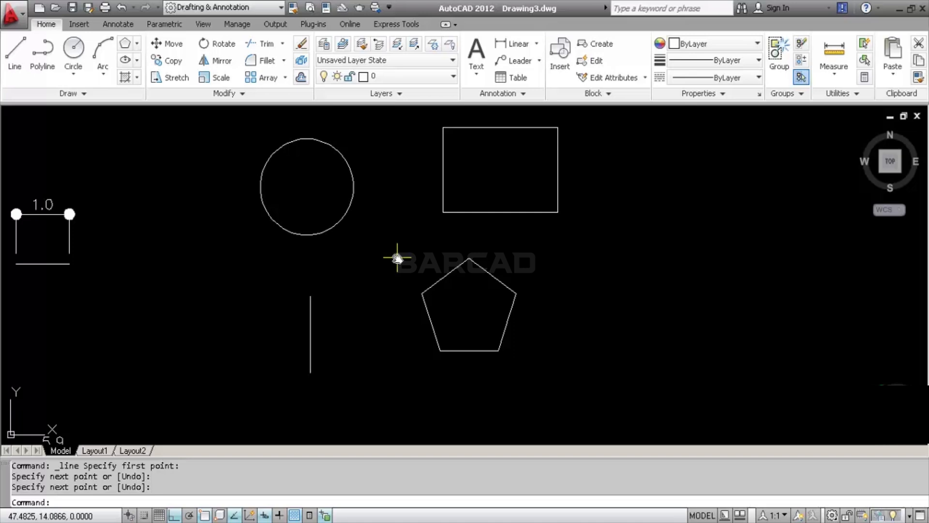
scroll(397, 257, down, 2)
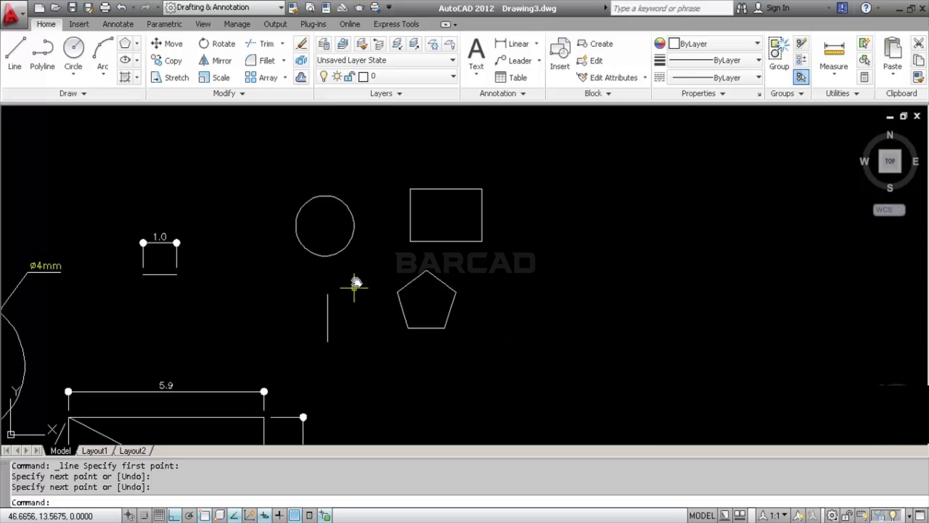
mouse_move(353, 284)
middle_down()
mouse_move(338, 255)
mouse_move(369, 259)
mouse_move(299, 236)
mouse_move(350, 262)
middle_up()
scroll(338, 256, up, 2)
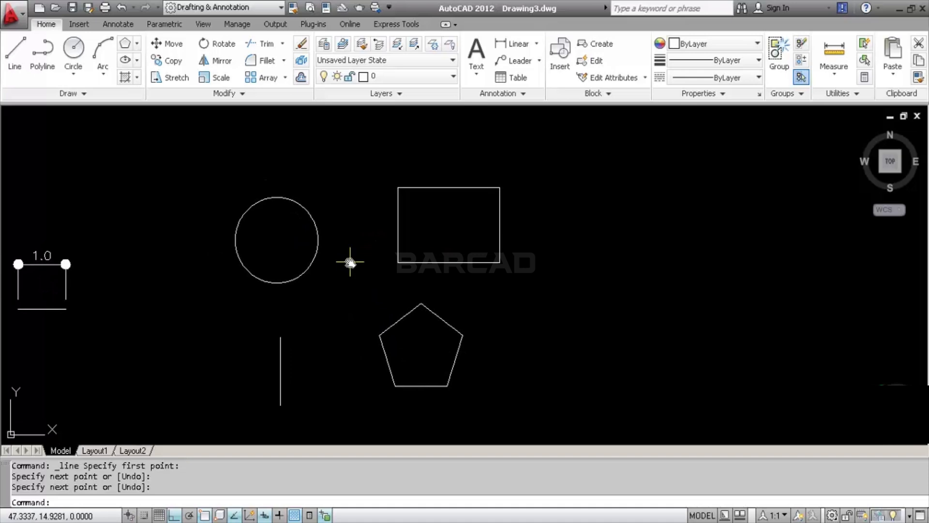
click(324, 45)
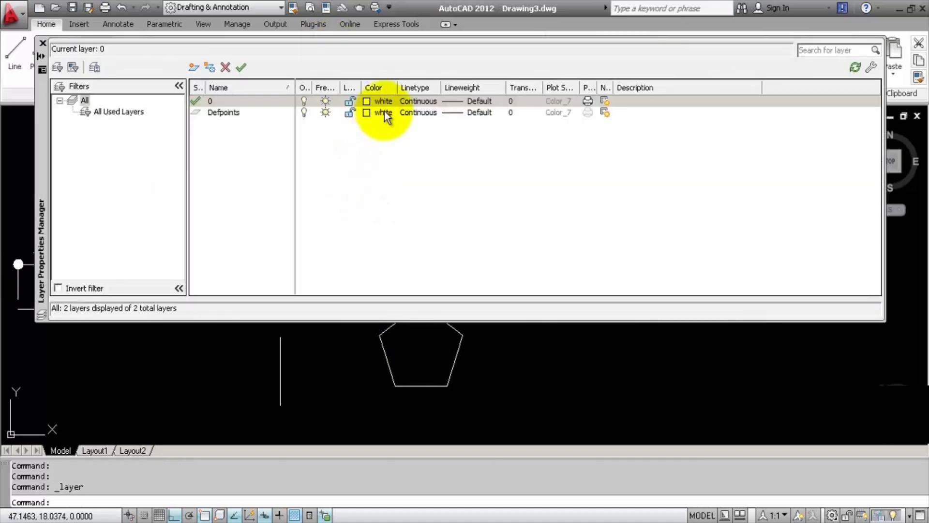
drag(884, 163, 707, 169)
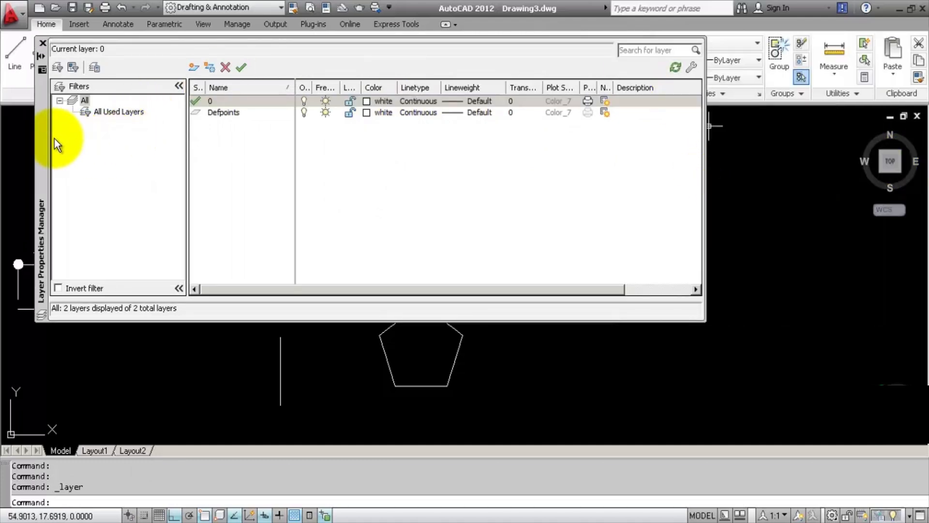
drag(46, 145, 141, 155)
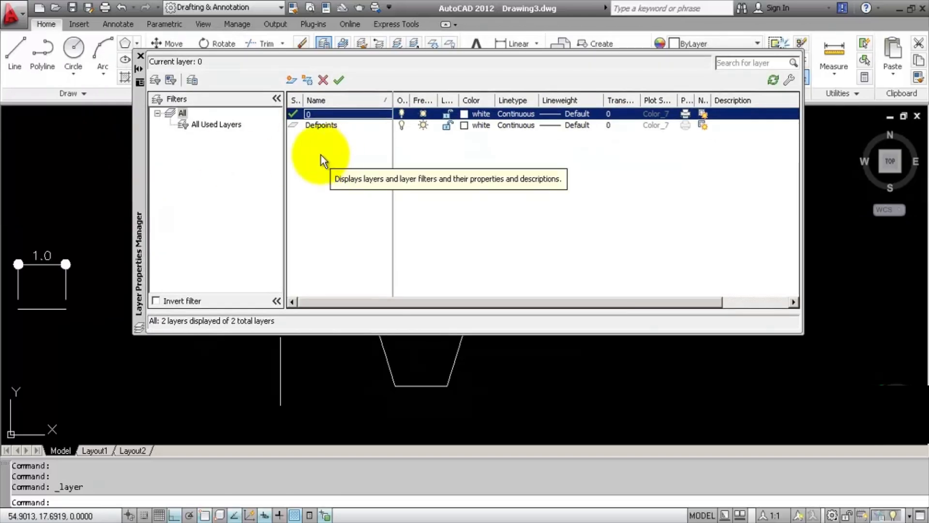
Step: Create a new layer named Circle and set its colour to blue
click(290, 81)
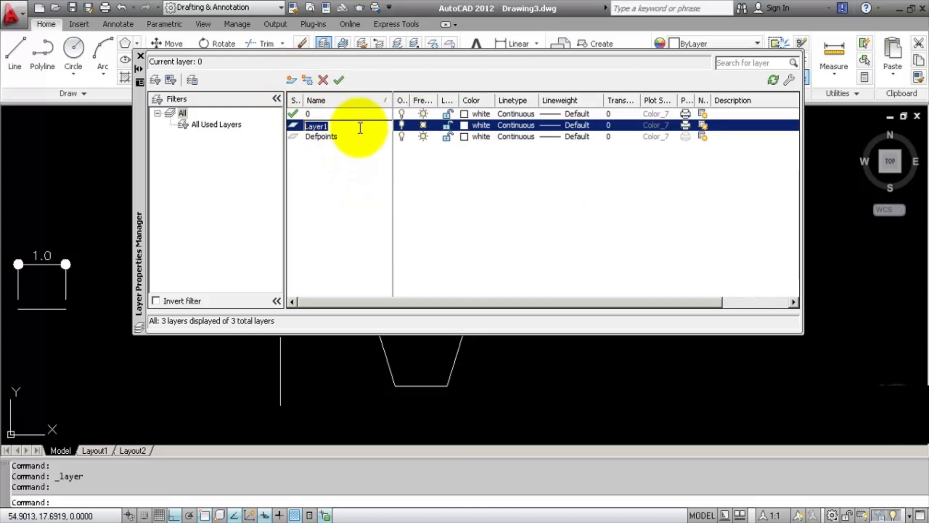
text(C)
key(BackSpace)
key(BackSpace)
click(463, 127)
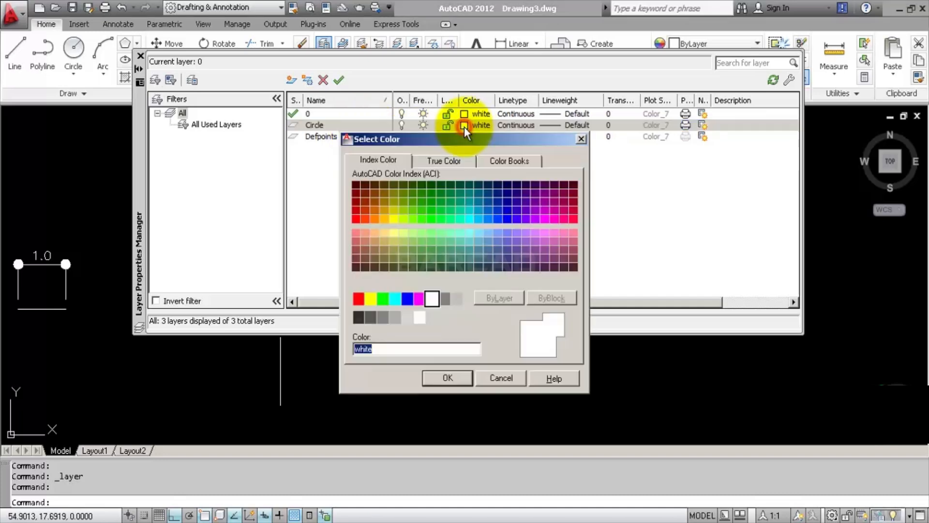
click(408, 303)
click(443, 379)
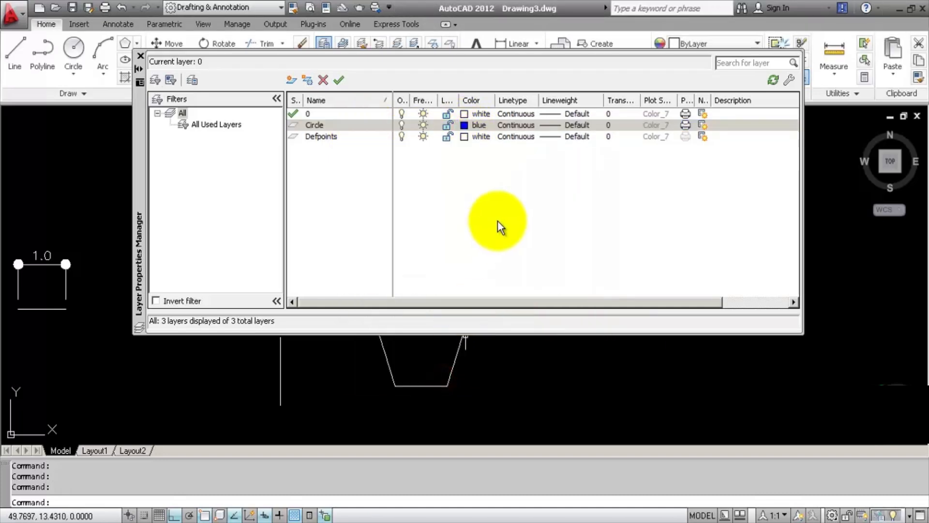
Step: Load the ACAD_ISO02W100 linetype from acad.lin and assign it to the Circle layer
click(517, 128)
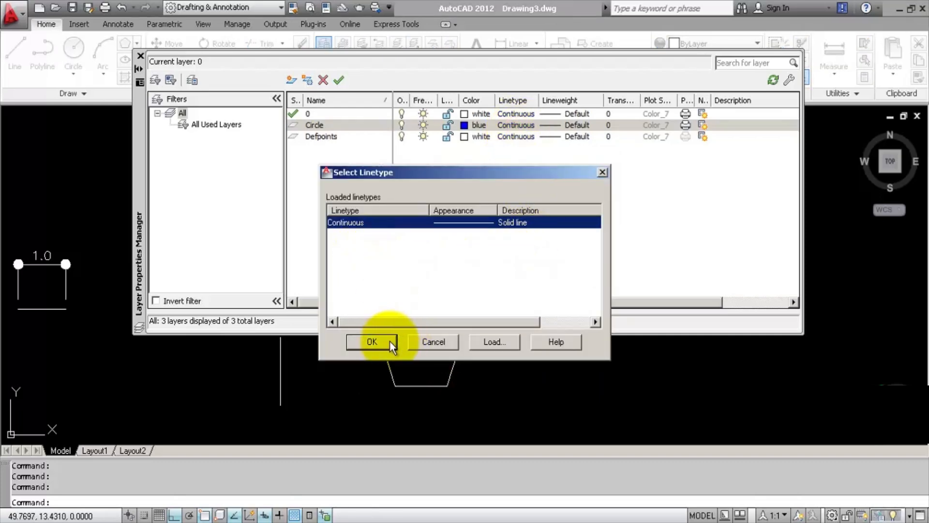
click(490, 342)
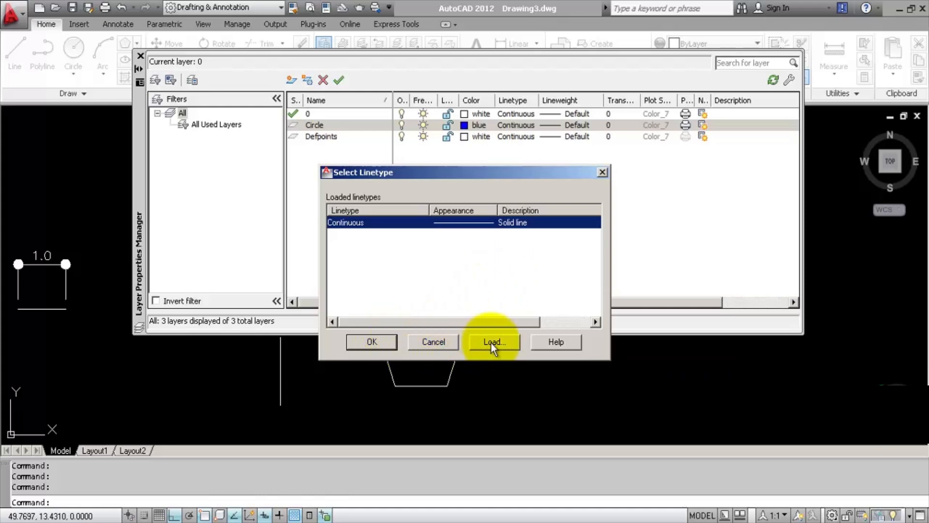
click(361, 236)
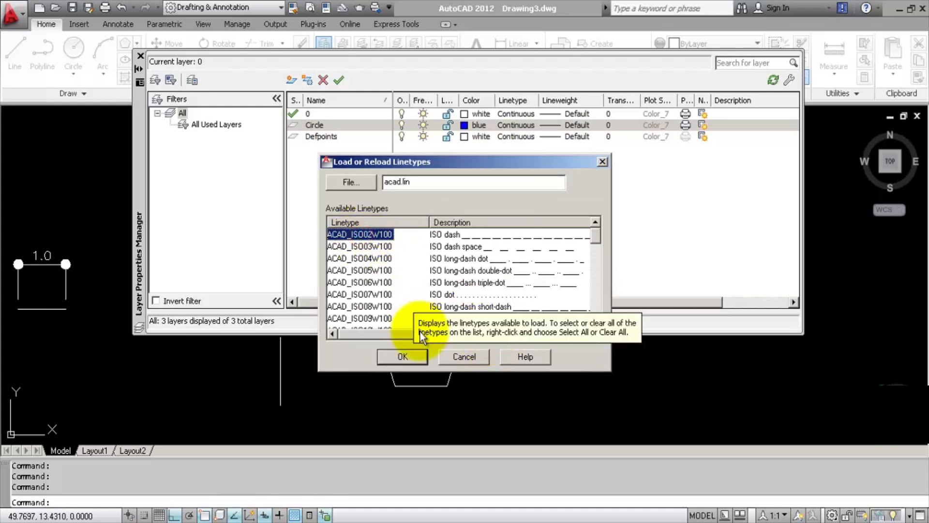
click(417, 361)
click(362, 224)
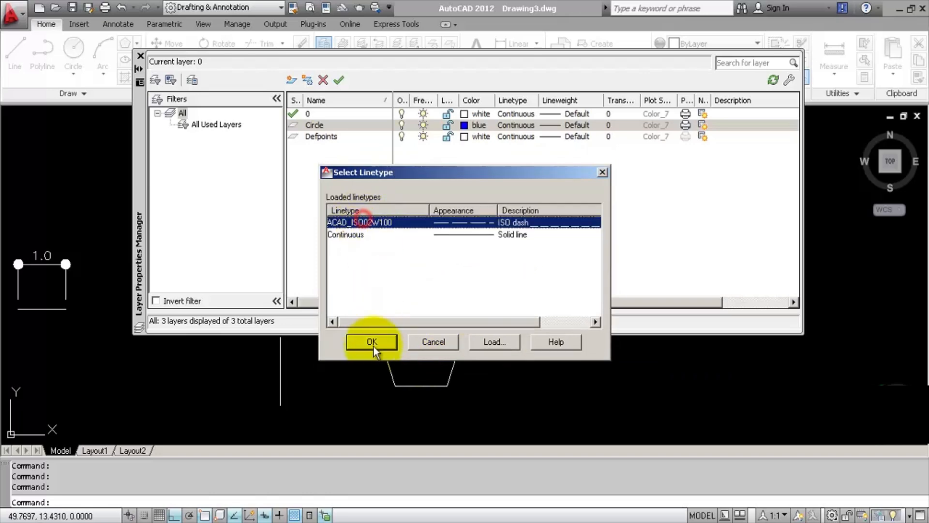
click(373, 344)
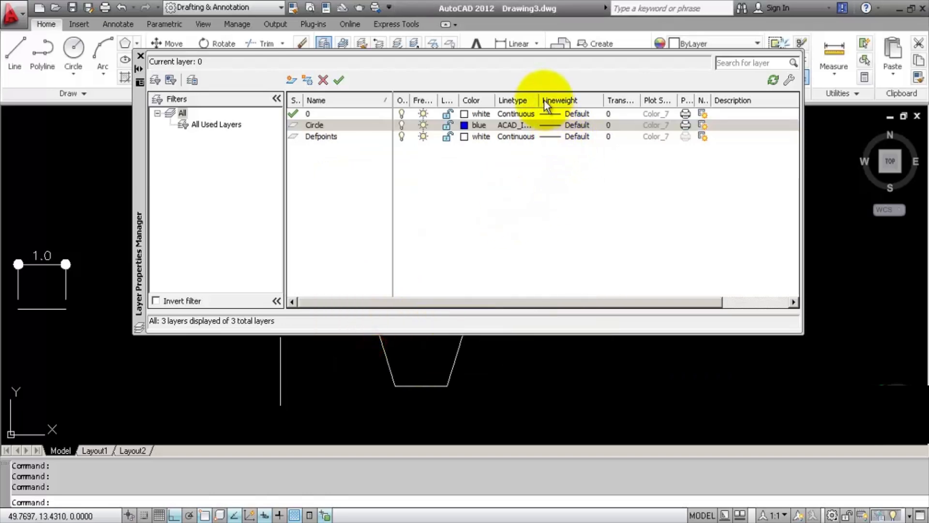
Step: Widen the Linetype column and set the Circle layer's lineweight to 0.30 mm
drag(539, 101, 572, 100)
click(614, 125)
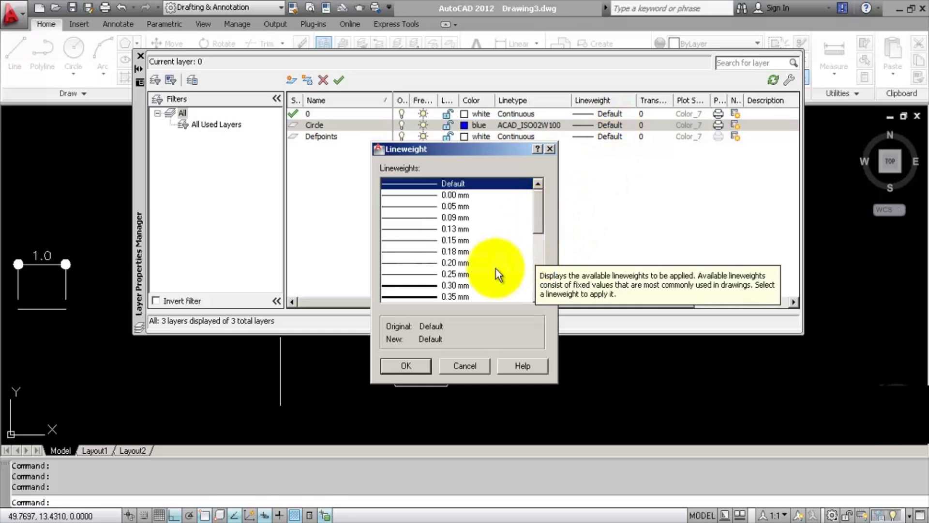
click(451, 286)
click(423, 364)
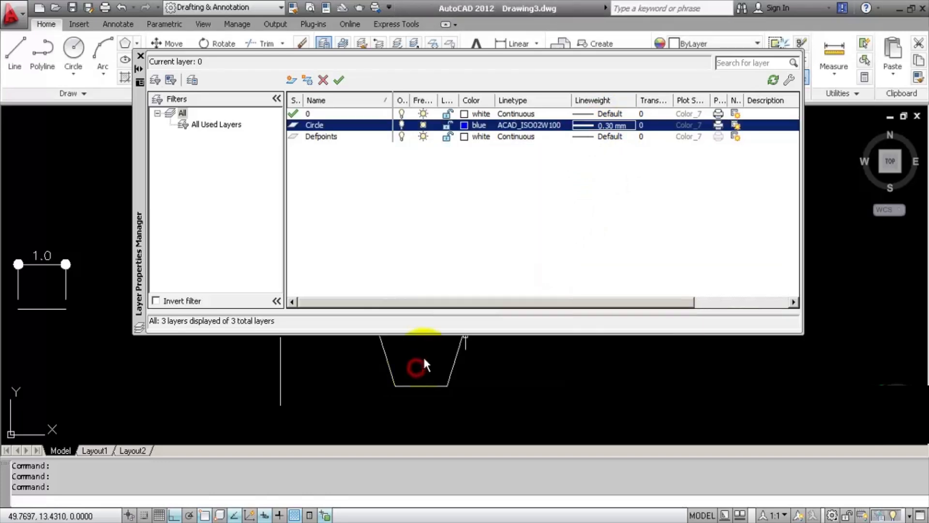
Step: Create a new layer named Rectang and set its colour to grey index 8
click(292, 80)
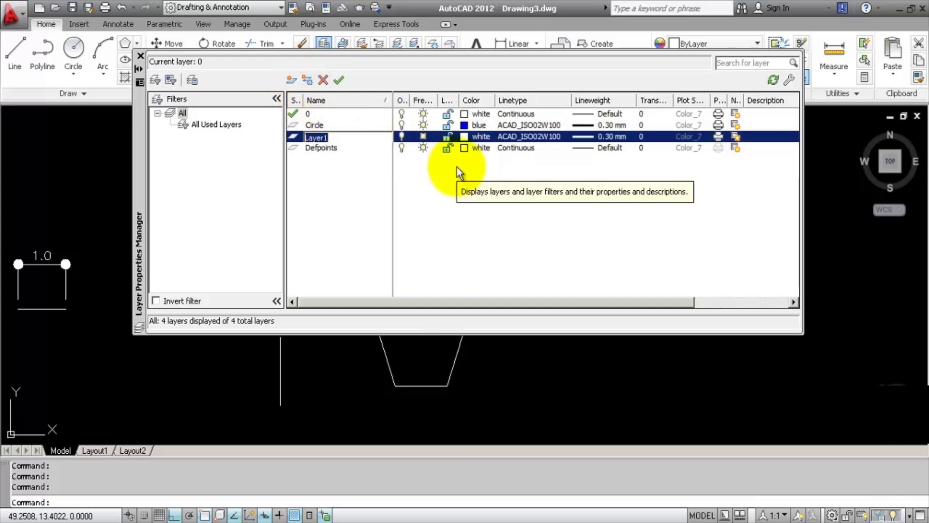
text(Rectang)
click(468, 136)
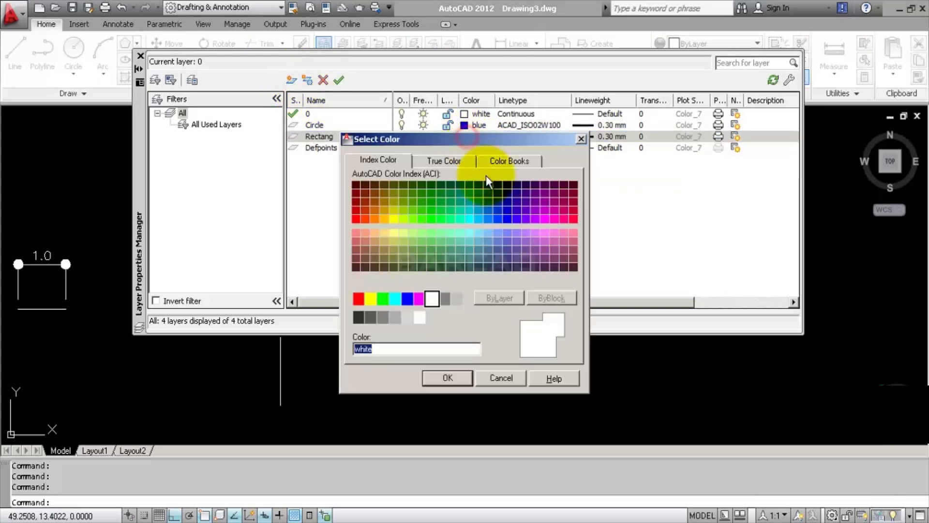
click(445, 303)
click(448, 378)
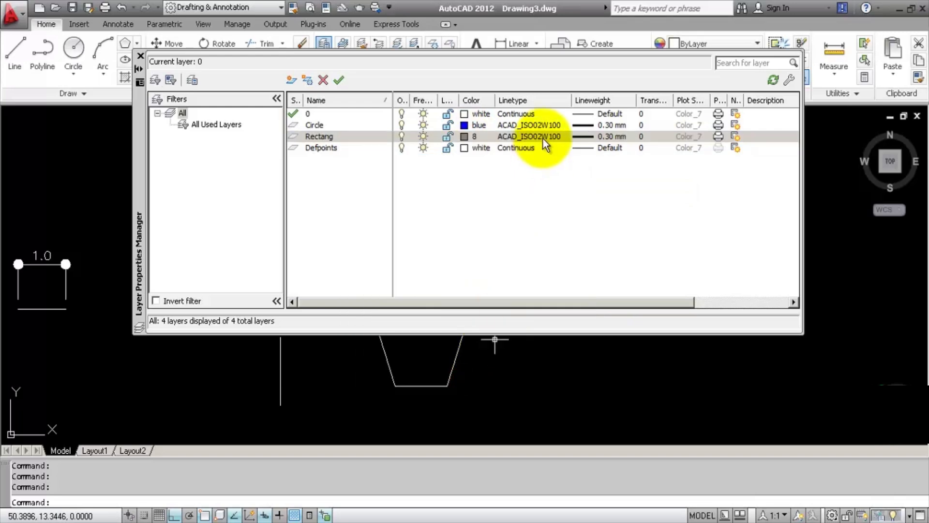
Step: Set the Rectang layer's linetype to Continuous and its lineweight to 0.25 mm
click(542, 138)
click(347, 239)
click(382, 346)
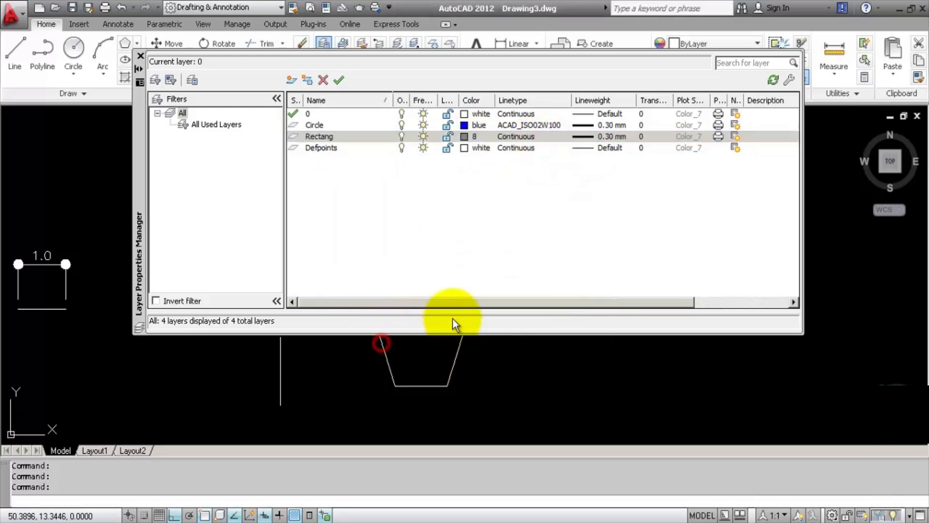
click(616, 136)
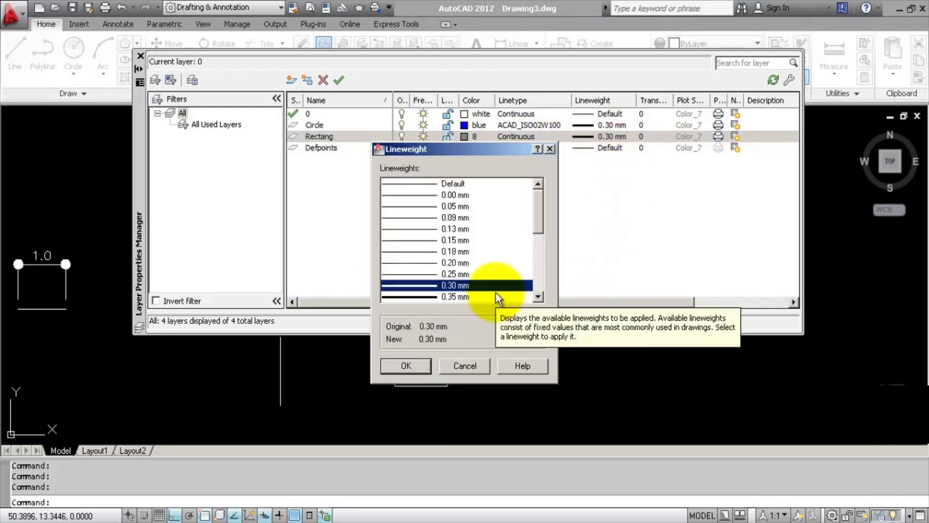
click(462, 274)
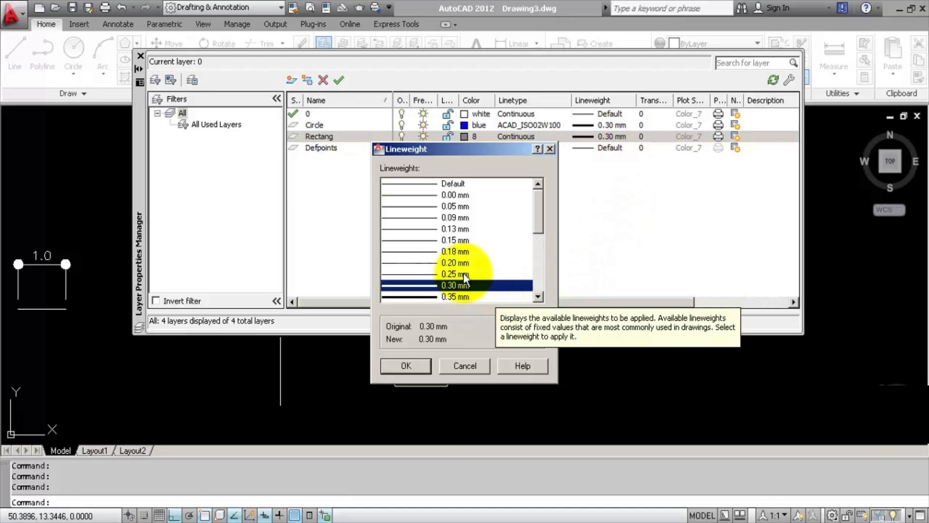
click(406, 366)
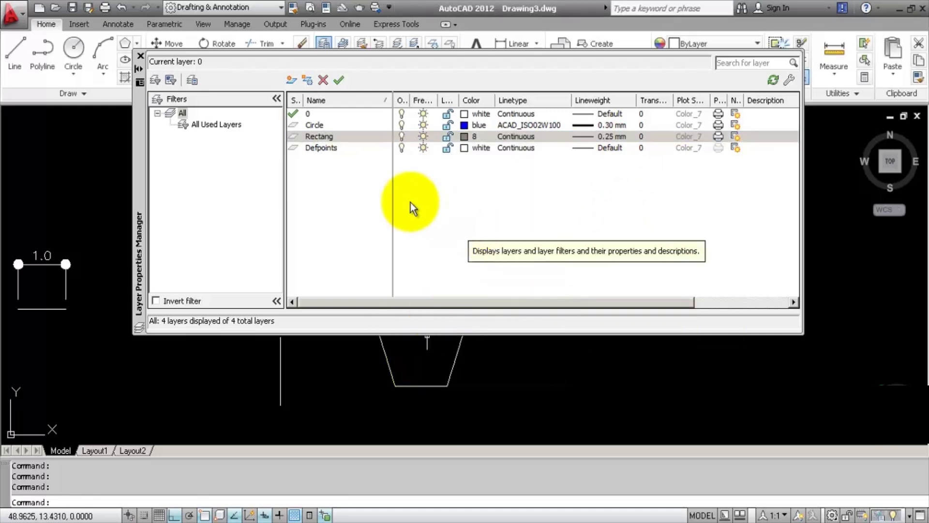
Step: Create a new layer named Polygon and set its colour to red
click(291, 81)
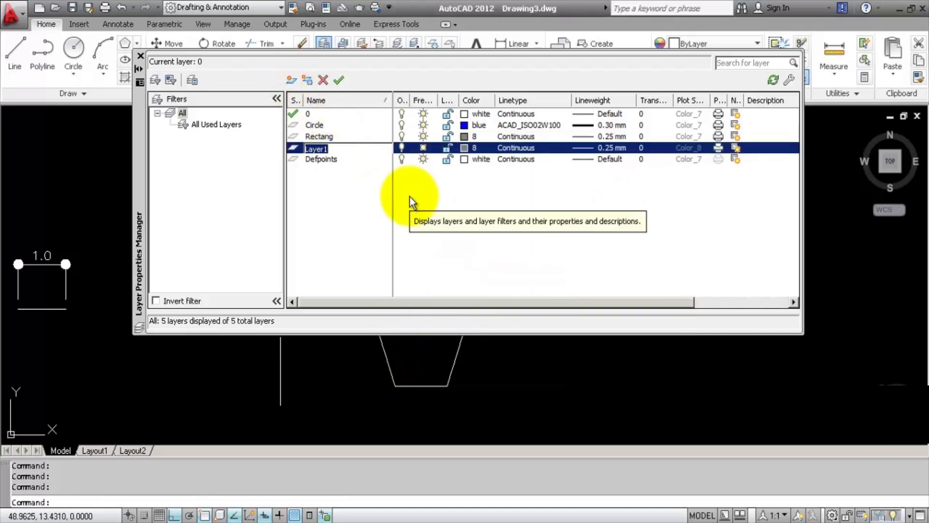
text(Polygon)
click(470, 148)
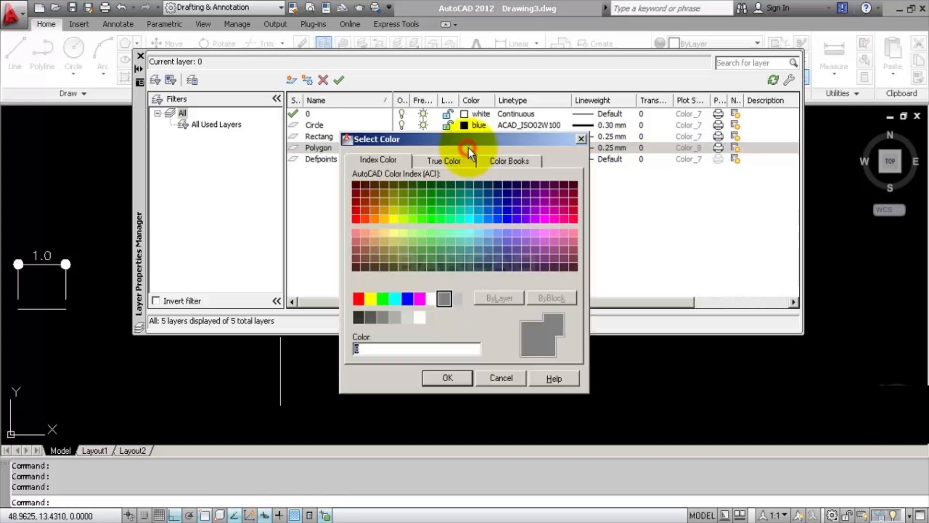
click(358, 299)
click(447, 377)
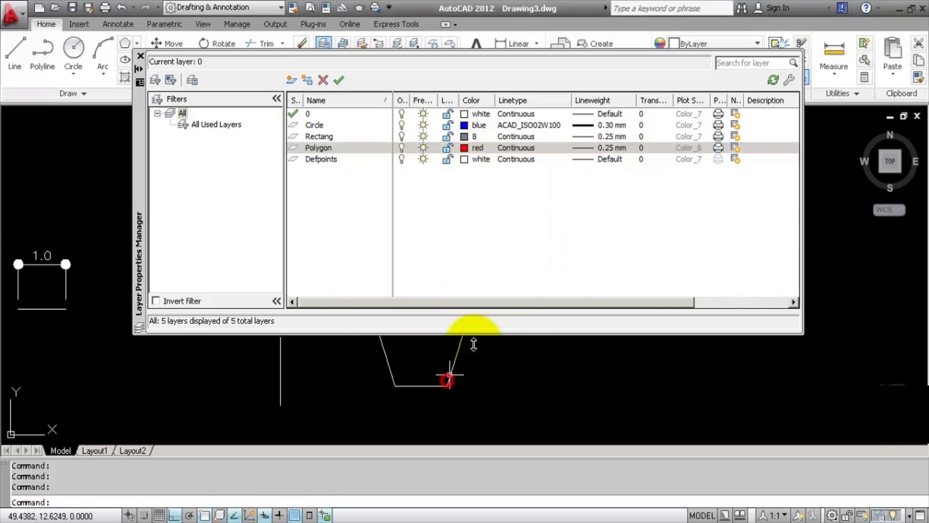
Step: Load the ACAD_ISO08W100 linetype from acad.lin and assign it to the Polygon layer
click(529, 150)
click(443, 339)
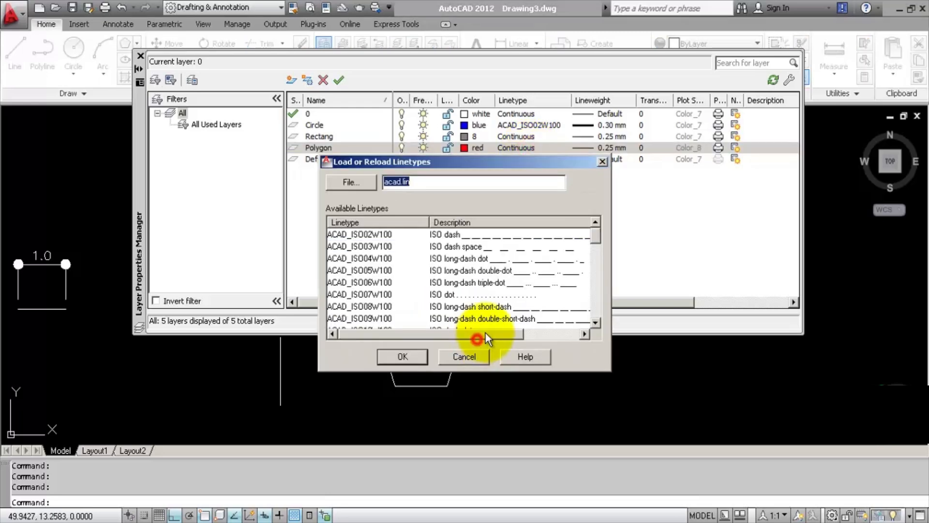
click(363, 306)
scroll(364, 308, down, 1)
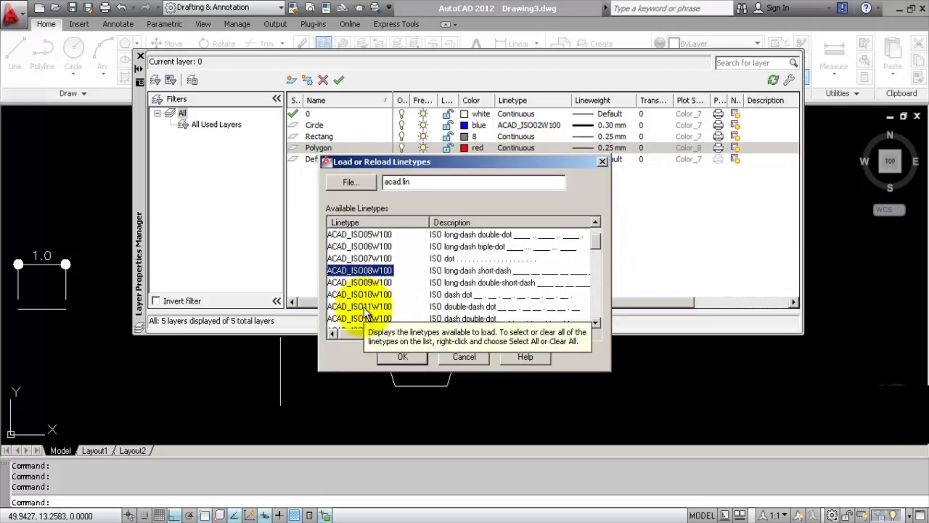
click(409, 356)
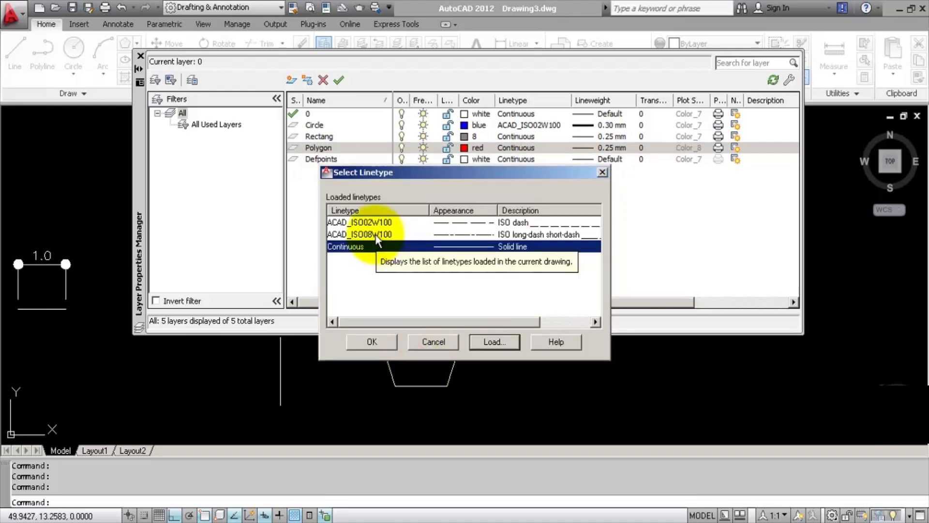
click(375, 234)
click(372, 341)
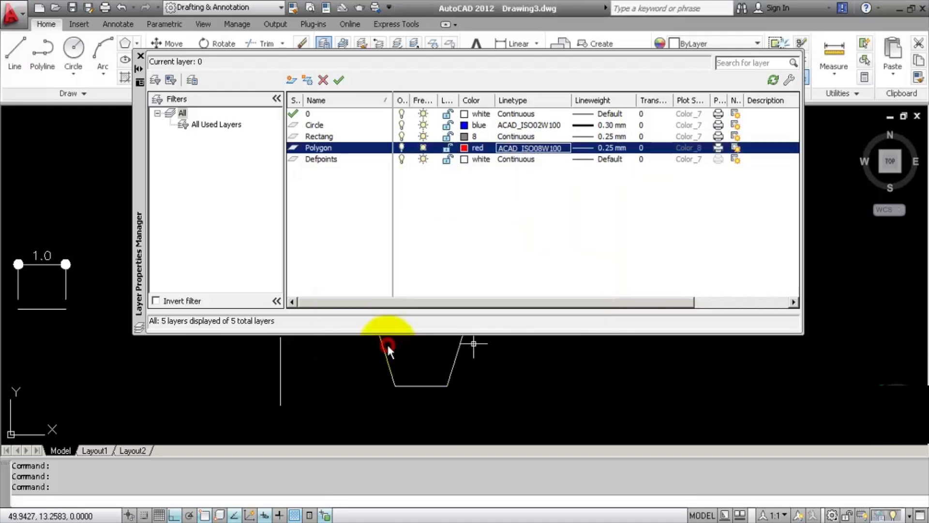
Step: Set the Polygon layer's lineweight to 0.50 mm
click(615, 146)
drag(538, 220, 528, 254)
click(457, 277)
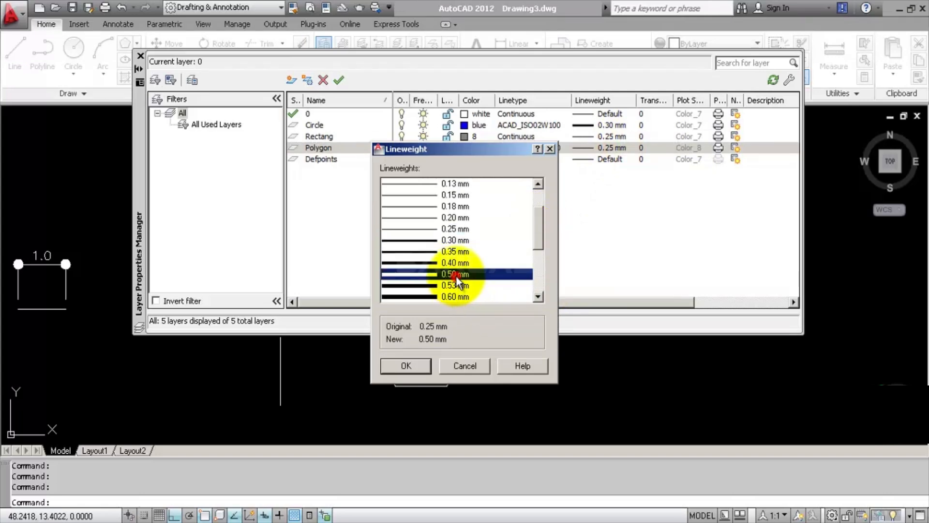
click(423, 365)
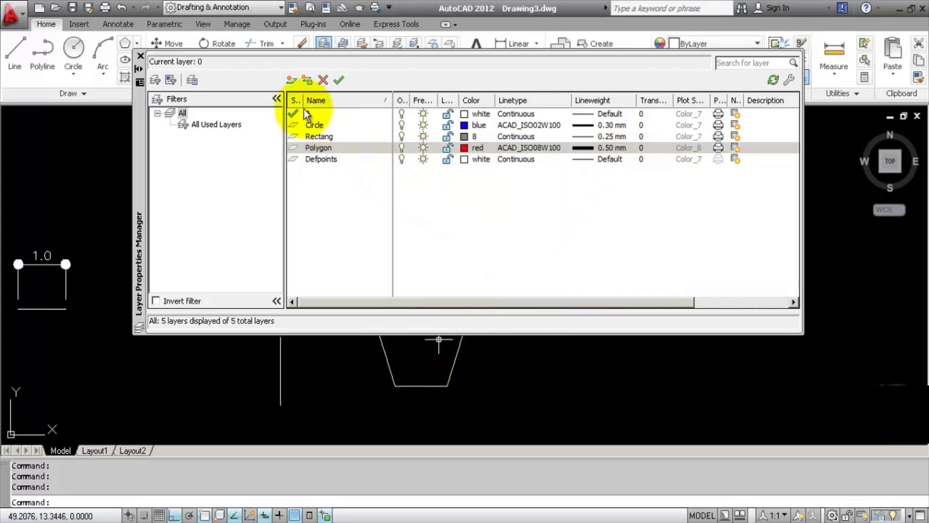
Step: Create a new layer named Line and set its colour to green
click(292, 80)
text(Ga)
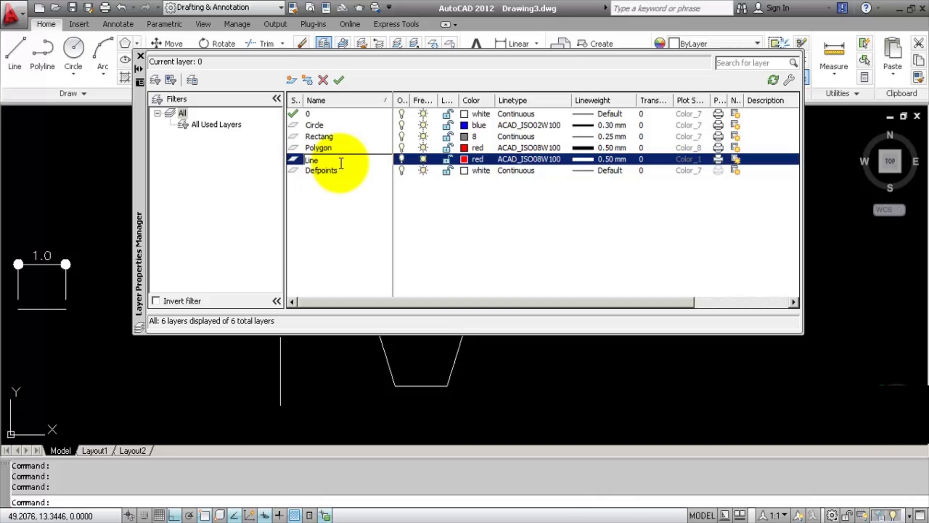
click(466, 159)
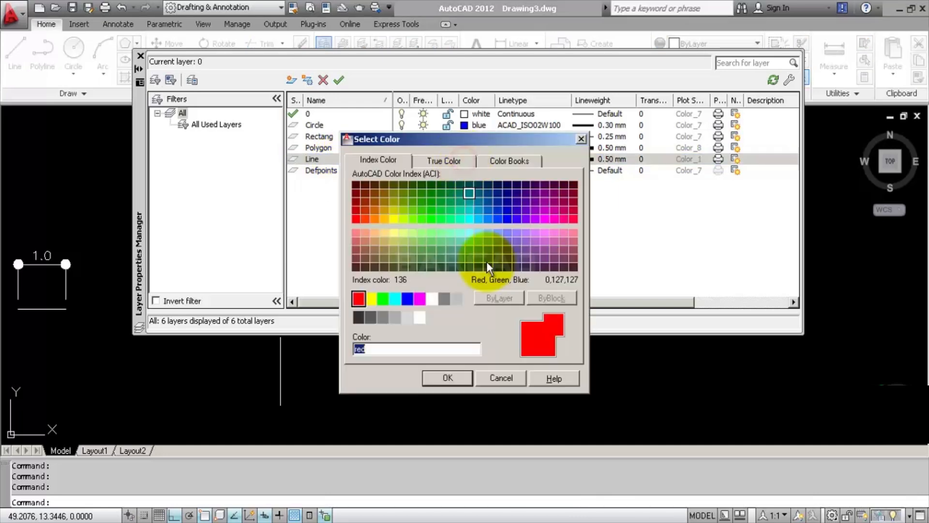
click(383, 306)
click(459, 378)
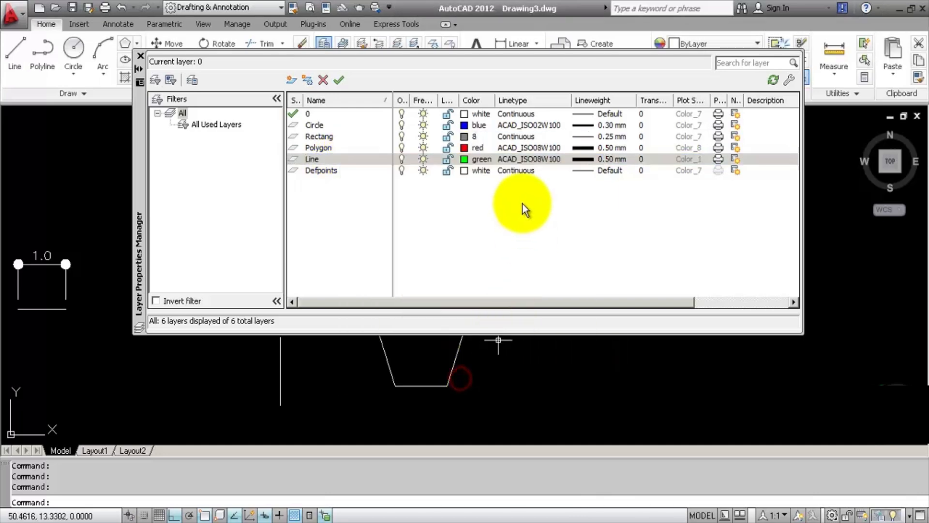
Step: Set the Line layer's linetype to Continuous
click(531, 160)
click(352, 247)
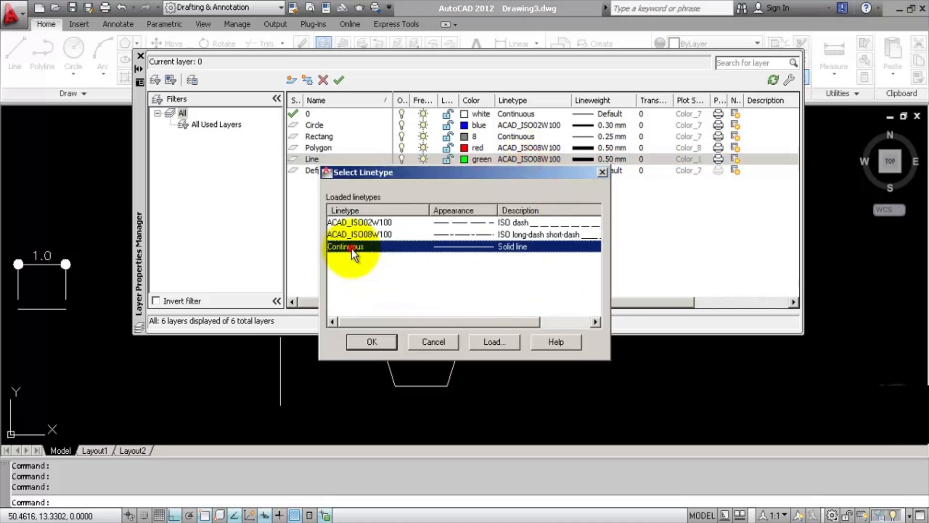
click(373, 341)
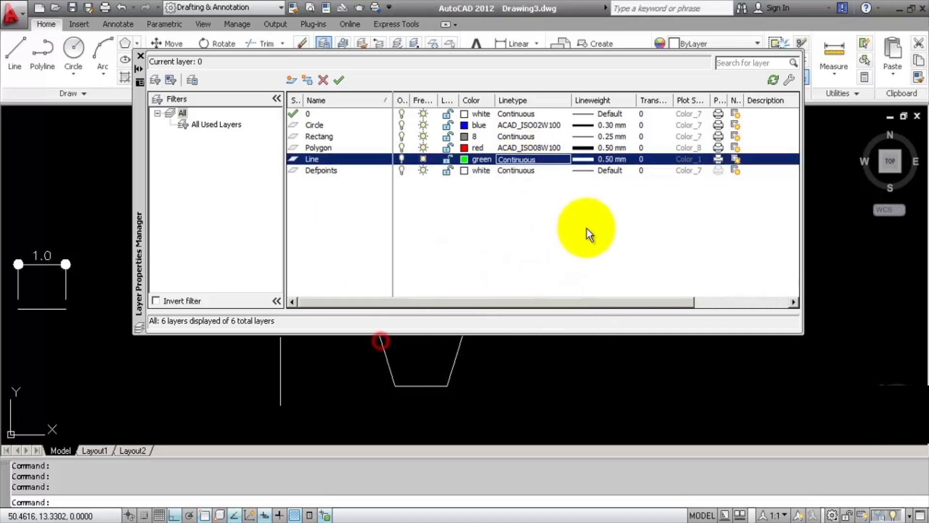
Step: Set the Line layer's lineweight to 0.05 mm and close the Layer Properties Manager
click(604, 156)
drag(533, 220, 541, 193)
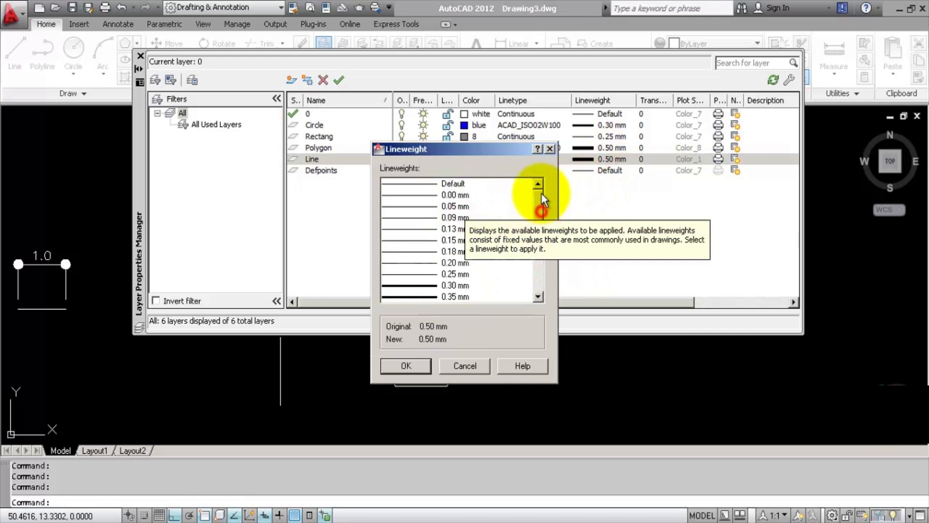
click(466, 206)
click(425, 367)
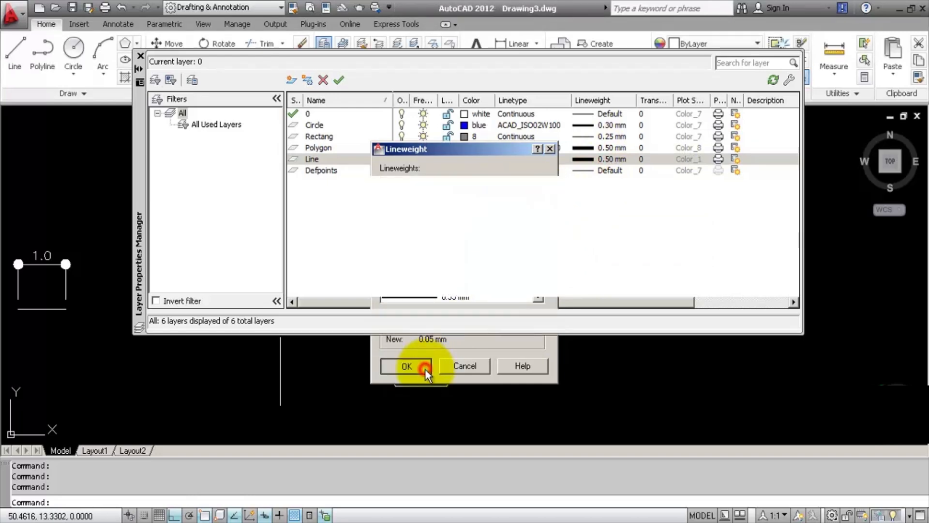
click(142, 57)
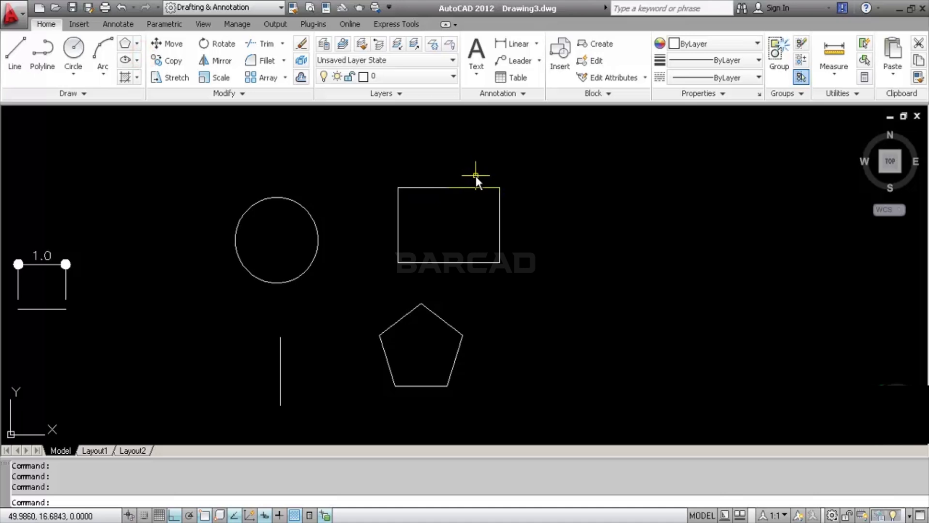
Step: Move the drawn circle to the Circle layer and reselect it to check its layer assignment
middle_drag(513, 214, 404, 208)
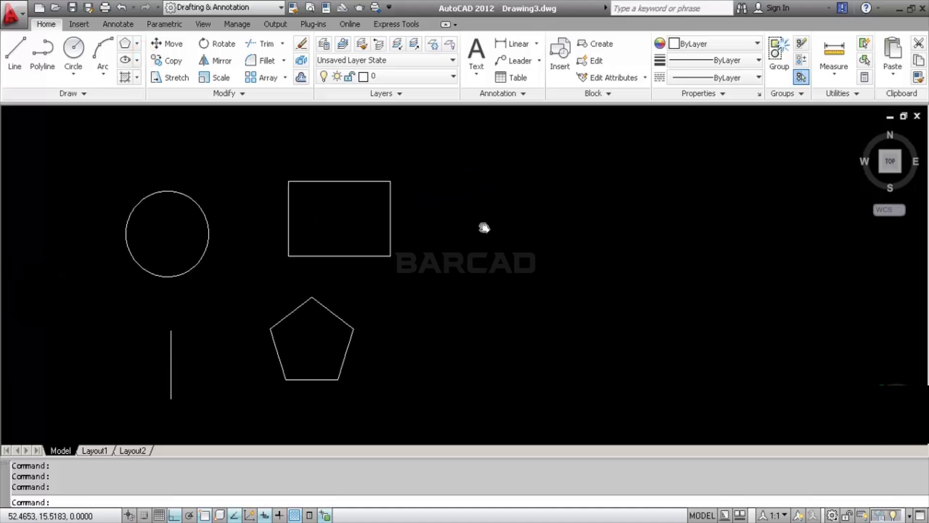
click(181, 195)
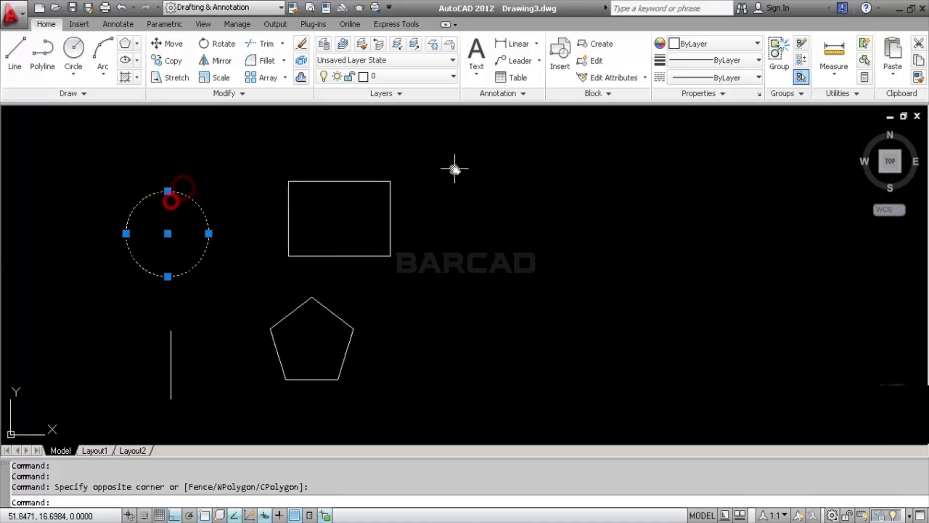
click(444, 78)
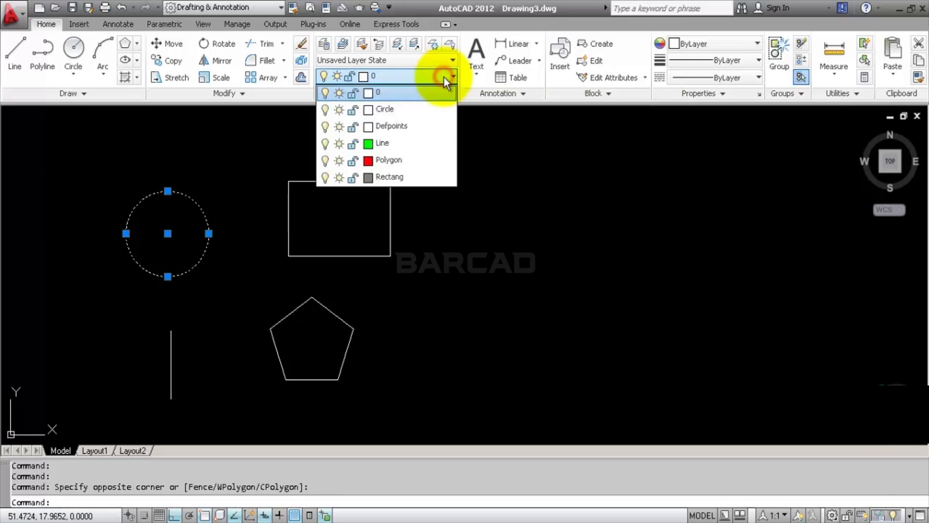
click(426, 109)
key(Escape)
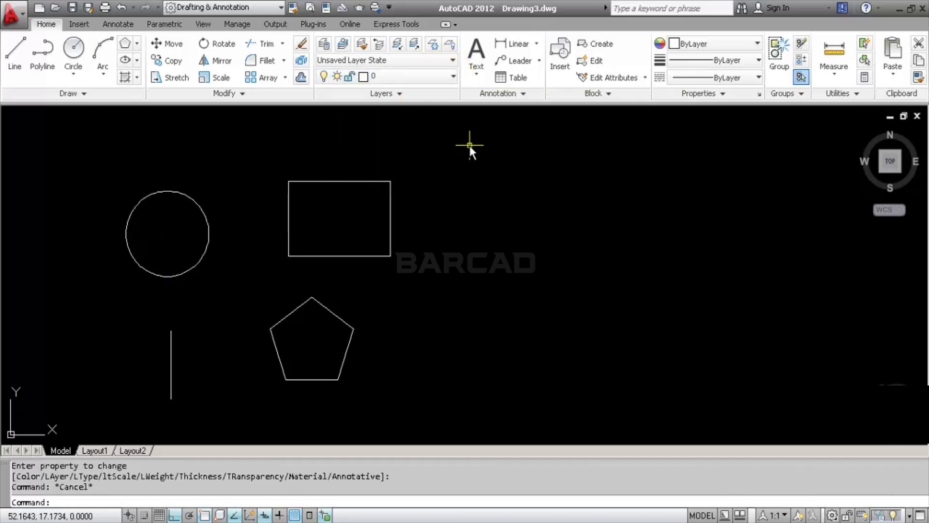
click(188, 197)
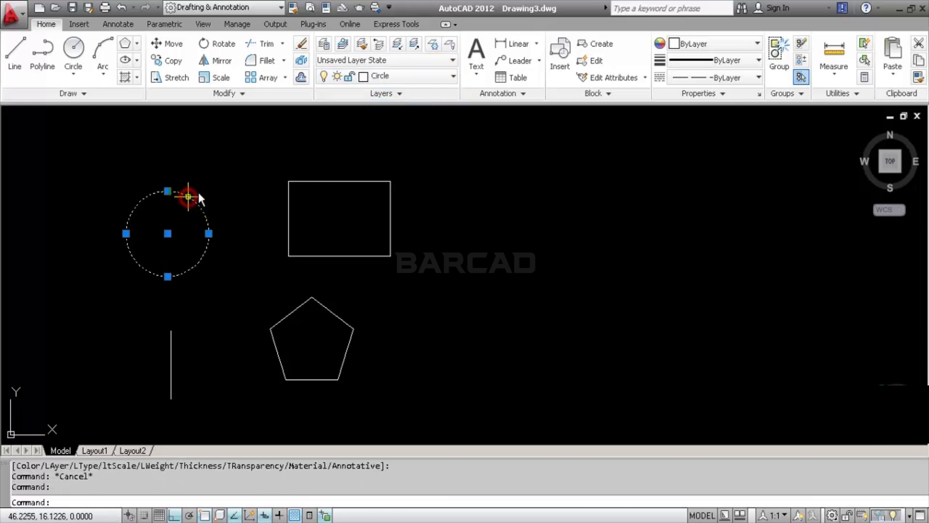
key(Escape)
Step: Move the rectangle from layer 0 to the Rectang layer and clear the selection
click(355, 168)
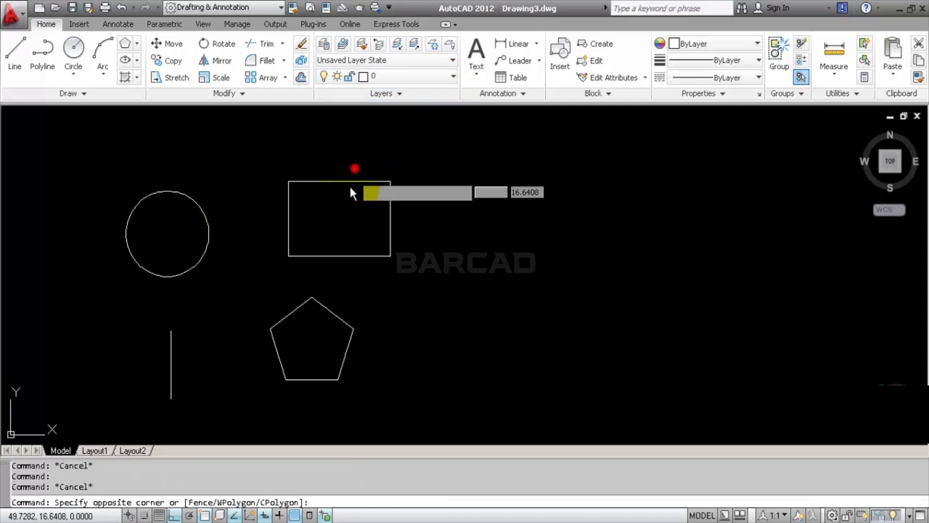
click(346, 192)
click(432, 76)
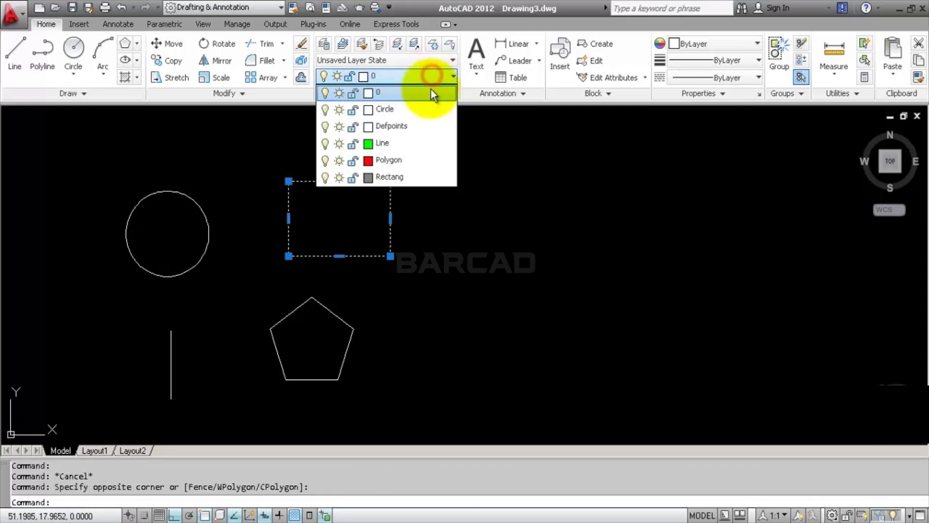
click(427, 176)
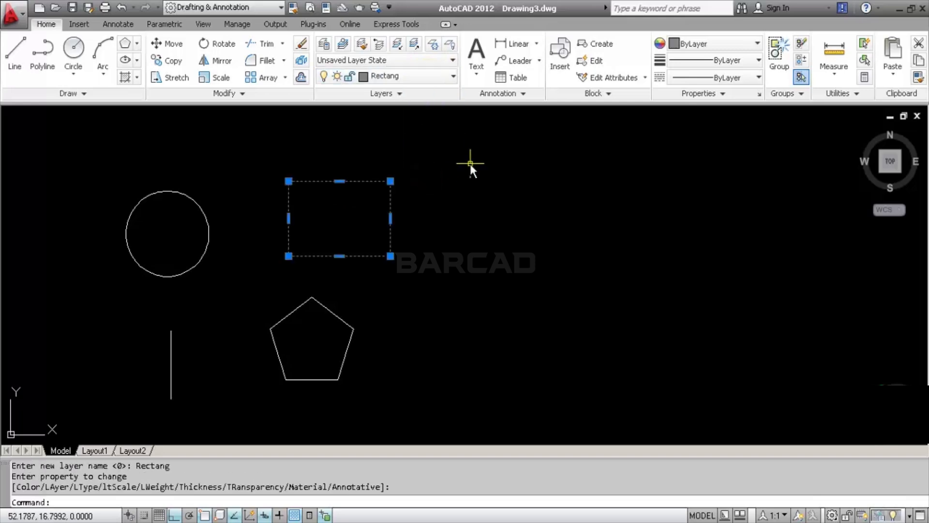
key(Escape)
Step: Assign the pentagon to the Polygon layer and clear the selection
click(353, 307)
click(320, 326)
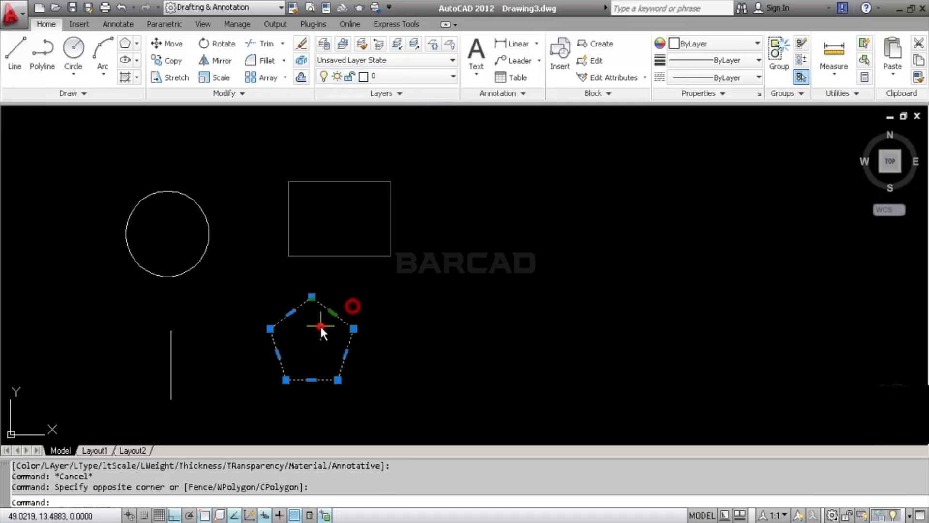
click(417, 78)
click(417, 160)
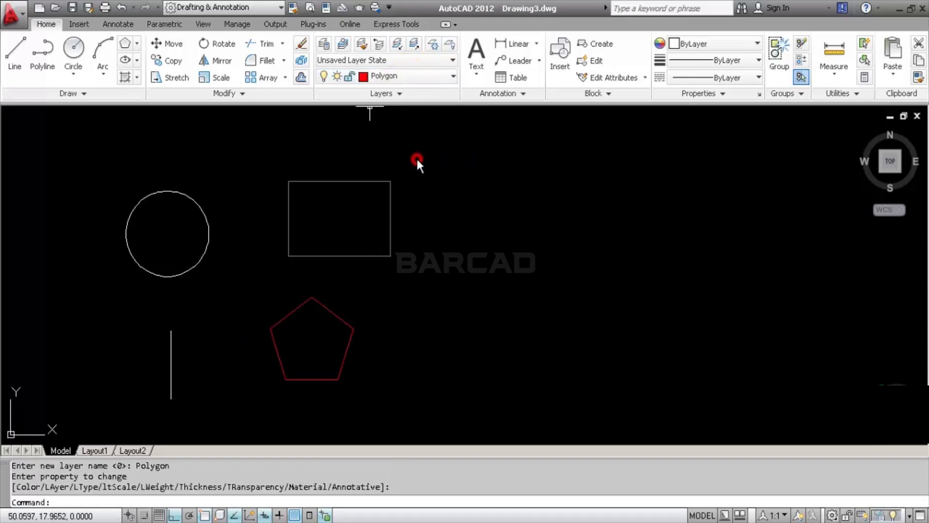
key(Escape)
Step: Assign the vertical line to the Line layer and clear the selection
click(196, 340)
click(140, 369)
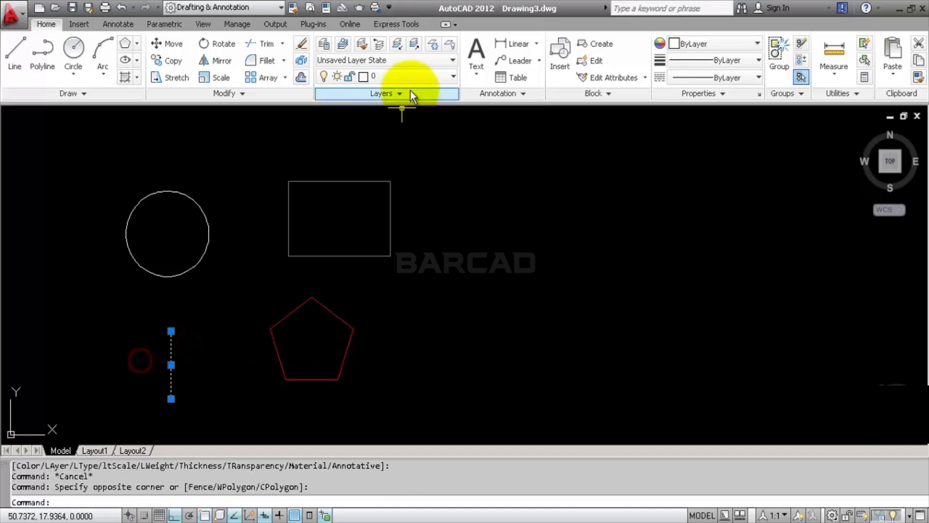
click(411, 77)
click(420, 143)
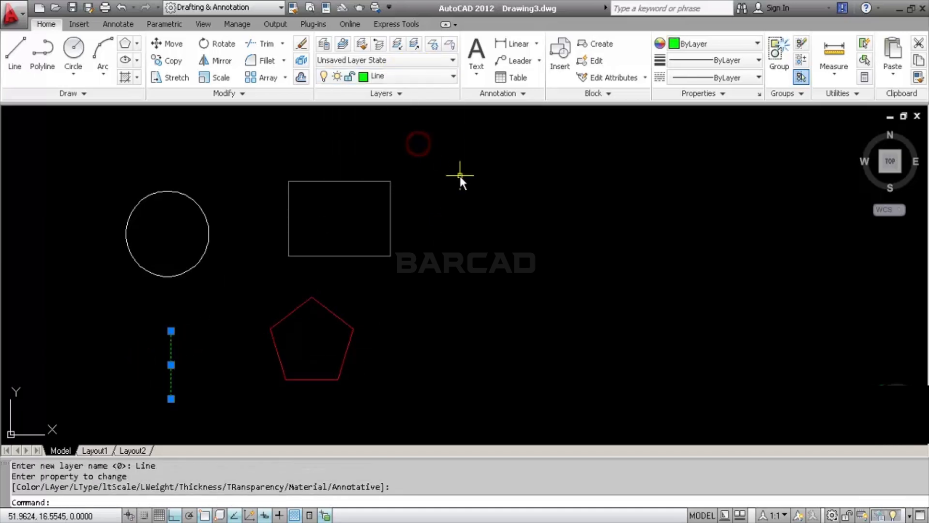
key(Escape)
Step: Turn on lineweight display and examine the thickness of the four shapes' outlines
middle_drag(240, 298, 293, 291)
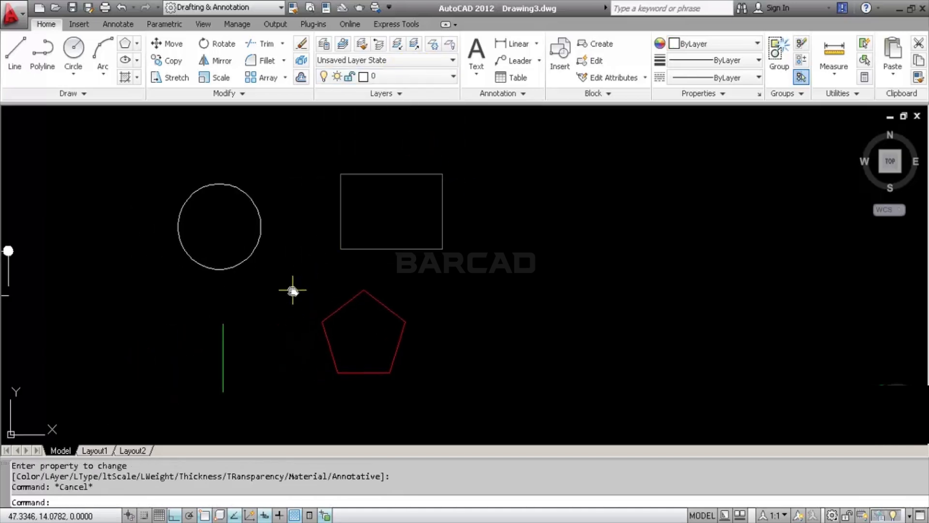
scroll(293, 291, up, 2)
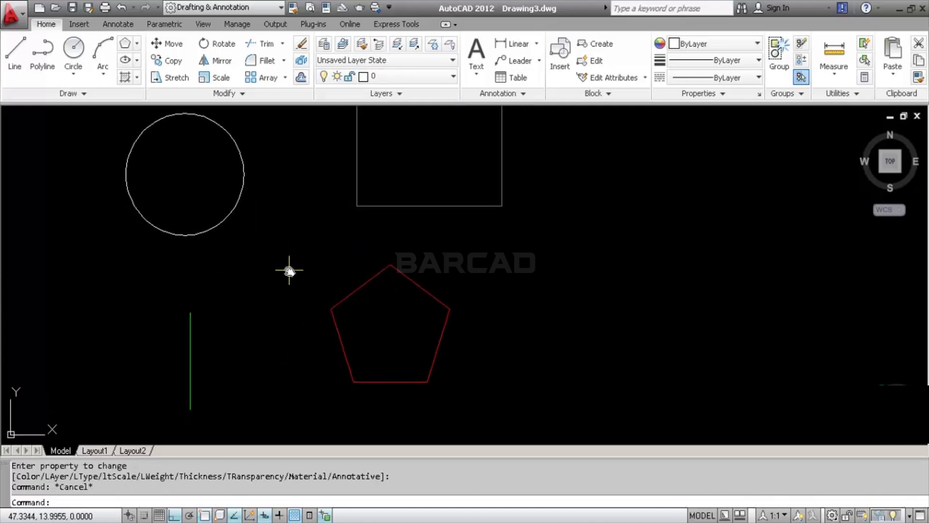
scroll(290, 268, down, 1)
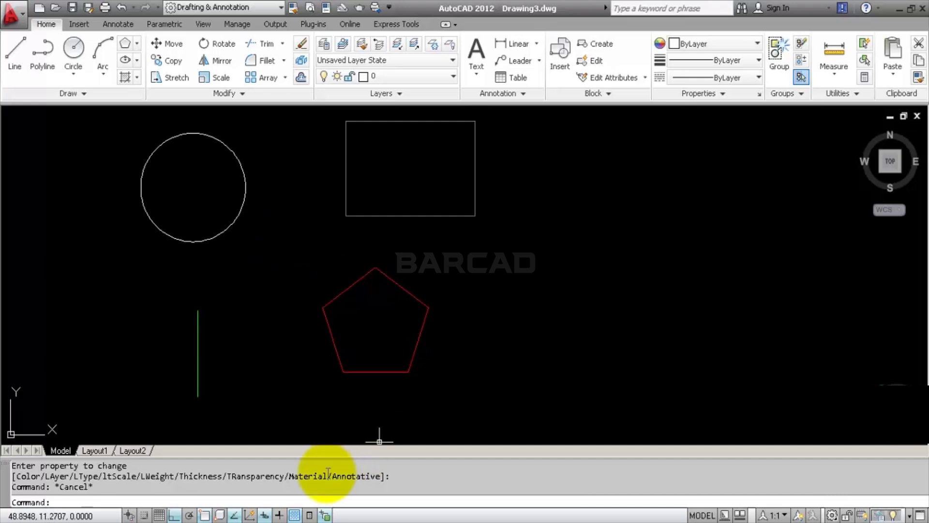
click(280, 516)
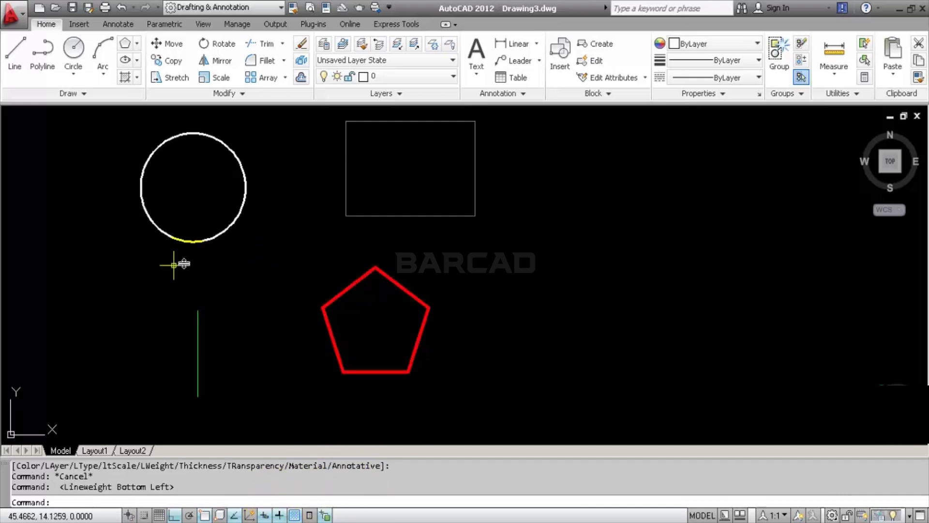
scroll(264, 270, up, 2)
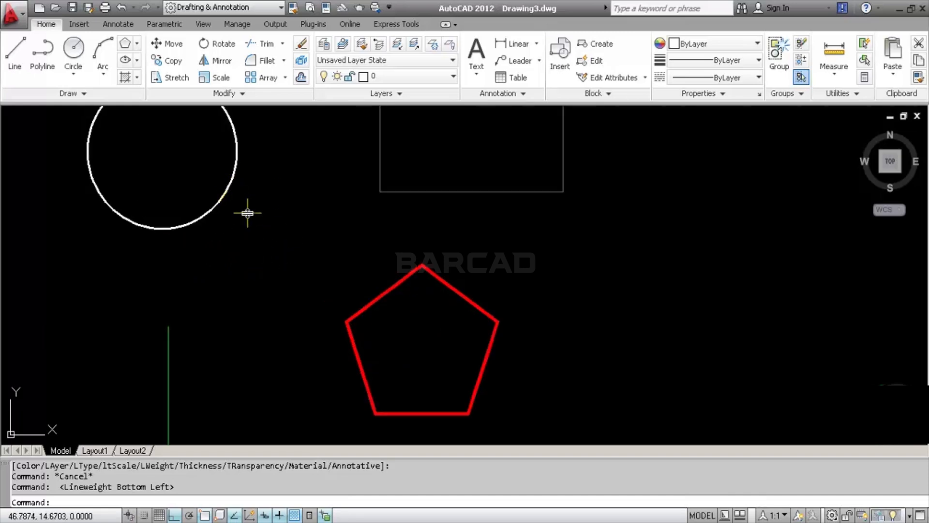
scroll(264, 282, down, 2)
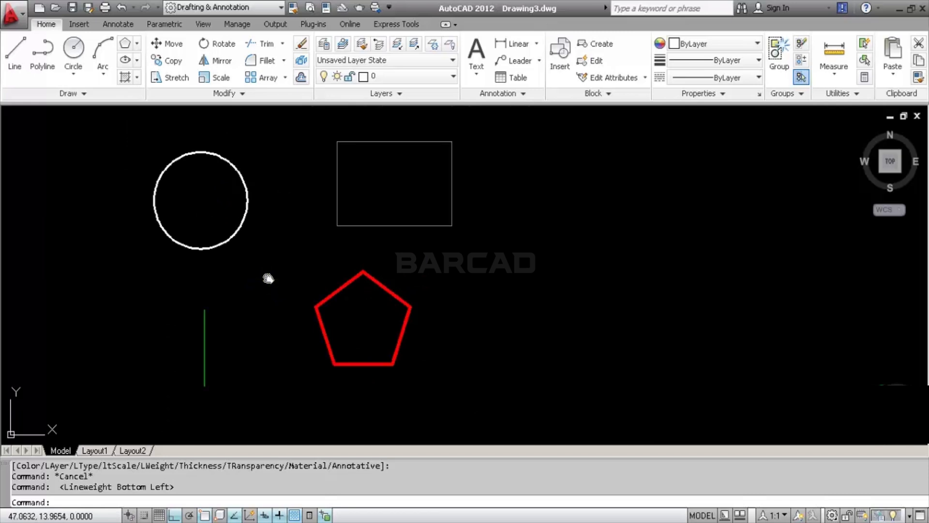
middle_drag(266, 276, 212, 270)
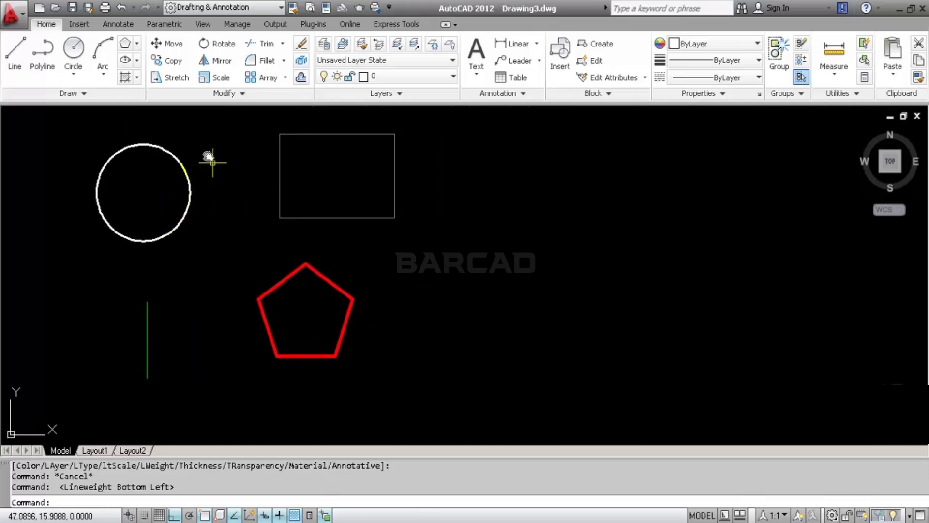
mouse_move(187, 182)
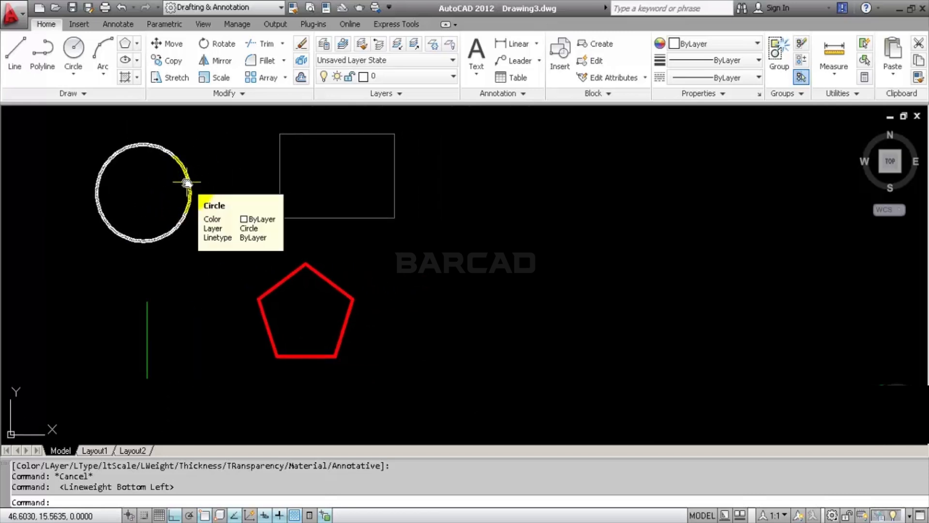
Step: Turn the Circle and Polygon layers off and back on, and freeze and thaw the Circle layer
click(431, 77)
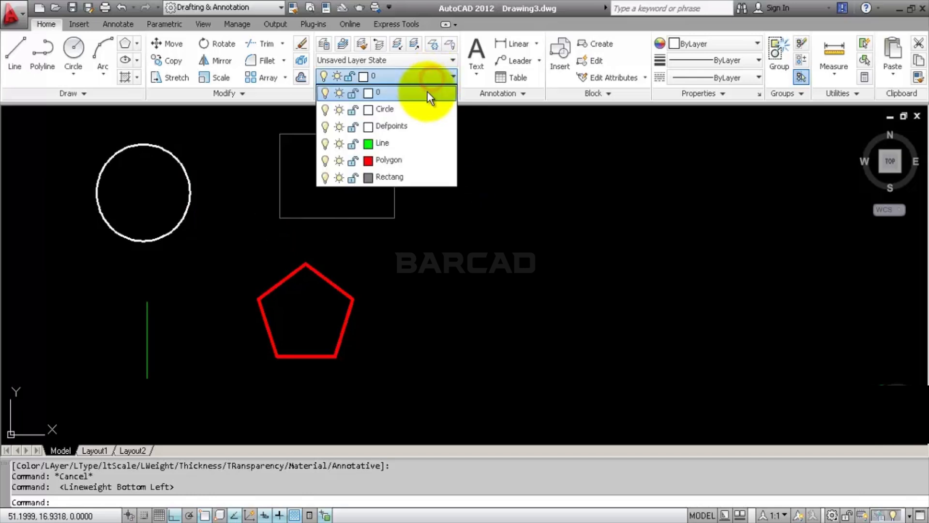
click(325, 110)
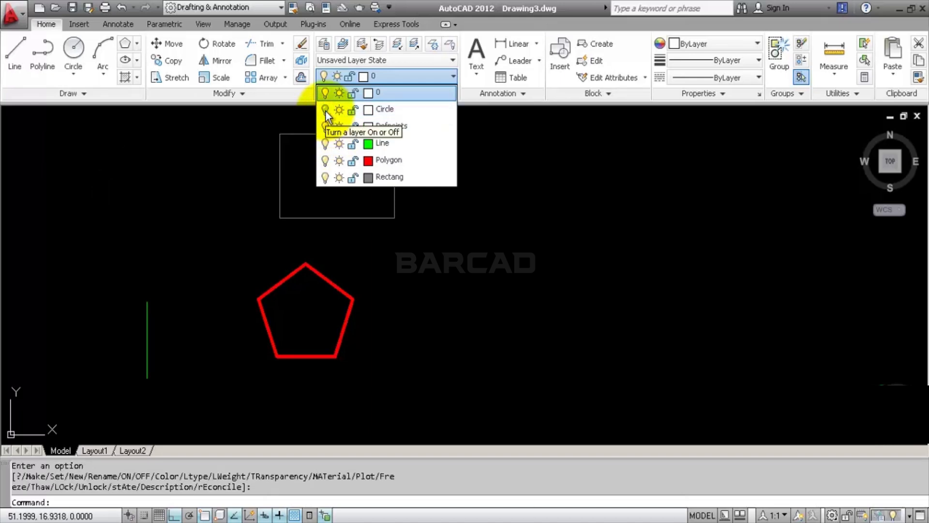
click(326, 161)
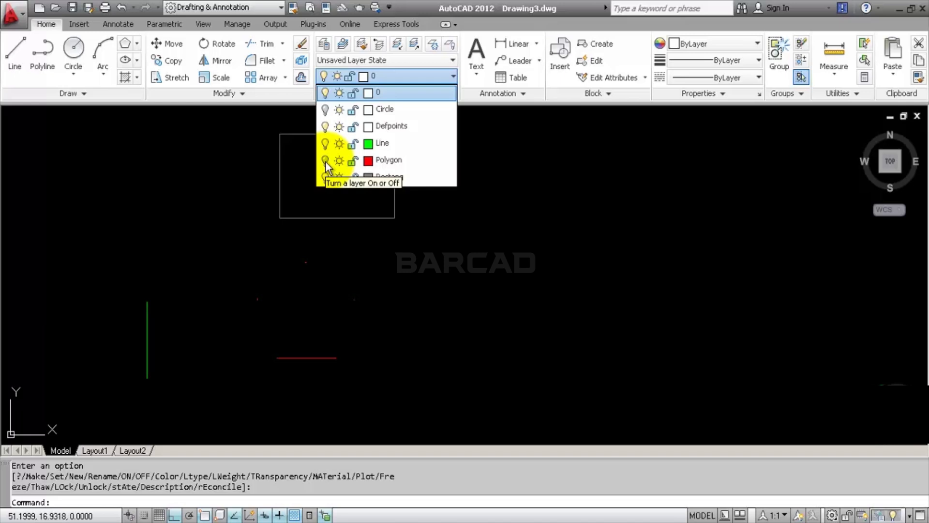
click(325, 160)
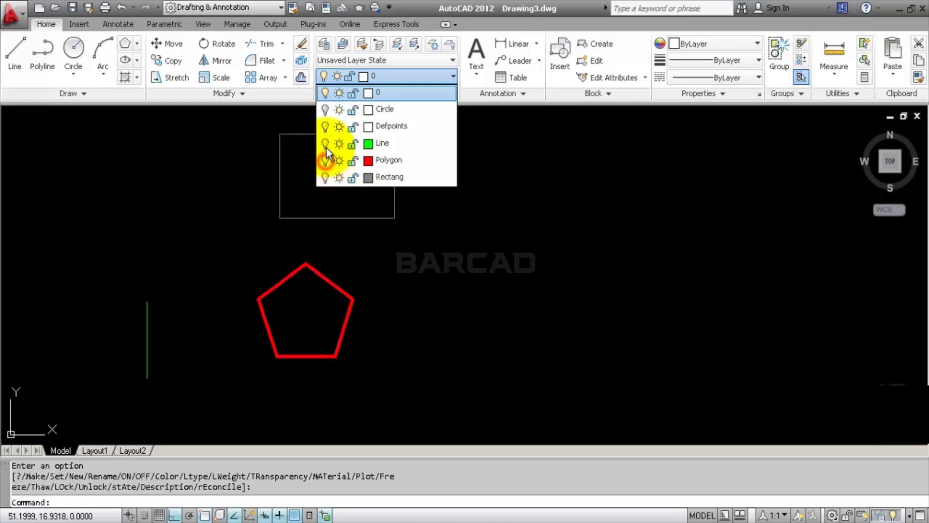
click(323, 112)
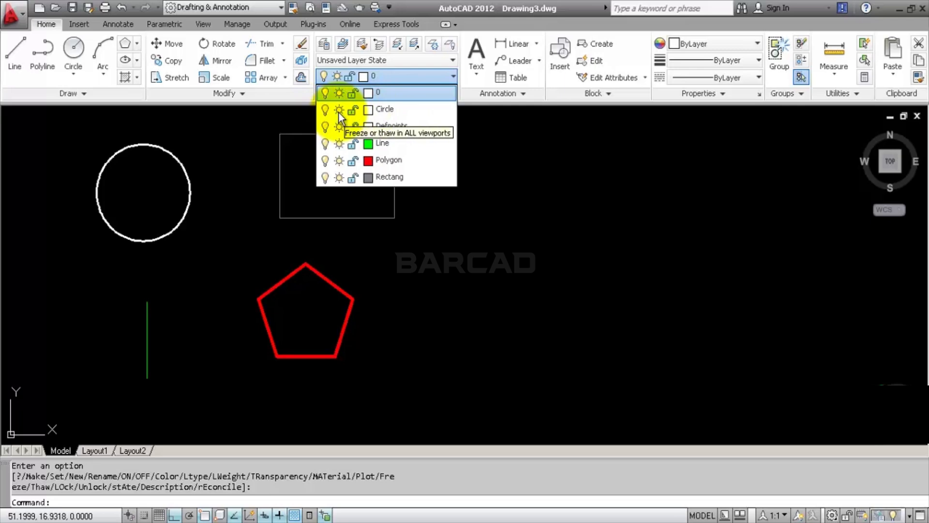
click(339, 113)
click(339, 112)
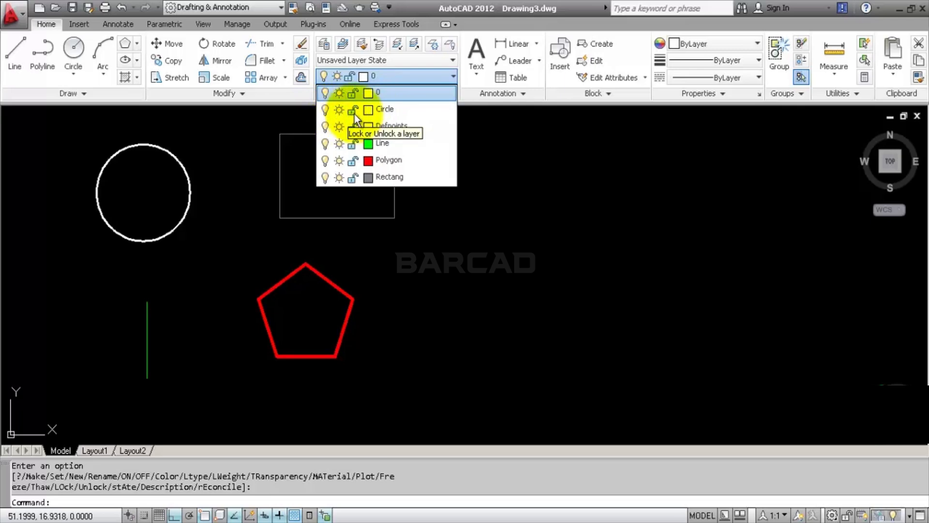
Step: Lock the Circle layer and try to move the circle on it
click(354, 114)
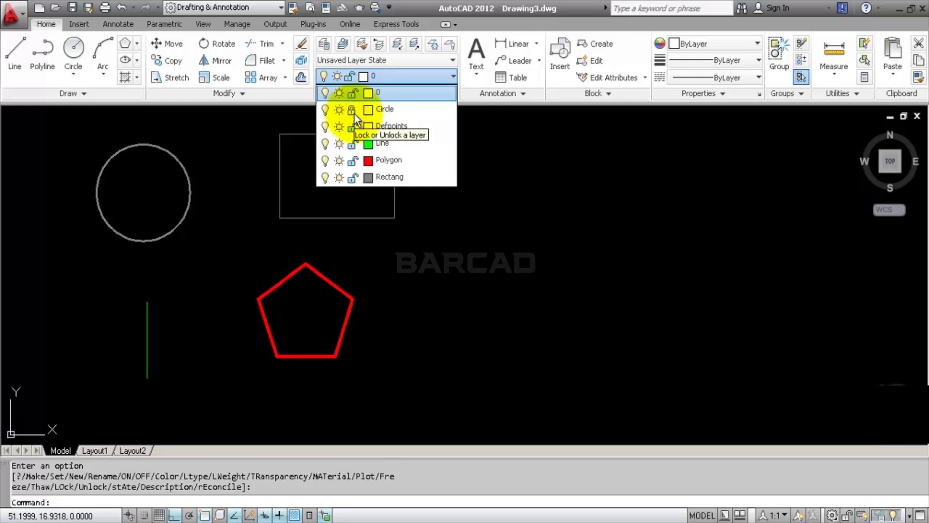
click(406, 97)
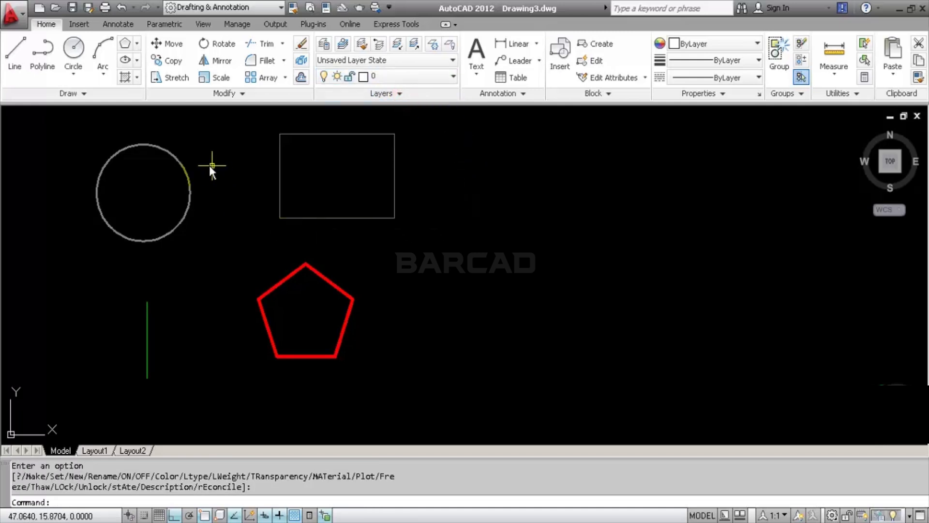
click(163, 178)
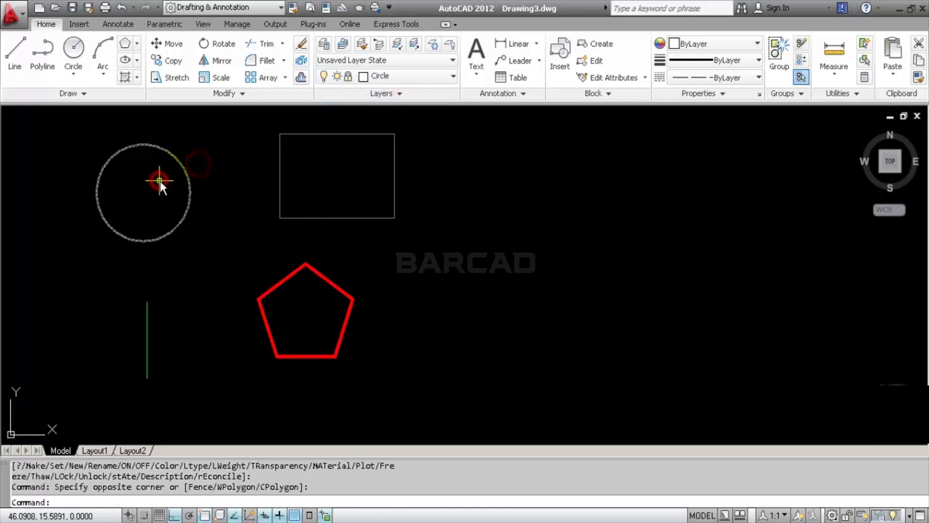
text(m)
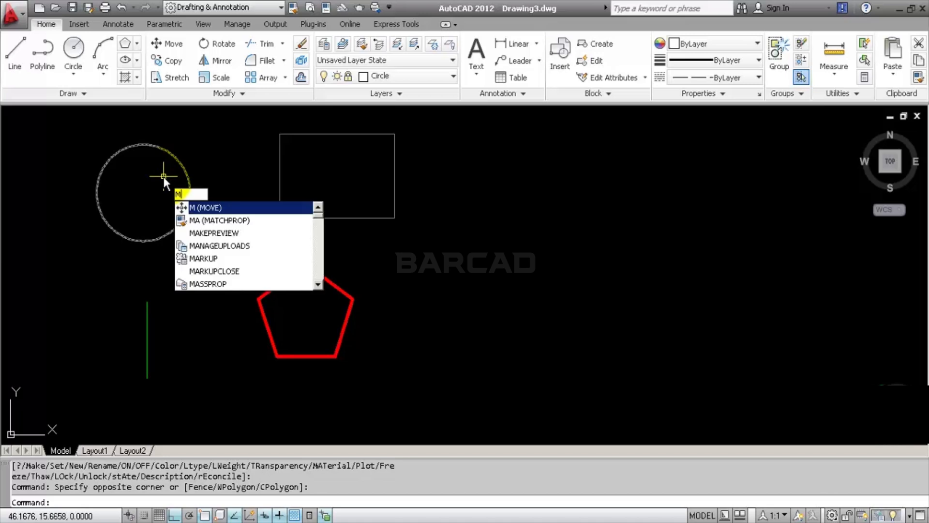
key(Return)
click(181, 163)
key(Return)
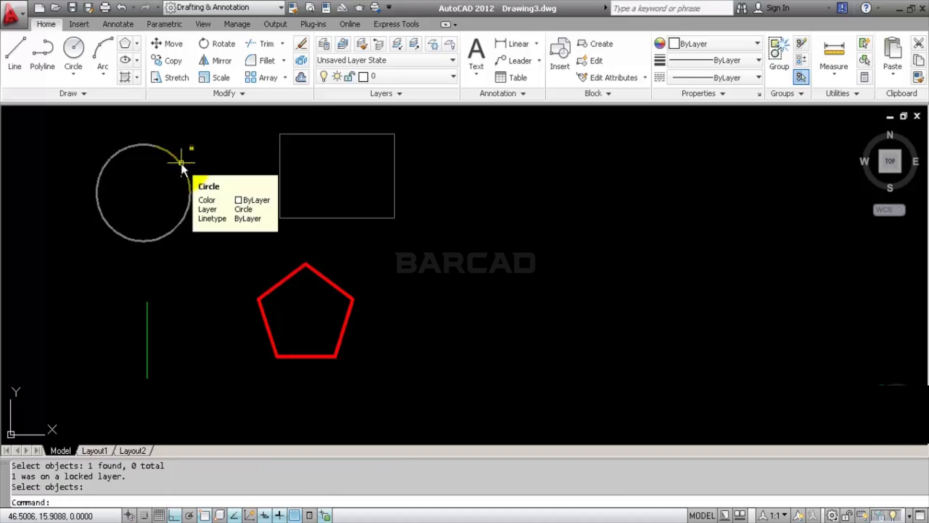
key(Escape)
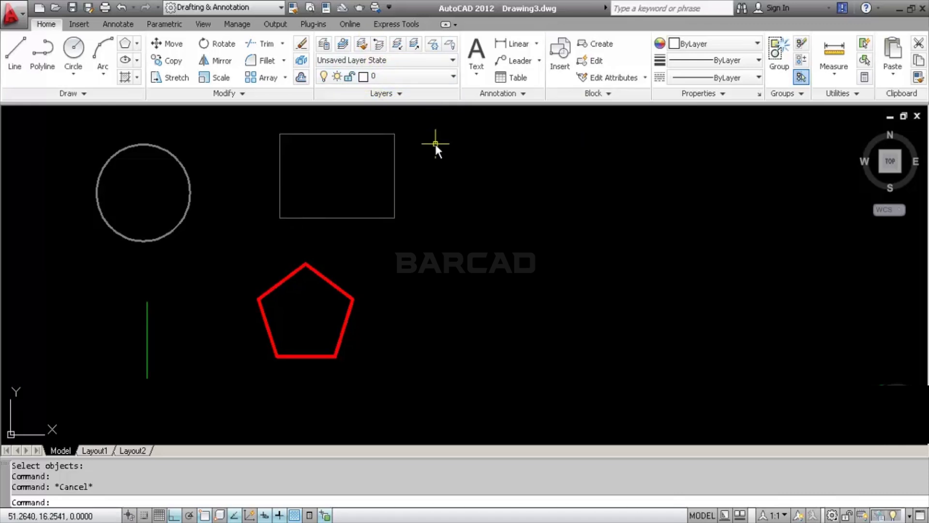
Step: Move the pentagon from the midpoint of its bottom edge to the midpoint of the rectangle's bottom edge
click(370, 262)
click(312, 308)
text(m)
key(Return)
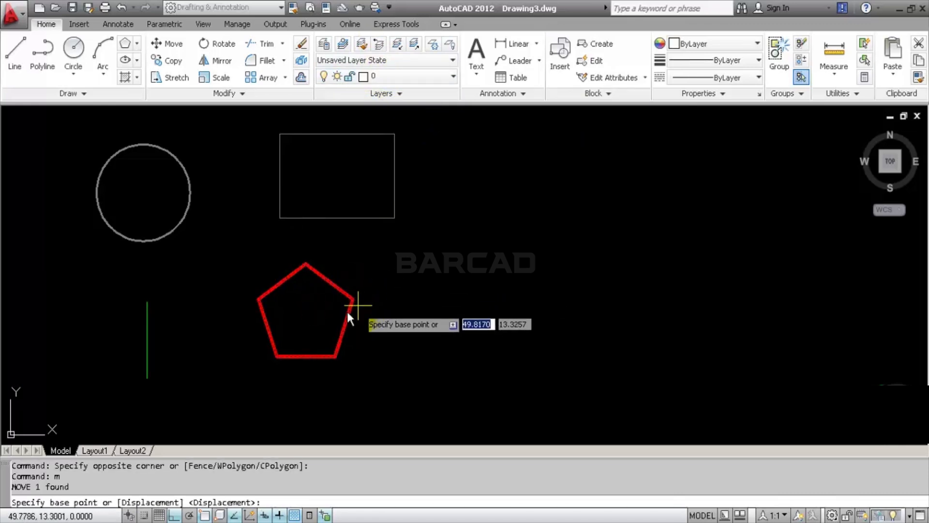
click(306, 357)
click(337, 218)
scroll(337, 132, up, 3)
scroll(348, 207, down, 2)
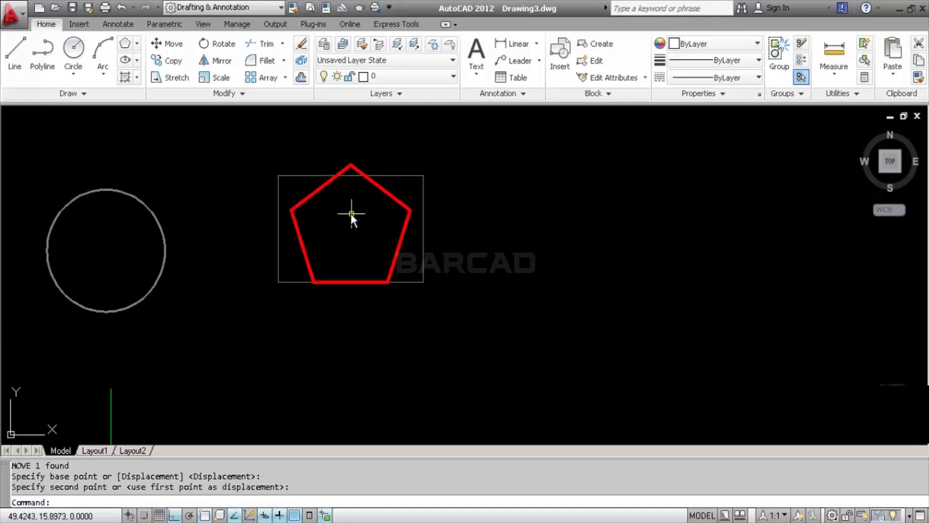
scroll(353, 208, up, 2)
click(424, 181)
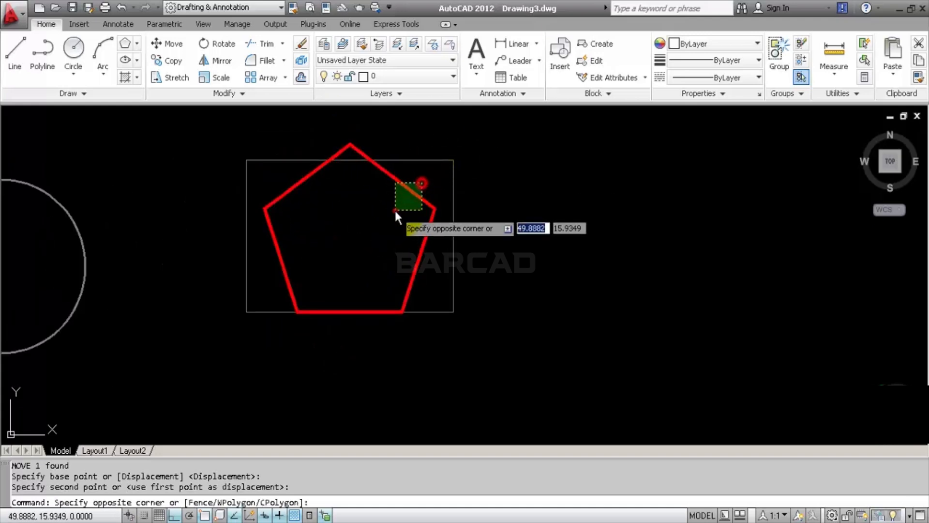
click(394, 209)
key(Escape)
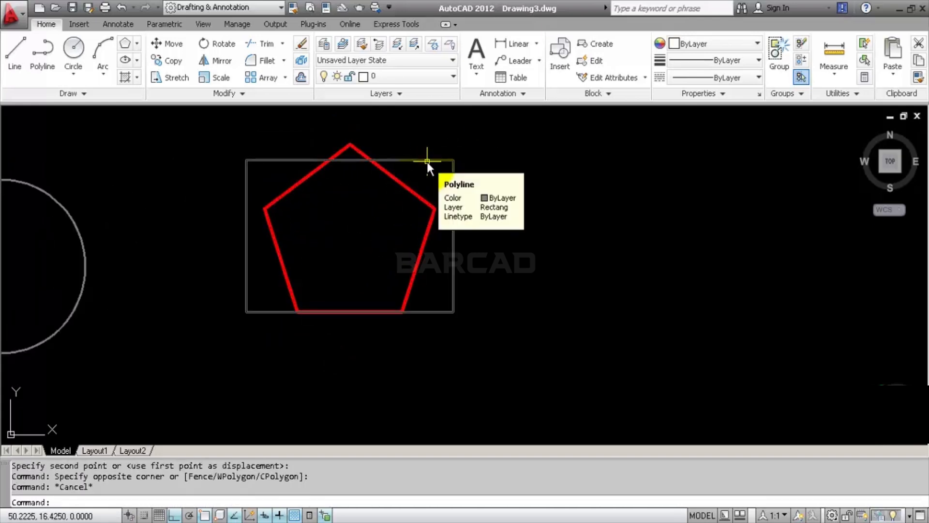
Step: Lock the Rectang layer
mouse_move(427, 162)
middle_down()
mouse_move(610, 251)
mouse_move(632, 253)
middle_up()
click(434, 77)
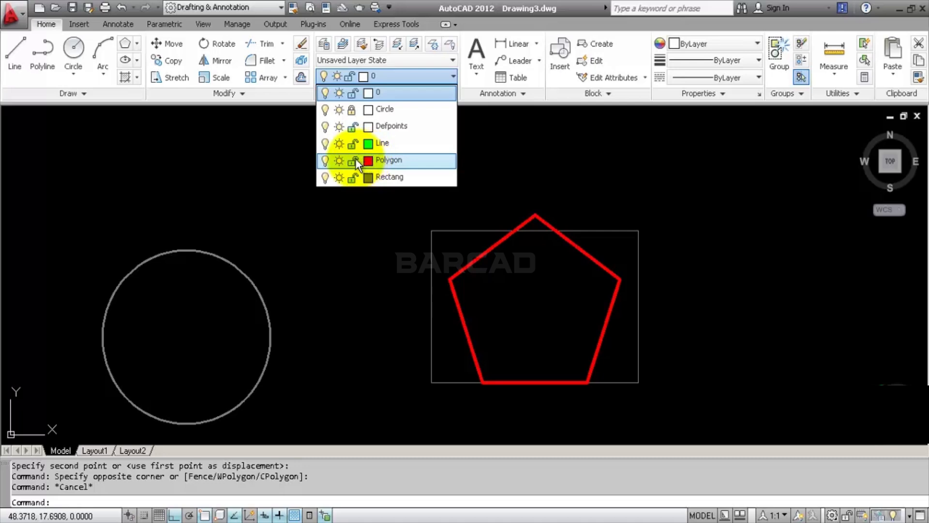
click(353, 178)
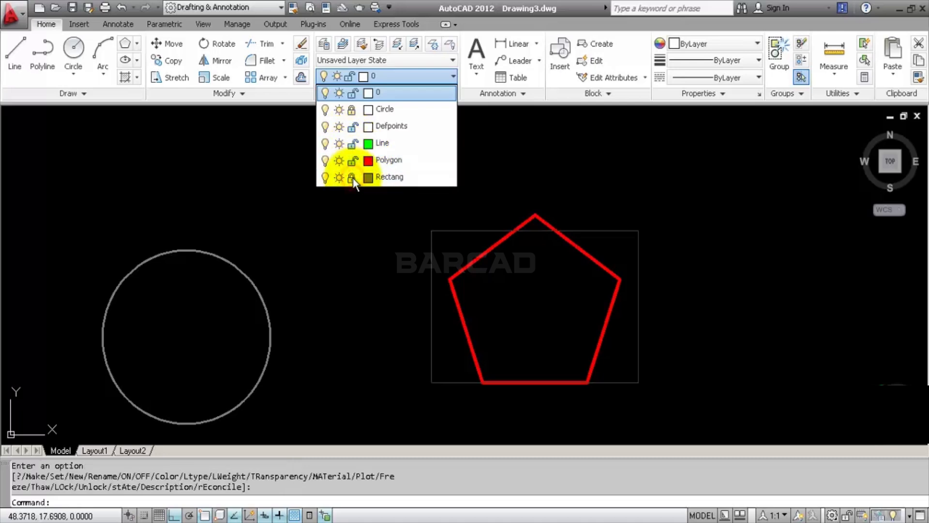
Step: Try to move the pentagon and the locked rectangle together horizontally away from the circle, and undo the move
click(603, 200)
click(522, 289)
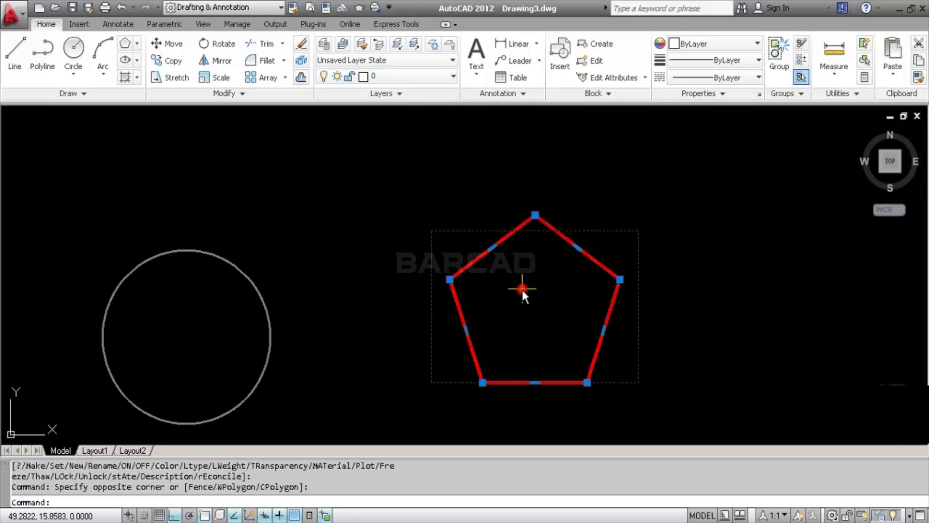
text(m)
key(Return)
click(490, 160)
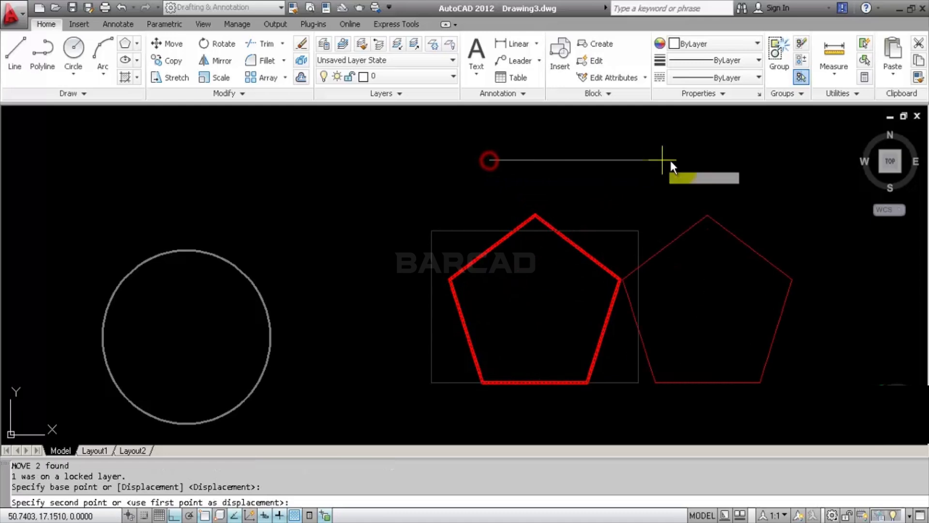
click(713, 153)
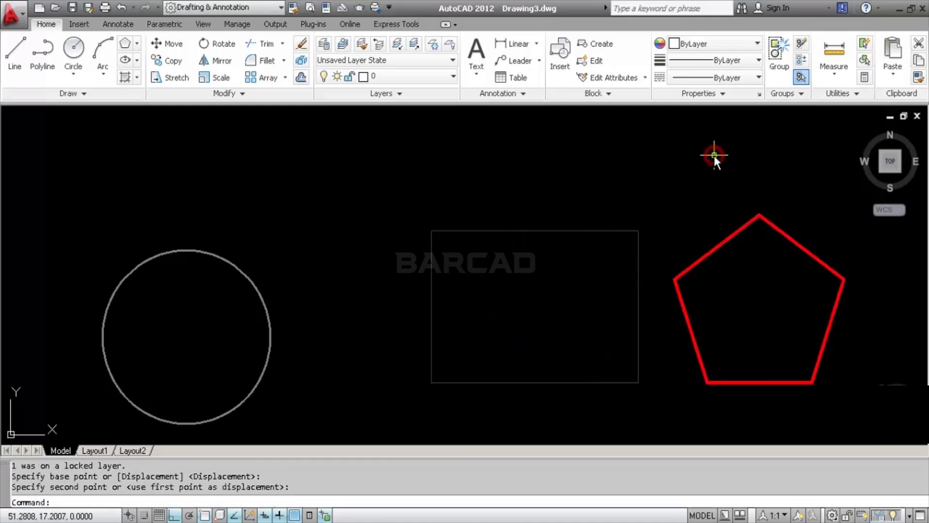
mouse_move(568, 230)
key(ctrl+z)
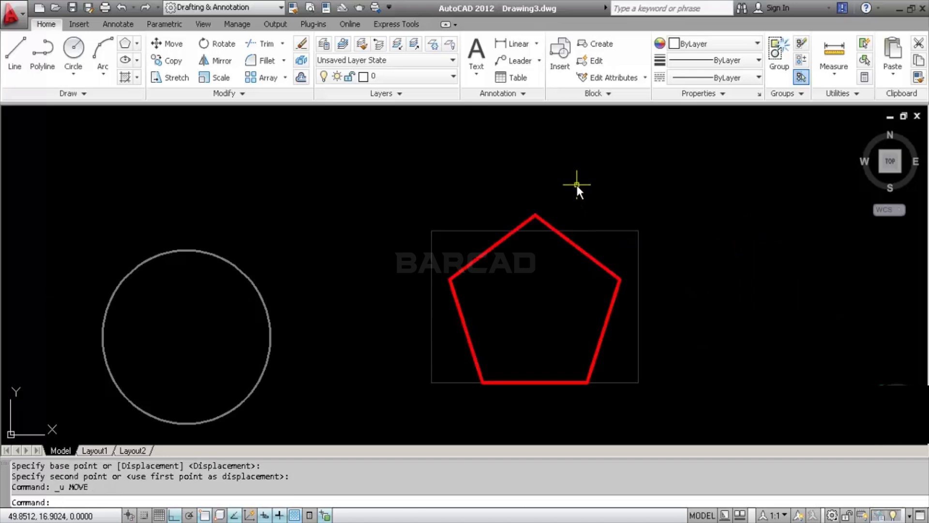
Step: Turn off the Rectang layer and stretch the pentagon into a crown shape, with its apex pulled inward and both side vertices raised
click(390, 76)
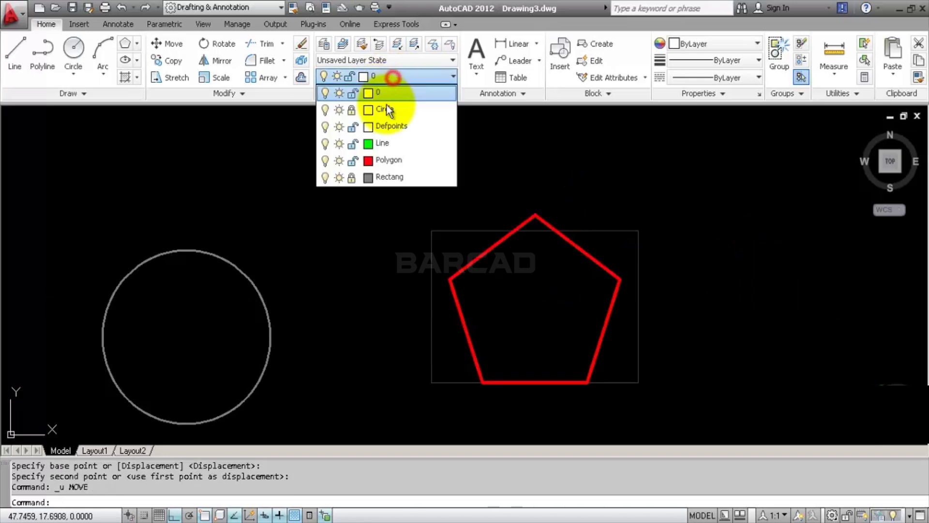
click(326, 177)
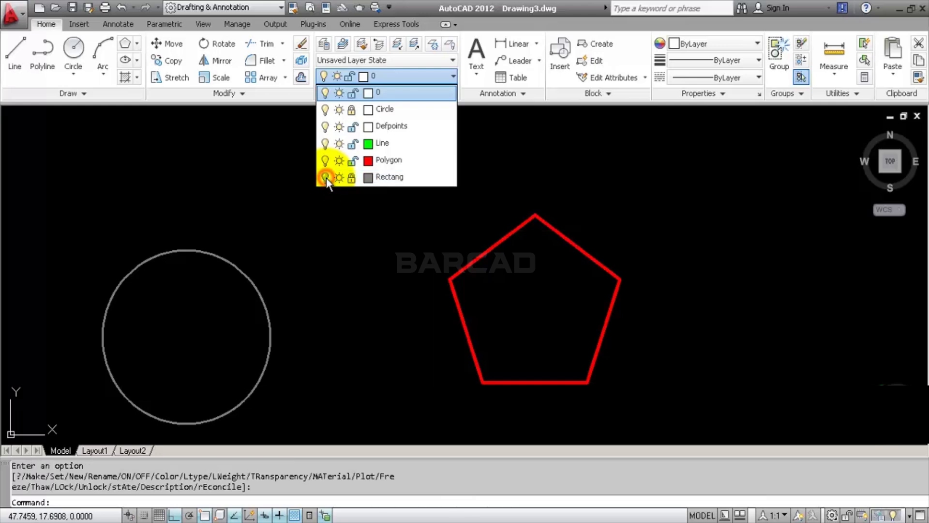
click(553, 232)
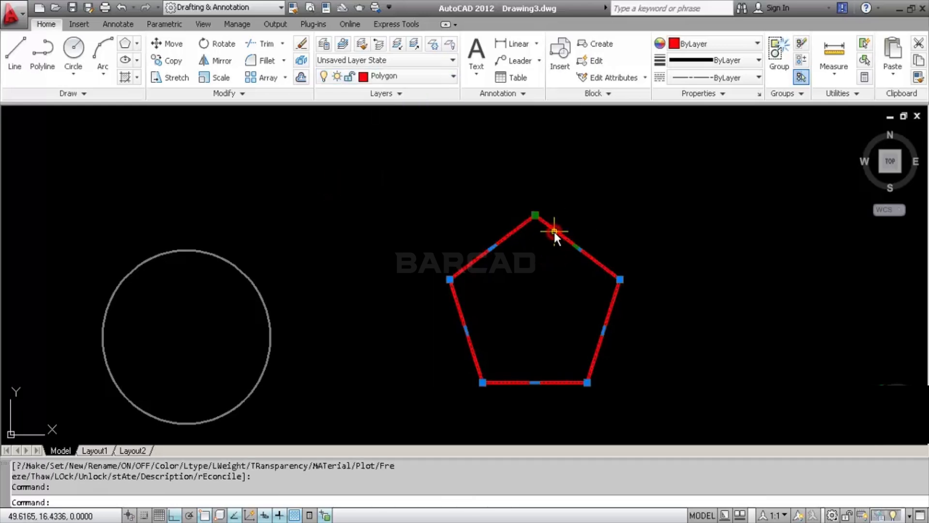
click(536, 215)
click(525, 323)
click(492, 301)
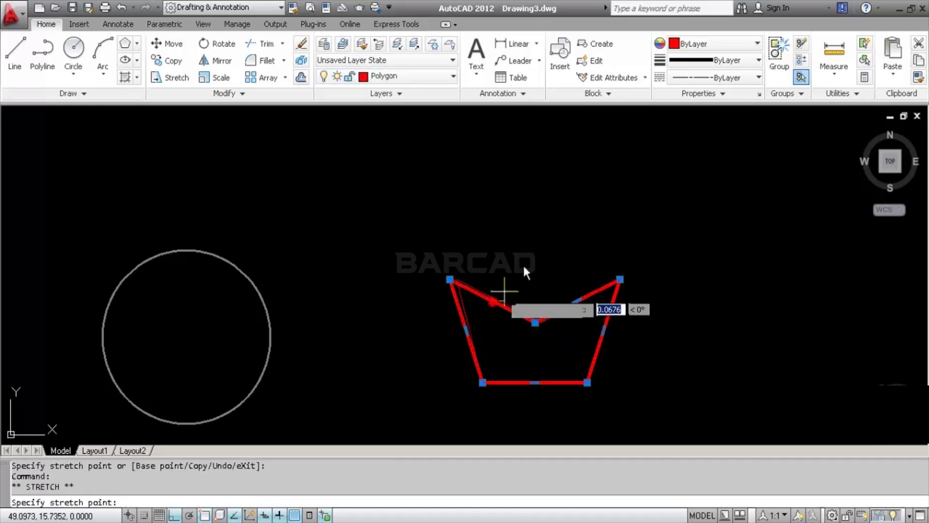
click(539, 237)
click(621, 279)
click(578, 197)
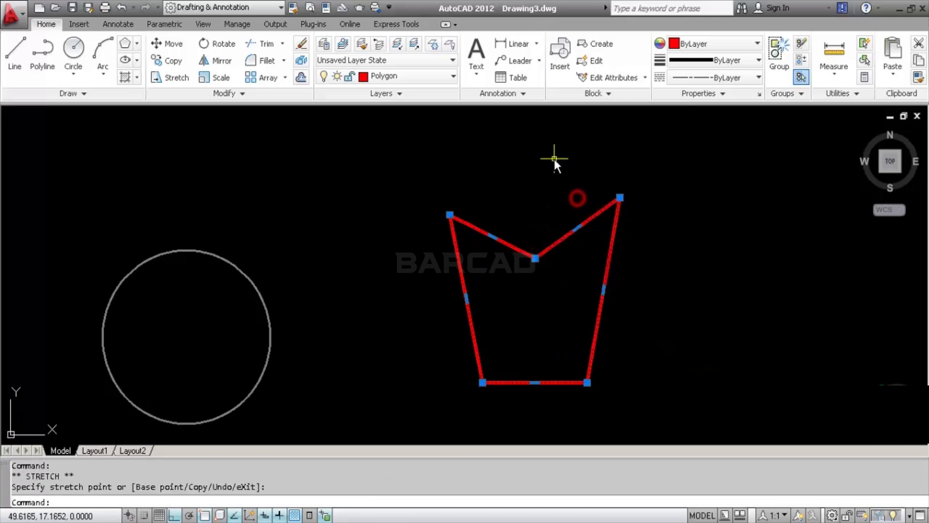
key(Escape)
Step: Turn the Rectang layer back on
click(429, 77)
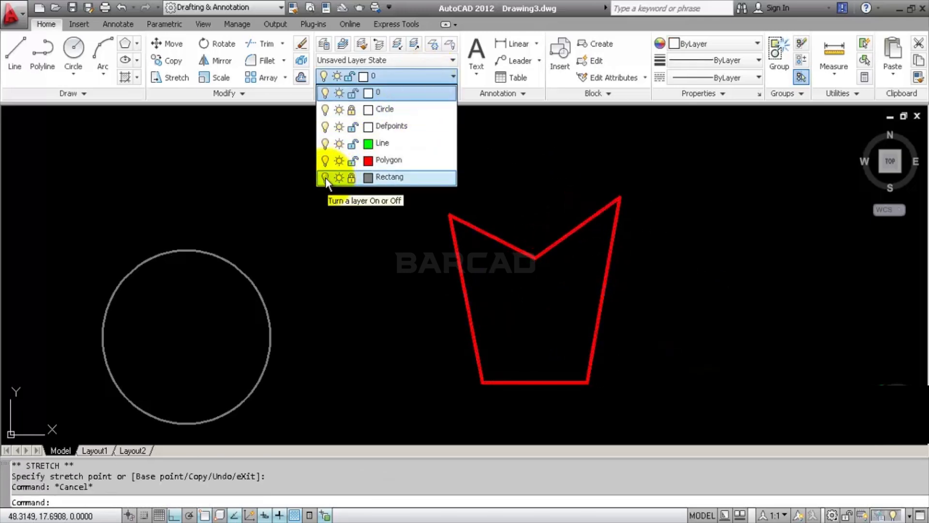
click(324, 176)
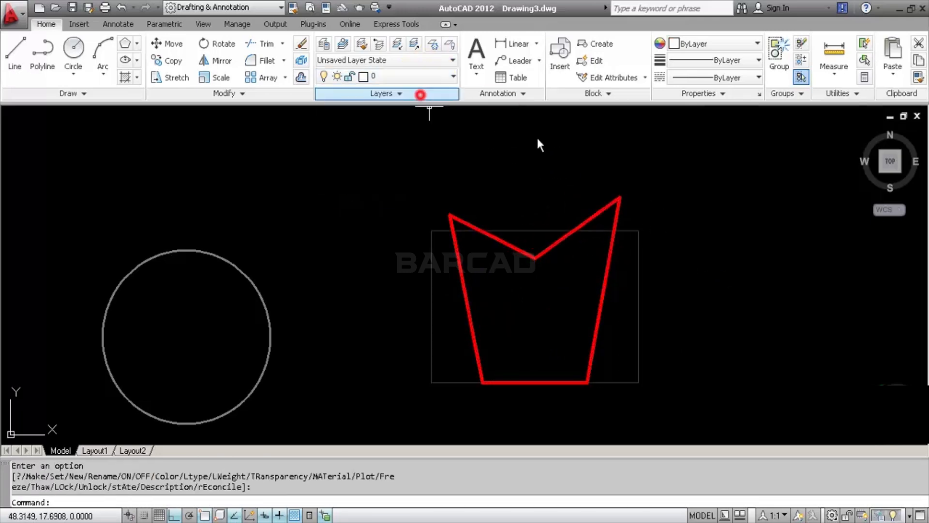
scroll(533, 217, down, 4)
scroll(477, 274, up, 2)
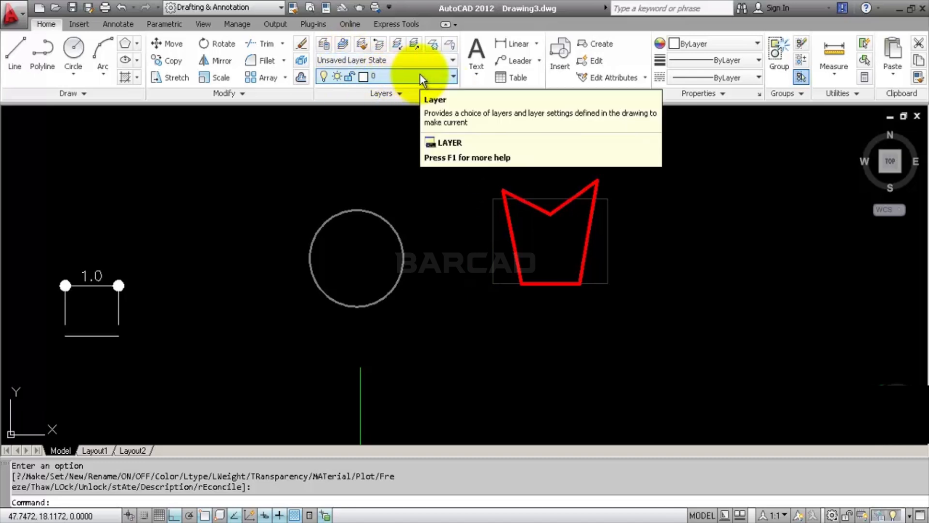
Step: Turn the Line layer off and back on to test its effect on the green line
click(421, 94)
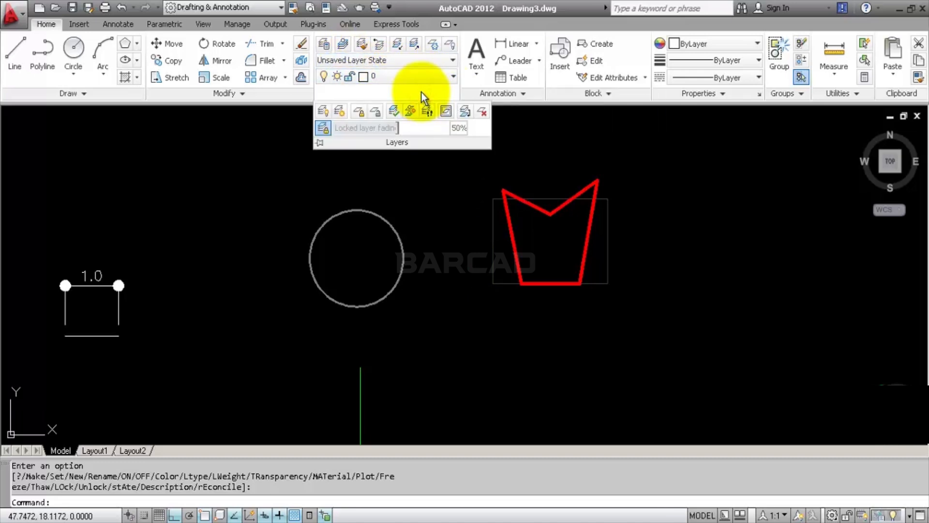
key(Escape)
click(422, 80)
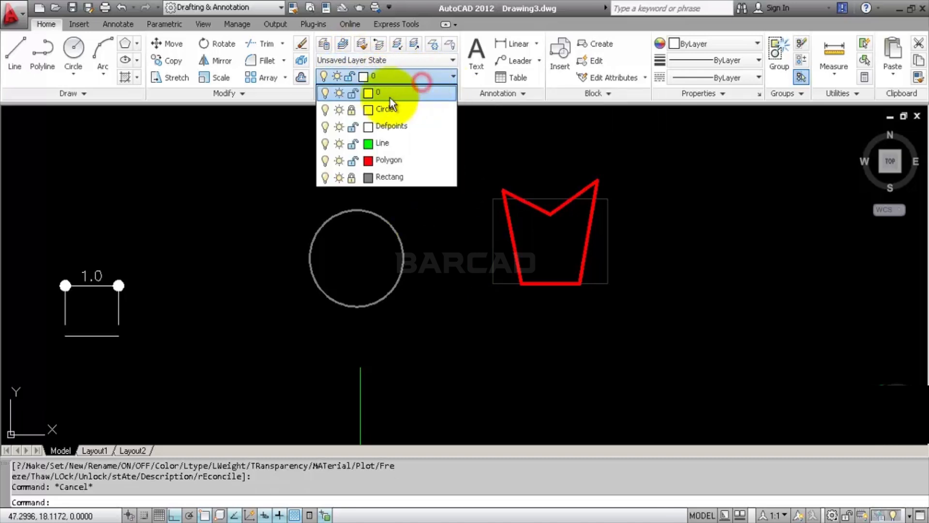
click(323, 145)
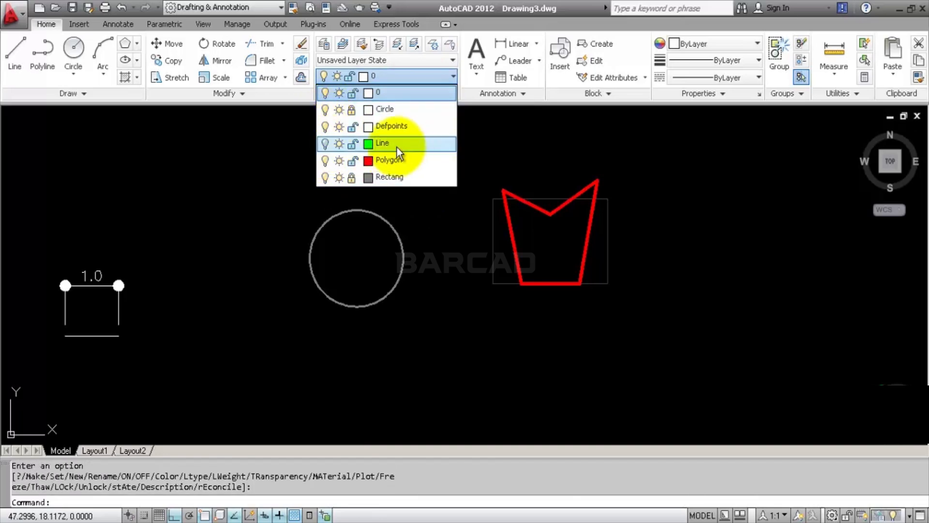
click(325, 144)
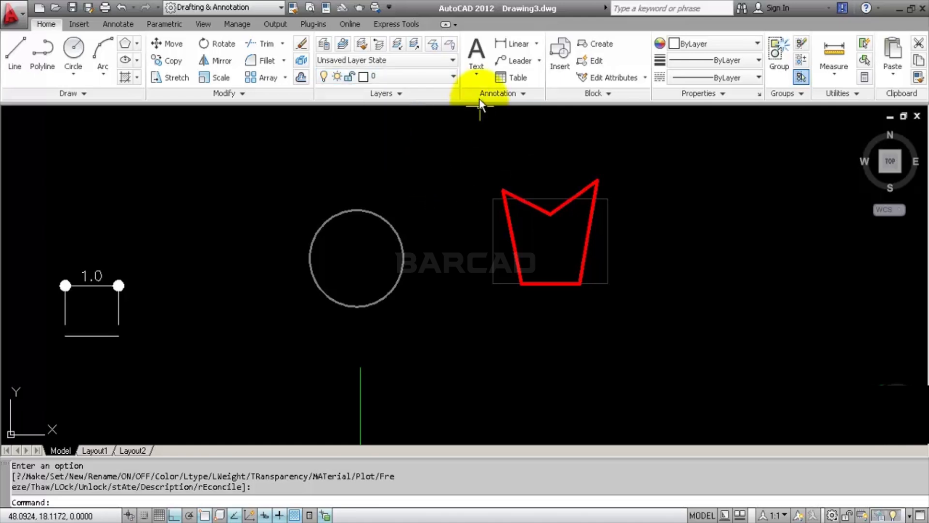
click(453, 77)
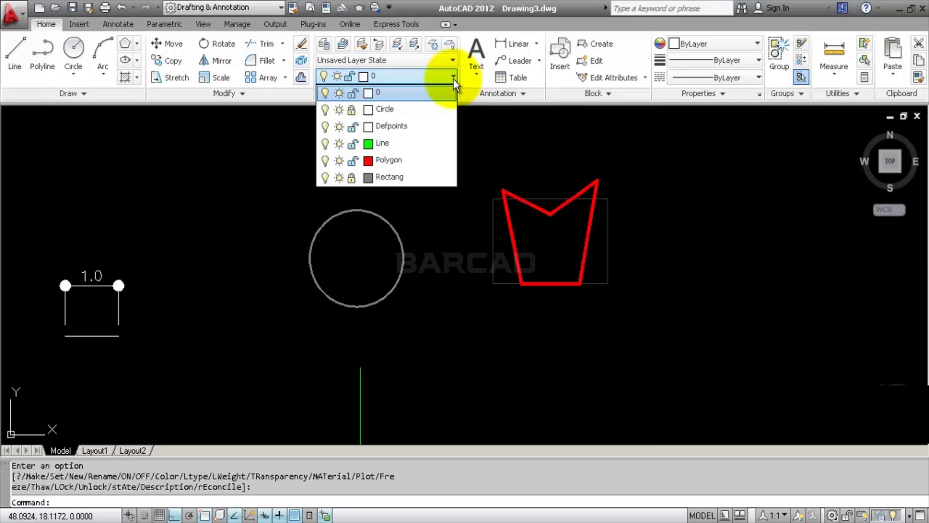
click(571, 151)
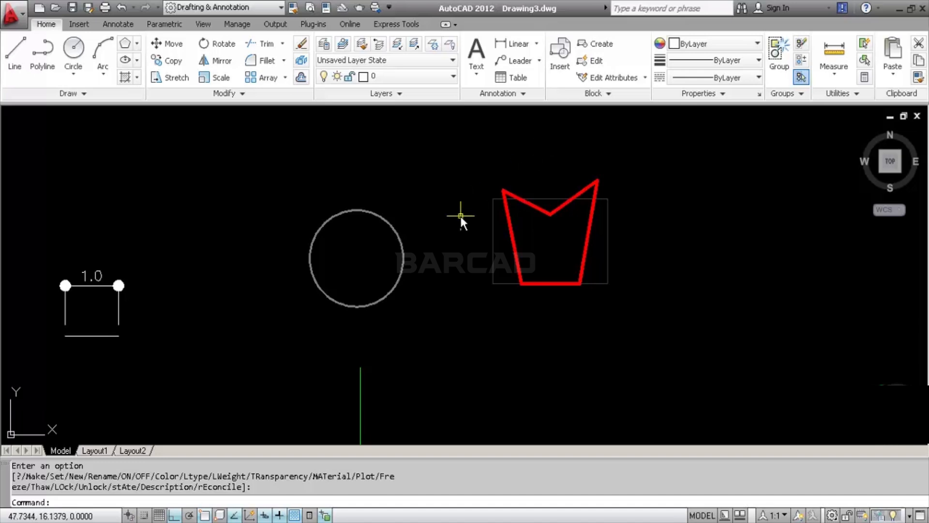
Step: Examine the whole drawing using Zoom All and Zoom Extents
scroll(468, 261, down, 4)
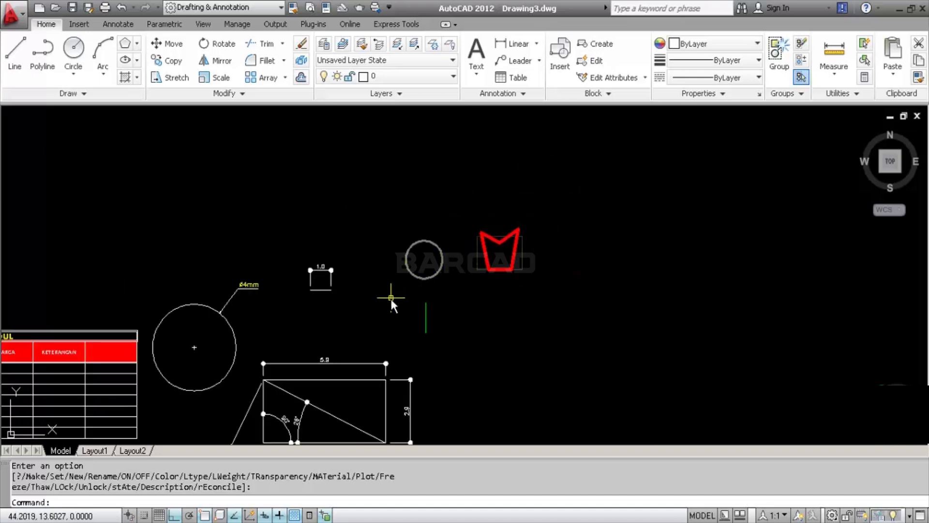
middle_drag(391, 298, 516, 193)
text(z)
key(Return)
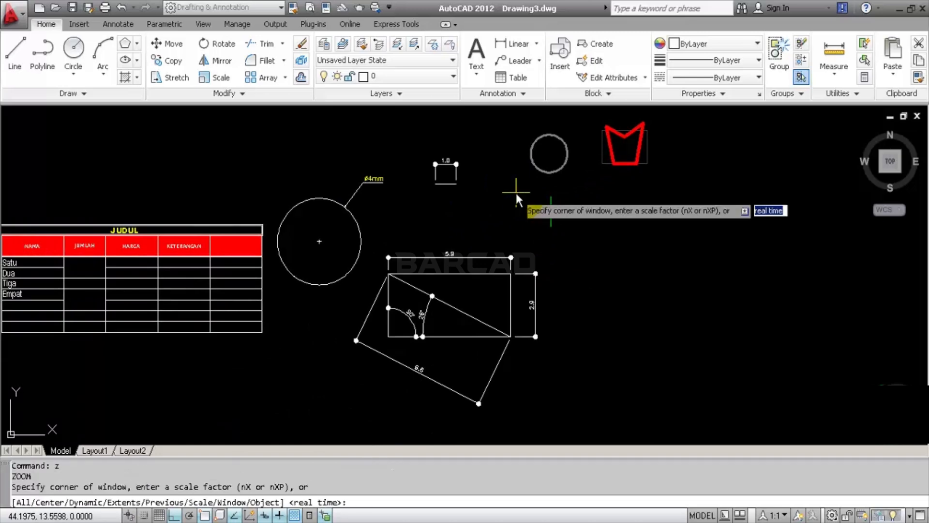
text(a)
key(Return)
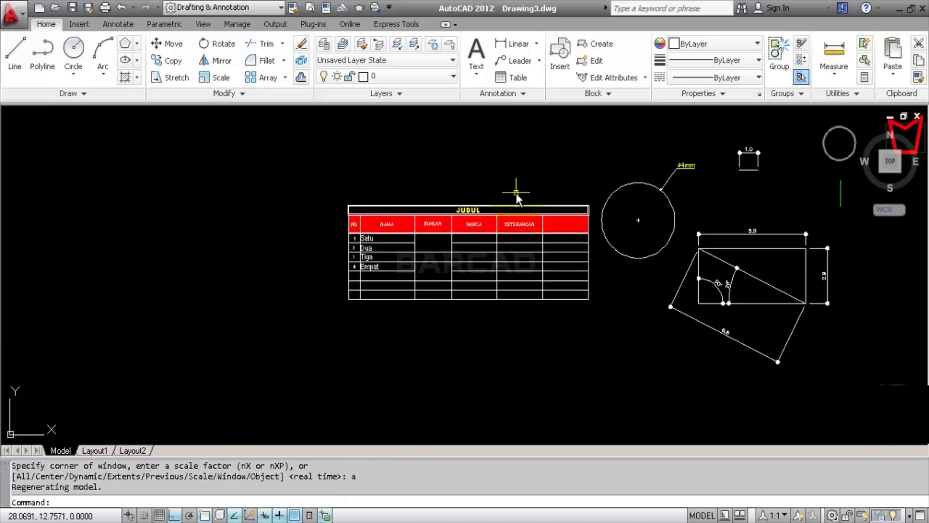
text(z)
key(Return)
text(e)
key(Return)
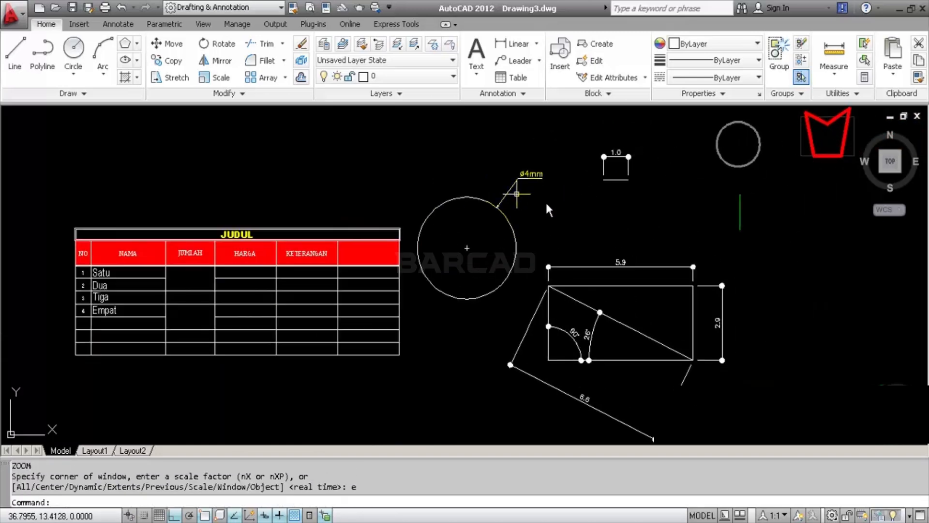